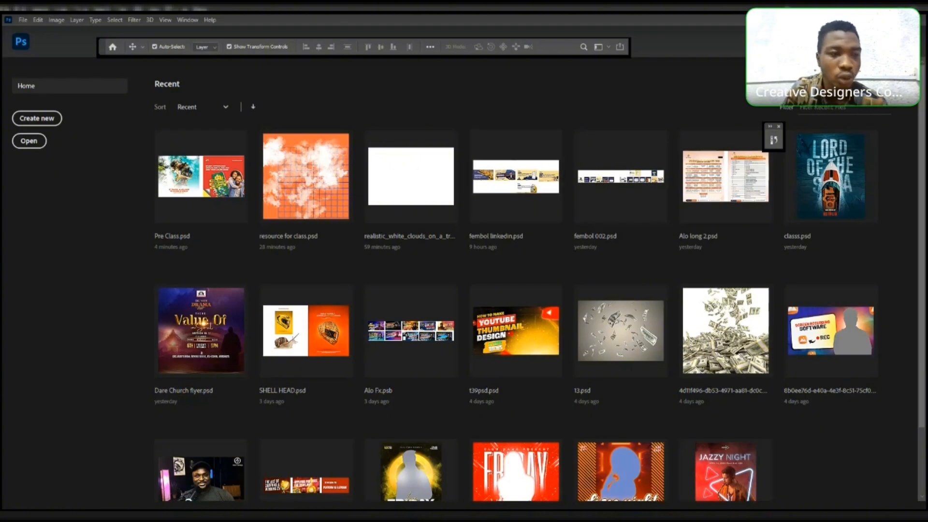
- Create a new 1080 × 1080 px document at 72 pixels/inch with a white background
{"action": "left_click", "coordinate": [32, 121]}
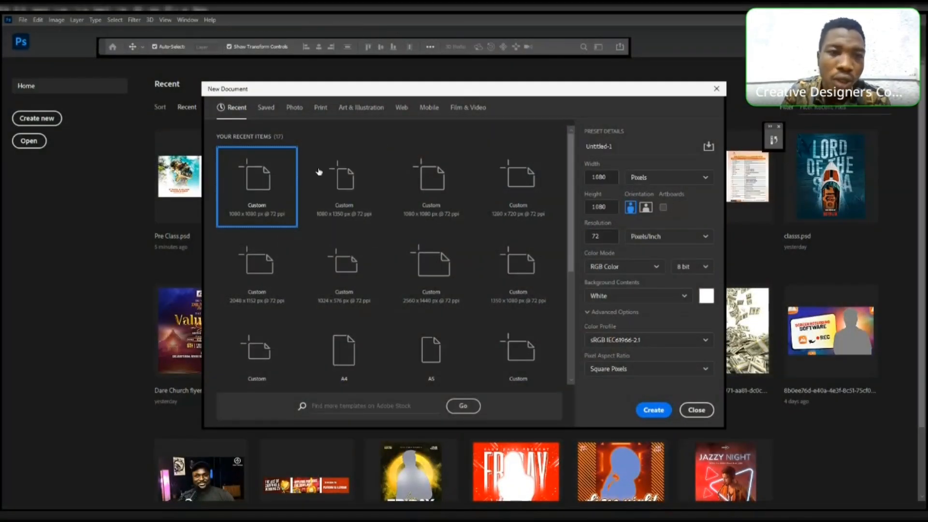
{"action": "left_click", "coordinate": [295, 107]}
{"action": "left_click", "coordinate": [320, 107]}
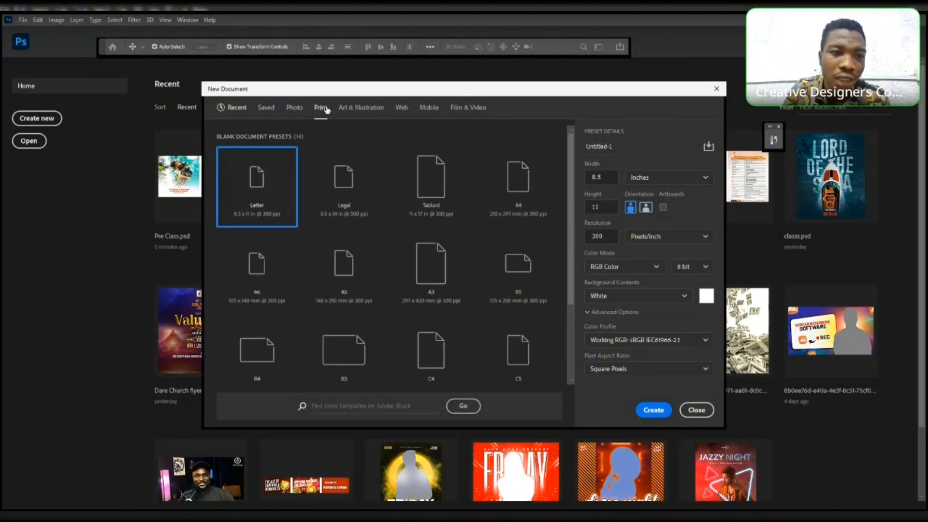
{"action": "left_click", "coordinate": [230, 109]}
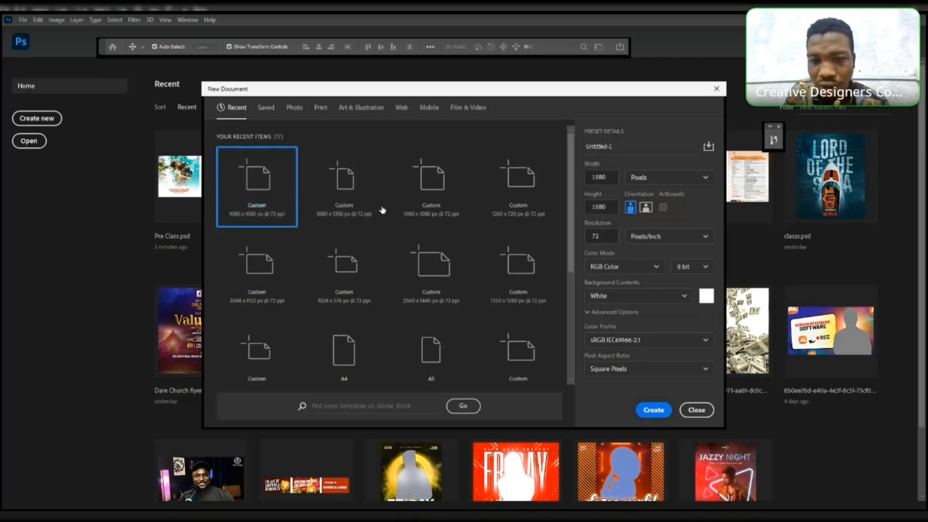
{"action": "left_click", "coordinate": [608, 177]}
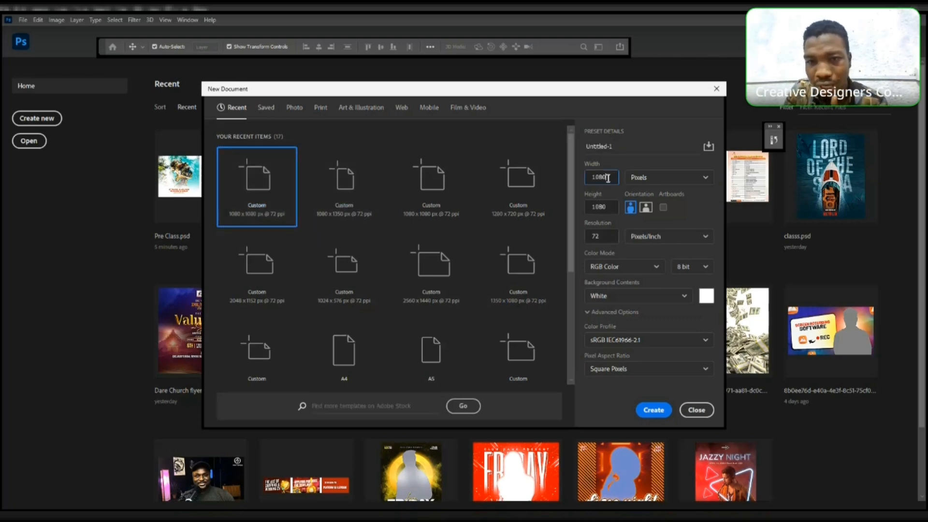
{"action": "left_click", "coordinate": [667, 180]}
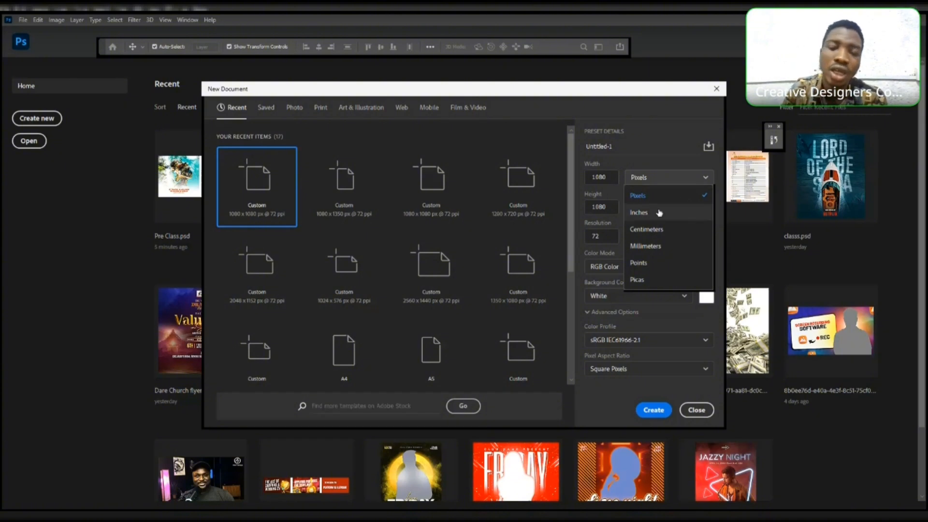
{"action": "left_click", "coordinate": [600, 236]}
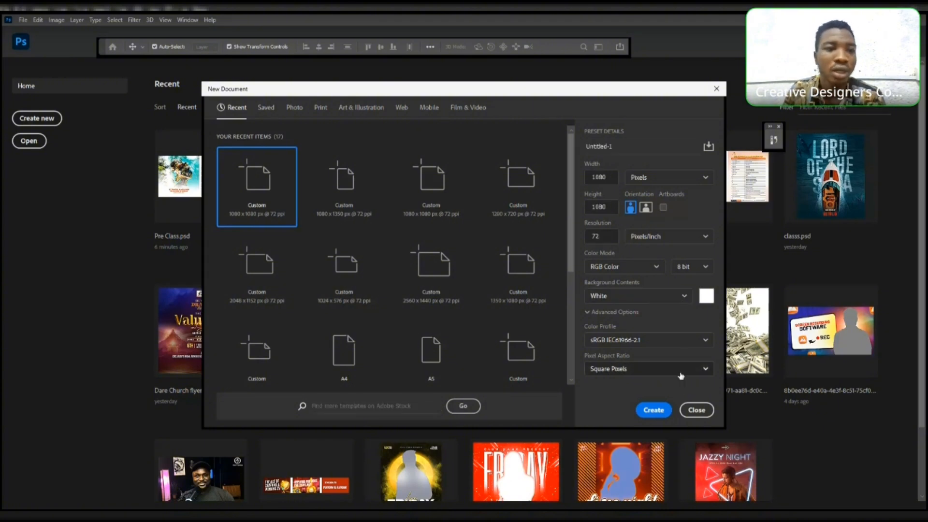
{"action": "left_click", "coordinate": [663, 411]}
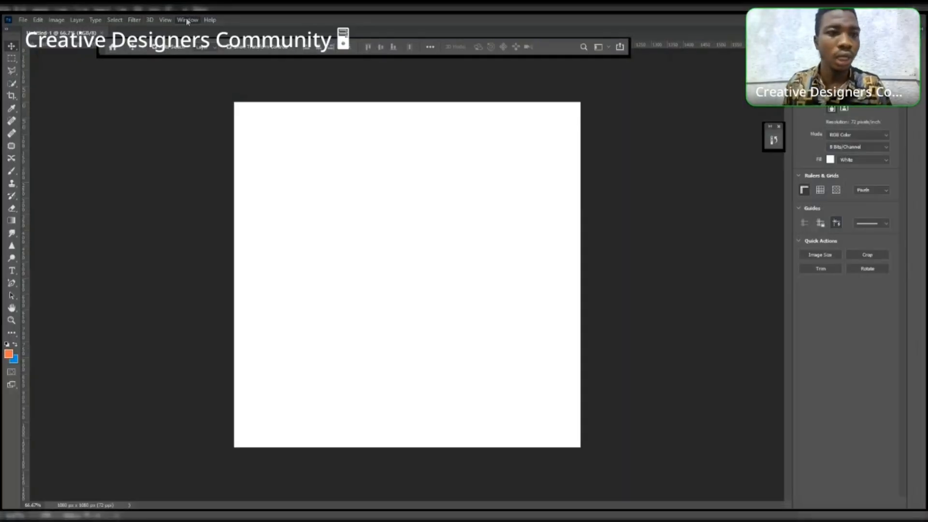
- Switch the workspace to Motion and back to Essentials (Default)
{"action": "mouse_move", "coordinate": [198, 30]}
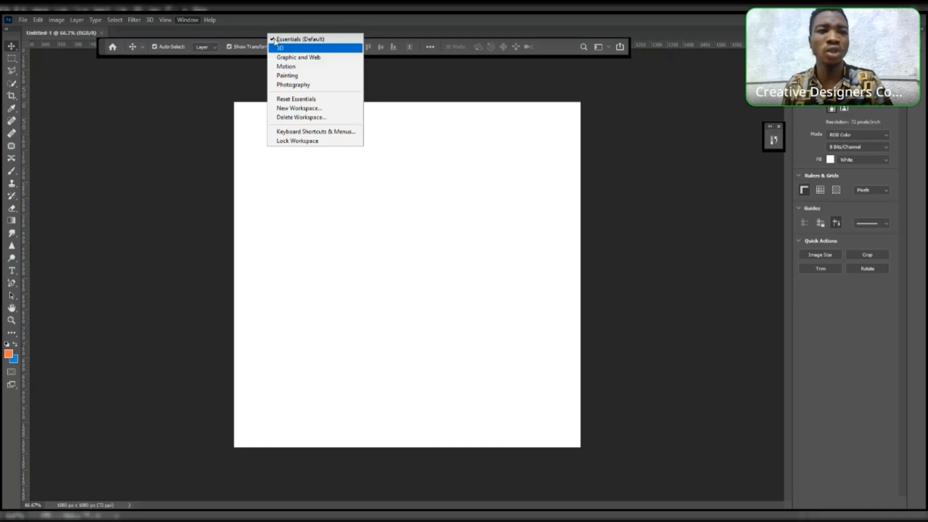
{"action": "left_click", "coordinate": [289, 67]}
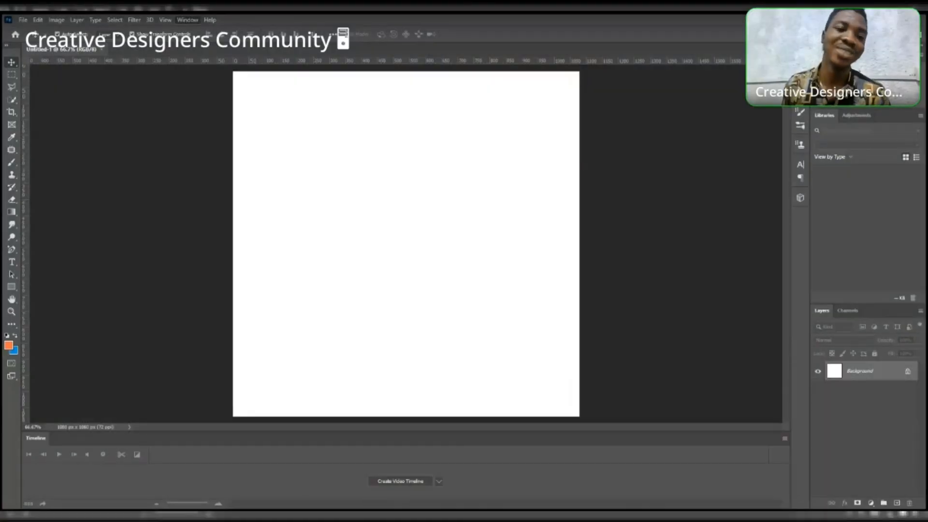
{"action": "mouse_move", "coordinate": [208, 38]}
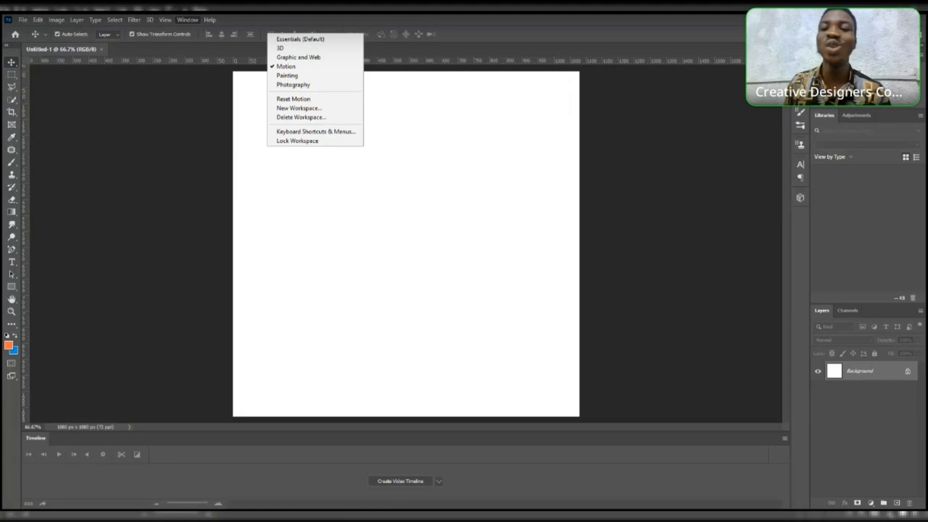
{"action": "left_click", "coordinate": [286, 41]}
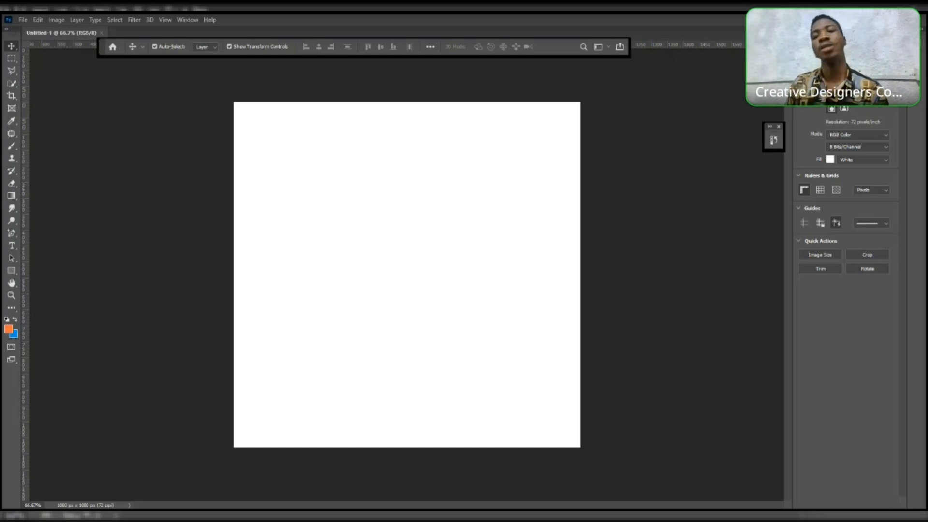
- Unlock the Background layer so it becomes a regular layer
{"action": "left_click", "coordinate": [809, 33]}
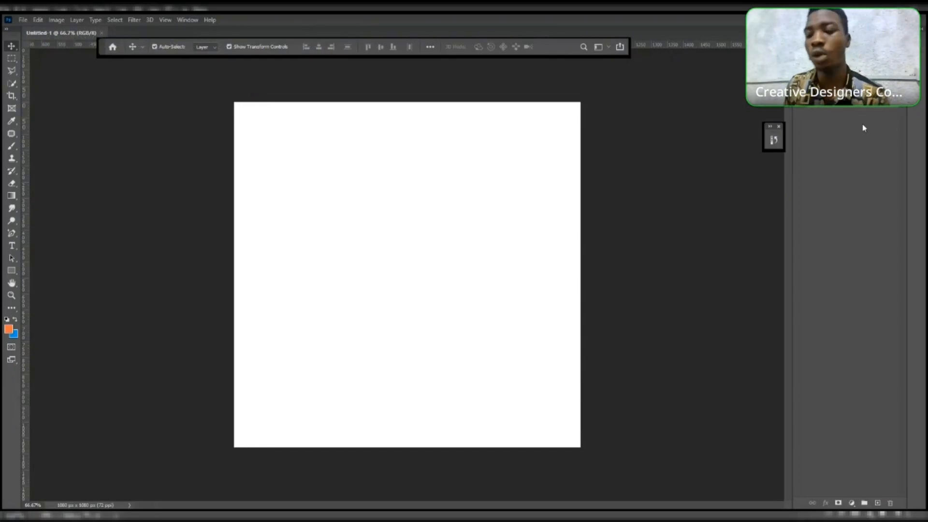
{"action": "left_click", "coordinate": [890, 102]}
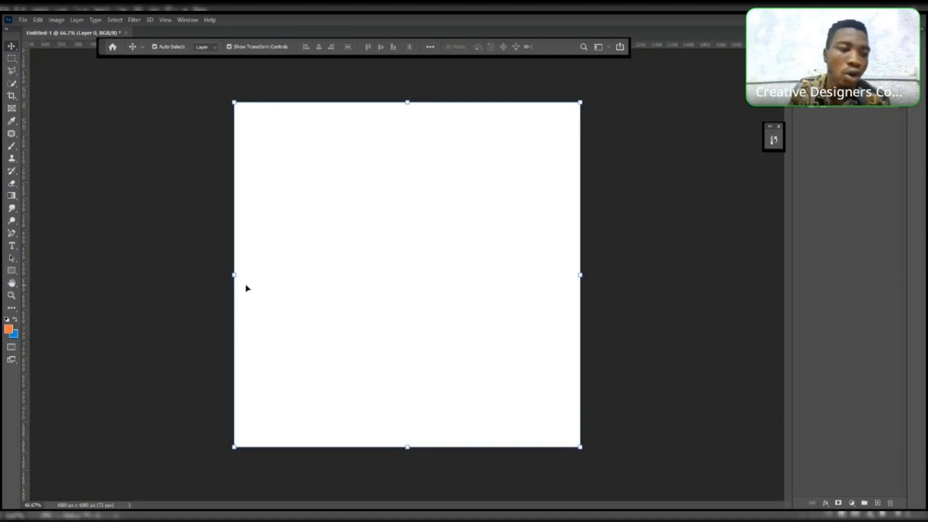
{"action": "left_click", "coordinate": [9, 329]}
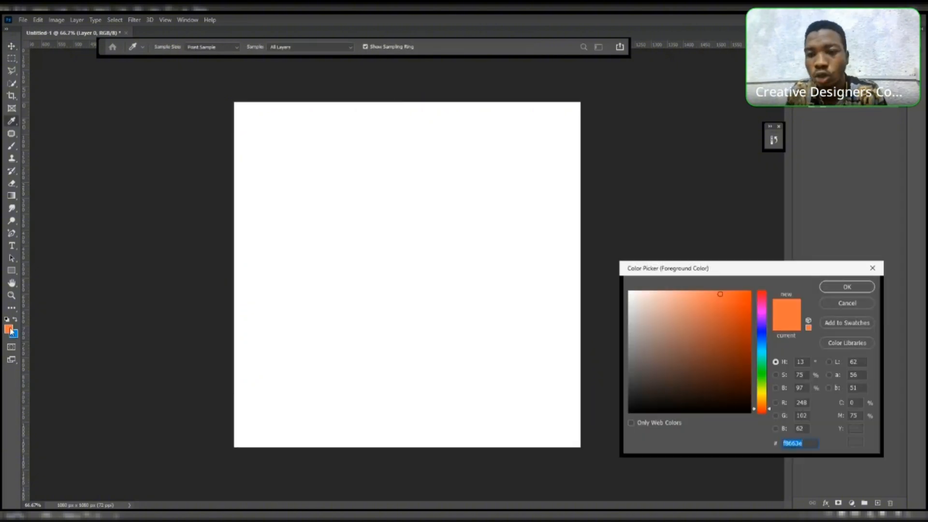
{"action": "left_click", "coordinate": [844, 289]}
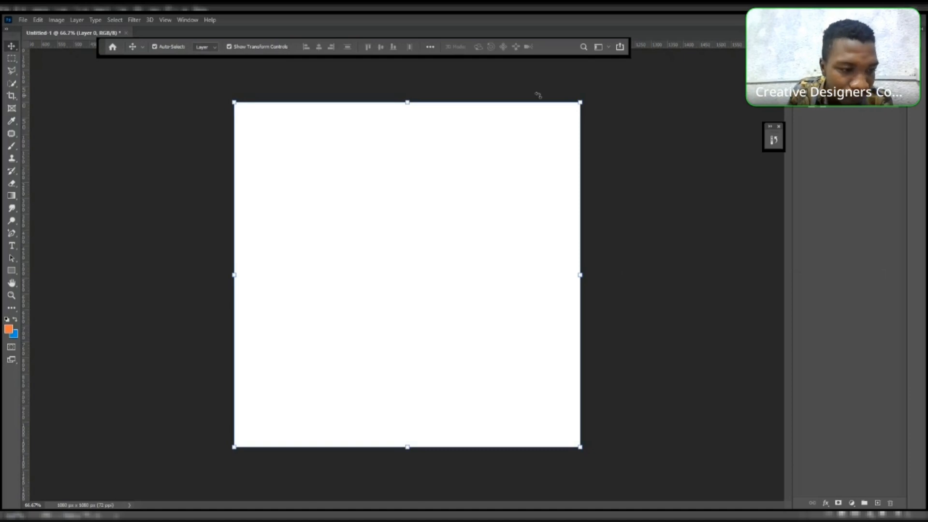
{"action": "left_click", "coordinate": [9, 329]}
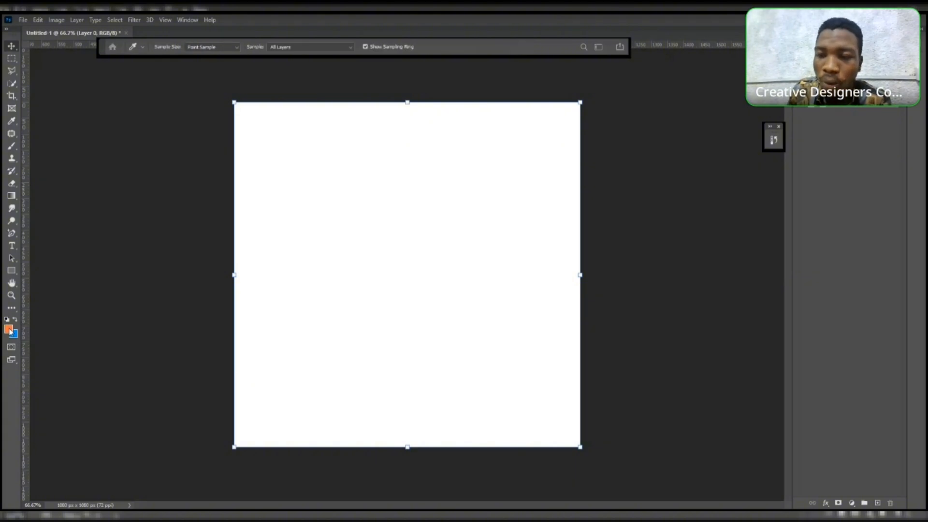
{"action": "left_click", "coordinate": [840, 304]}
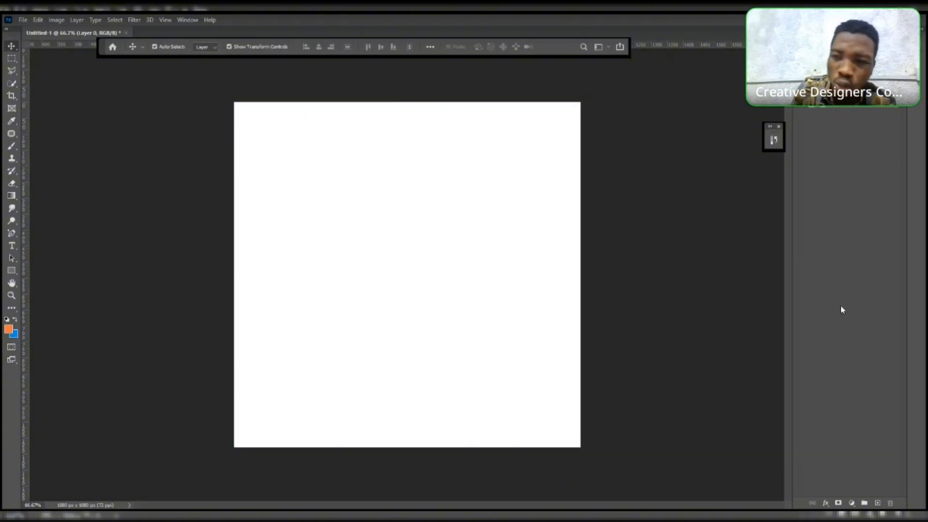
- Set the foreground color to a darker orange in the Color Picker
{"action": "left_click", "coordinate": [9, 329]}
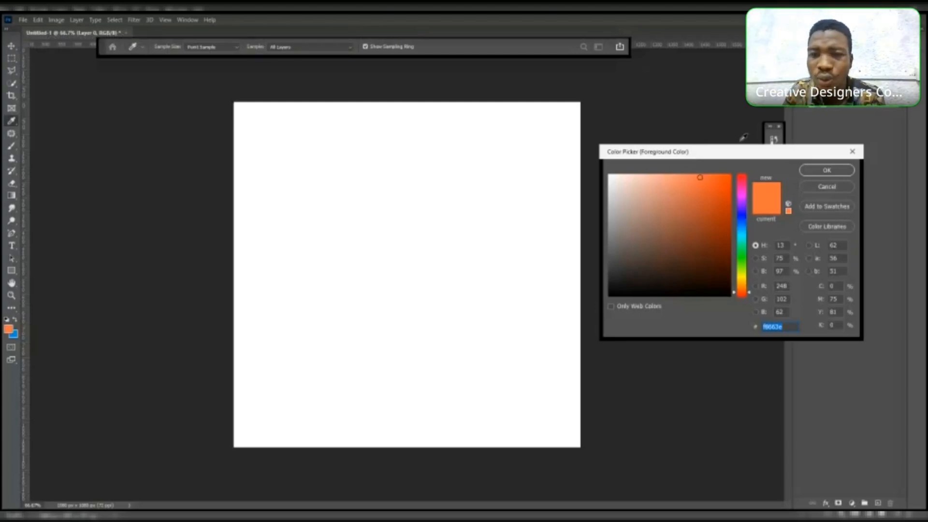
{"action": "left_click_drag", "start_coordinate": [736, 158], "coordinate": [707, 160]}
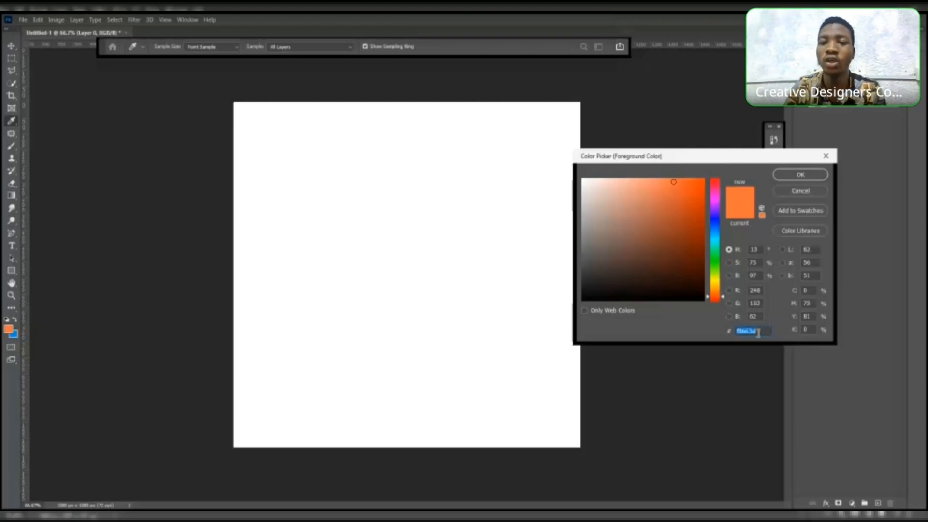
{"action": "left_click", "coordinate": [690, 242]}
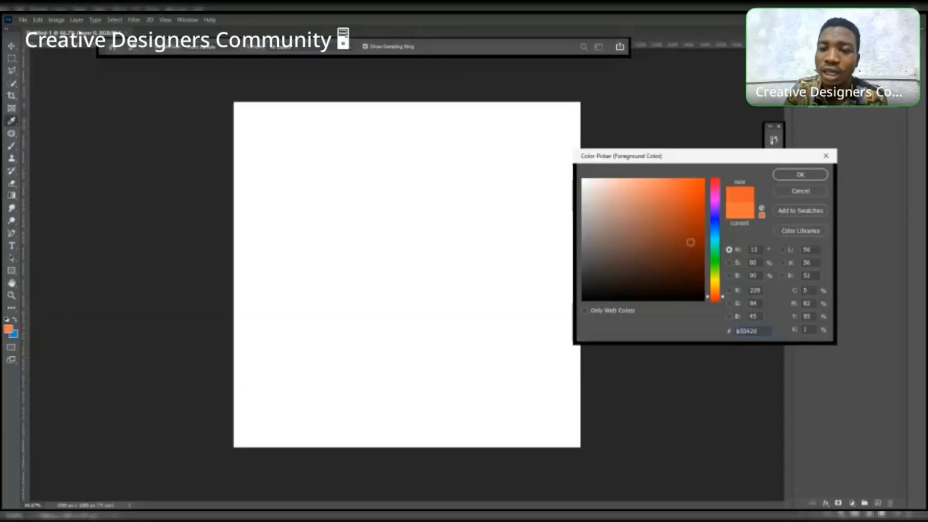
{"action": "left_click_drag", "start_coordinate": [690, 241], "coordinate": [638, 221]}
{"action": "left_click", "coordinate": [808, 175]}
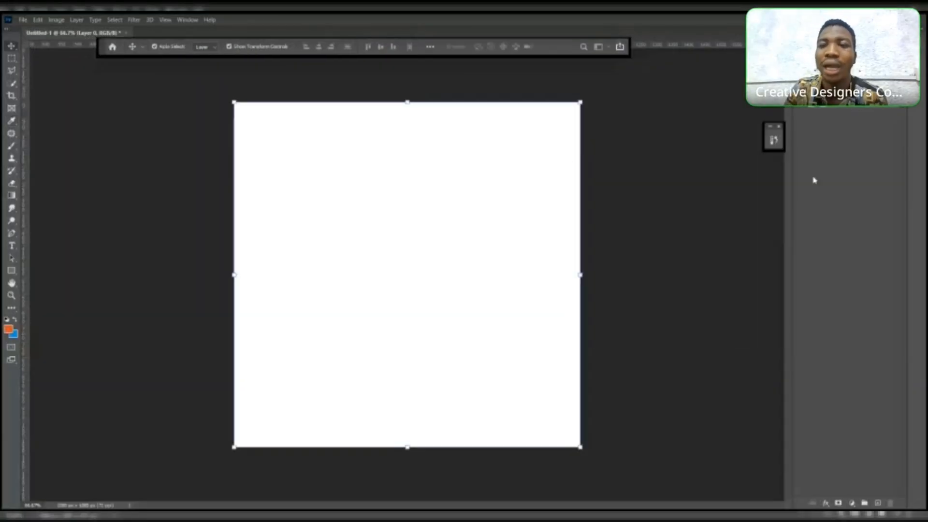
- Pick a purple foreground color and fill the whole layer with it
{"action": "left_click", "coordinate": [8, 328]}
{"action": "left_click", "coordinate": [715, 216]}
{"action": "left_click", "coordinate": [649, 211]}
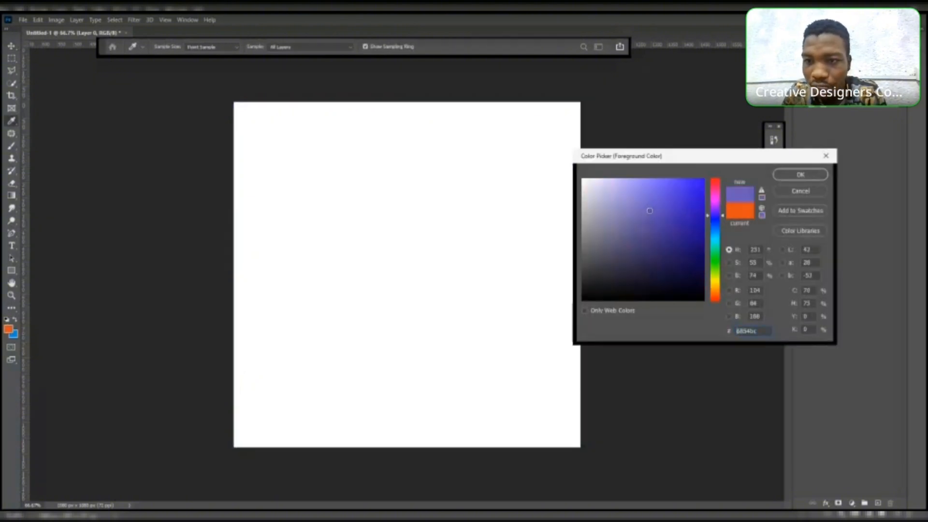
{"action": "left_click", "coordinate": [800, 175]}
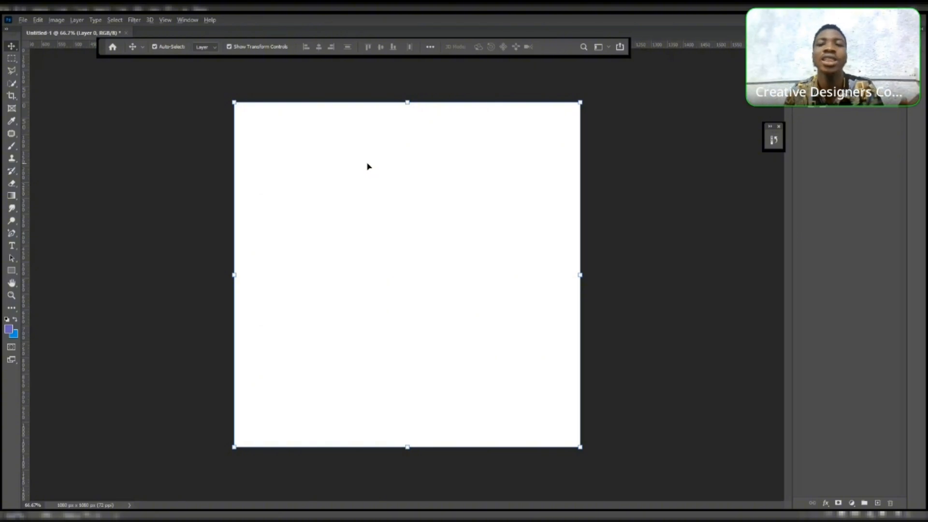
{"action": "key", "text": "alt+BackSpace"}
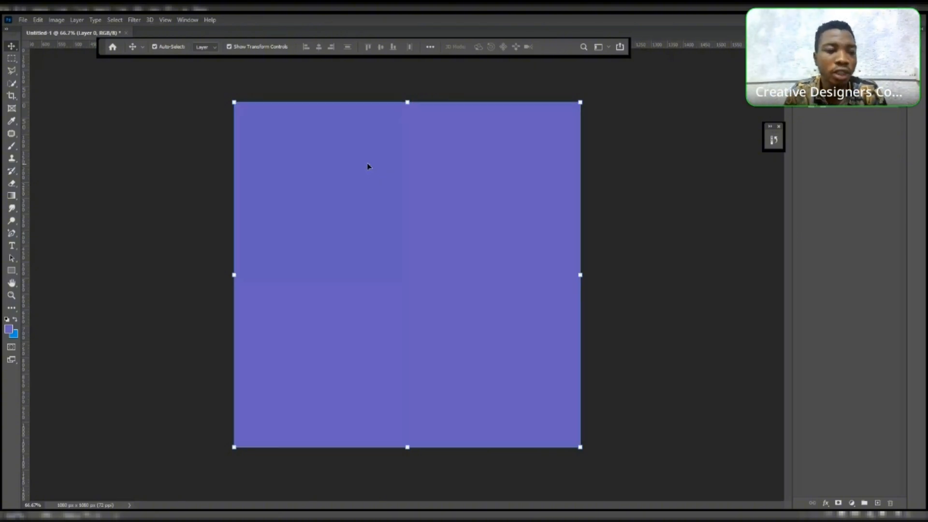
- Pick a yellow foreground color and fill the whole layer with it
{"action": "left_click", "coordinate": [10, 330]}
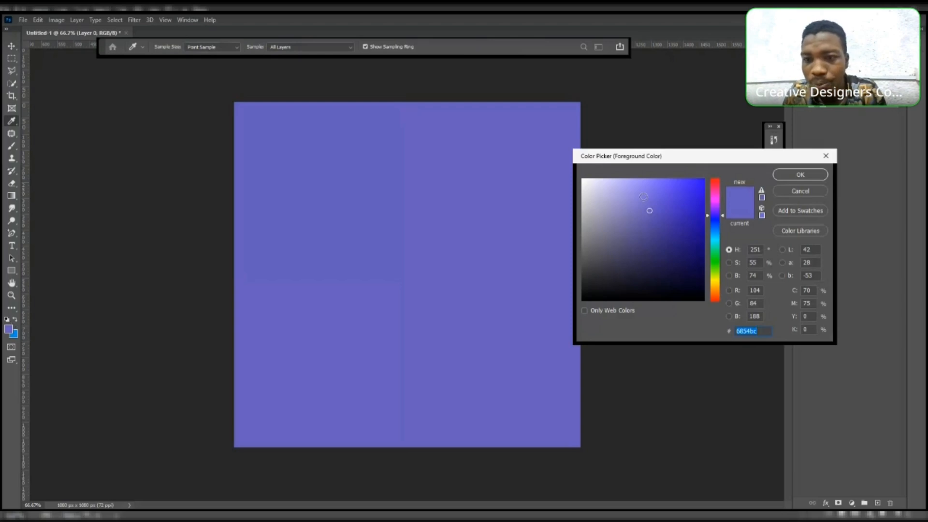
{"action": "left_click", "coordinate": [715, 278]}
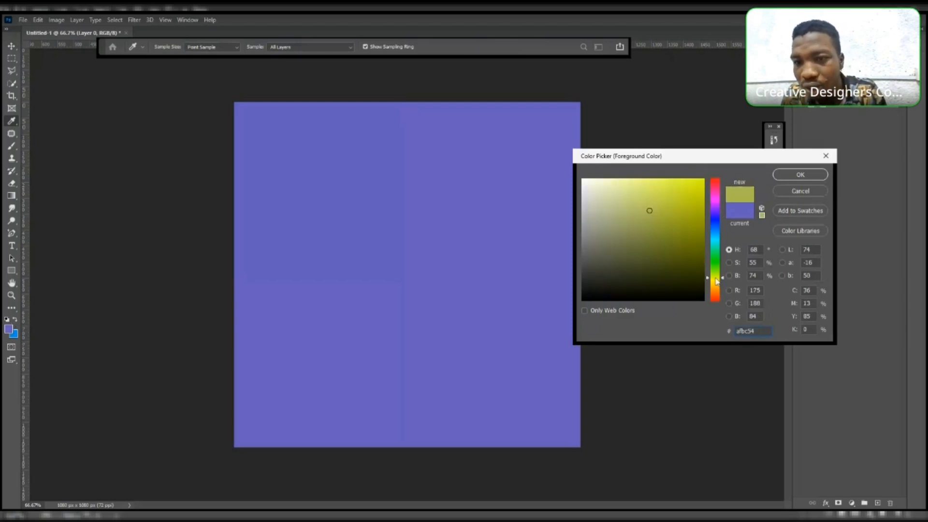
{"action": "left_click", "coordinate": [780, 177]}
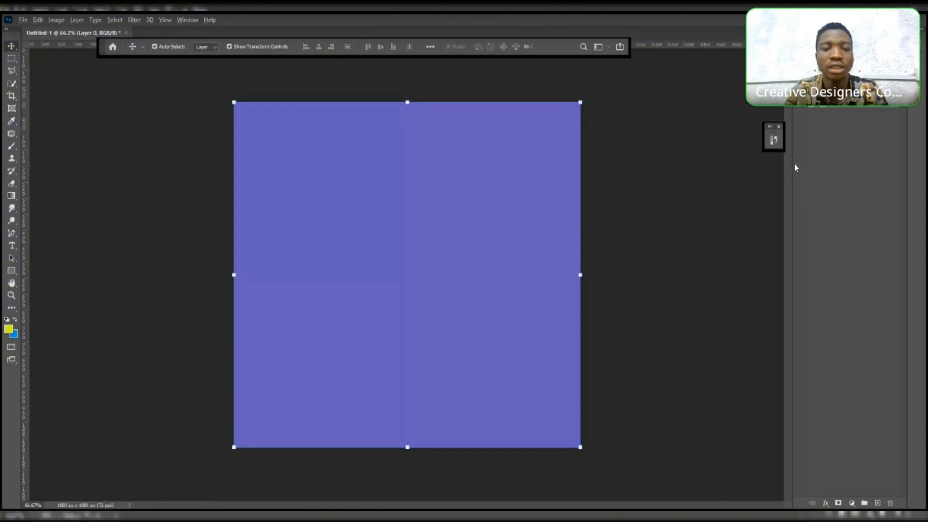
{"action": "key", "text": "alt+BackSpace"}
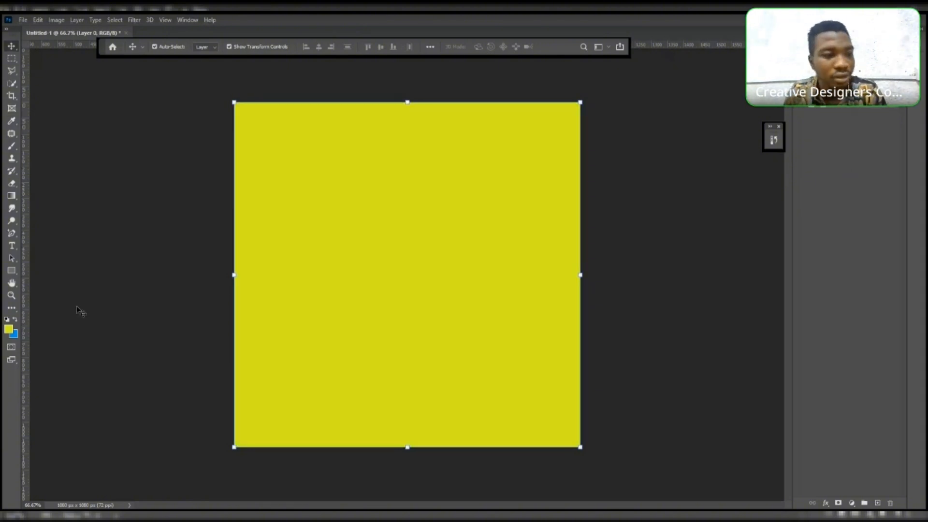
- Set the foreground color to hex be131b and fill the whole layer with it, then deselect the layer
{"action": "left_click", "coordinate": [11, 329]}
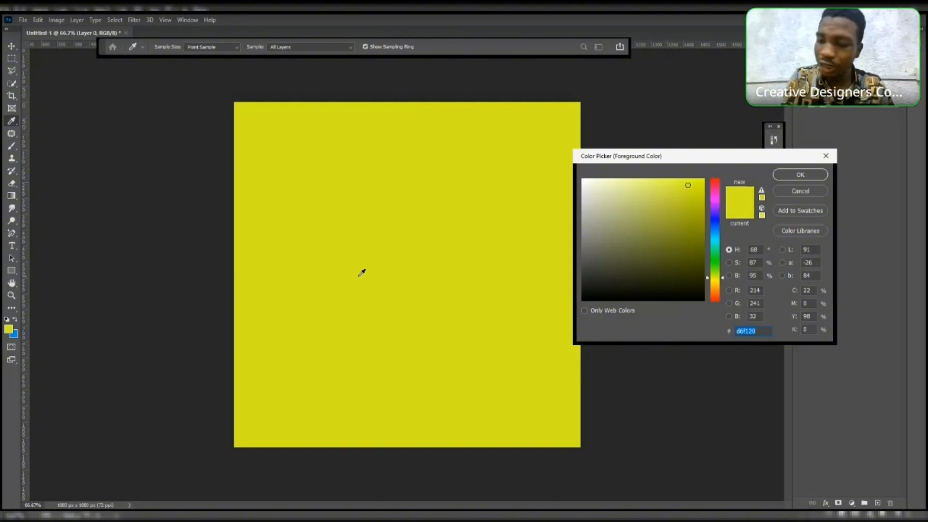
{"action": "type", "text": "be"}
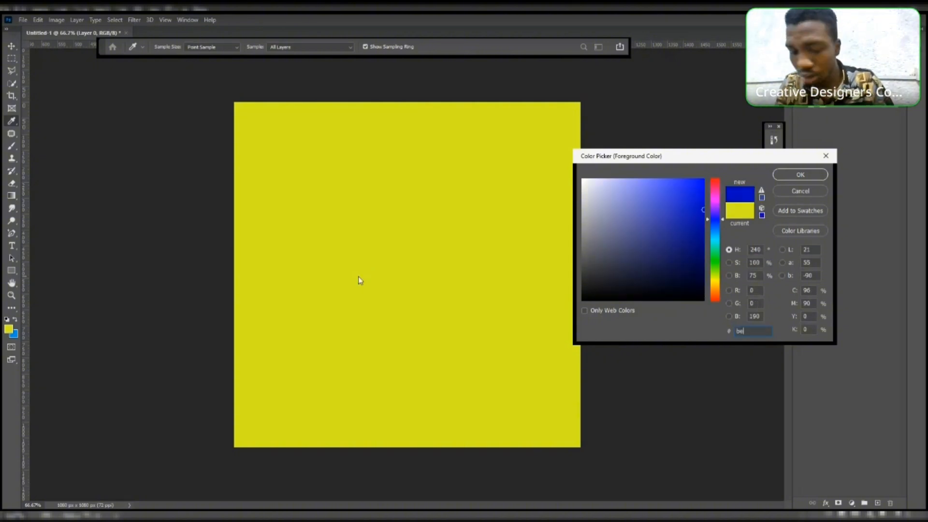
{"action": "type", "text": "131"}
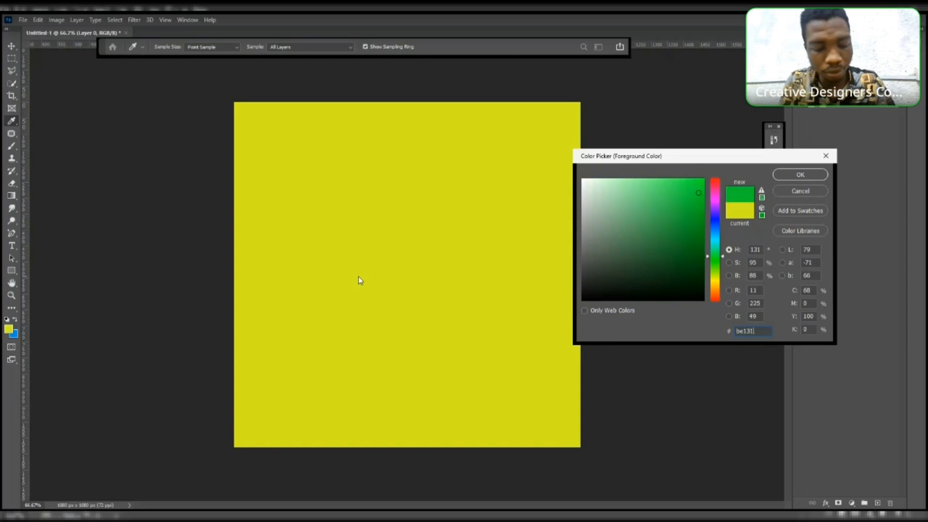
{"action": "type", "text": "b"}
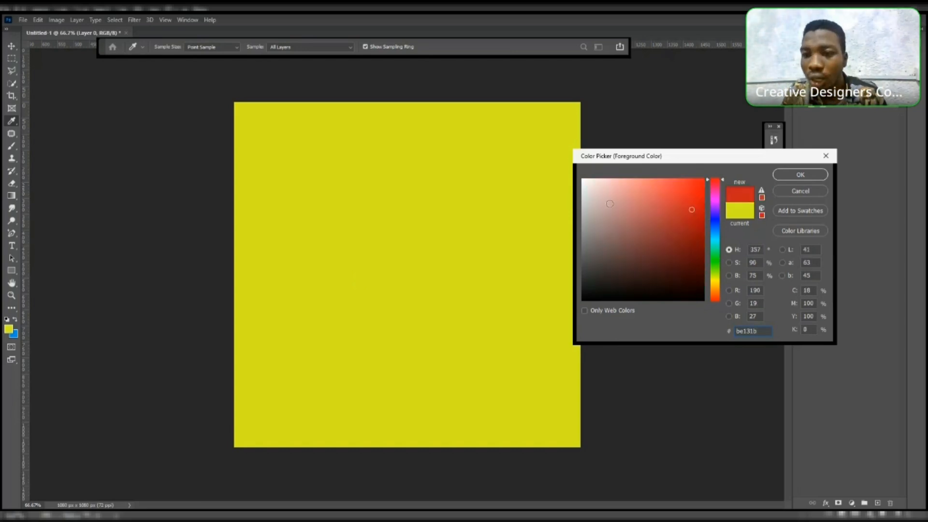
{"action": "left_click", "coordinate": [810, 173]}
{"action": "key", "text": "v"}
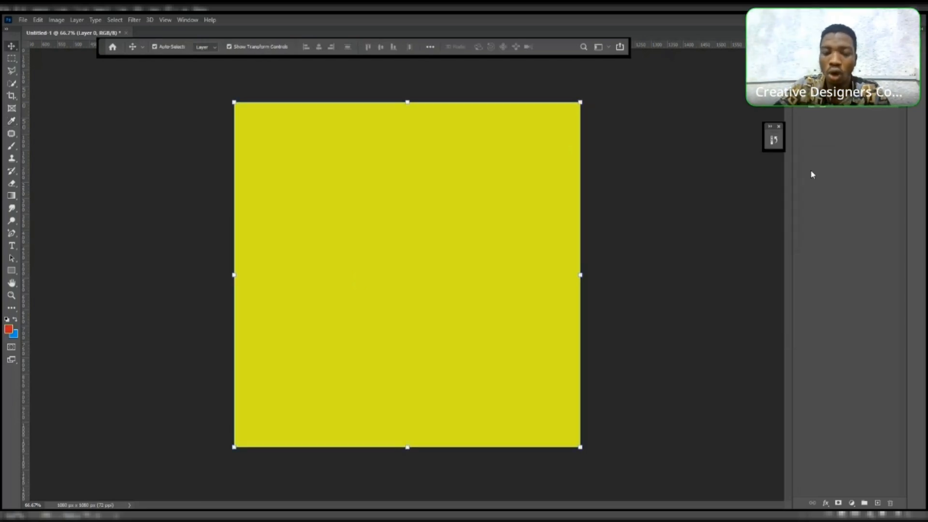
{"action": "key", "text": "alt+BackSpace"}
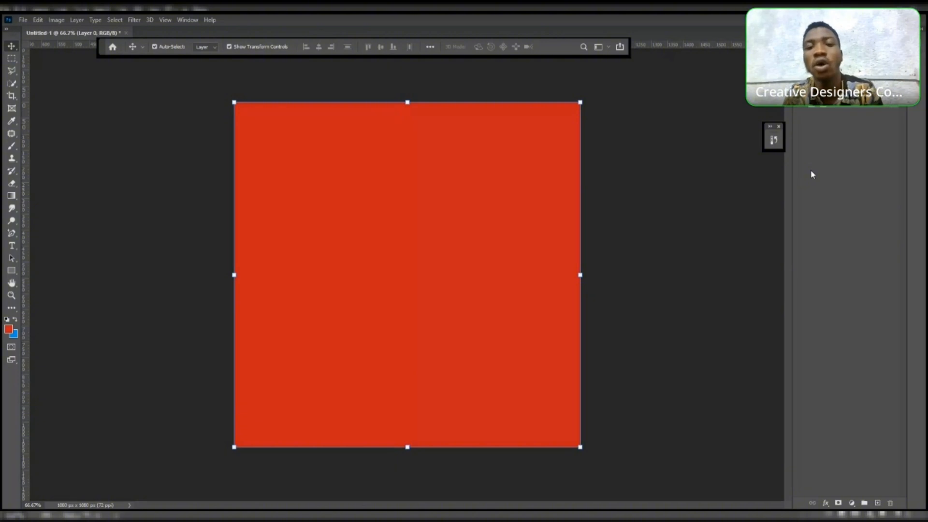
{"action": "left_click", "coordinate": [657, 155]}
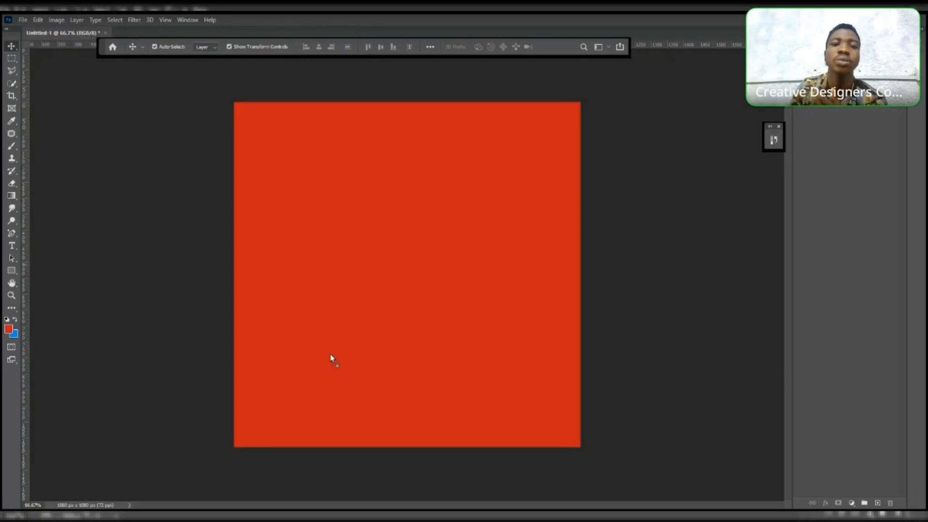
- Place the couple-holding-smartphone photo onto the canvas and commit its transform
{"action": "key", "text": "ctrl+t"}
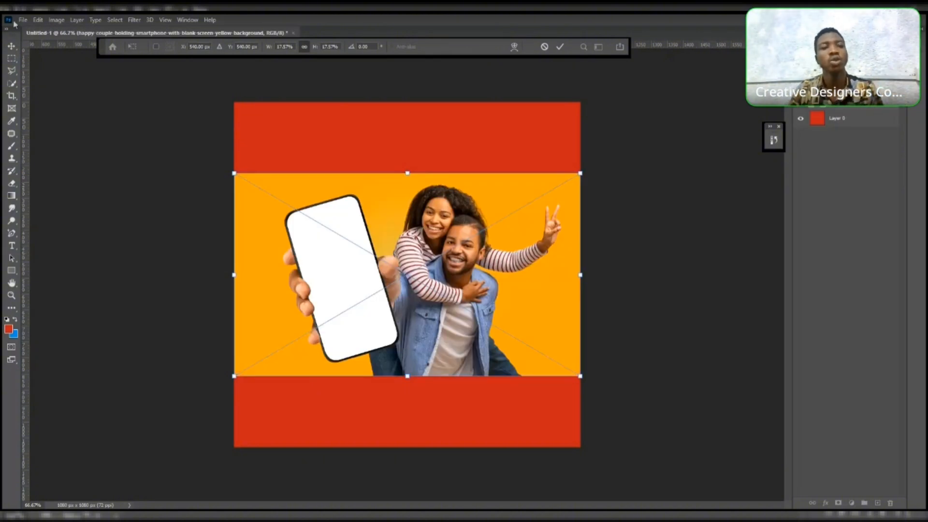
{"action": "key", "text": "Return"}
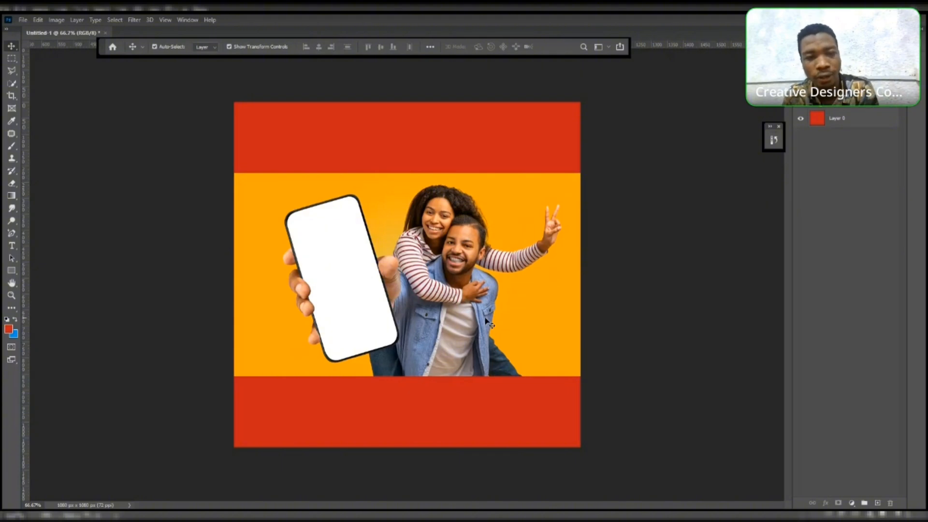
{"action": "left_click", "coordinate": [494, 283]}
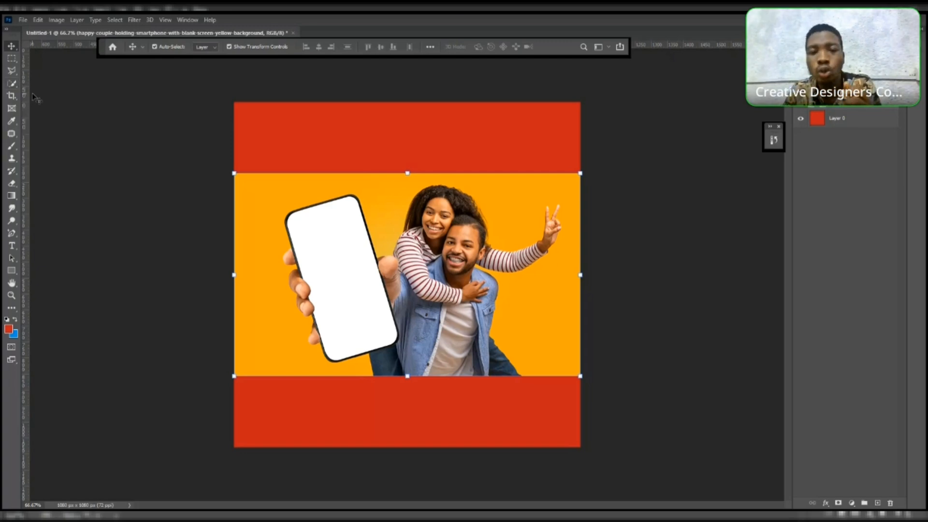
{"action": "left_click", "coordinate": [62, 104]}
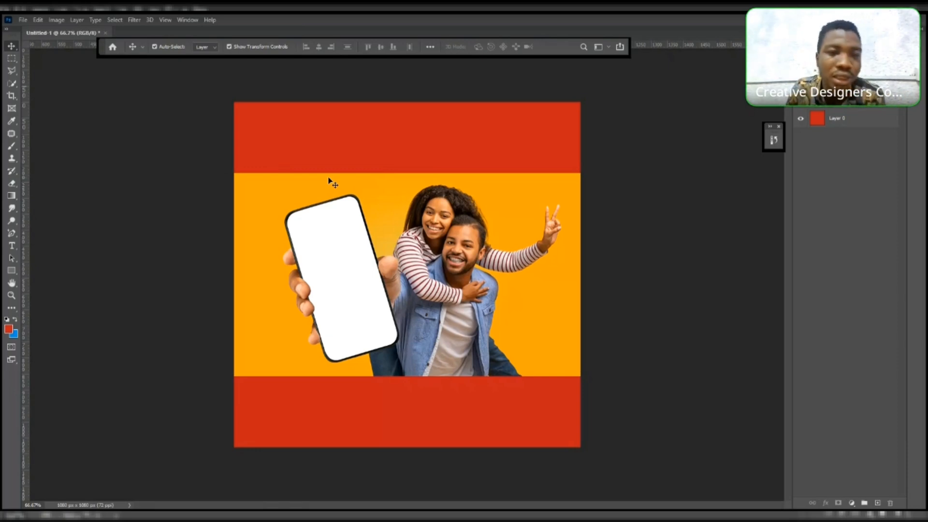
- Quick-select the couple with the Quick Selection tool, then deselect and delete the photo layer
{"action": "left_click", "coordinate": [13, 85]}
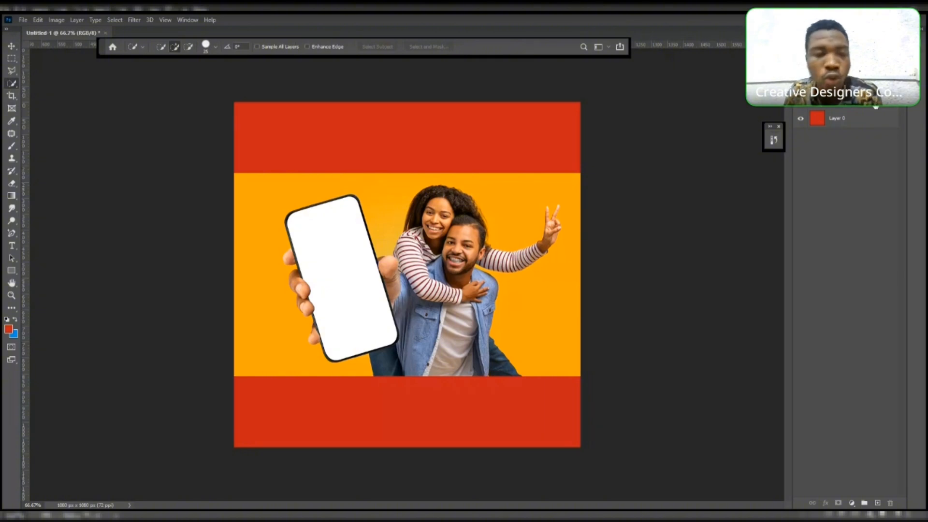
{"action": "left_click", "coordinate": [868, 107]}
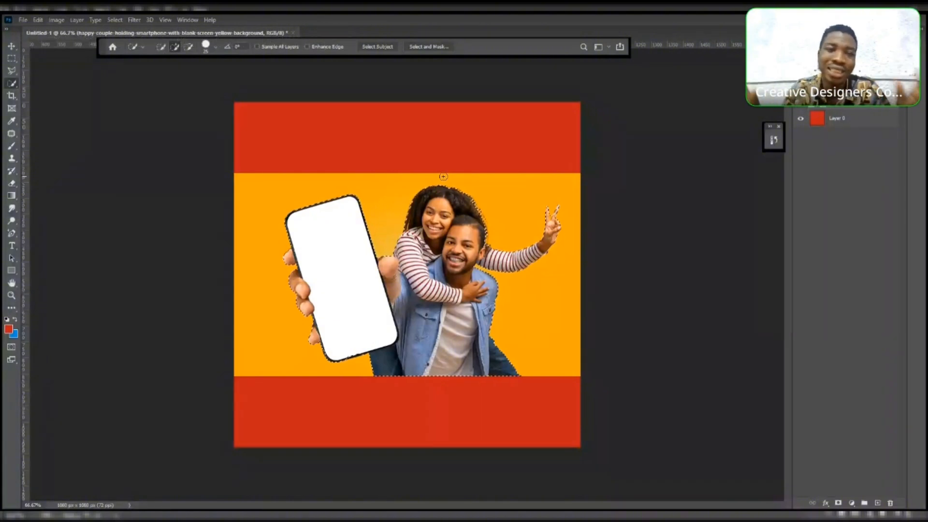
{"action": "key", "text": "ctrl+d"}
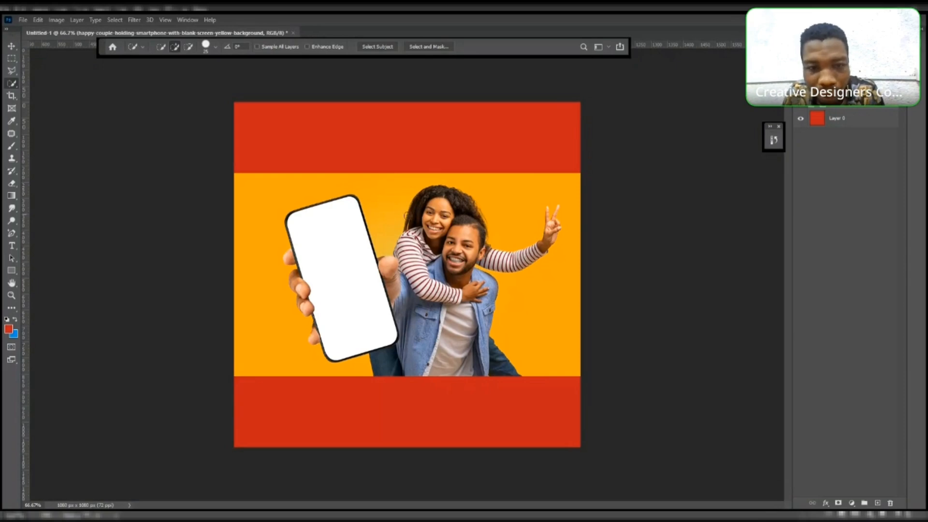
{"action": "mouse_move", "coordinate": [435, 215]}
{"action": "left_mouse_down"}
{"action": "mouse_move", "coordinate": [445, 228]}
{"action": "mouse_move", "coordinate": [347, 273]}
{"action": "left_mouse_up"}
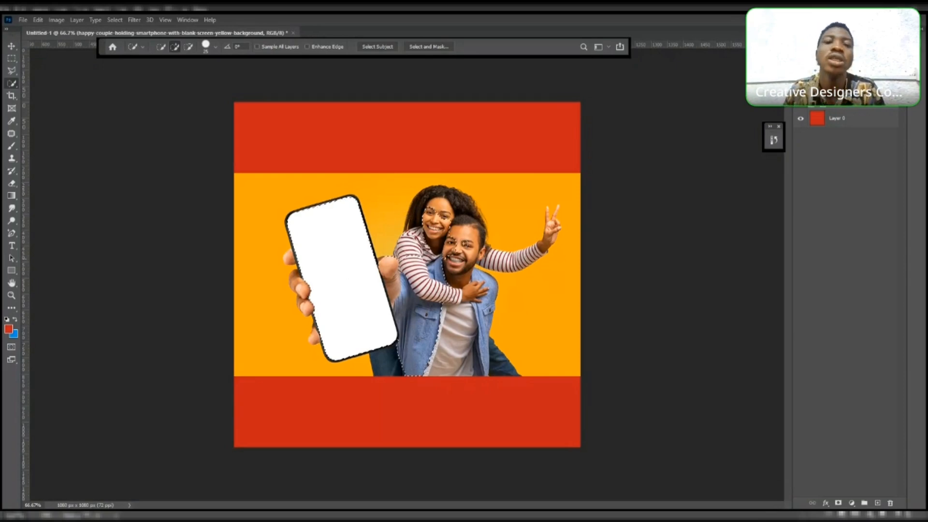
{"action": "left_click_drag", "start_coordinate": [459, 241], "coordinate": [471, 260]}
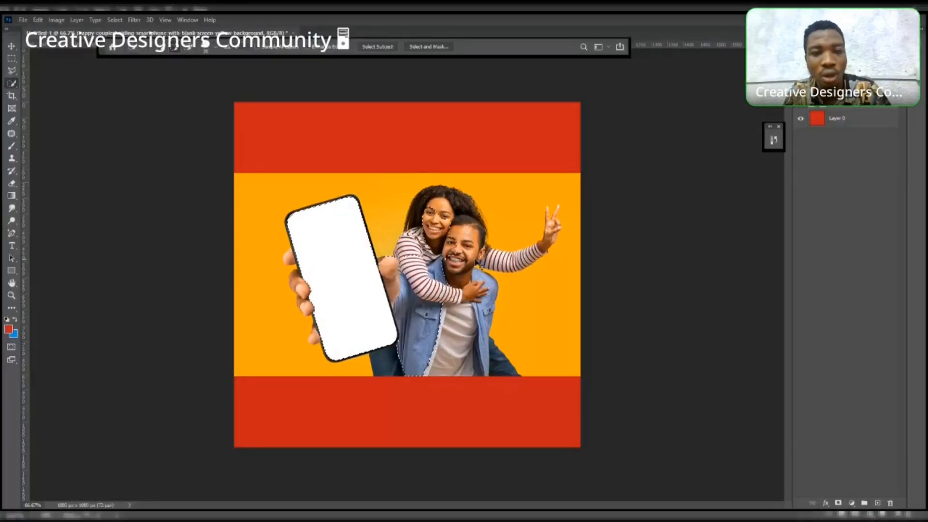
{"action": "key", "text": "ctrl+d"}
{"action": "key", "text": "Delete"}
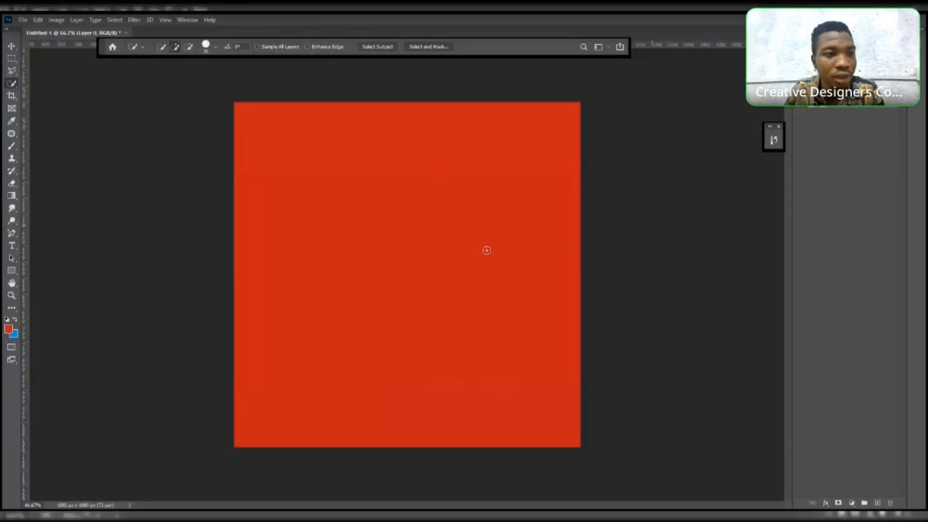
- Place the couple-holding-smartphone photo on the canvas again and commit its transform
{"action": "left_click", "coordinate": [11, 58]}
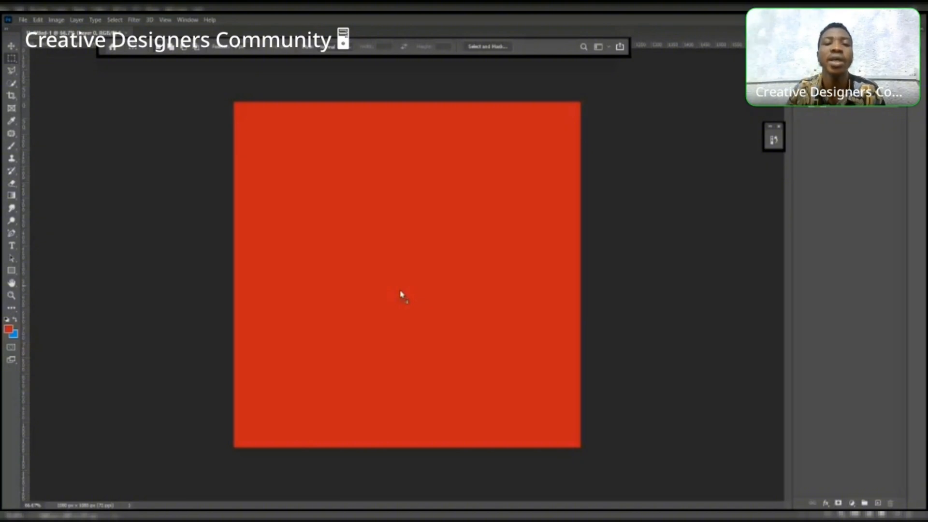
{"action": "key", "text": "ctrl+t"}
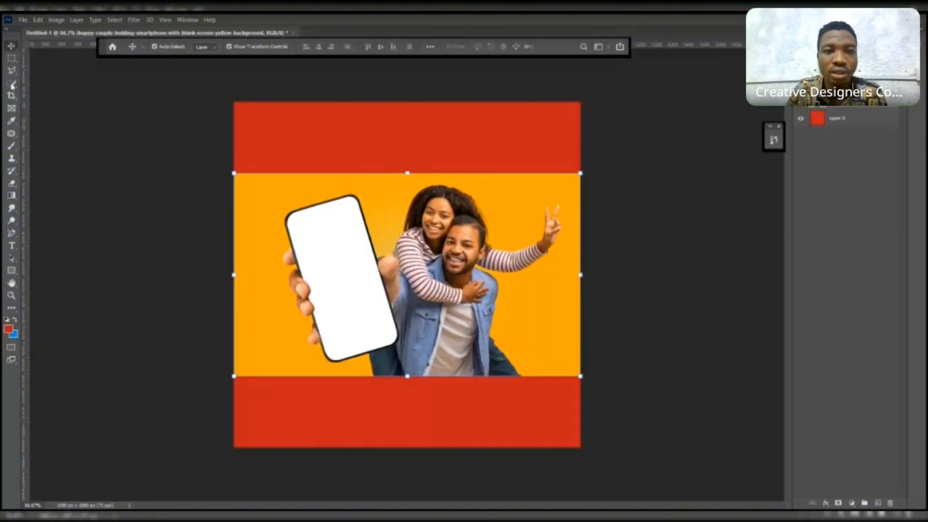
{"action": "key", "text": "Return"}
- Select the couple with Select Subject and open the Select and Mask workspace
{"action": "key", "text": "w"}
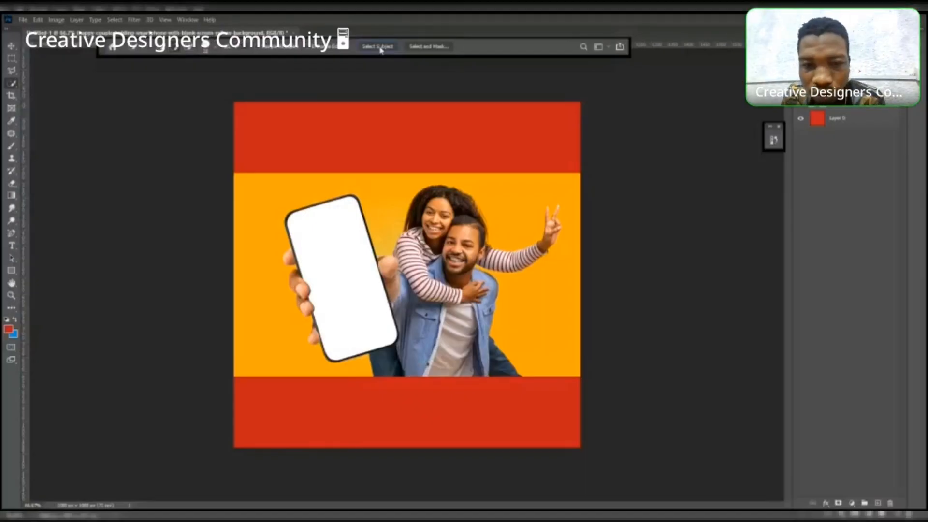
{"action": "left_click", "coordinate": [381, 49]}
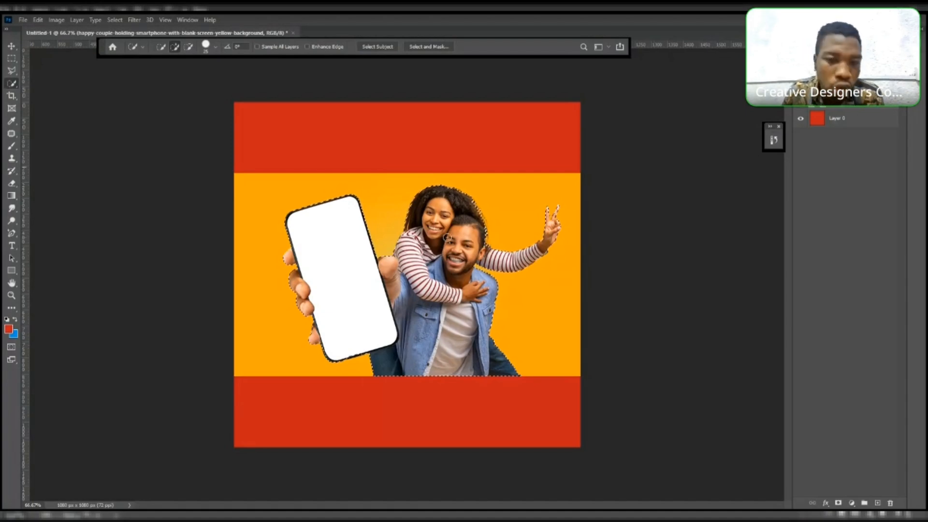
{"action": "left_click", "coordinate": [440, 47]}
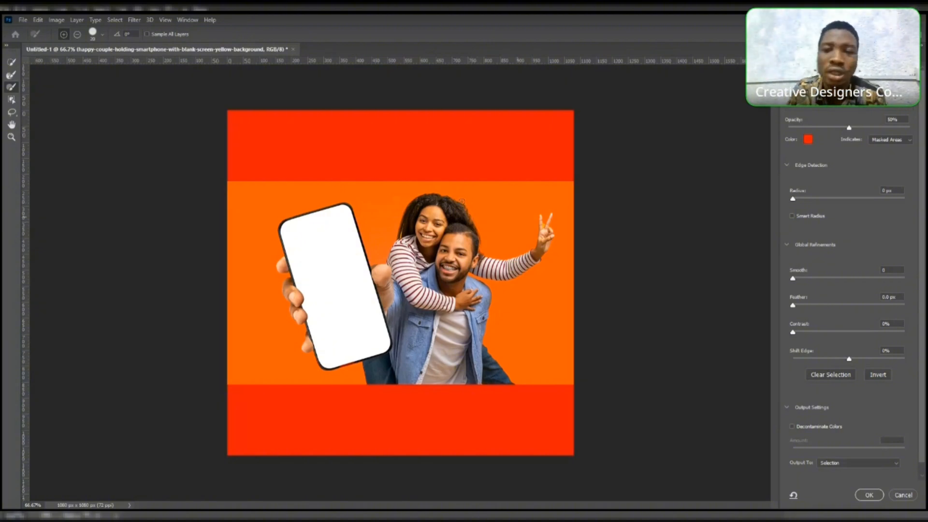
- Refine the selection edges around the raised fingers and hair with the Refine Edge Brush, adjusting brush size
{"action": "left_click", "coordinate": [10, 138]}
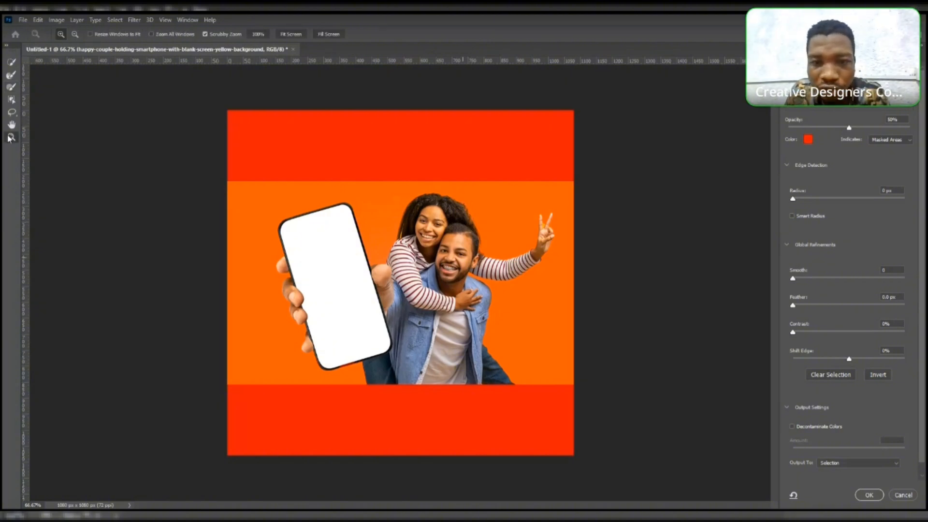
{"action": "left_click", "coordinate": [491, 247]}
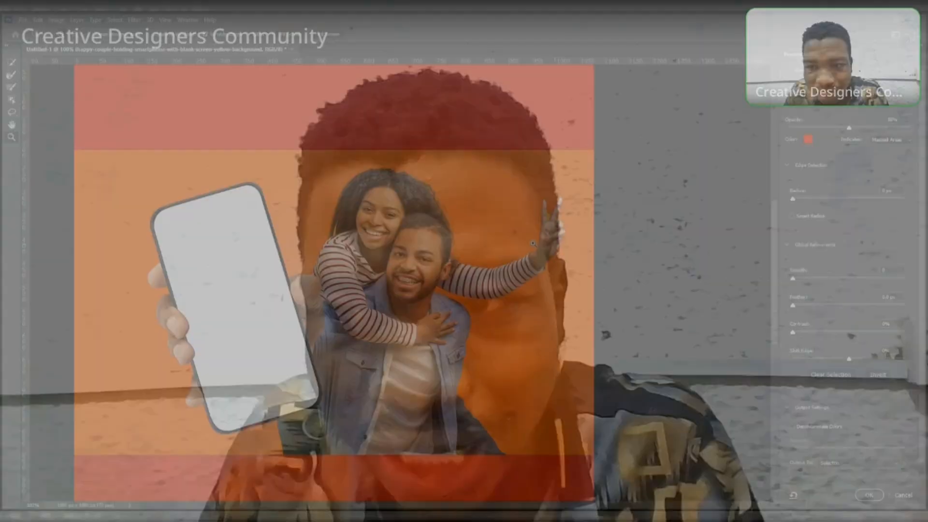
{"action": "left_click", "coordinate": [532, 243]}
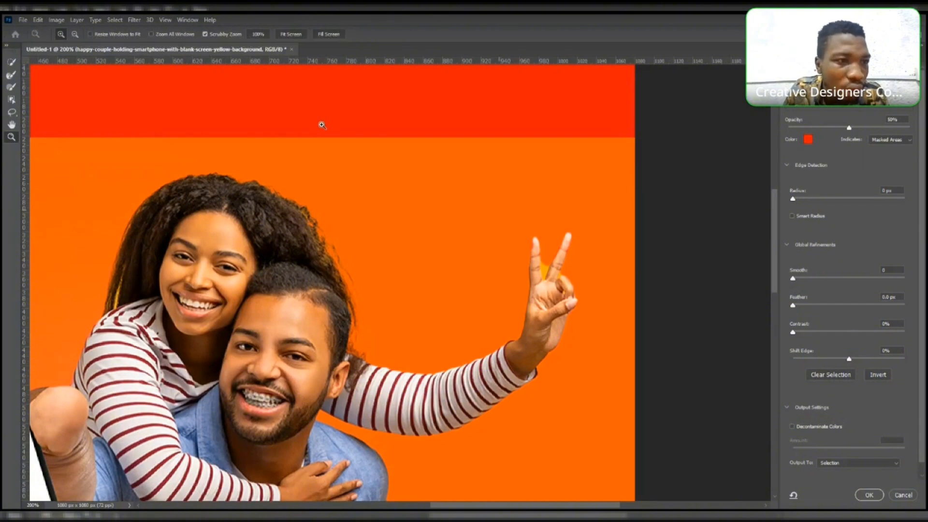
{"action": "left_click", "coordinate": [11, 75]}
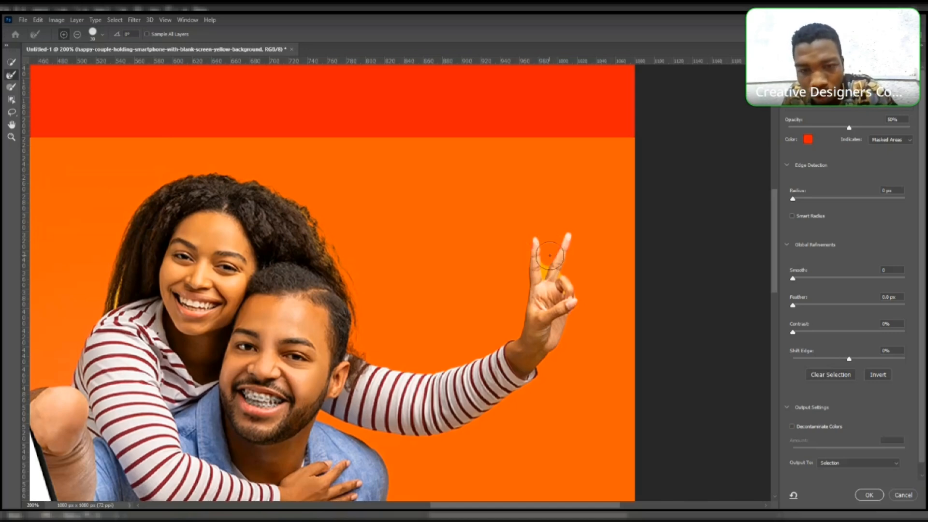
{"action": "left_click_drag", "start_coordinate": [550, 256], "coordinate": [548, 267]}
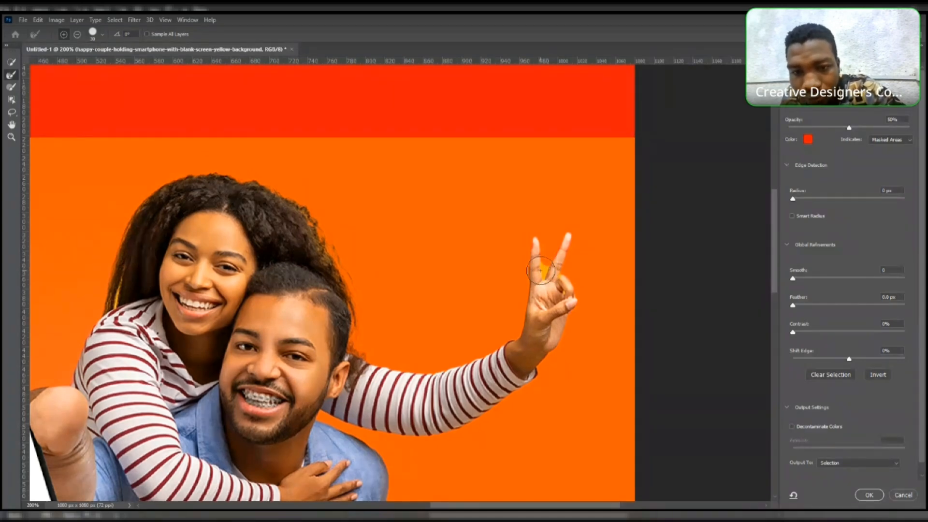
{"action": "key", "text": "["}
{"action": "key", "text": "["}
{"action": "key", "text": "["}
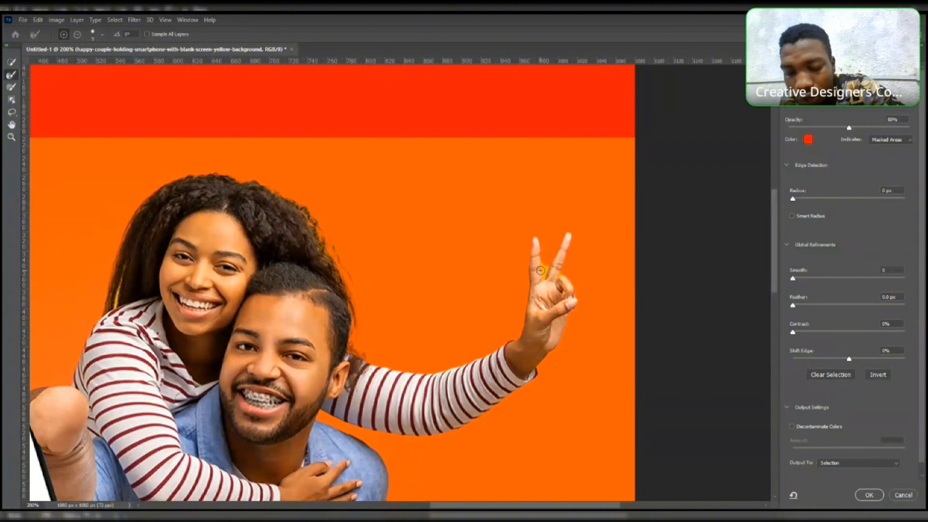
{"action": "key", "text": "]"}
{"action": "key", "text": "]"}
{"action": "key", "text": "]"}
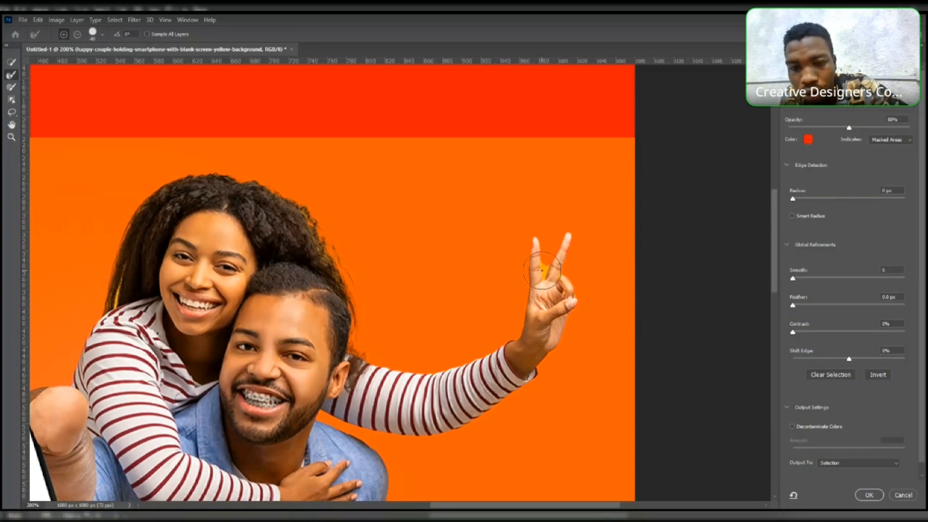
{"action": "key", "text": "["}
{"action": "key", "text": "["}
{"action": "key", "text": "["}
{"action": "key", "text": "["}
{"action": "key", "text": "["}
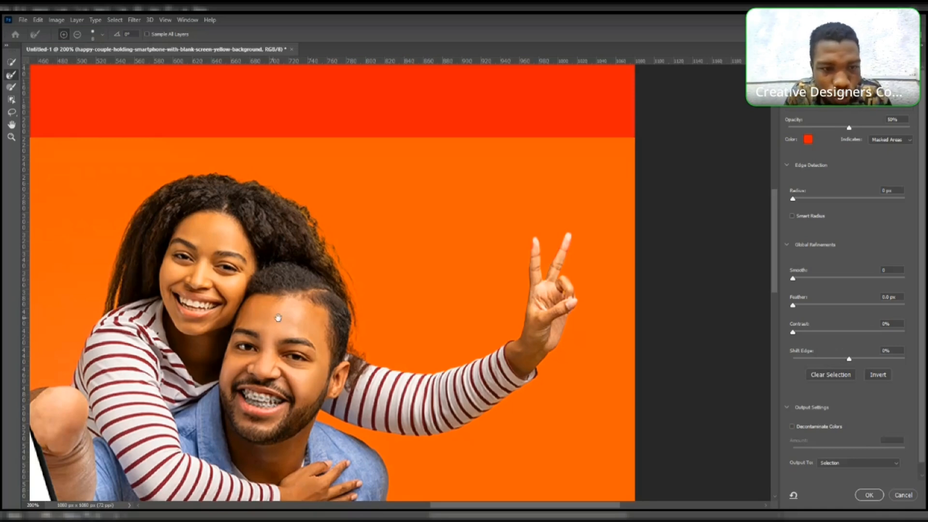
{"action": "left_click_drag", "start_coordinate": [274, 315], "coordinate": [318, 235]}
{"action": "left_click_drag", "start_coordinate": [273, 315], "coordinate": [570, 187]}
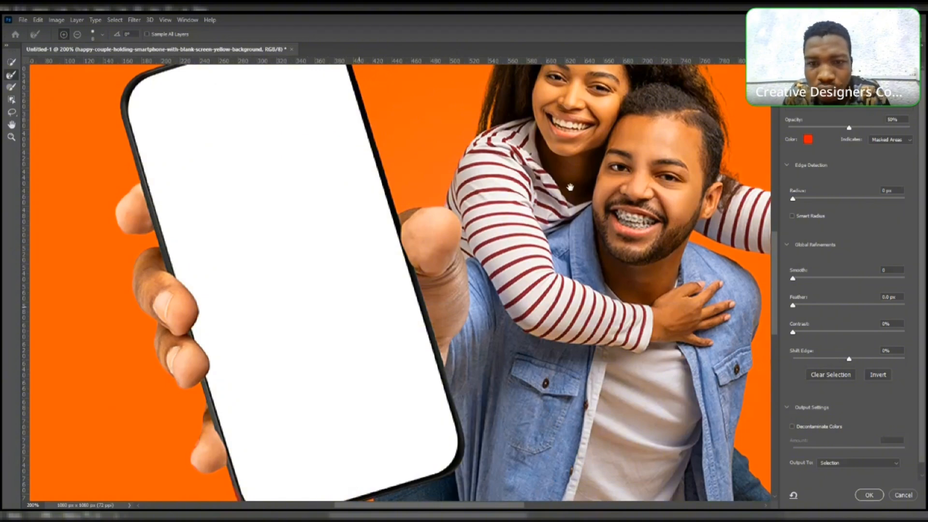
{"action": "left_click_drag", "start_coordinate": [670, 362], "coordinate": [538, 335]}
{"action": "left_click_drag", "start_coordinate": [553, 164], "coordinate": [487, 358]}
{"action": "left_click_drag", "start_coordinate": [487, 218], "coordinate": [479, 277]}
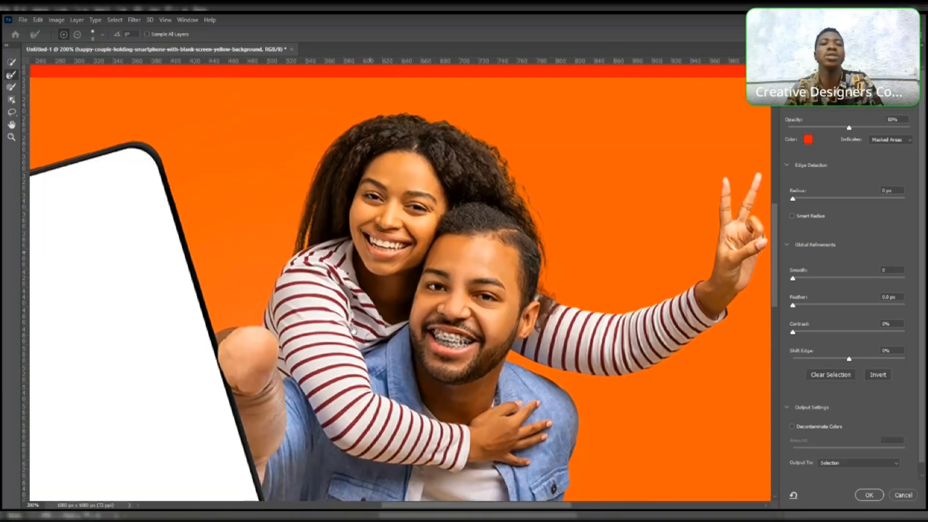
{"action": "left_click_drag", "start_coordinate": [329, 439], "coordinate": [354, 331]}
- Set the Global Refinements Contrast to 37%
{"action": "key", "text": "z"}
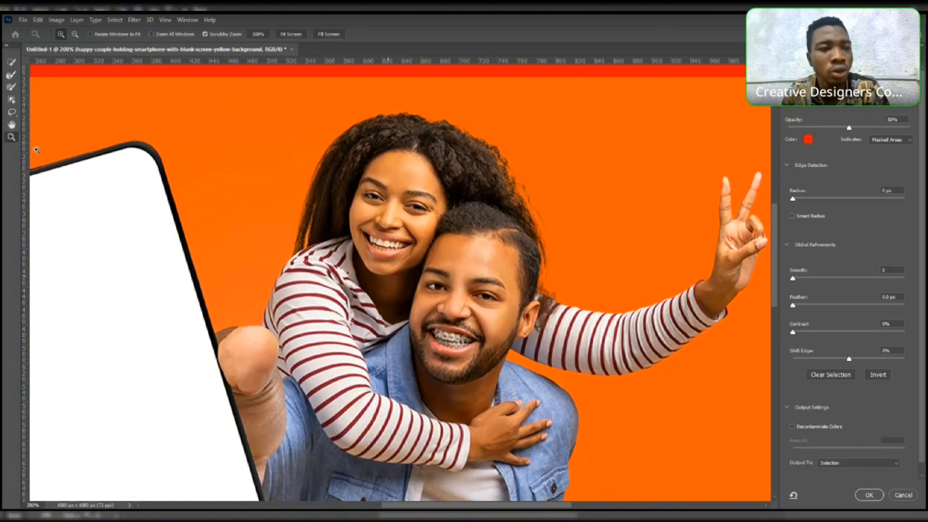
{"action": "left_click", "coordinate": [448, 289], "text": "alt"}
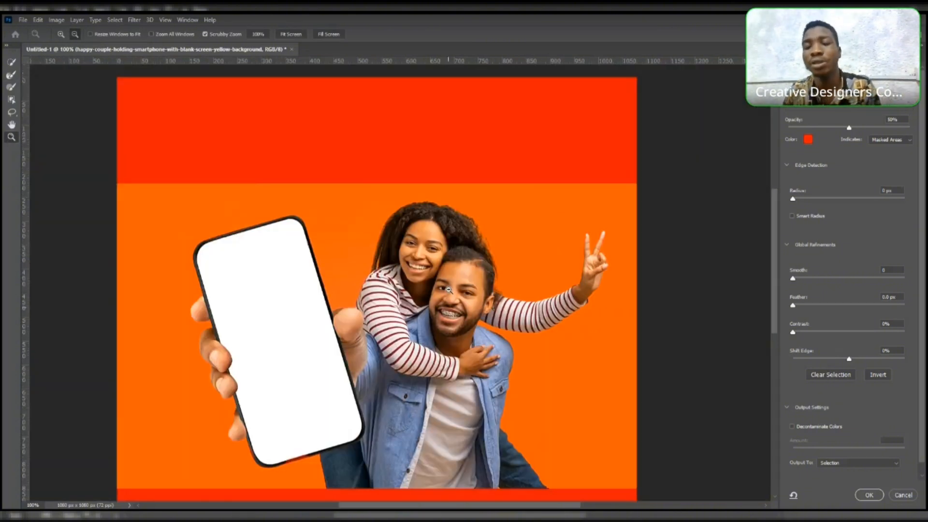
{"action": "key", "text": "w"}
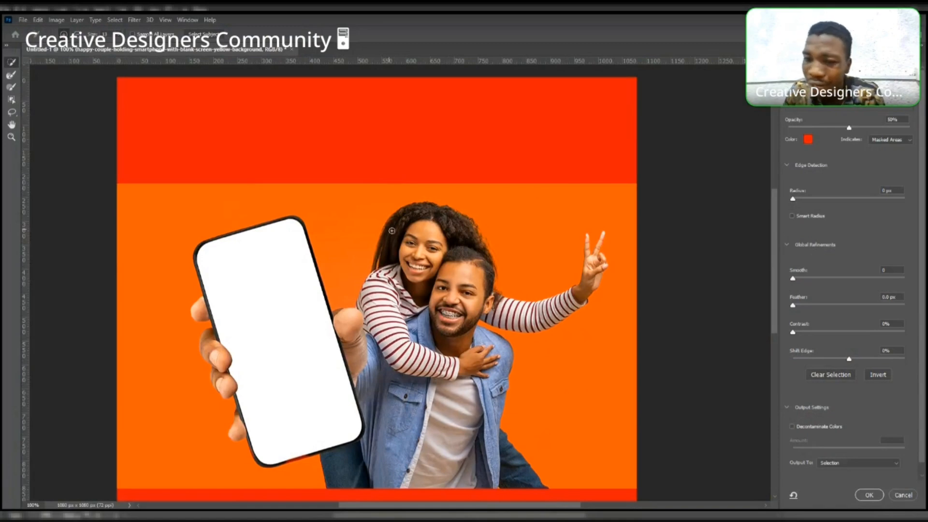
{"action": "left_click_drag", "start_coordinate": [797, 336], "coordinate": [817, 341]}
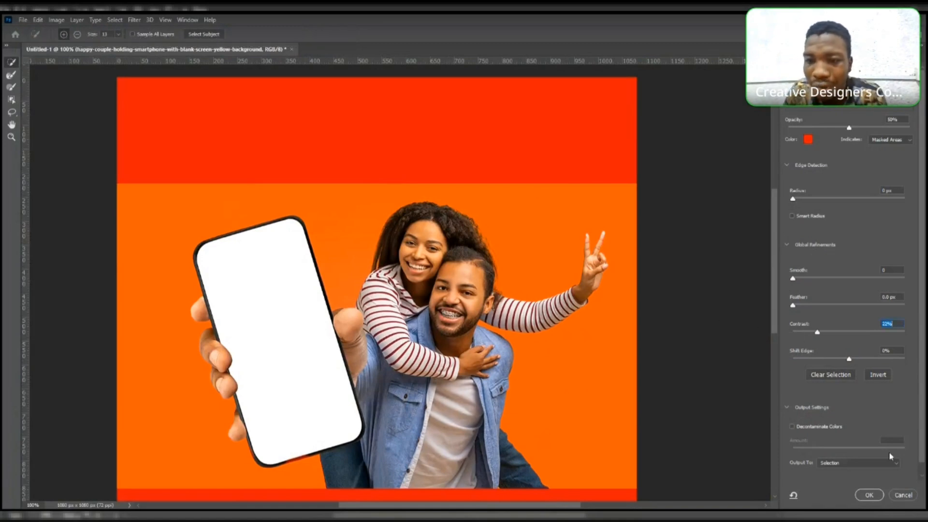
{"action": "left_click", "coordinate": [858, 463]}
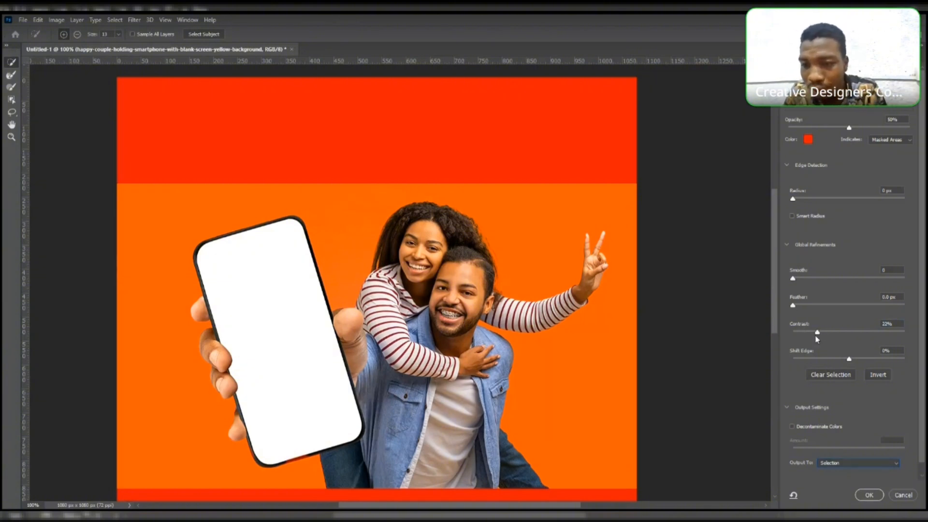
{"action": "left_click_drag", "start_coordinate": [819, 333], "coordinate": [835, 333]}
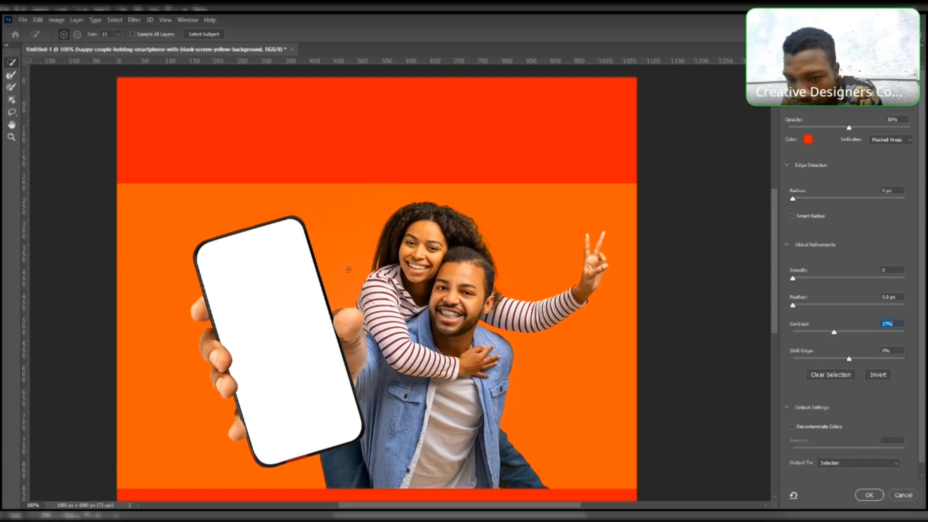
- Output the refined selection to a New Layer with Layer Mask and apply it
{"action": "left_click", "coordinate": [841, 465]}
{"action": "left_click", "coordinate": [844, 495]}
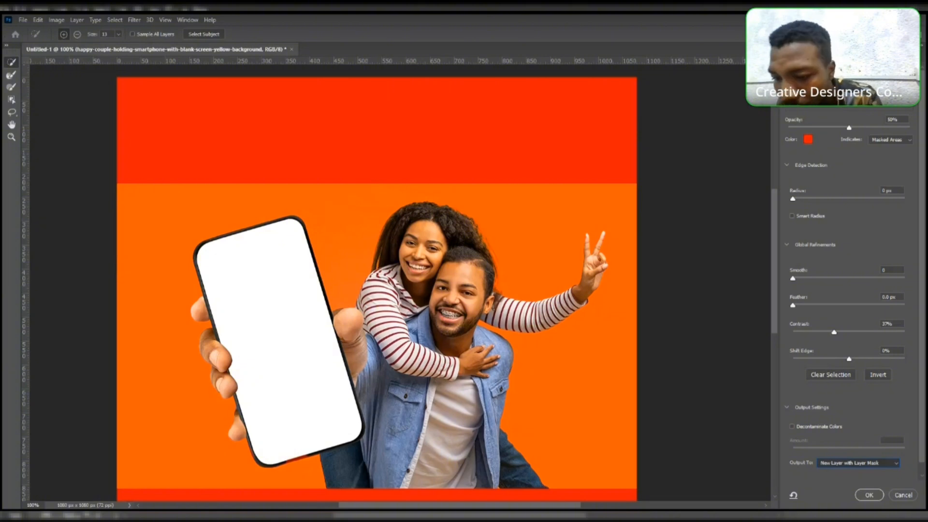
{"action": "left_click", "coordinate": [870, 494]}
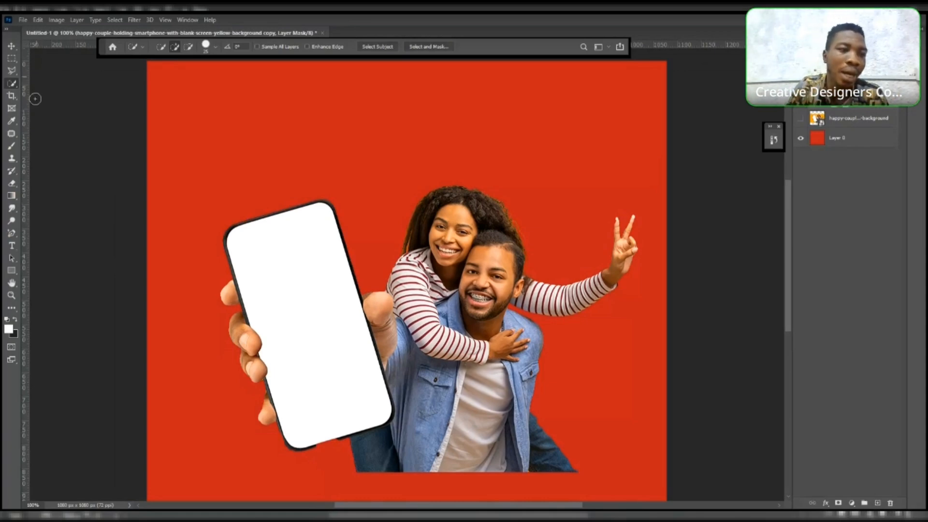
- Move the masked couple layer upward on the canvas
{"action": "key", "text": "v"}
{"action": "left_click_drag", "start_coordinate": [490, 371], "coordinate": [486, 263]}
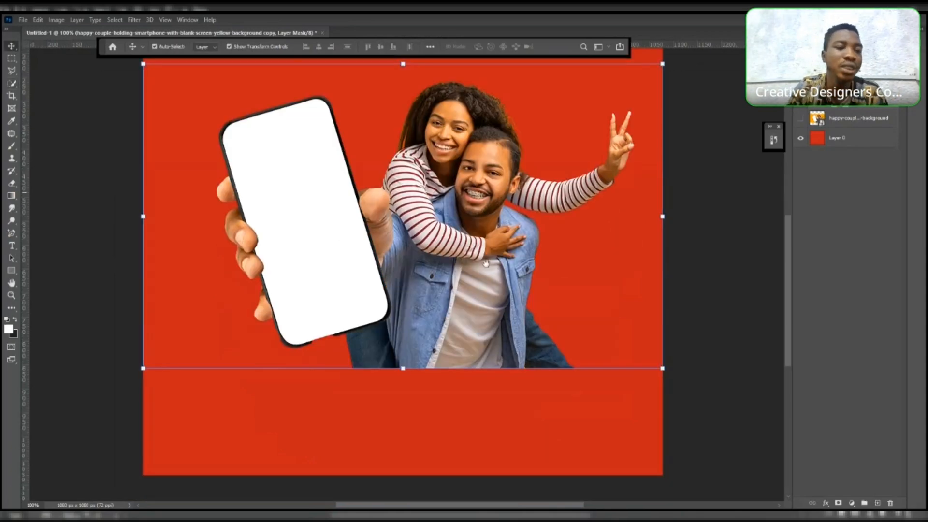
{"action": "left_click", "coordinate": [12, 295]}
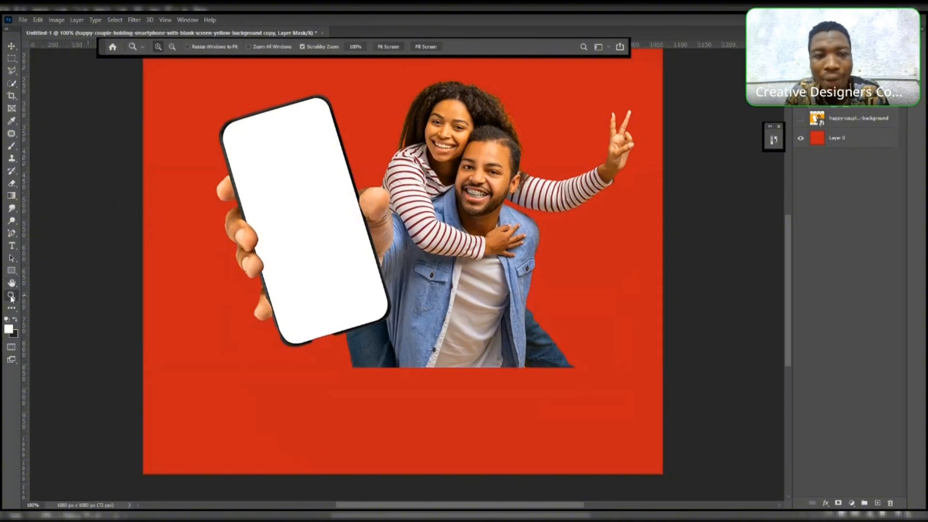
- Move the masked couple layer down so it sits on the bottom edge of the canvas
{"action": "left_click", "coordinate": [499, 232], "text": "alt"}
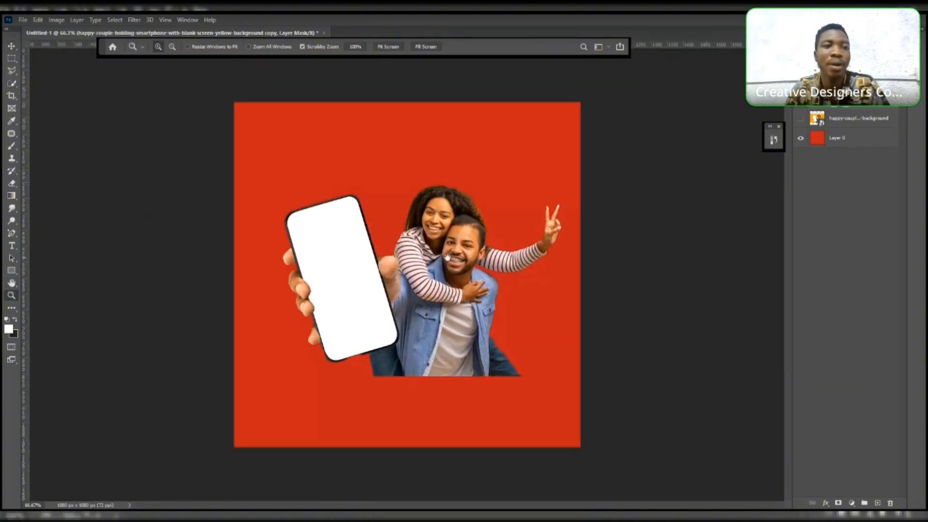
{"action": "key", "text": "v"}
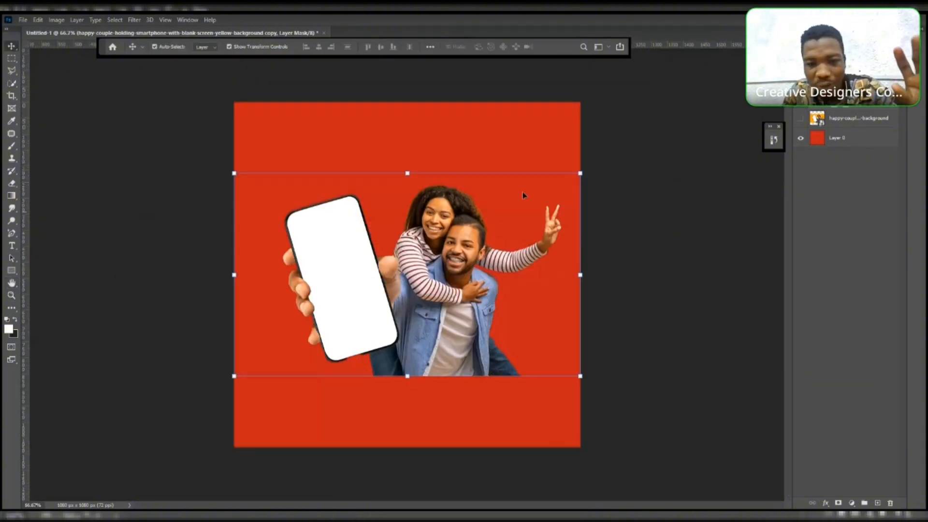
{"action": "left_click_drag", "start_coordinate": [461, 220], "coordinate": [486, 286]}
- Scale the couple up to about 132% with Free Transform and reposition it against the canvas bottom
{"action": "key", "text": "ctrl+t"}
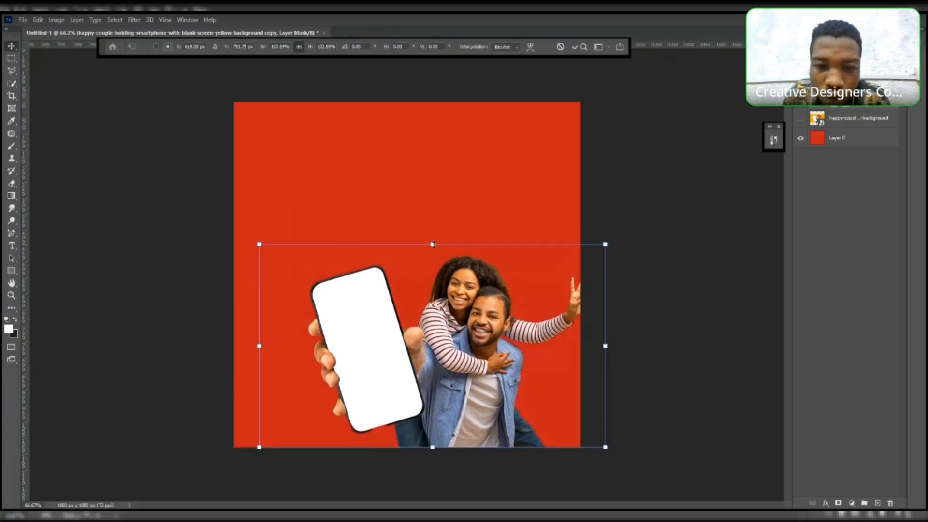
{"action": "left_click_drag", "start_coordinate": [433, 244], "coordinate": [421, 180]}
{"action": "left_click_drag", "start_coordinate": [476, 244], "coordinate": [467, 268]}
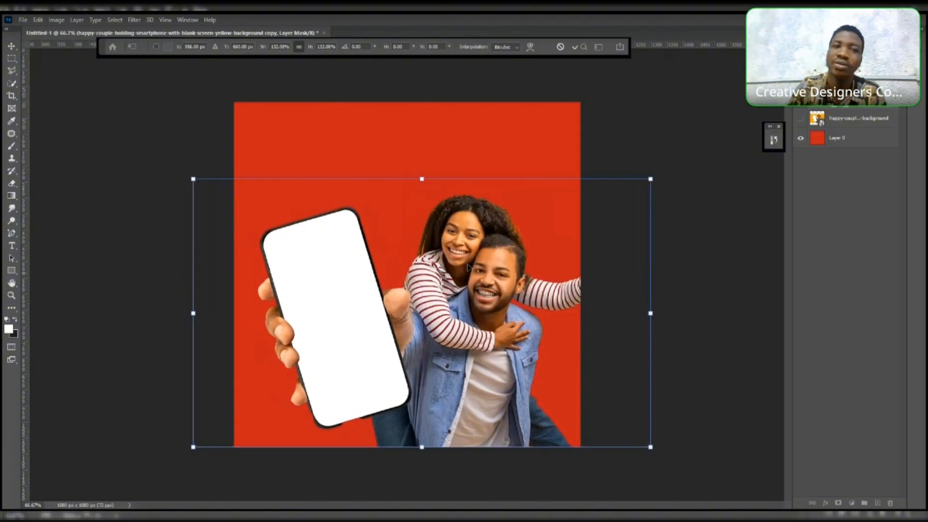
{"action": "left_click", "coordinate": [11, 46]}
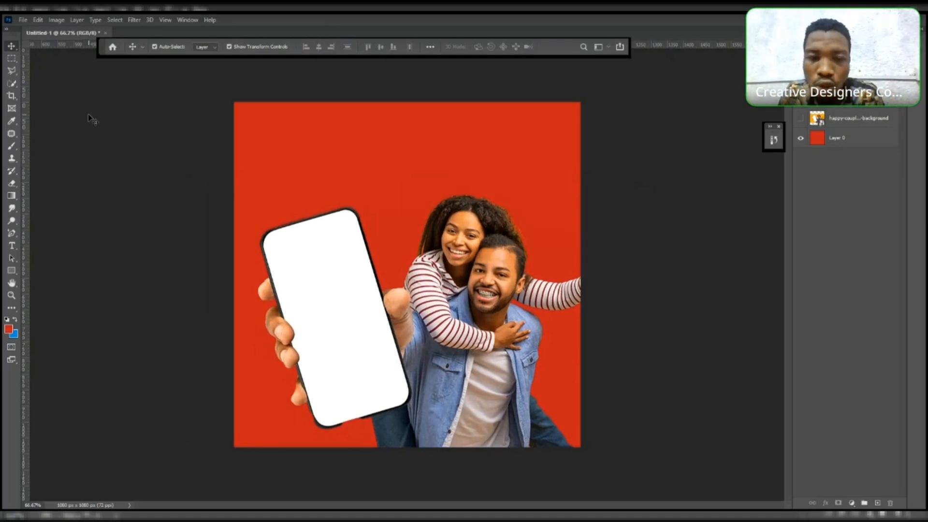
- Nudge the couple layer slightly downward and deselect
{"action": "left_click", "coordinate": [514, 256]}
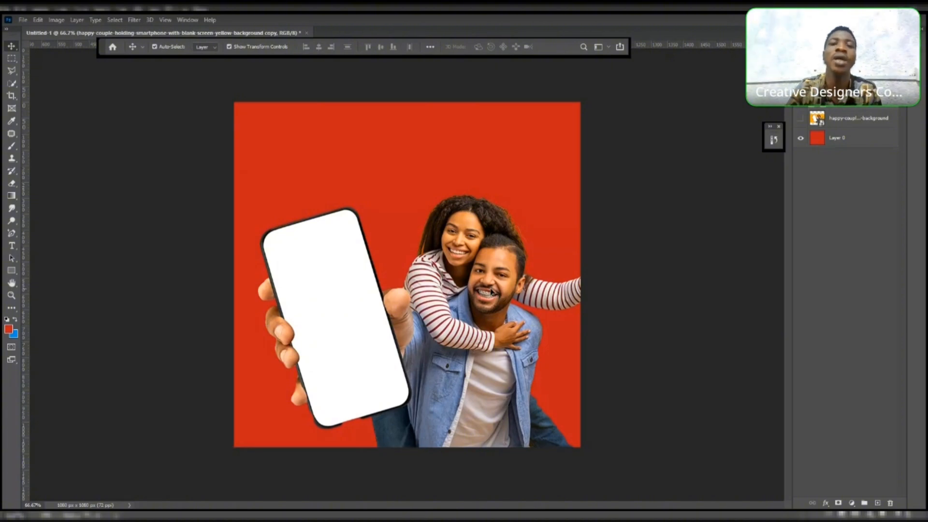
{"action": "left_click_drag", "start_coordinate": [492, 293], "coordinate": [492, 296]}
{"action": "left_click", "coordinate": [653, 158]}
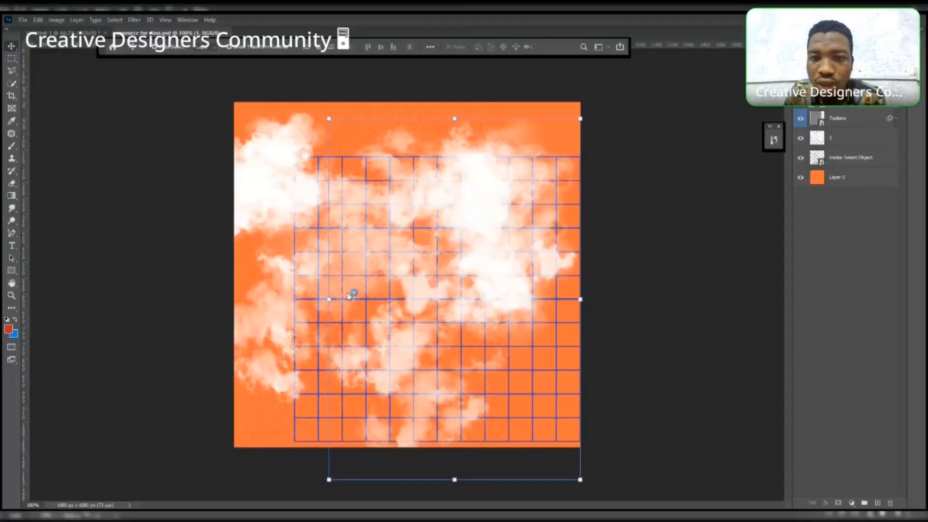
- Bring the grid graphic from the resource document into the design and scale it to cover the whole canvas
{"action": "left_click", "coordinate": [350, 295]}
{"action": "left_click_drag", "start_coordinate": [575, 161], "coordinate": [396, 263]}
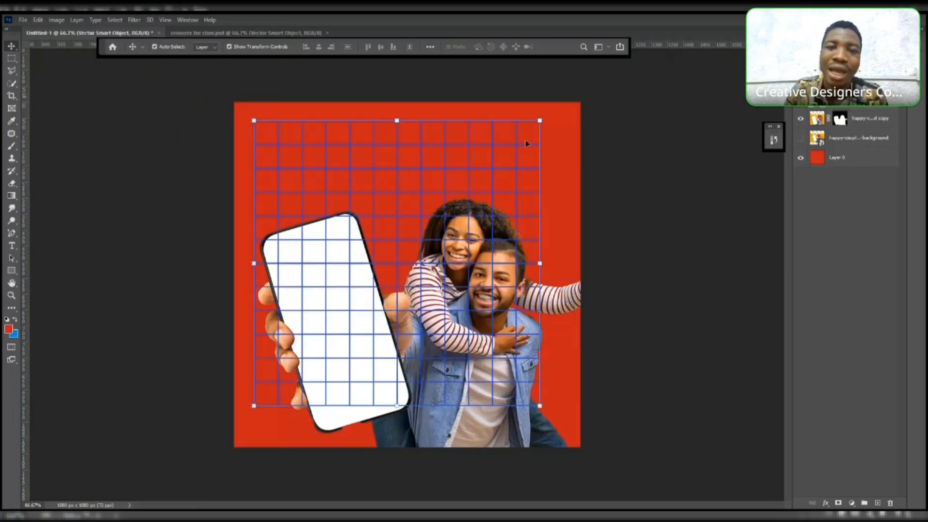
{"action": "left_click_drag", "start_coordinate": [539, 121], "coordinate": [572, 90]}
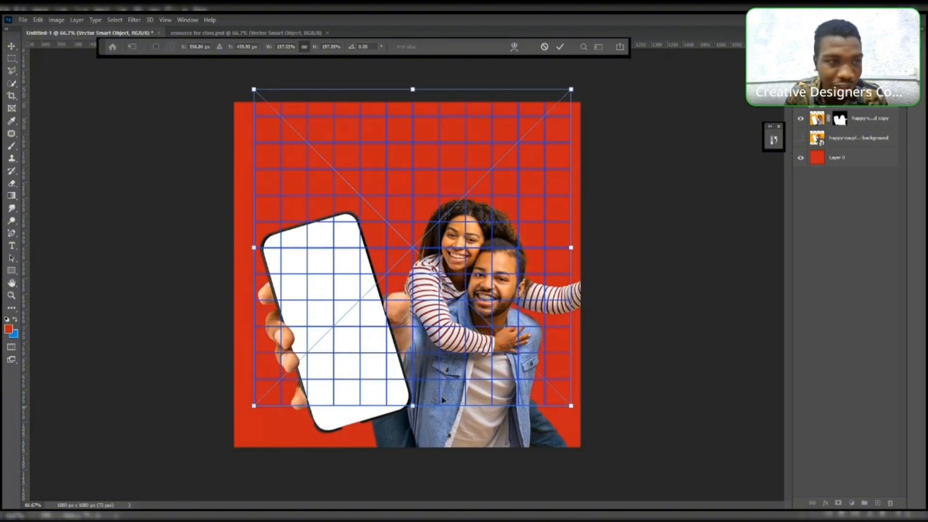
{"action": "left_click_drag", "start_coordinate": [413, 405], "coordinate": [411, 456]}
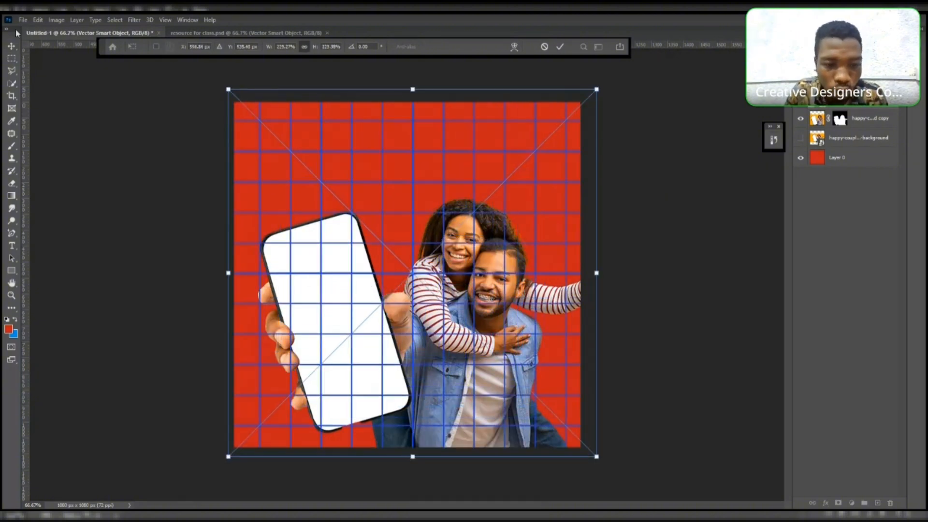
{"action": "left_click", "coordinate": [12, 46]}
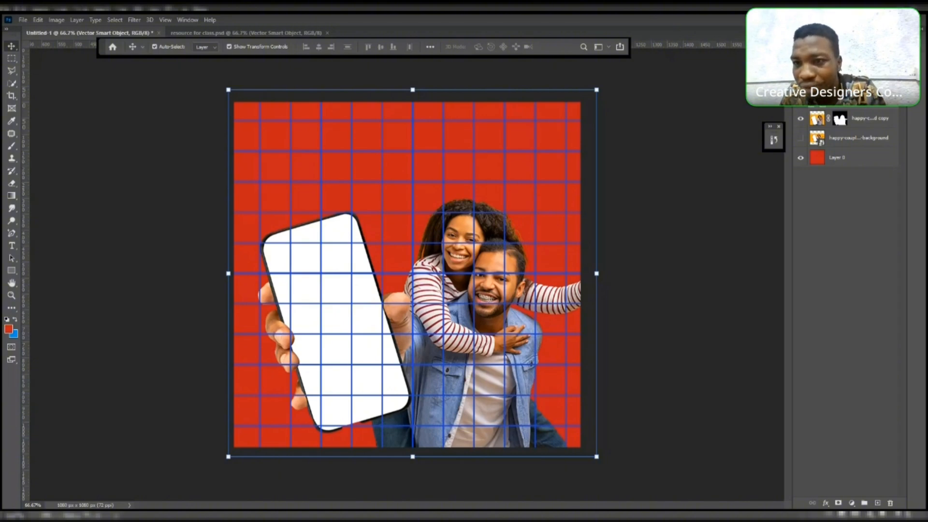
- Place the grid layer beneath the couple layer and apply a white Color Overlay layer style to it
{"action": "left_click_drag", "start_coordinate": [851, 98], "coordinate": [849, 146]}
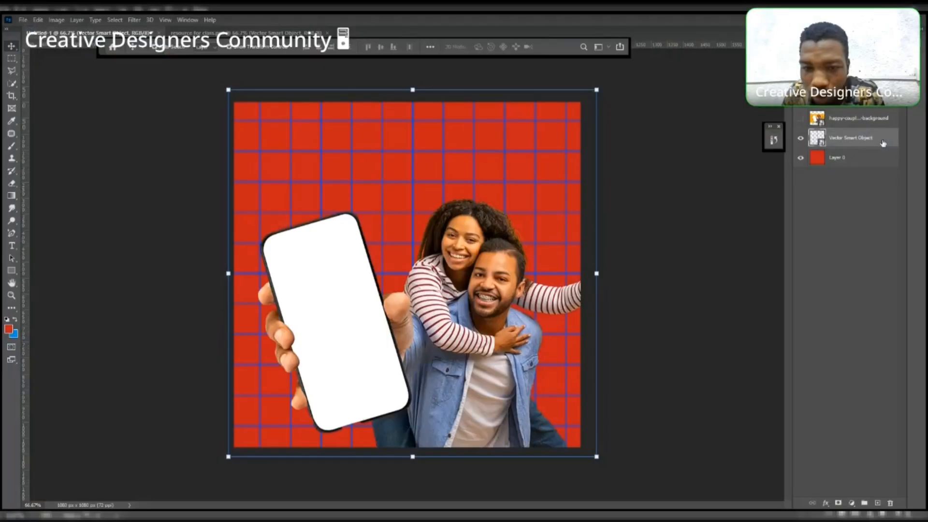
{"action": "double_click", "coordinate": [888, 144]}
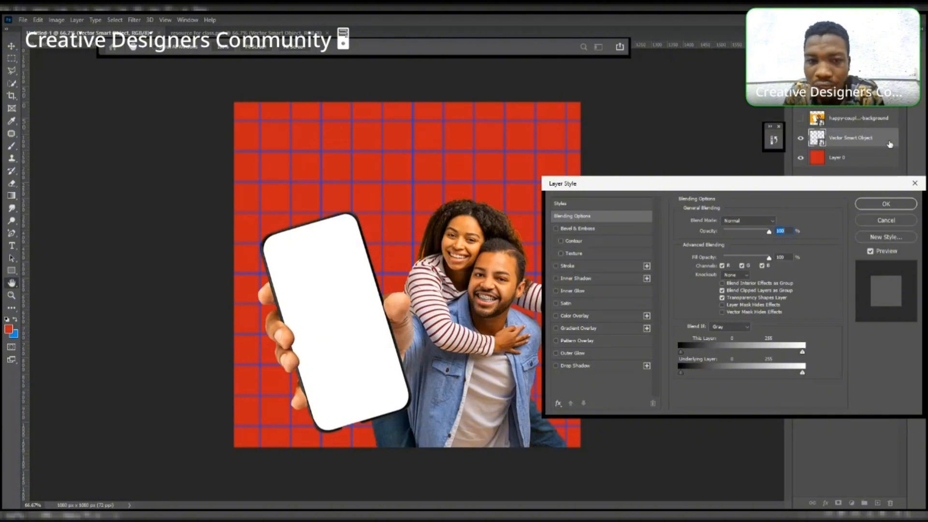
{"action": "left_click", "coordinate": [633, 316]}
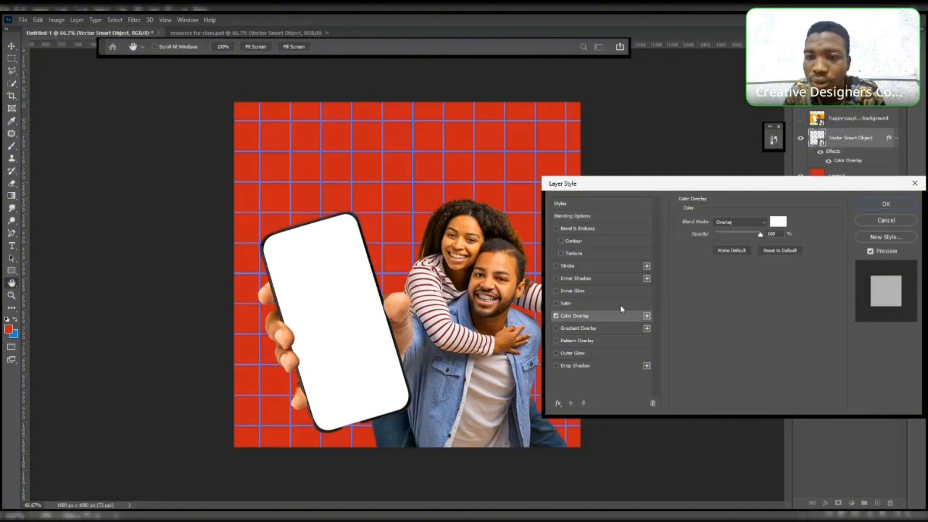
{"action": "left_click", "coordinate": [886, 204]}
- Change the grid's Color Overlay blend mode to Normal so the lines turn solid white
{"action": "key", "text": "v"}
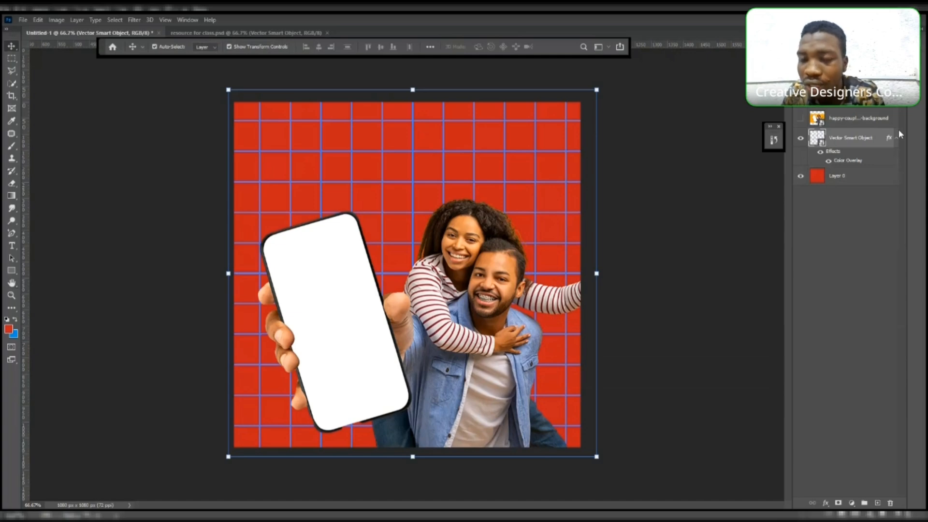
{"action": "double_click", "coordinate": [841, 164]}
{"action": "left_click", "coordinate": [758, 224]}
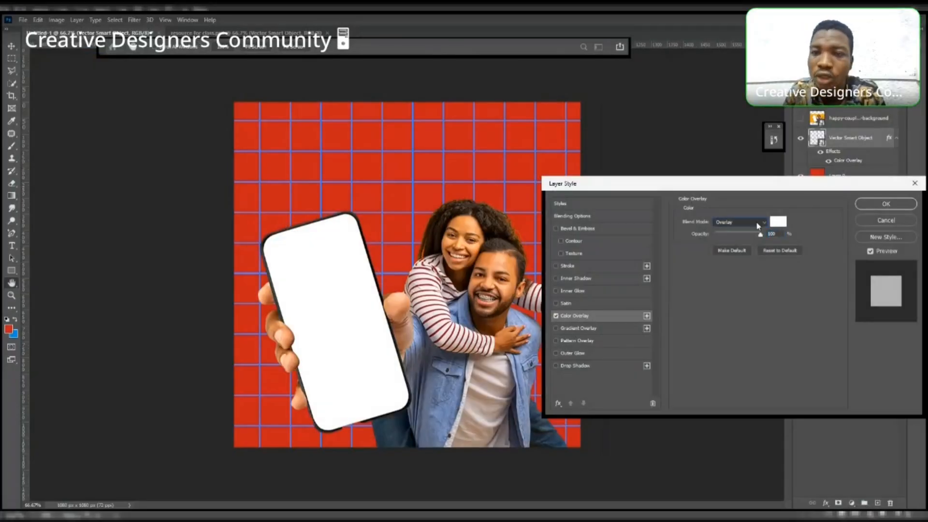
{"action": "left_click", "coordinate": [747, 233]}
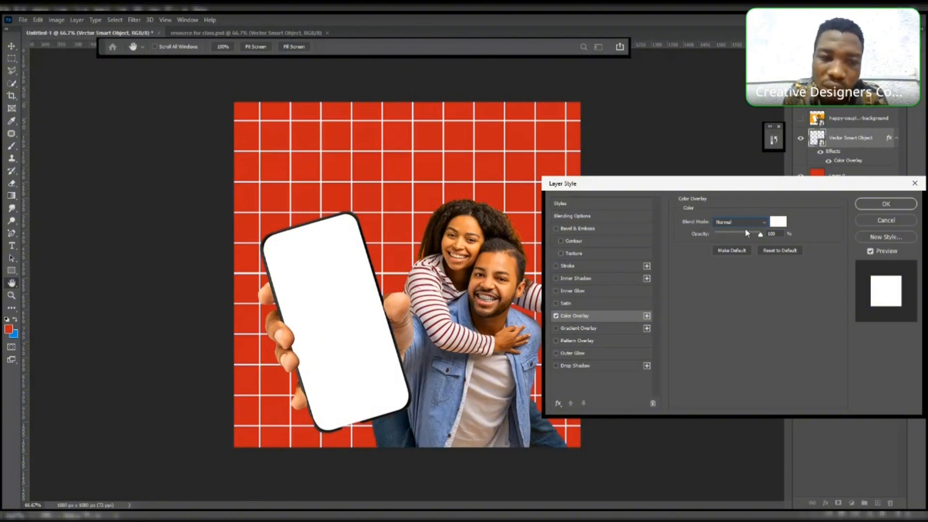
{"action": "left_click", "coordinate": [883, 203]}
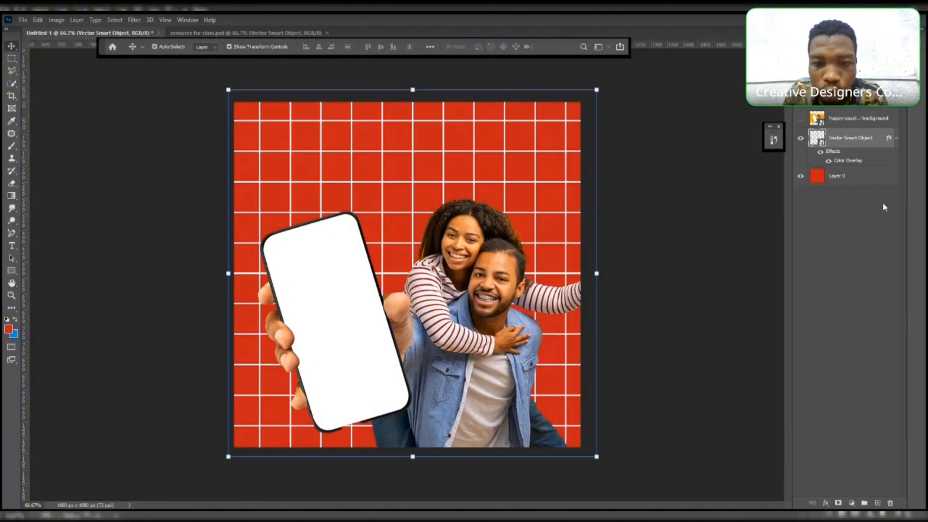
- Narrow the grid slightly from its right side and commit the transform
{"action": "left_click_drag", "start_coordinate": [596, 274], "coordinate": [591, 274]}
{"action": "key", "text": "Return"}
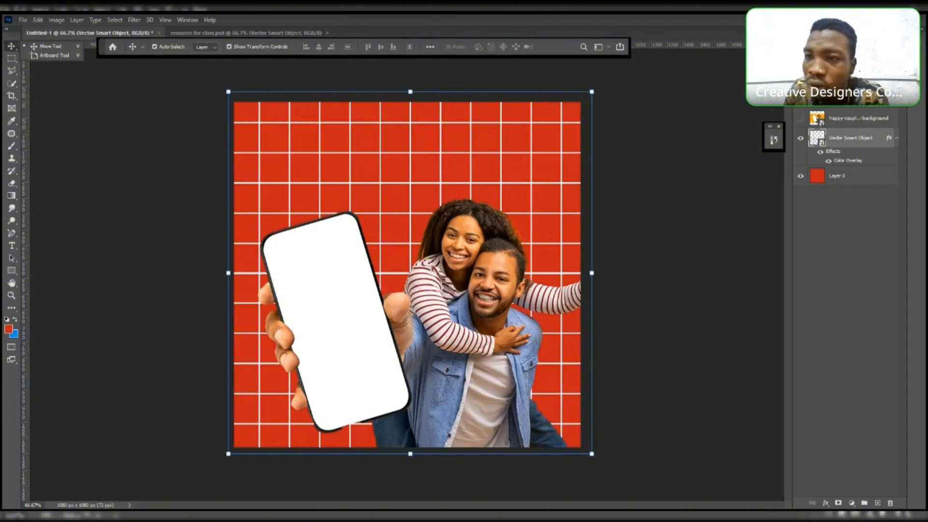
{"action": "right_click", "coordinate": [12, 47]}
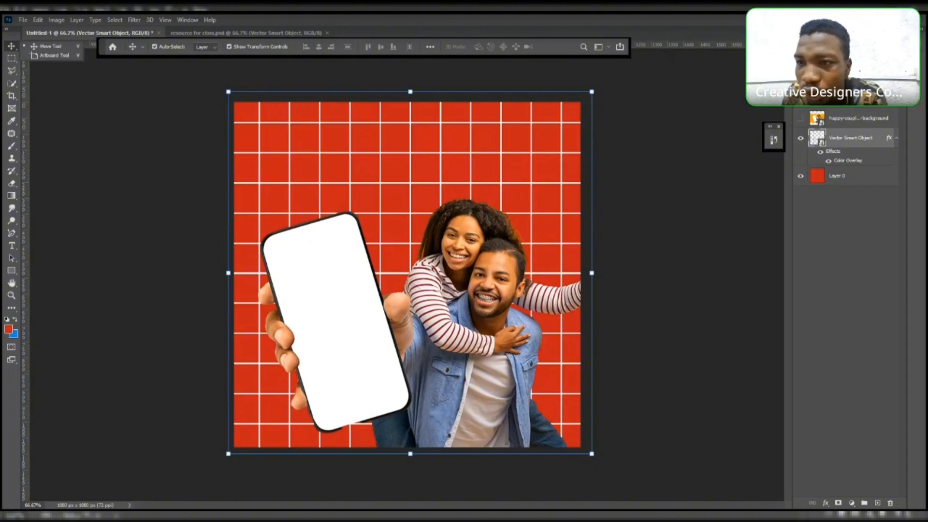
{"action": "left_click", "coordinate": [11, 46]}
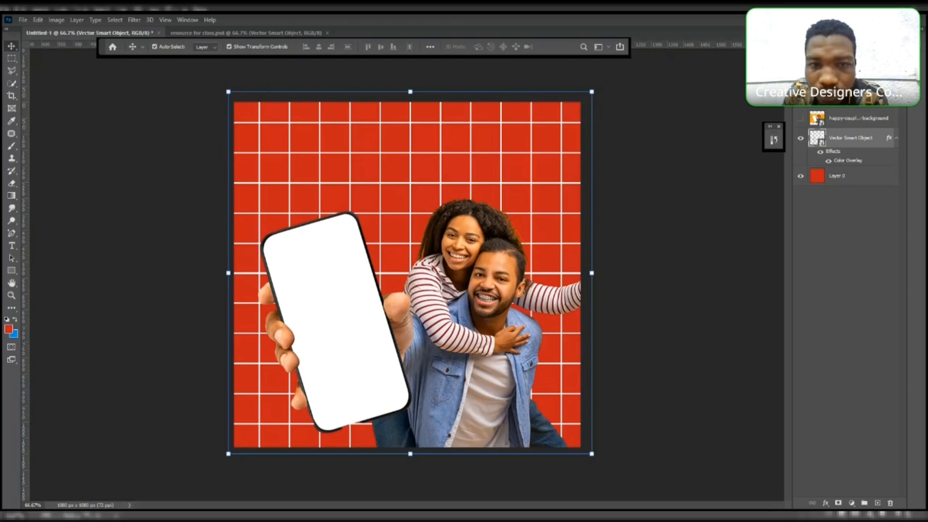
- Set the grid layer's opacity to 20%
{"action": "key", "text": "3"}
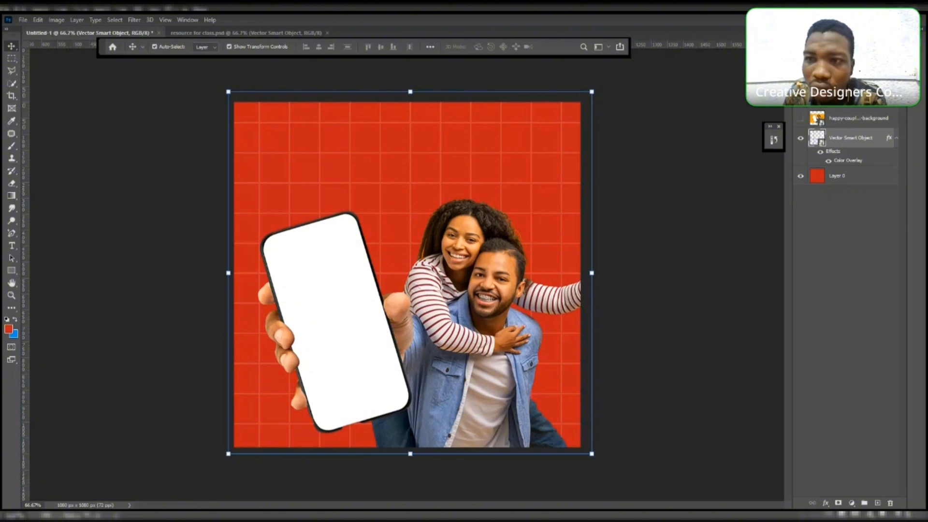
{"action": "key", "text": "1"}
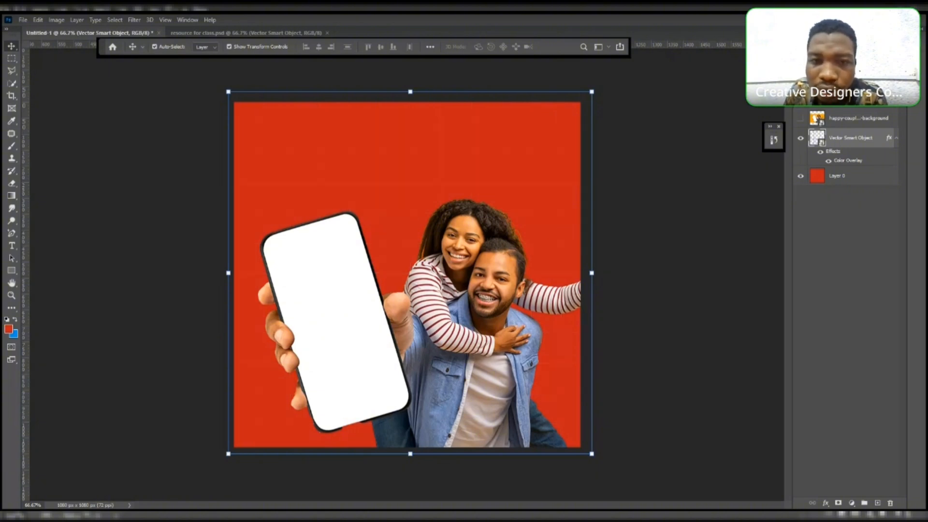
{"action": "key", "text": "2"}
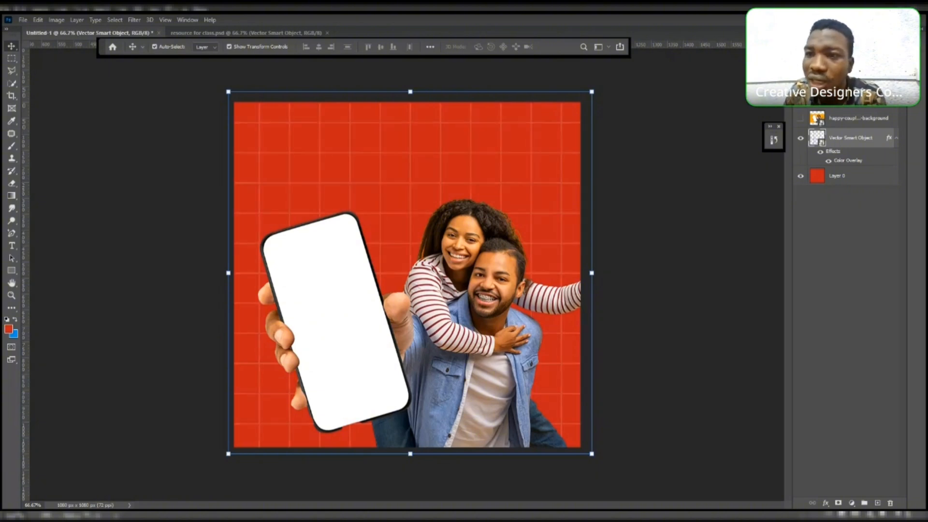
{"action": "key", "text": "2"}
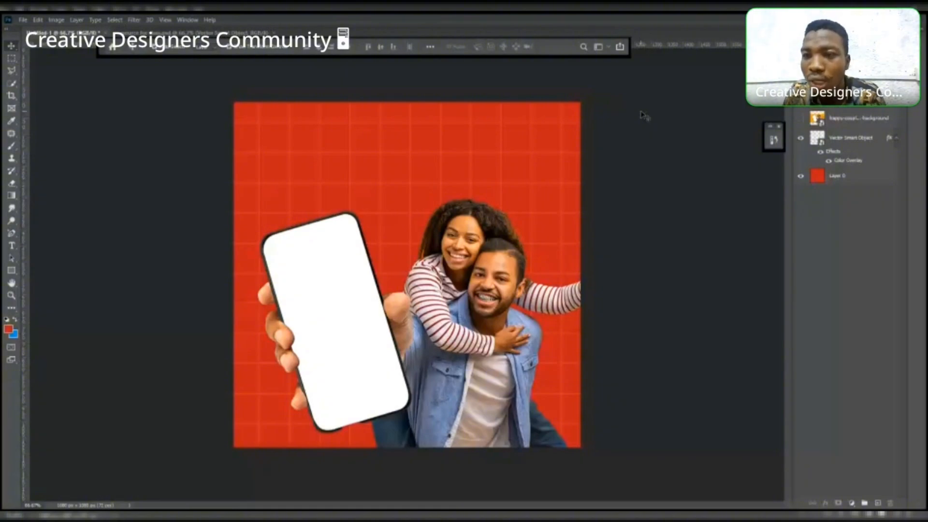
- Set the warped grid layer's opacity to 10% and deselect
{"action": "key", "text": "ctrl+t"}
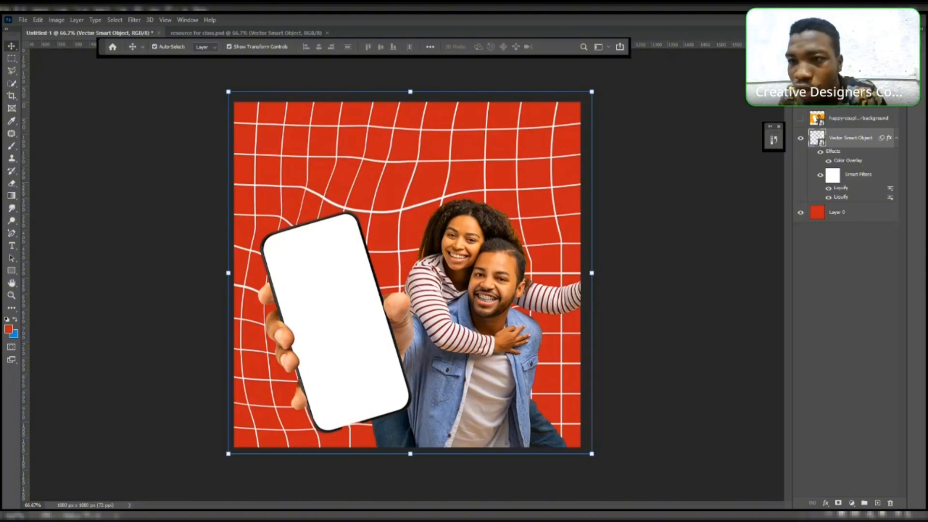
{"action": "key", "text": "1"}
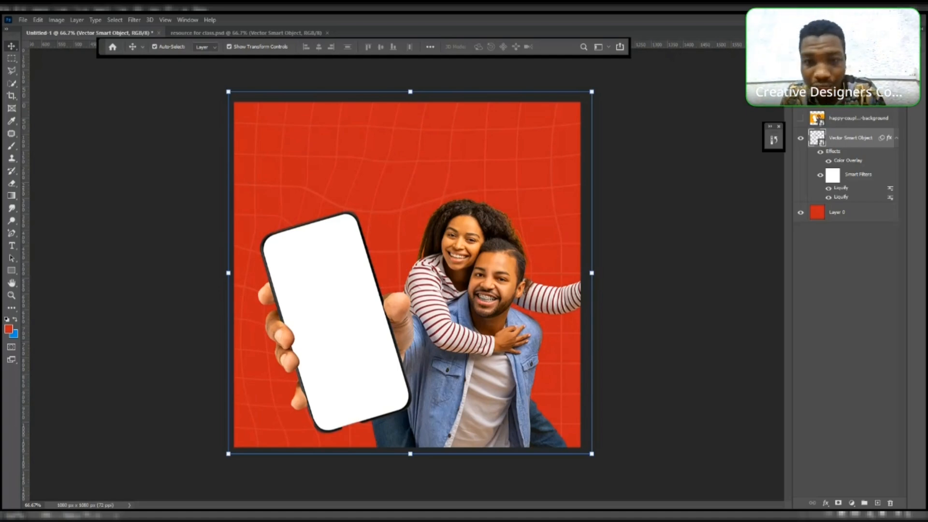
{"action": "left_click", "coordinate": [653, 102]}
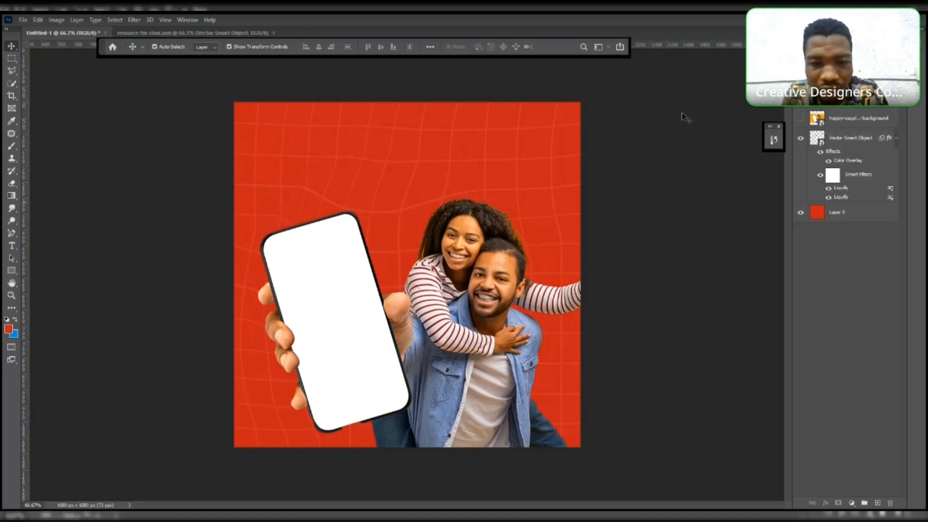
{"action": "left_click", "coordinate": [449, 334]}
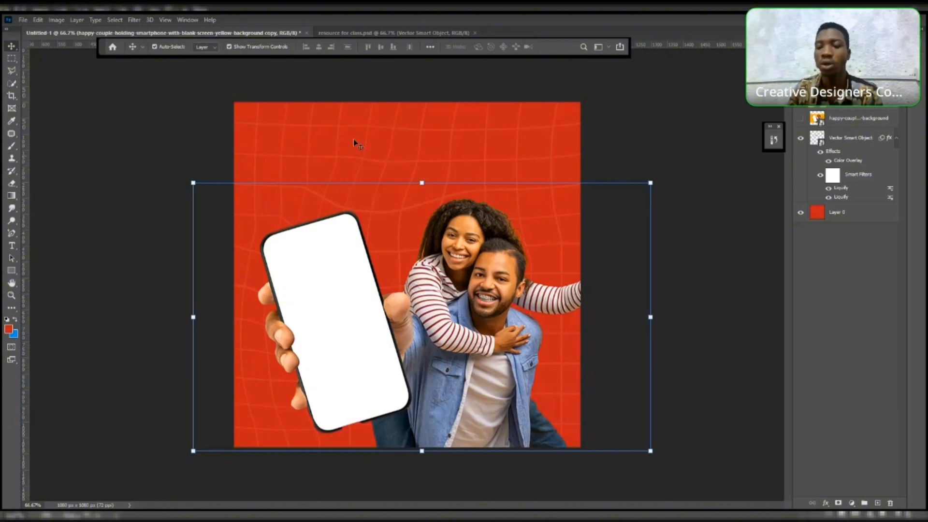
{"action": "left_click", "coordinate": [13, 245]}
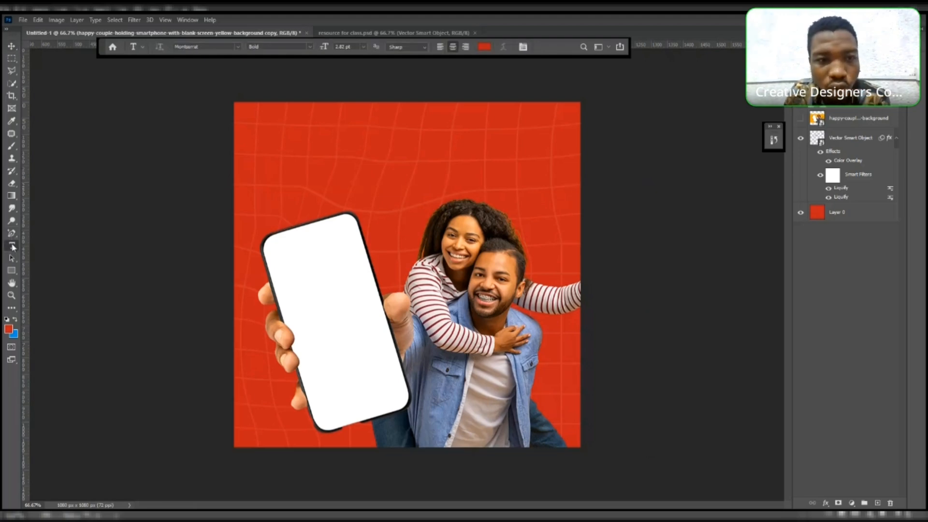
{"action": "left_click", "coordinate": [292, 159]}
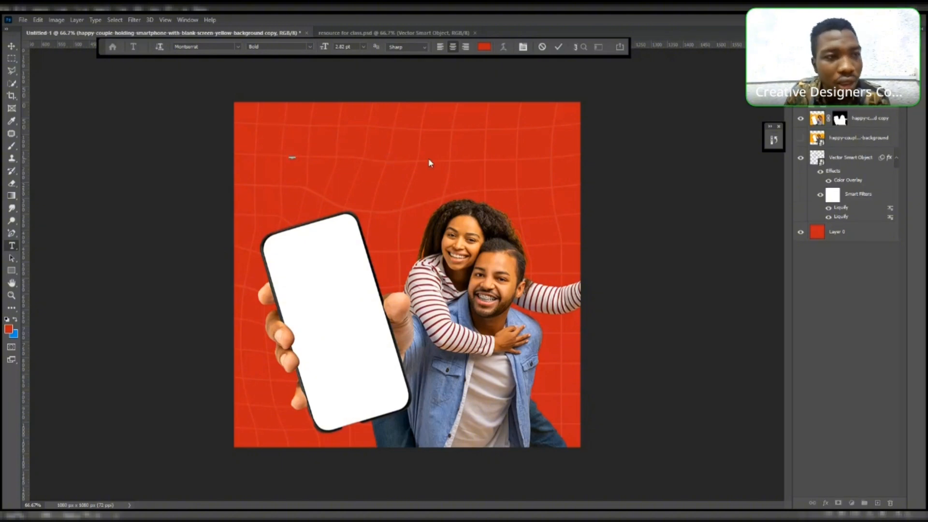
{"action": "left_click", "coordinate": [11, 44]}
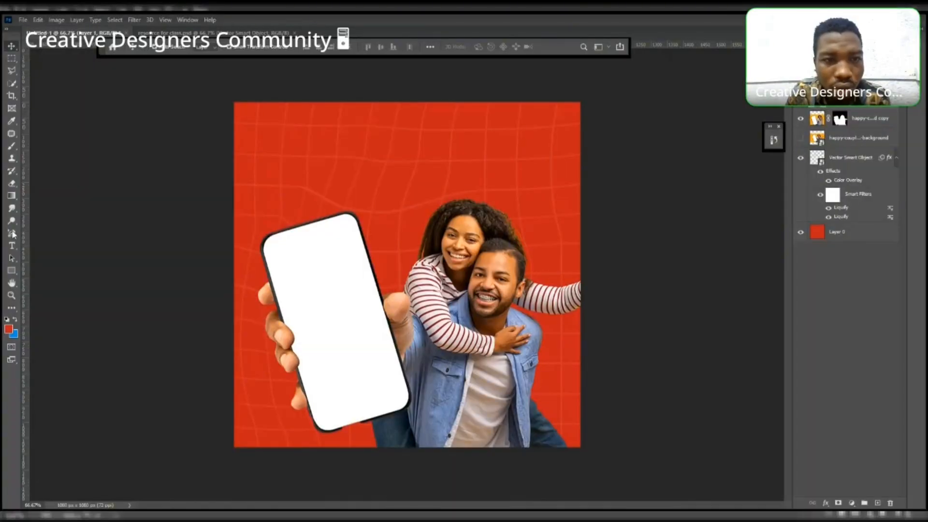
- Create a text layer near the top-left of the canvas with the Type tool
{"action": "left_click", "coordinate": [11, 245]}
{"action": "left_click", "coordinate": [53, 246]}
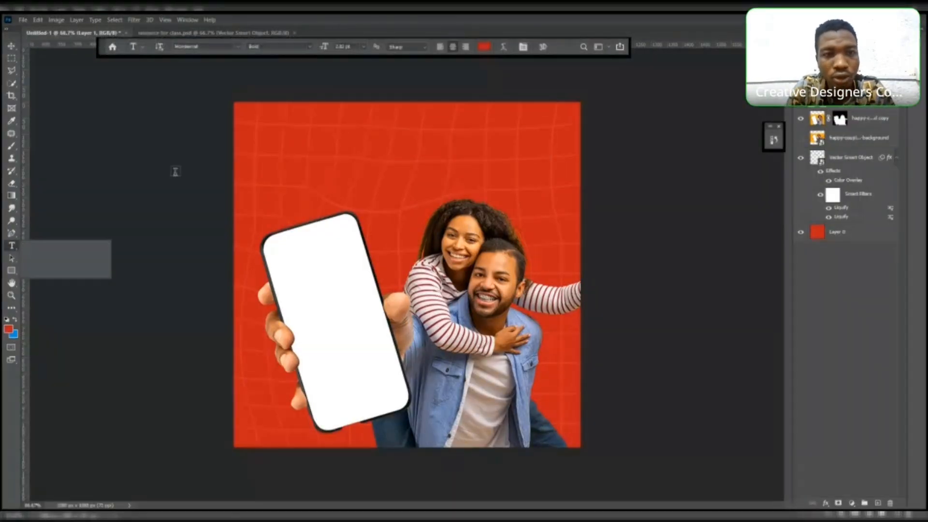
{"action": "left_click", "coordinate": [316, 151]}
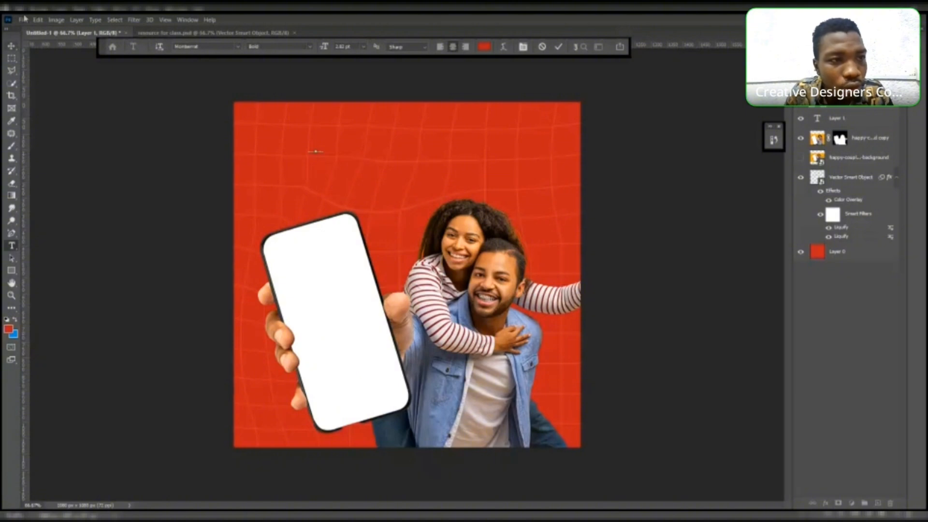
{"action": "left_click", "coordinate": [11, 46]}
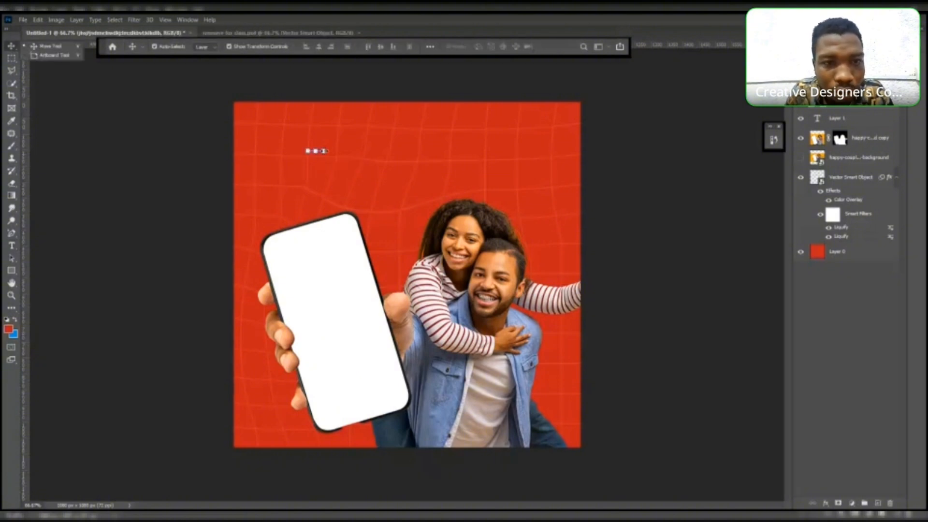
- Stretch the placeholder text layer wider across the top of the canvas and commit the transform
{"action": "key", "text": "ctrl+t"}
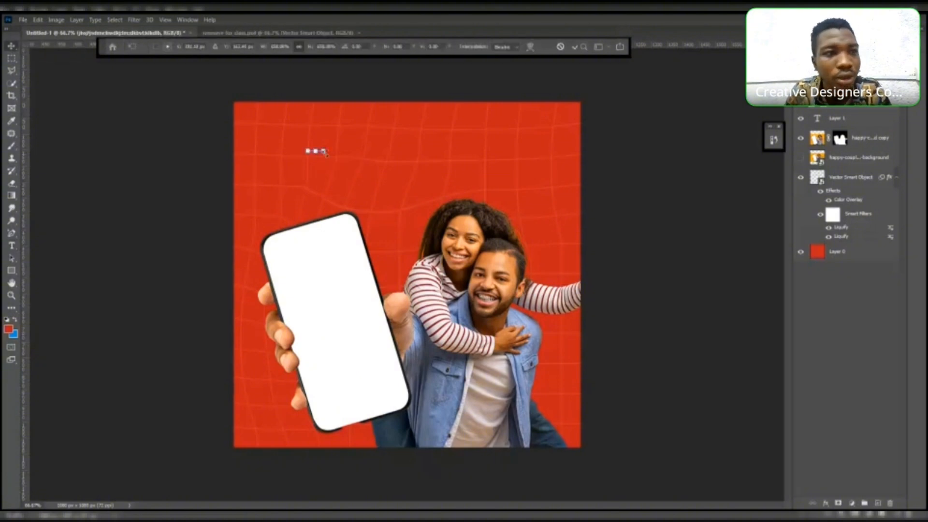
{"action": "left_click_drag", "start_coordinate": [324, 152], "coordinate": [471, 156]}
{"action": "left_click", "coordinate": [12, 49]}
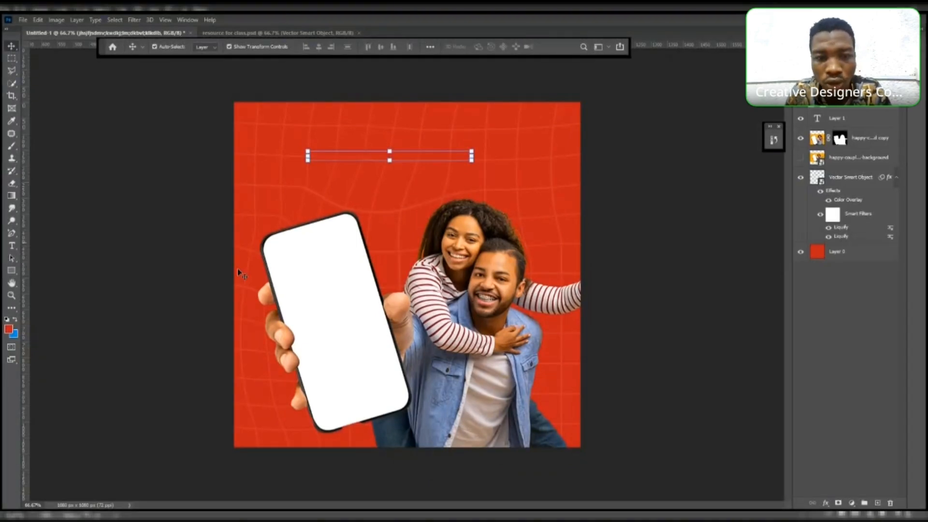
- Set the foreground color to white and fill the text layer with it so the text turns white
{"action": "left_click", "coordinate": [9, 329]}
{"action": "left_click", "coordinate": [339, 273]}
{"action": "left_click", "coordinate": [785, 174]}
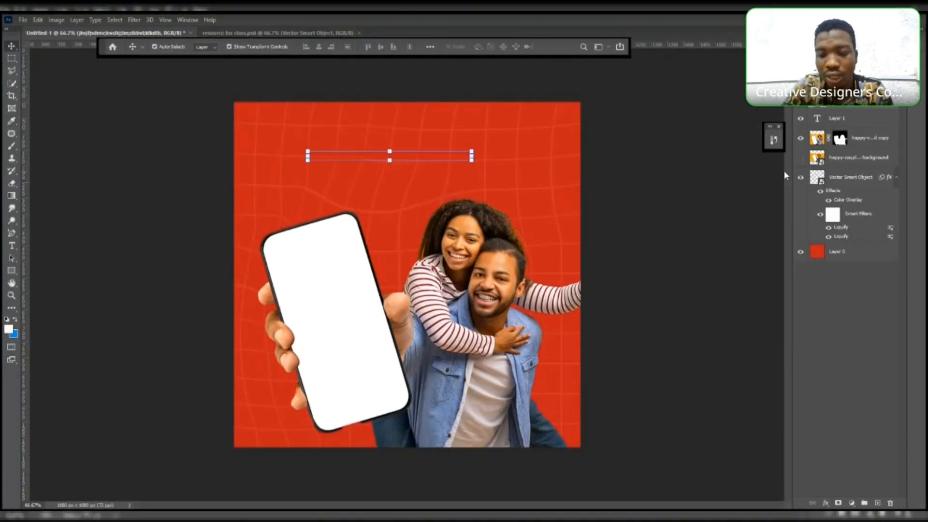
{"action": "key", "text": "alt+BackSpace"}
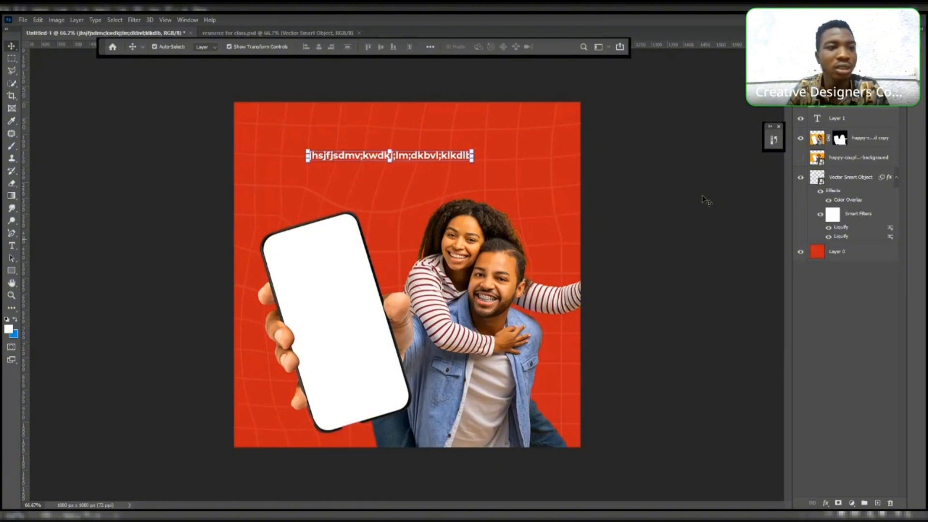
- Replace the placeholder text with the headline ENJOY AFFORDABLE using the Type tool
{"action": "left_click", "coordinate": [12, 245]}
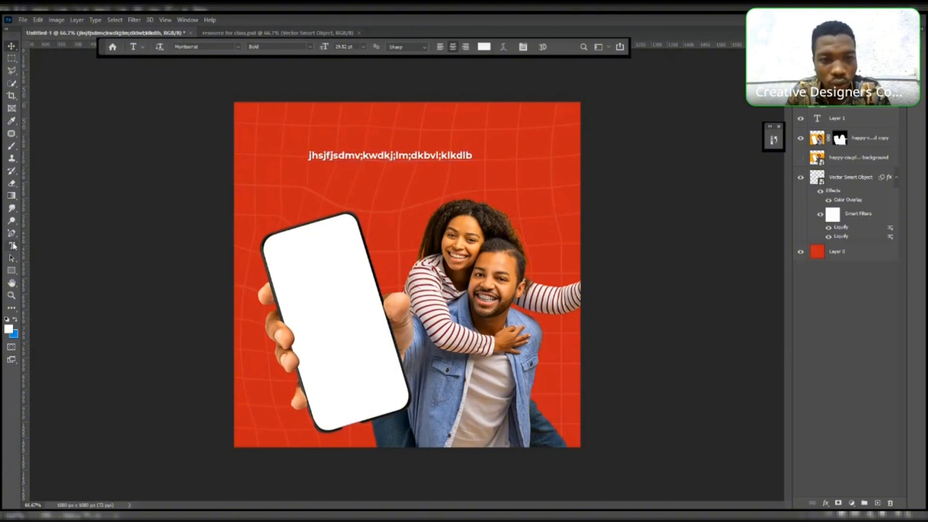
{"action": "left_click", "coordinate": [404, 155]}
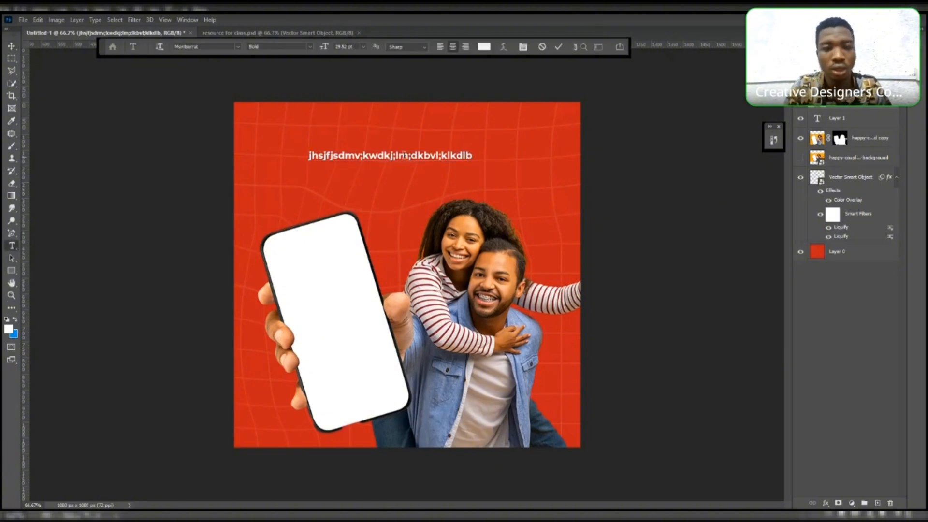
{"action": "key", "text": "ctrl+a"}
{"action": "key", "text": "BackSpace"}
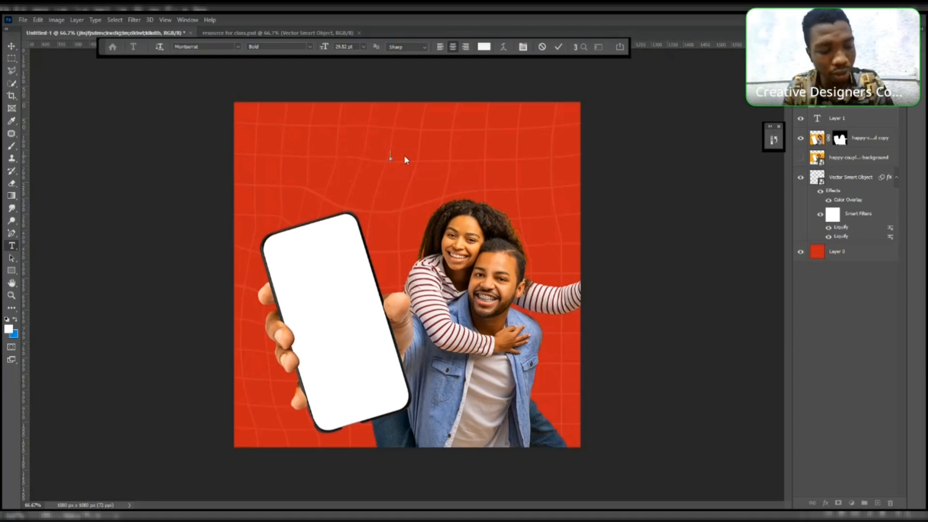
{"action": "type", "text": "E"}
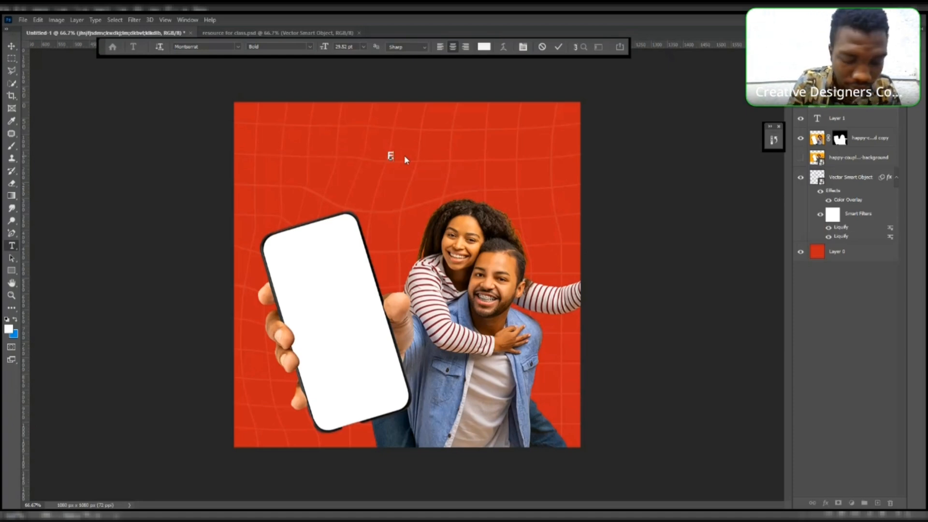
{"action": "type", "text": "nyo"}
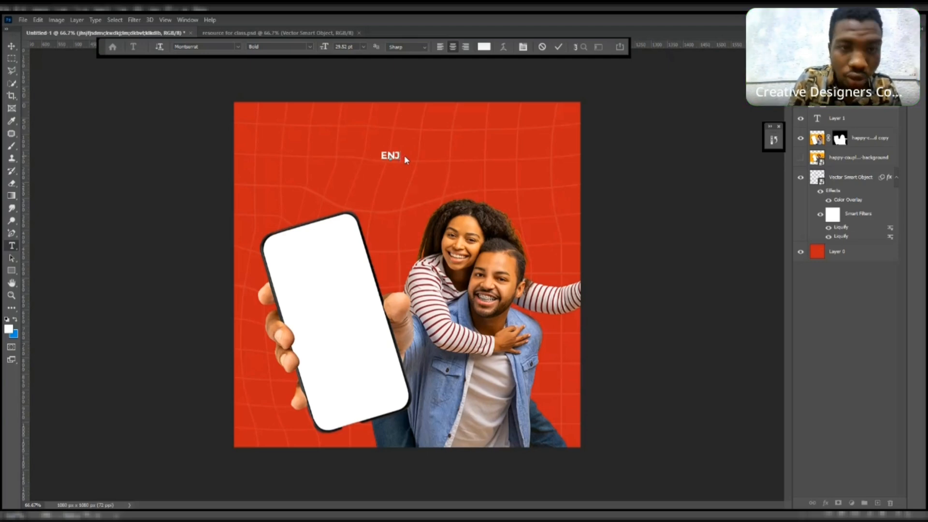
{"action": "type", "text": "OY A"}
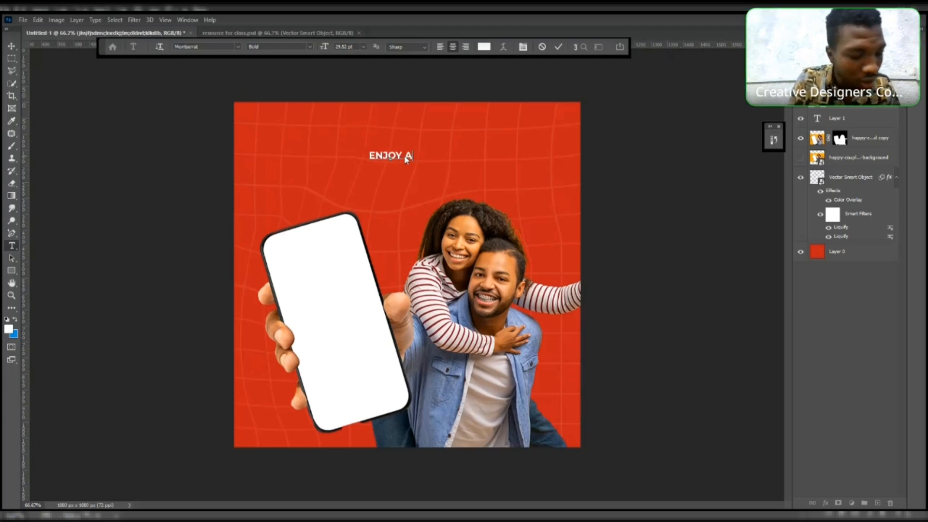
{"action": "type", "text": "F"}
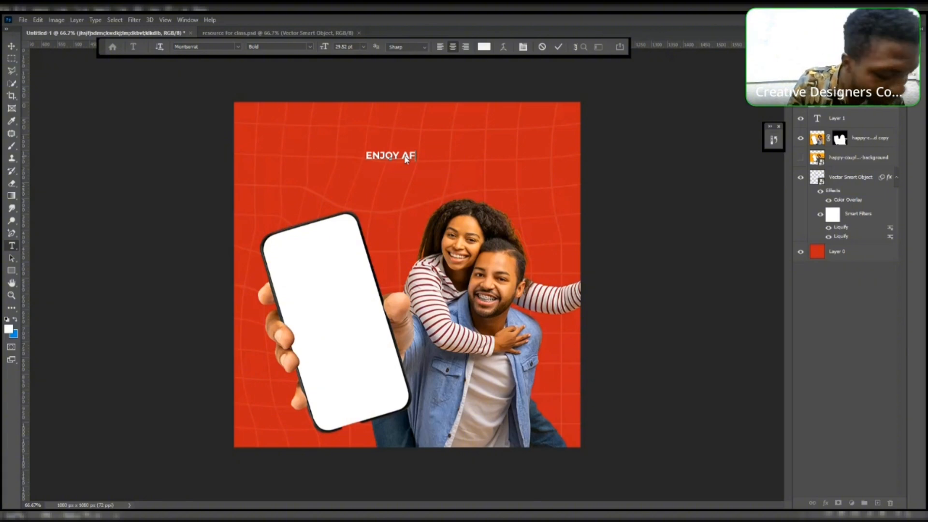
{"action": "type", "text": "FORDAB"}
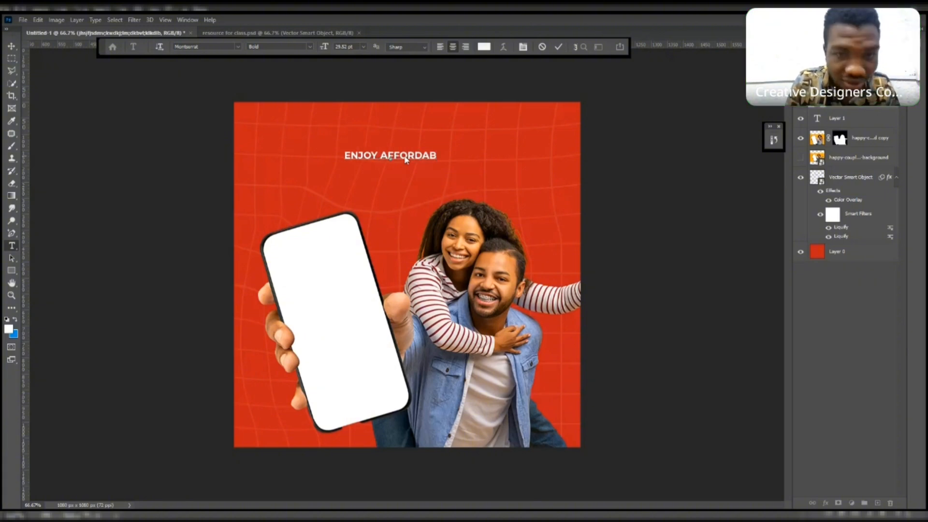
{"action": "type", "text": "LE"}
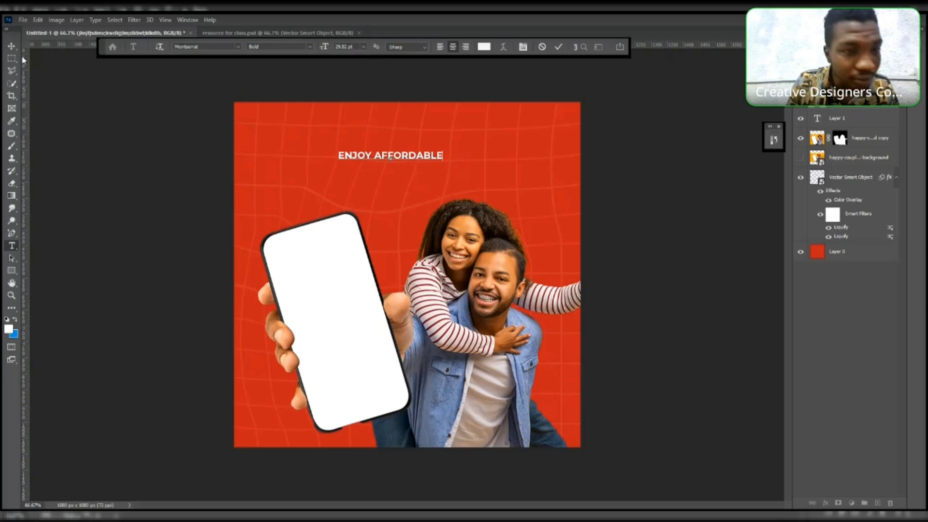
- Add a second line reading DATA PLANS FOR YOU AND YOUR LOVED ONES and commit the text
{"action": "key", "text": "Return"}
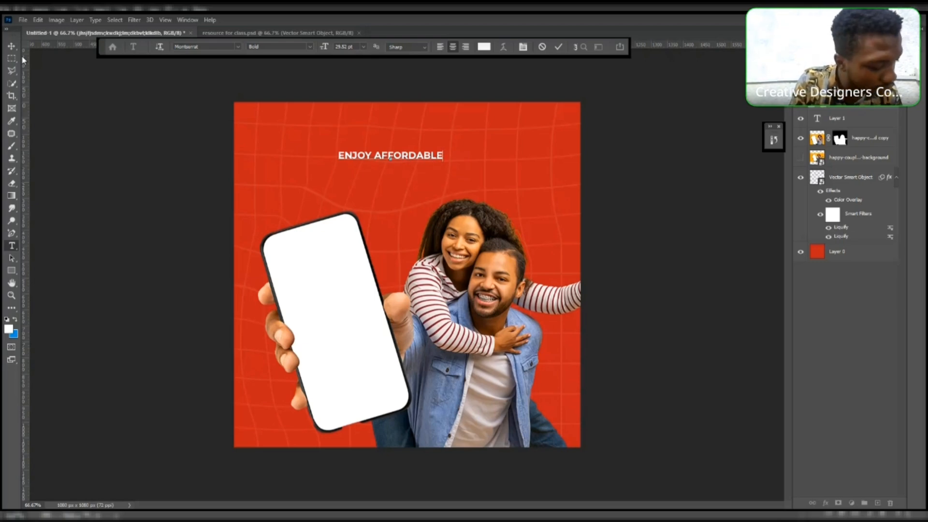
{"action": "type", "text": "DATA"}
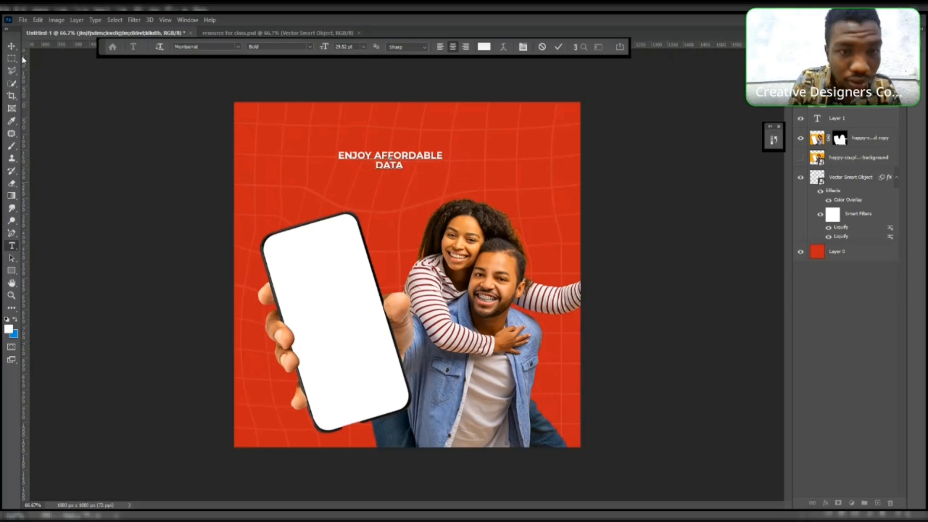
{"action": "type", "text": " PLANS"}
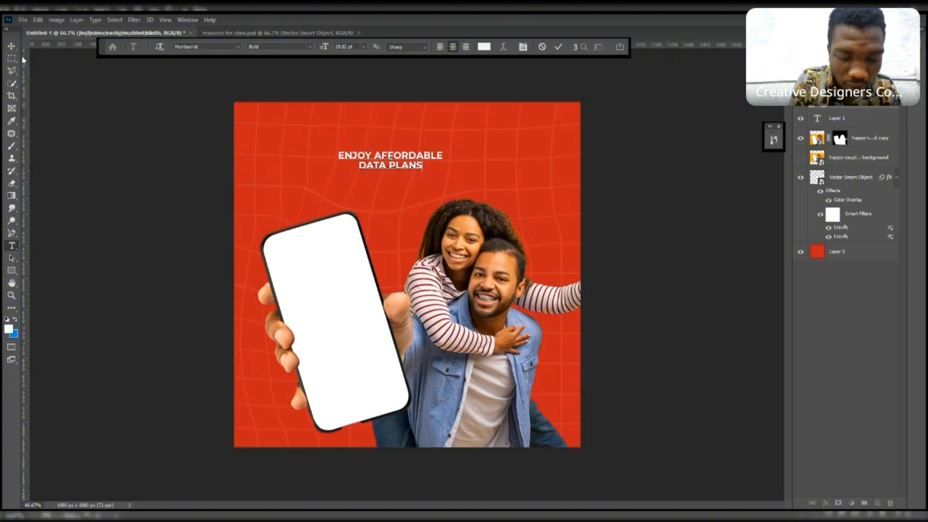
{"action": "type", "text": " F"}
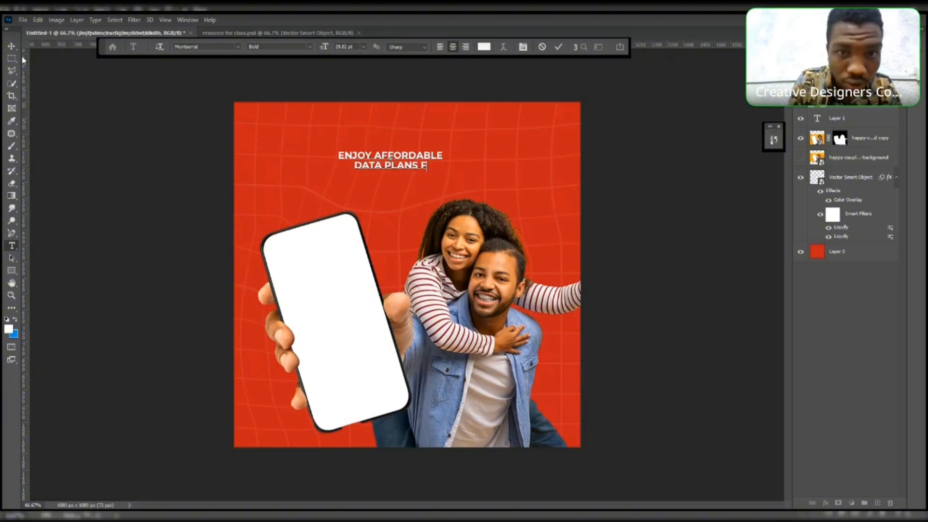
{"action": "type", "text": "OR"}
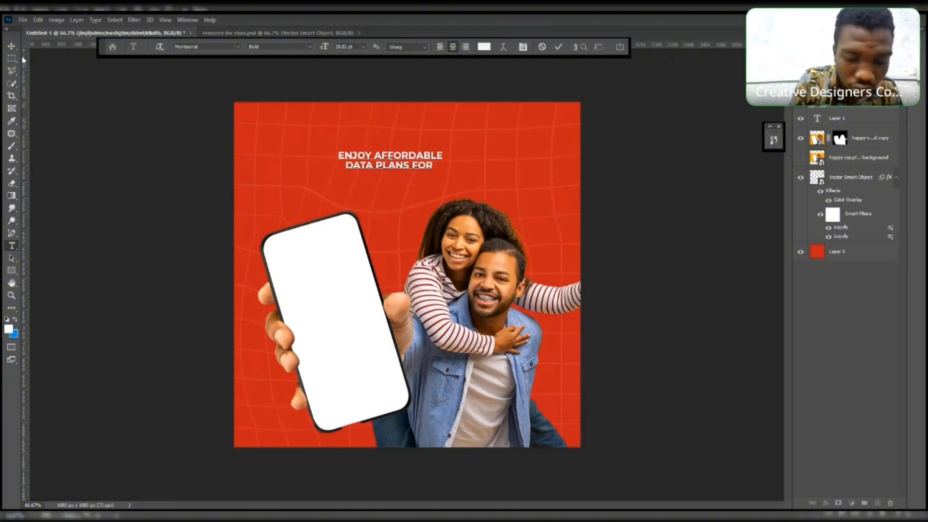
{"action": "type", "text": " YOU AND"}
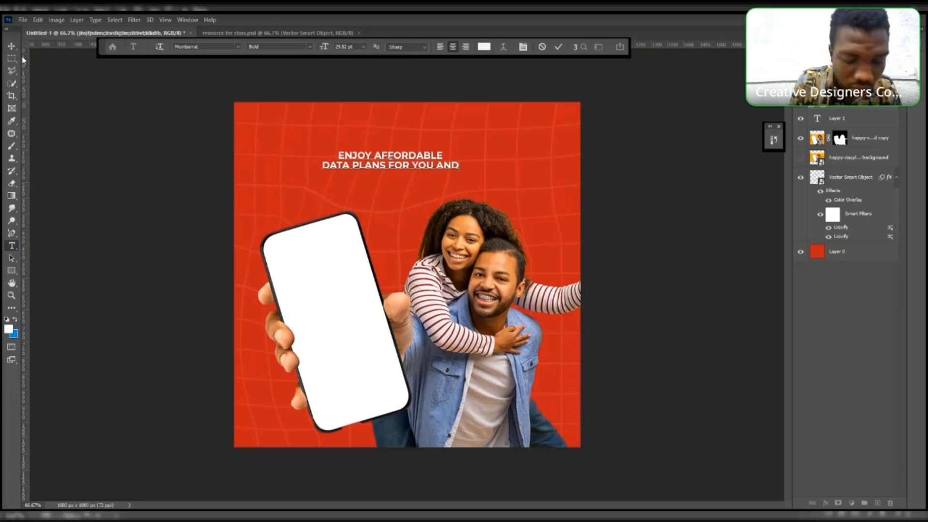
{"action": "type", "text": " YOUR "}
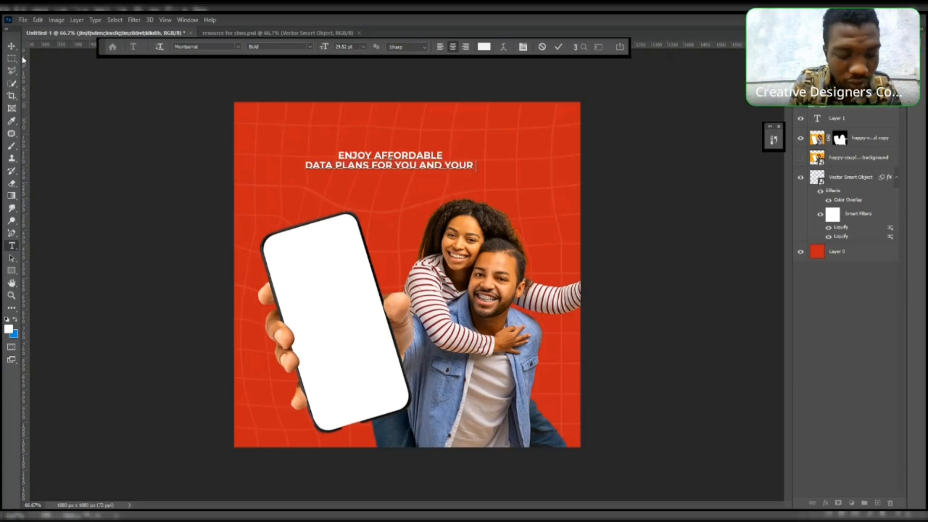
{"action": "type", "text": "LOVED O"}
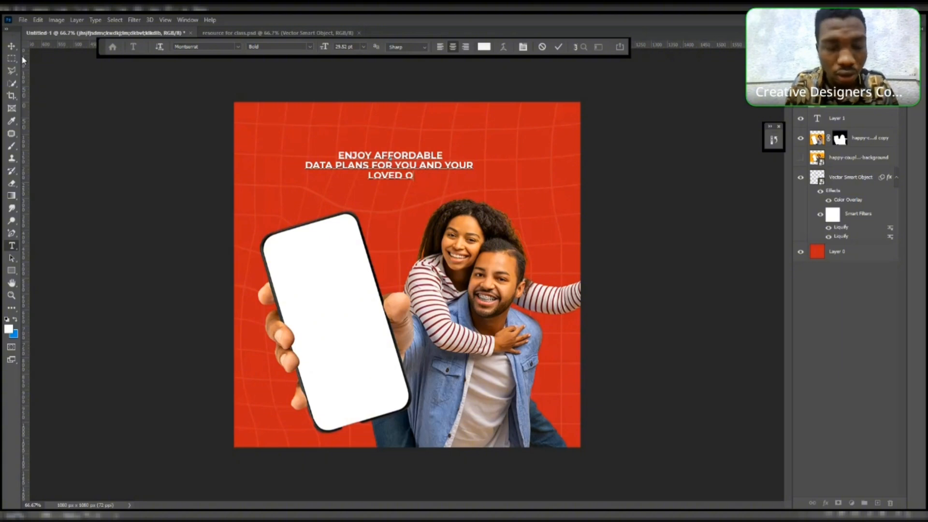
{"action": "type", "text": "NC"}
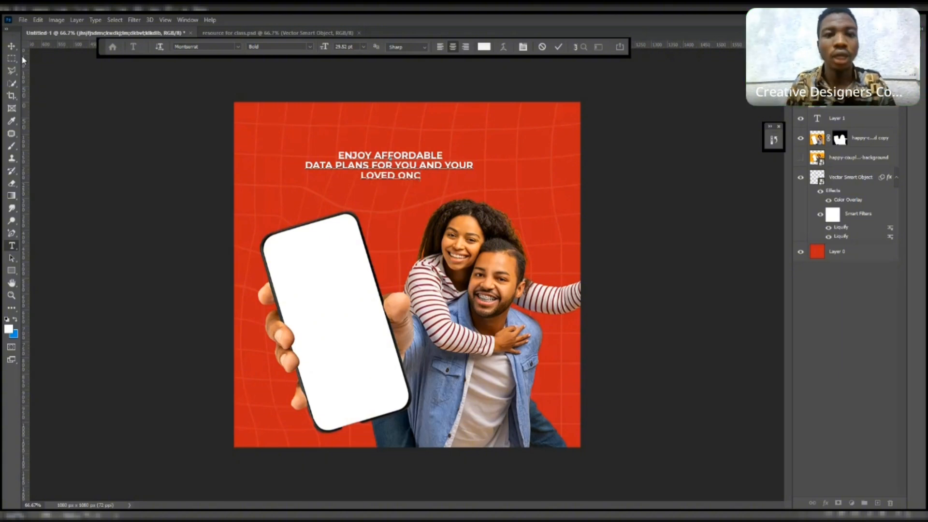
{"action": "key", "text": "BackSpace"}
{"action": "type", "text": "ES"}
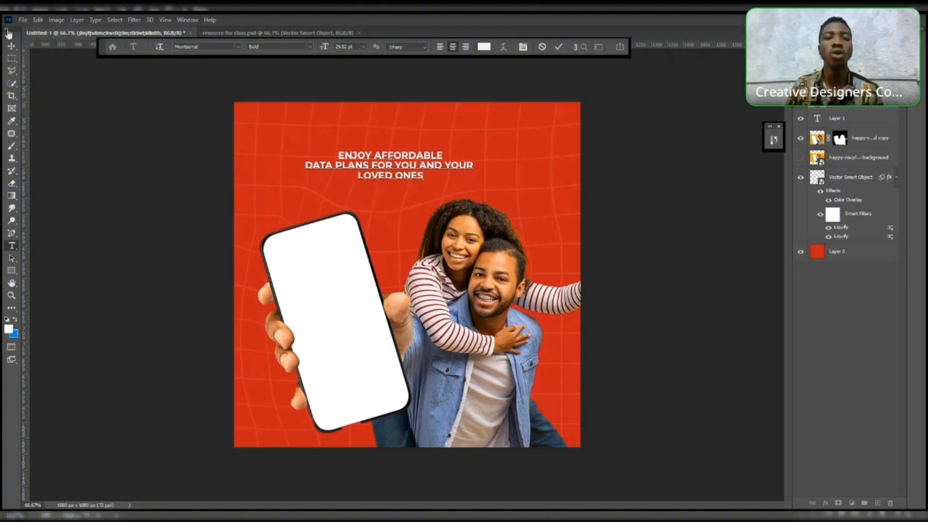
{"action": "left_click", "coordinate": [12, 46]}
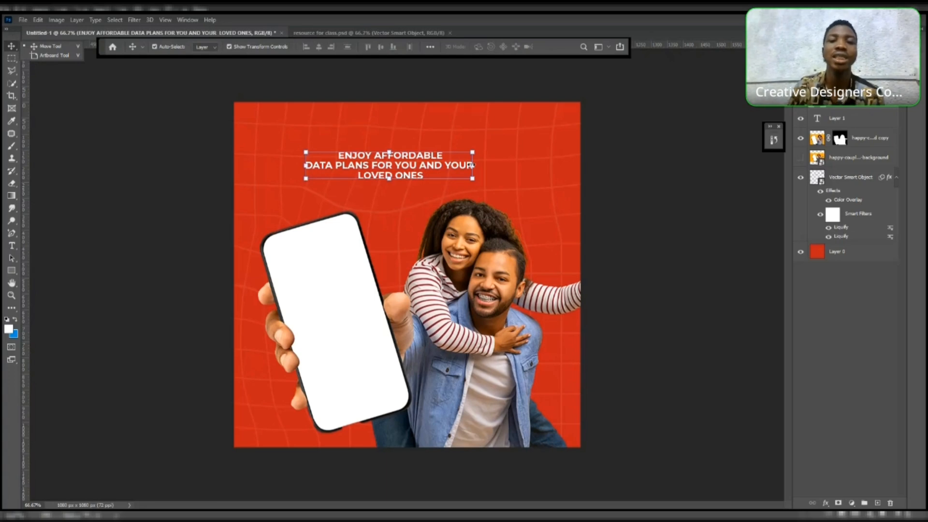
- Left-align the headline paragraph and move the text block toward the upper-left of the canvas
{"action": "left_click_drag", "start_coordinate": [402, 170], "coordinate": [421, 174]}
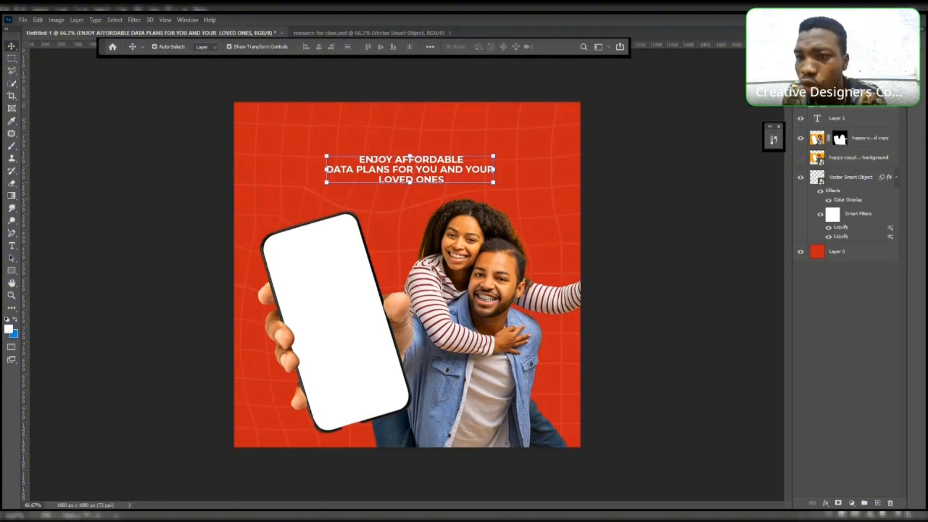
{"action": "left_click", "coordinate": [841, 33]}
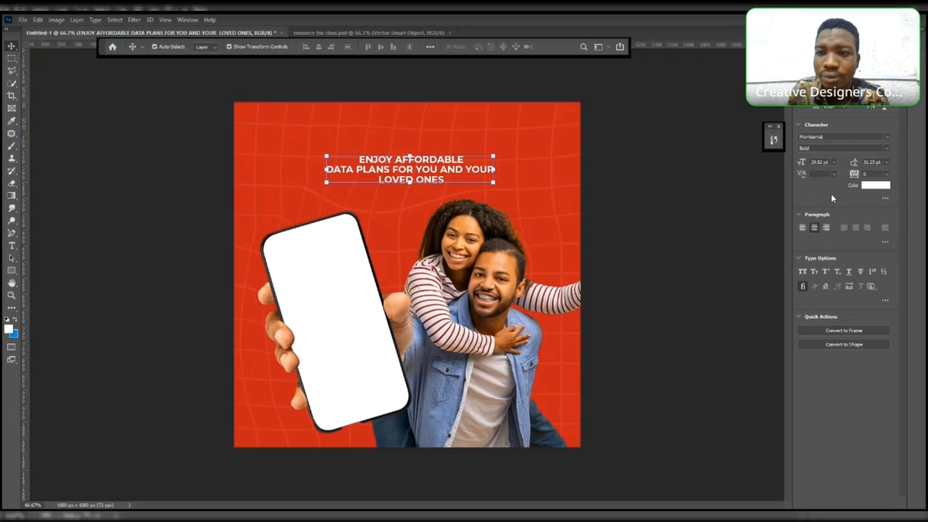
{"action": "left_click", "coordinate": [801, 227]}
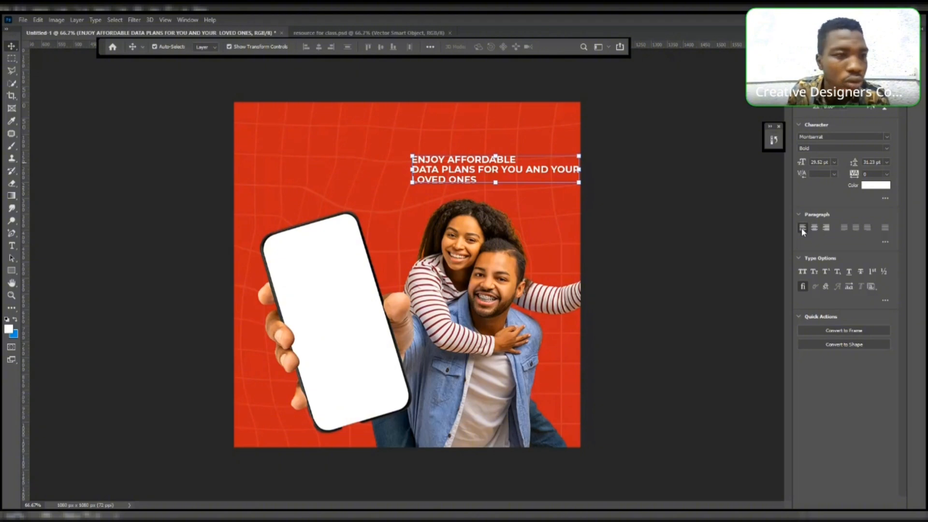
{"action": "left_click_drag", "start_coordinate": [505, 171], "coordinate": [370, 173]}
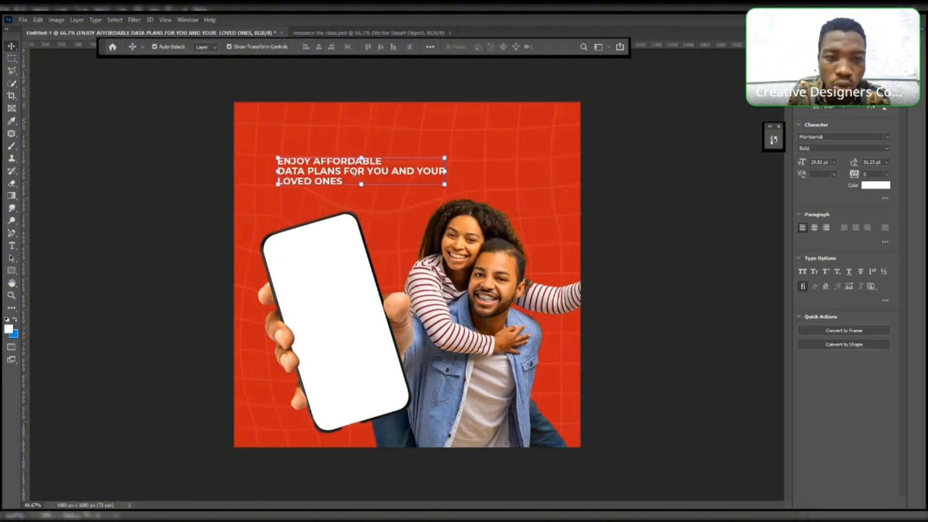
- Rebreak the headline into ENJOY AFFORDABLE / DATA PLANS FOR YOU / AND YOUR LOVED ONES and nudge it slightly lower-left
{"action": "left_click", "coordinate": [12, 246]}
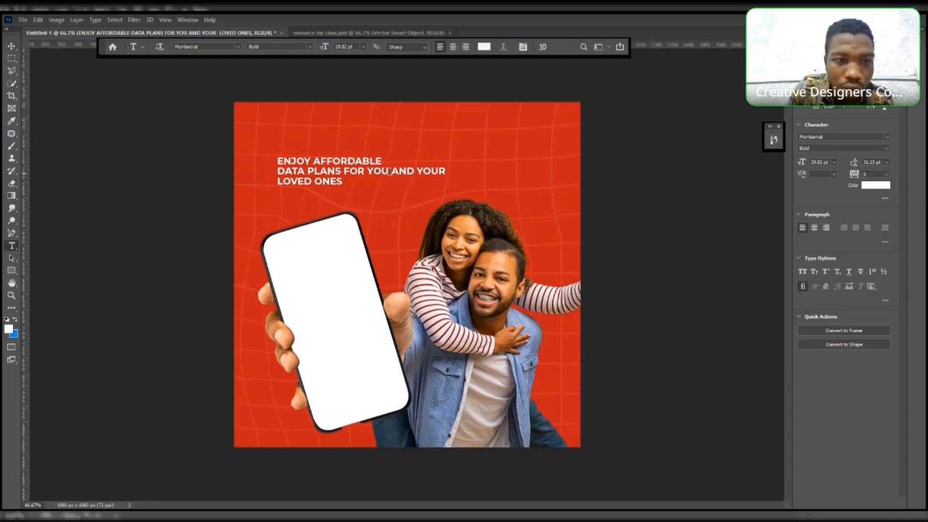
{"action": "left_click", "coordinate": [389, 171]}
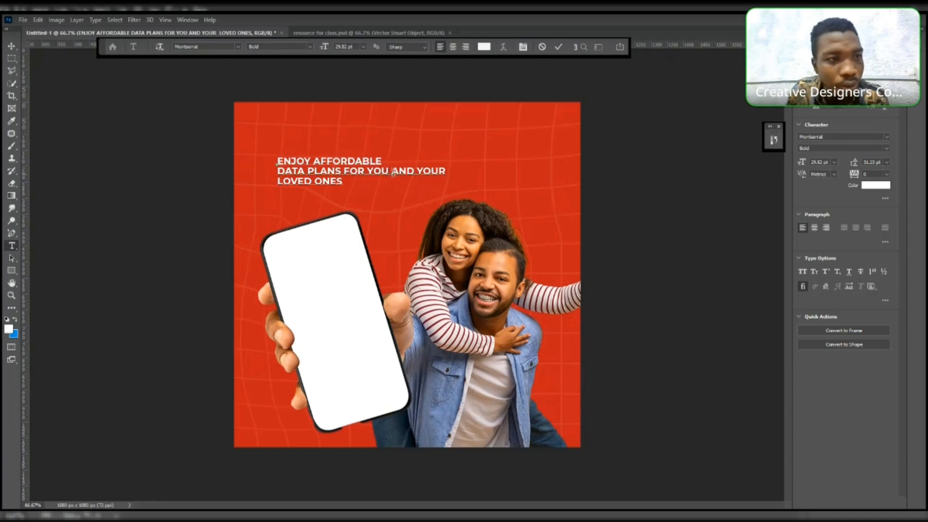
{"action": "key", "text": "Return"}
{"action": "key", "text": "End"}
{"action": "key", "text": "Delete"}
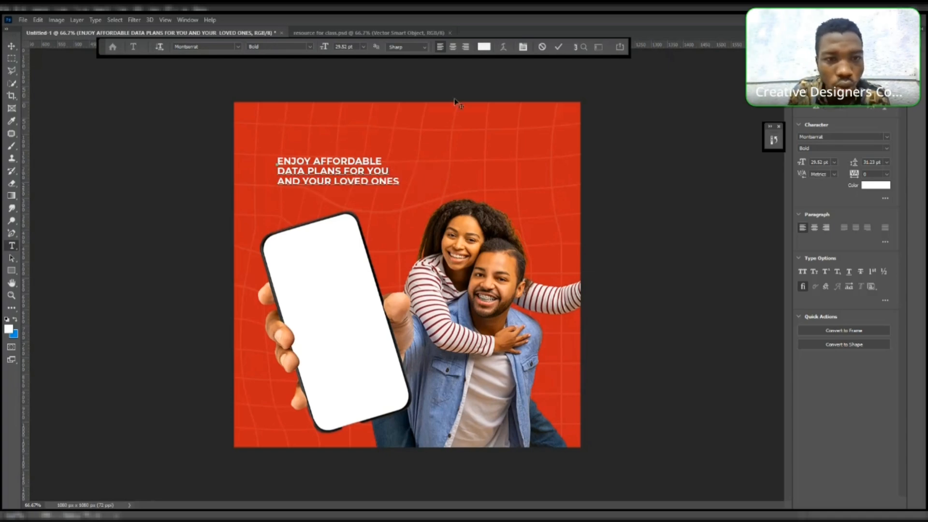
{"action": "left_click", "coordinate": [12, 45]}
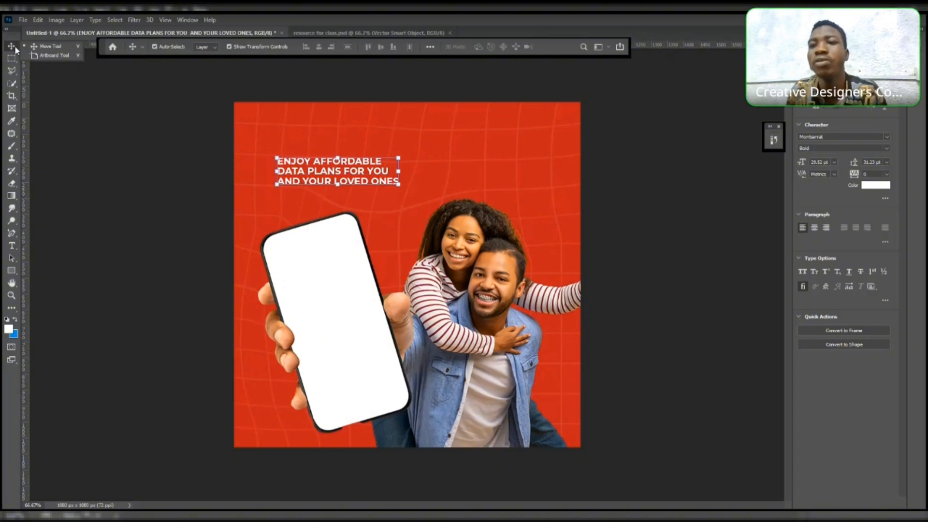
{"action": "left_click_drag", "start_coordinate": [329, 166], "coordinate": [313, 175]}
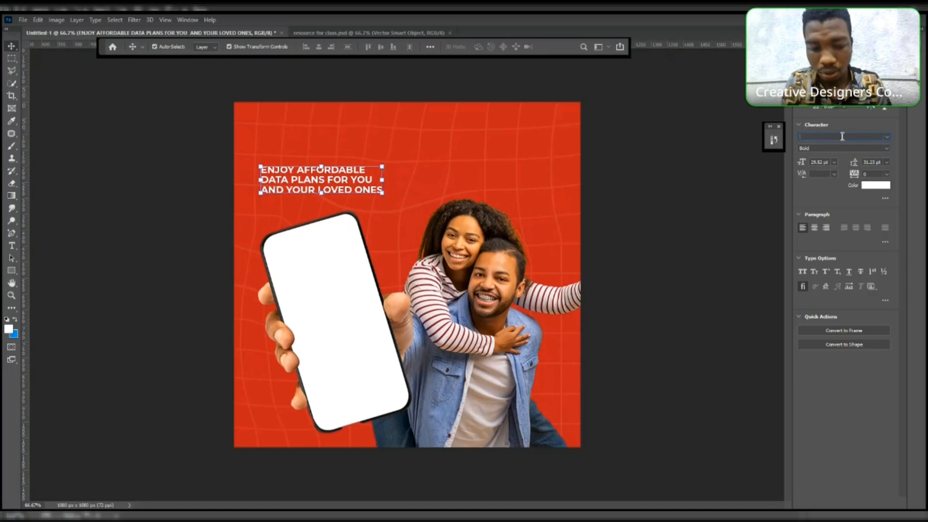
- Set the headline font to Phonk Contrast DEMO and nudge the text block slightly lower
{"action": "type", "text": "Pl"}
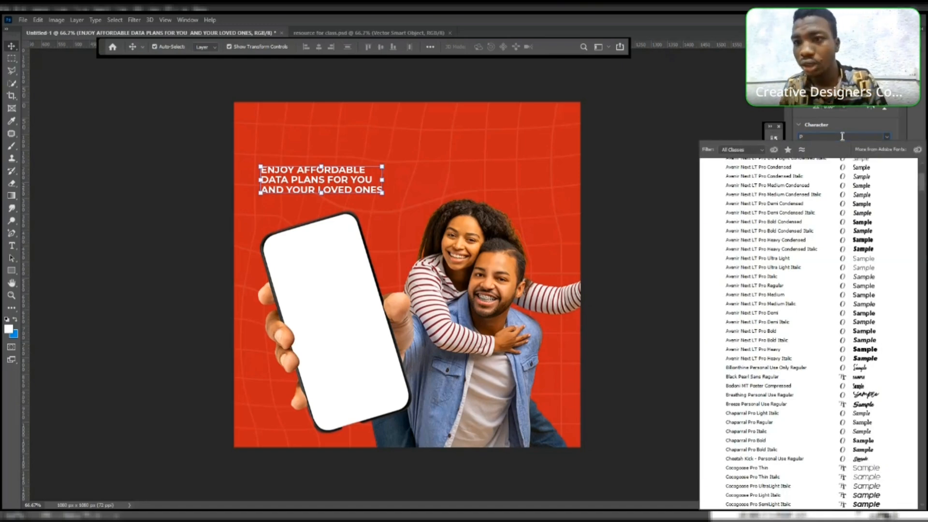
{"action": "type", "text": "HOCK"}
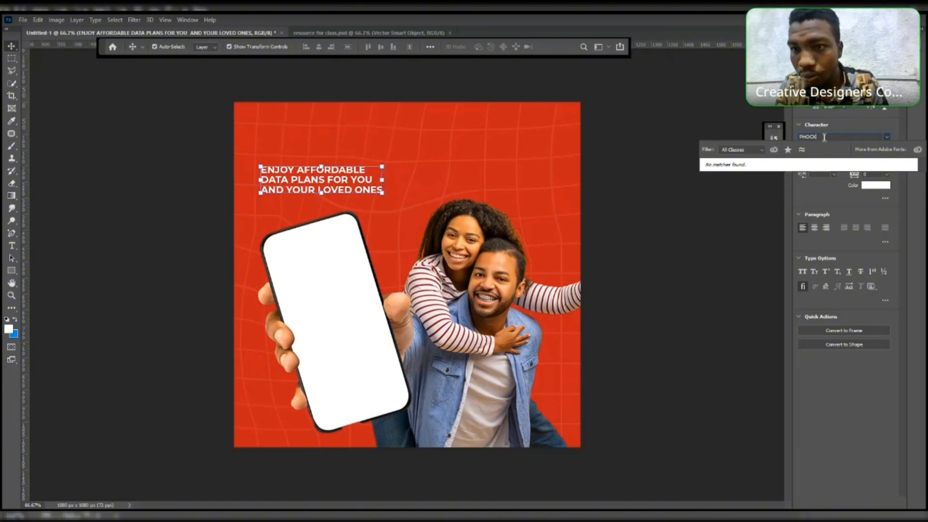
{"action": "key", "text": "BackSpace"}
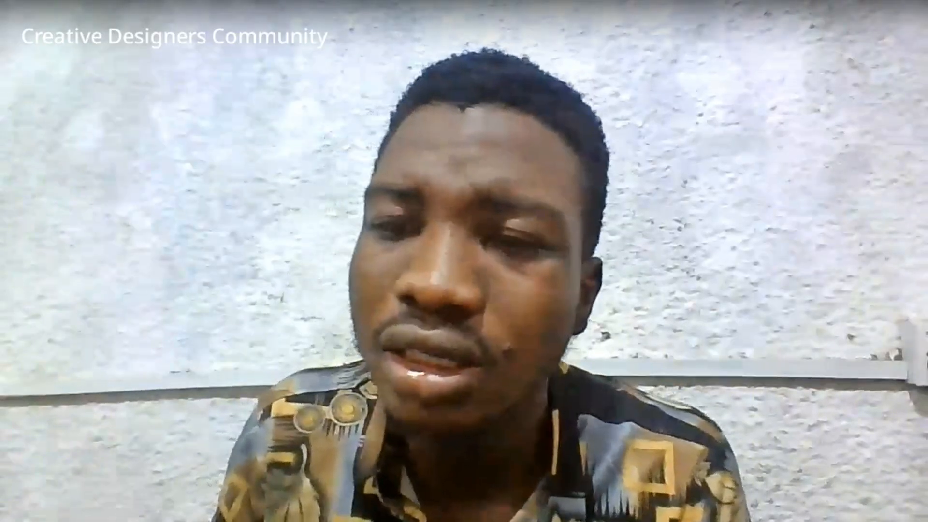
{"action": "left_click", "coordinate": [798, 167]}
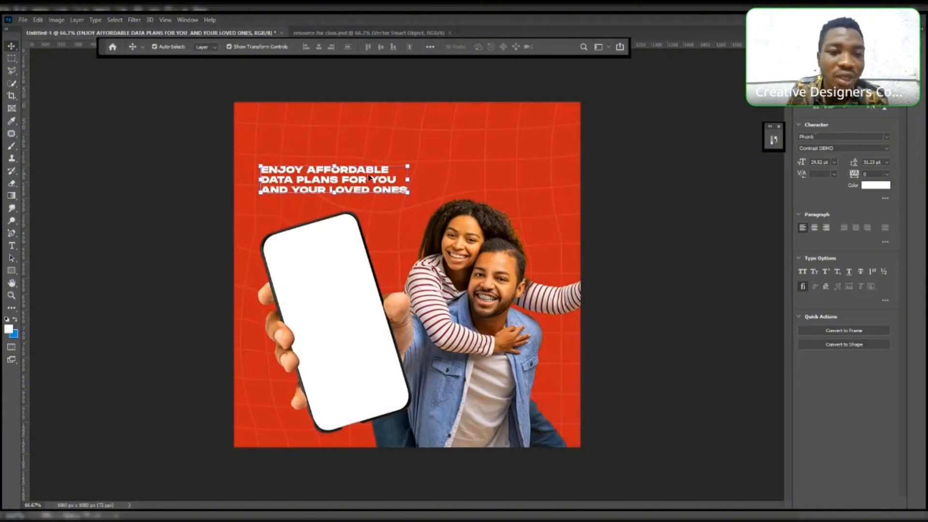
{"action": "mouse_move", "coordinate": [369, 177]}
{"action": "left_mouse_down"}
{"action": "mouse_move", "coordinate": [359, 189]}
{"action": "mouse_move", "coordinate": [377, 188]}
{"action": "left_mouse_up"}
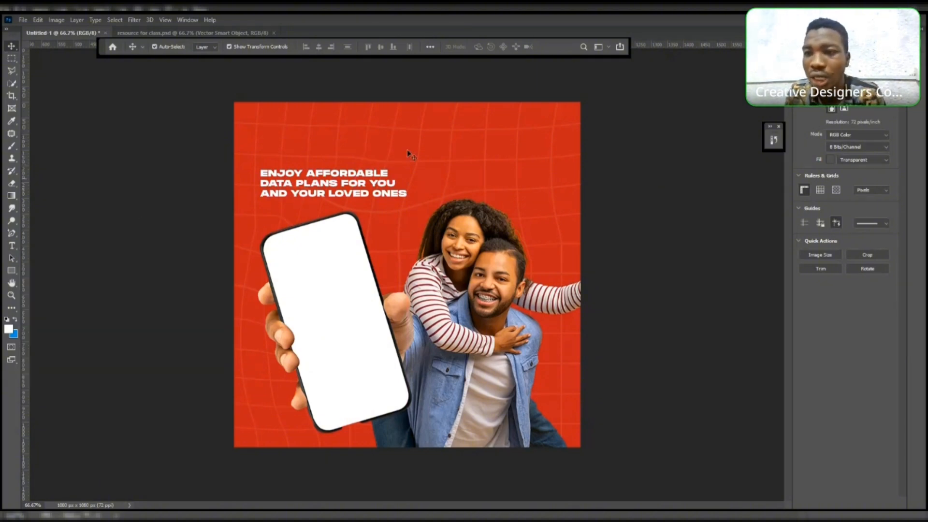
{"action": "left_click", "coordinate": [380, 190]}
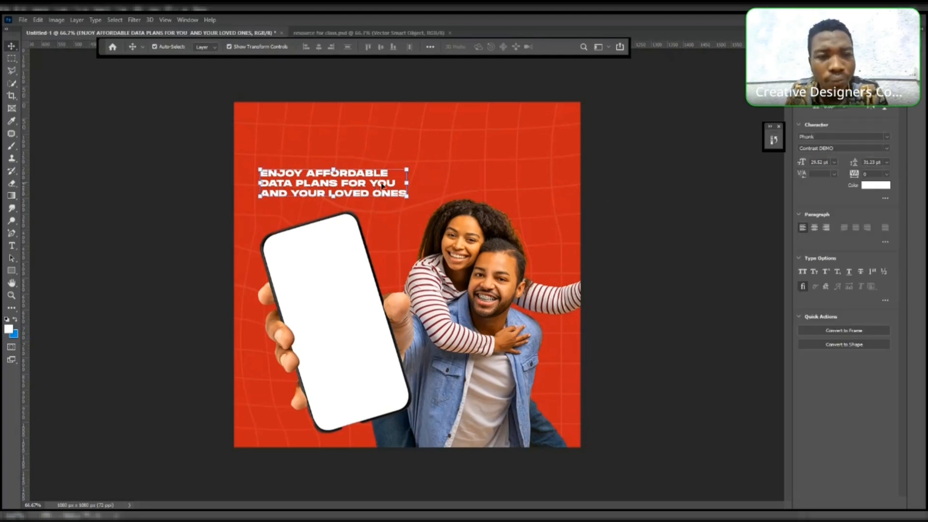
{"action": "mouse_move", "coordinate": [381, 185]}
{"action": "left_mouse_down"}
{"action": "mouse_move", "coordinate": [368, 182]}
{"action": "mouse_move", "coordinate": [369, 189]}
{"action": "mouse_move", "coordinate": [378, 185]}
{"action": "left_mouse_up"}
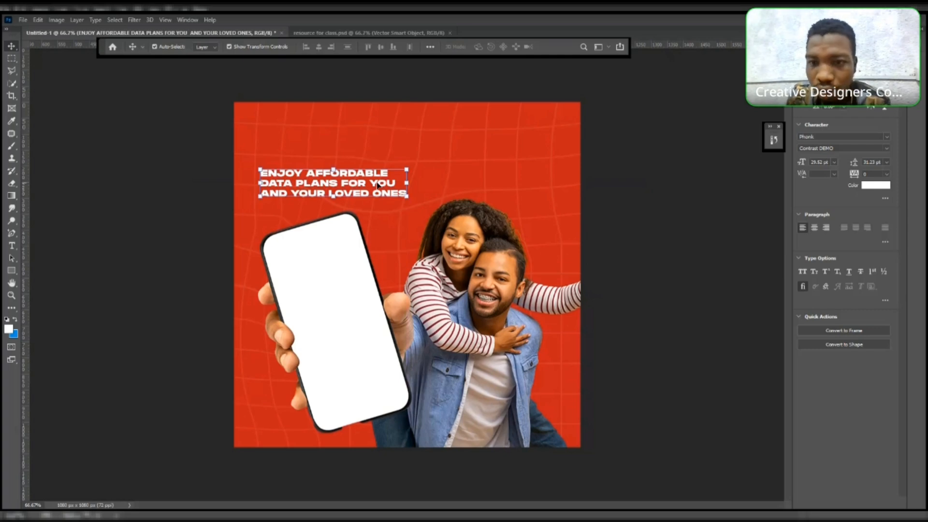
- Select the white phone screen with the Quick Selection tool and copy it to a new layer
{"action": "left_click", "coordinate": [483, 257]}
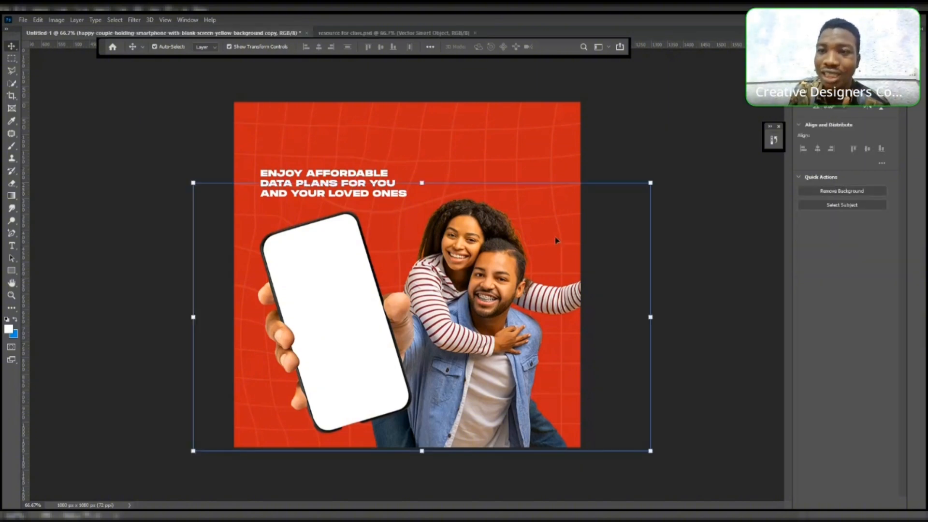
{"action": "key", "text": "F7"}
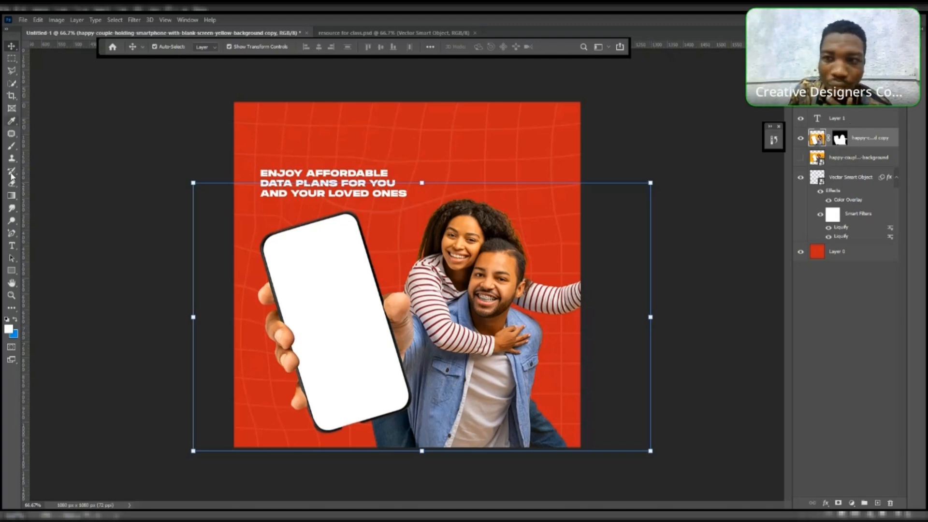
{"action": "left_click", "coordinate": [11, 83]}
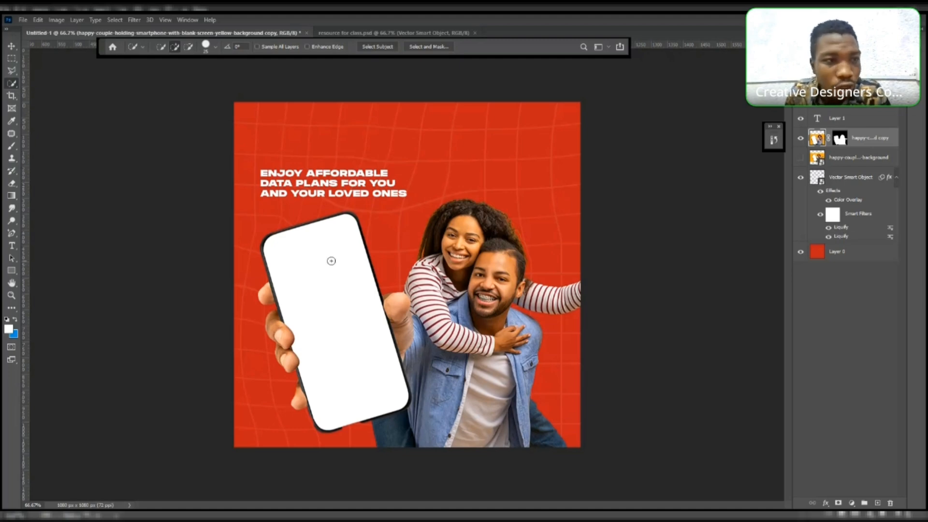
{"action": "right_click", "coordinate": [10, 85]}
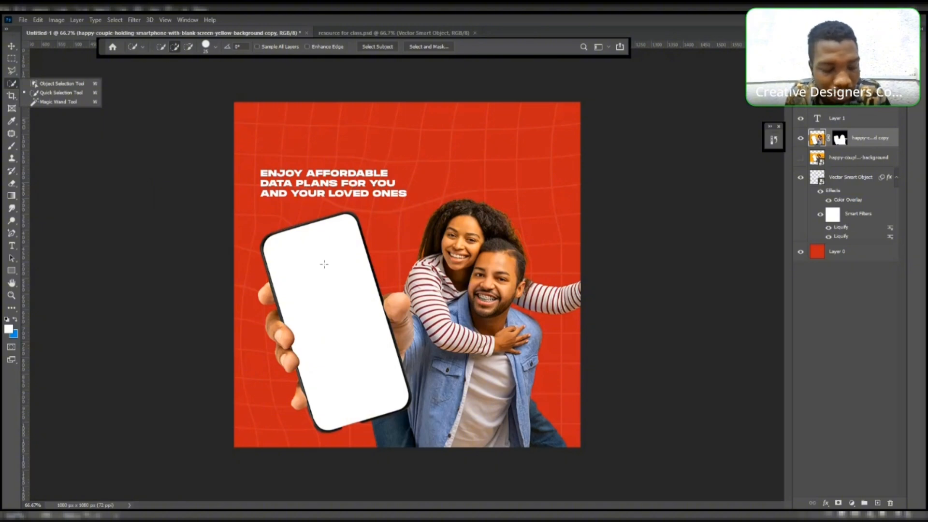
{"action": "key", "text": "Caps_Lock"}
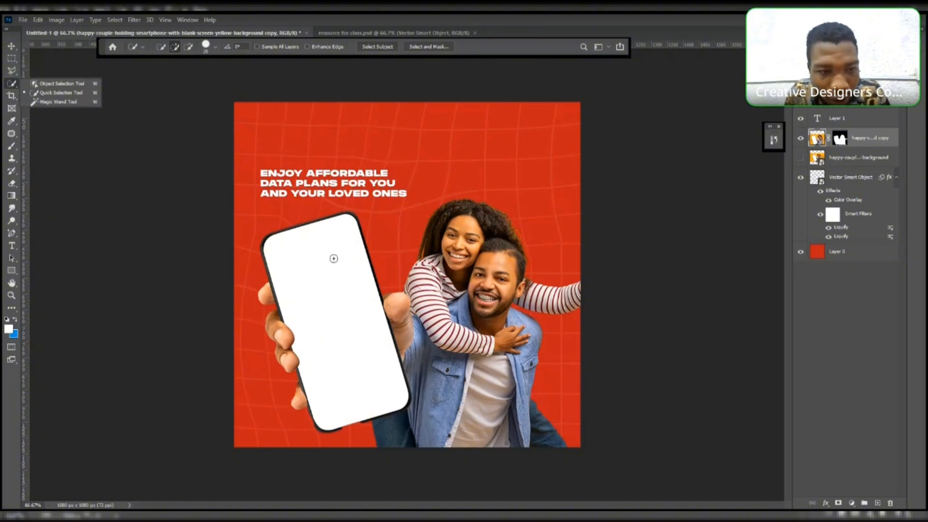
{"action": "left_click", "coordinate": [284, 249]}
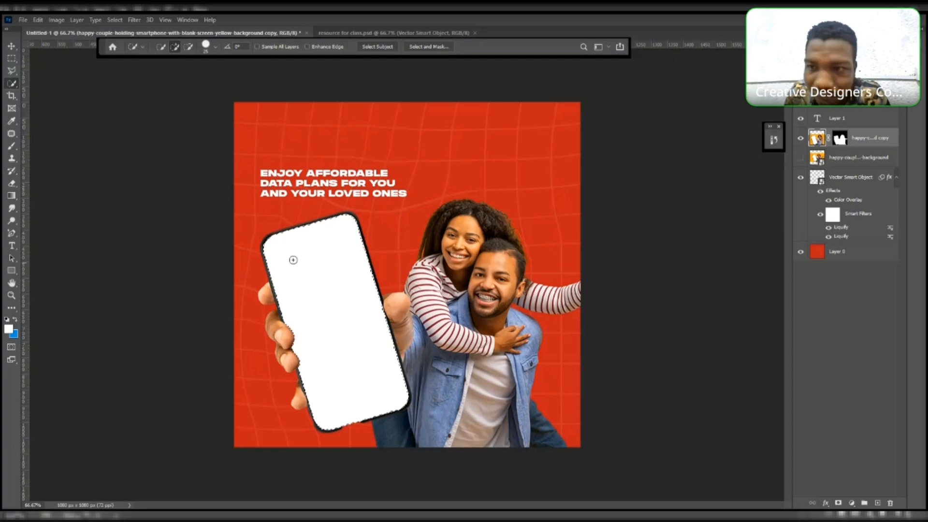
{"action": "left_click_drag", "start_coordinate": [292, 261], "coordinate": [367, 315]}
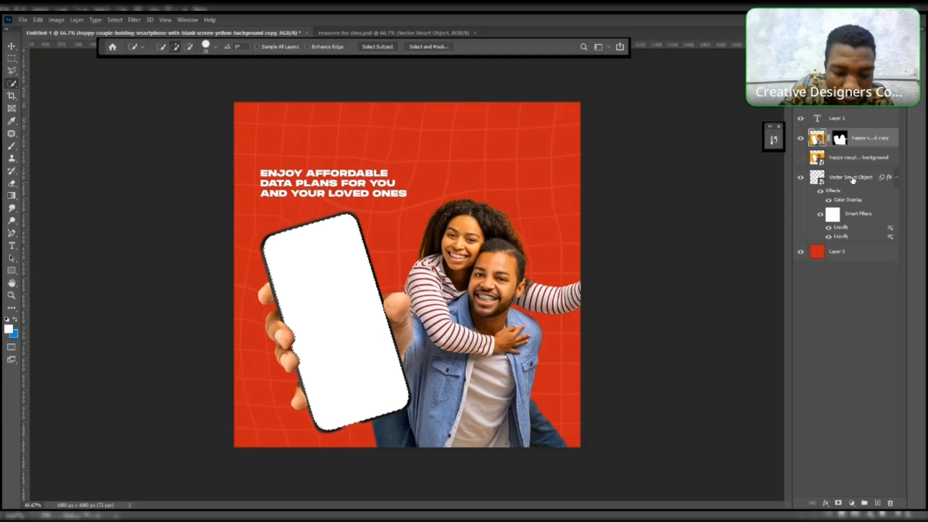
{"action": "key", "text": "ctrl+j"}
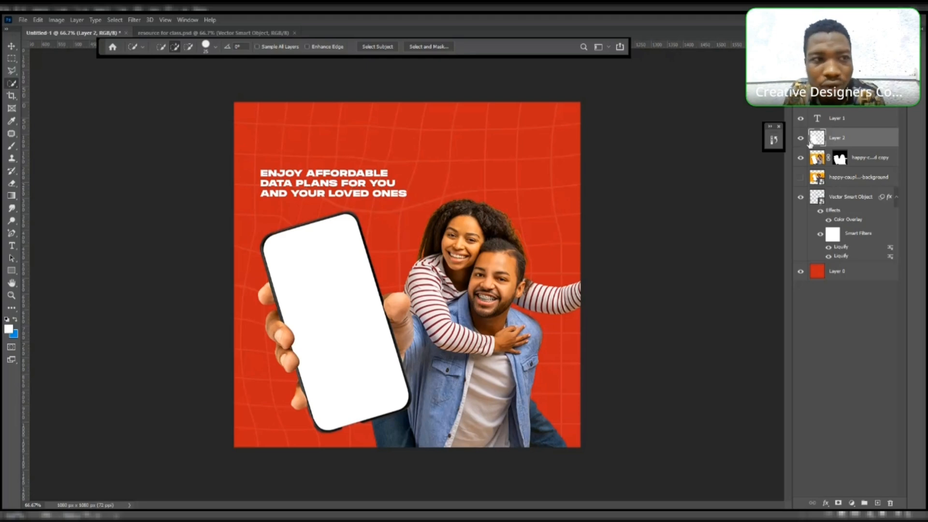
- Draw a rectangle about 580 × 790 px covering the phone on the left of the canvas
{"action": "left_click", "coordinate": [7, 47]}
{"action": "left_click", "coordinate": [91, 131]}
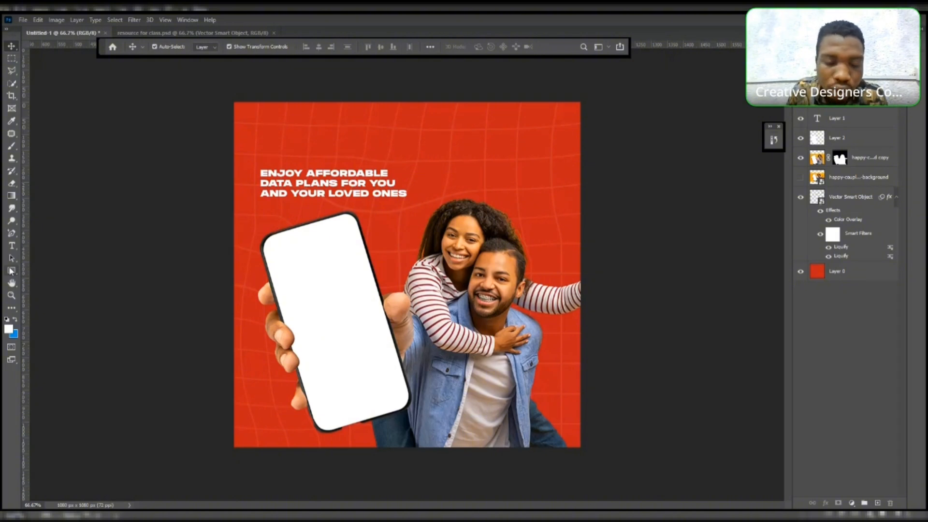
{"action": "right_click", "coordinate": [11, 271]}
{"action": "left_click", "coordinate": [43, 270]}
{"action": "left_click_drag", "start_coordinate": [242, 187], "coordinate": [407, 443]}
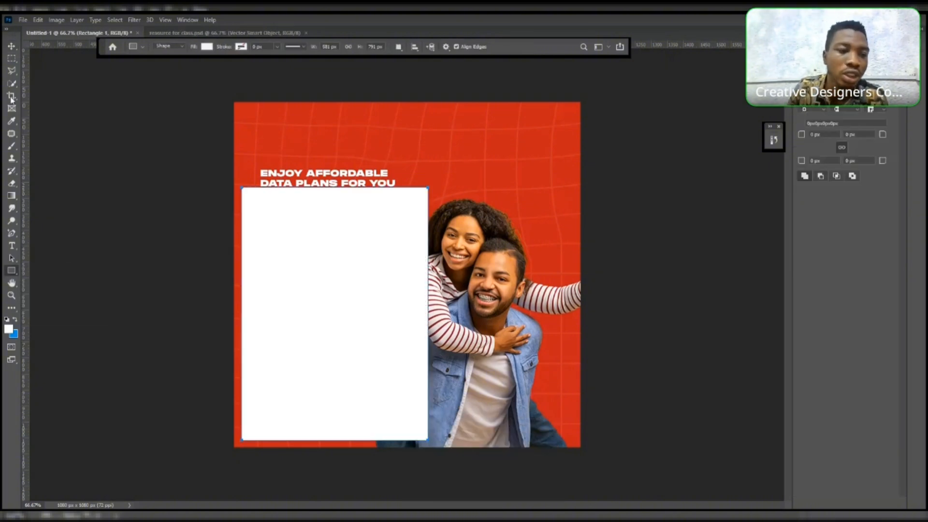
- Reposition the rectangle slightly right and up, beside the couple
{"action": "left_click", "coordinate": [12, 46]}
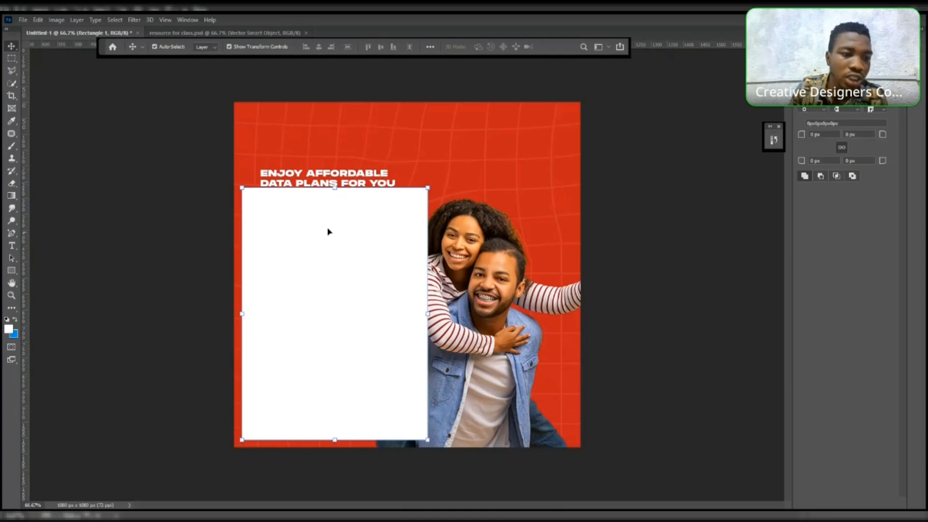
{"action": "left_click_drag", "start_coordinate": [328, 230], "coordinate": [335, 225]}
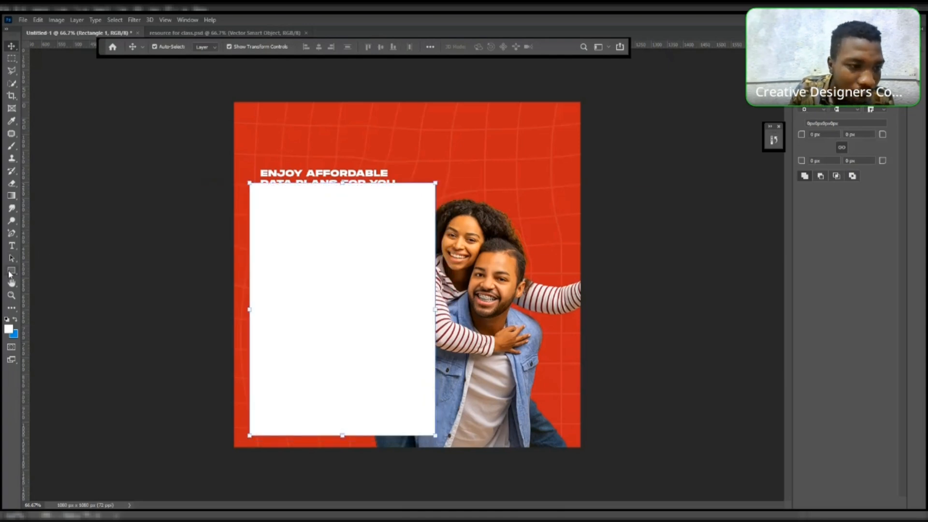
{"action": "left_click", "coordinate": [13, 271]}
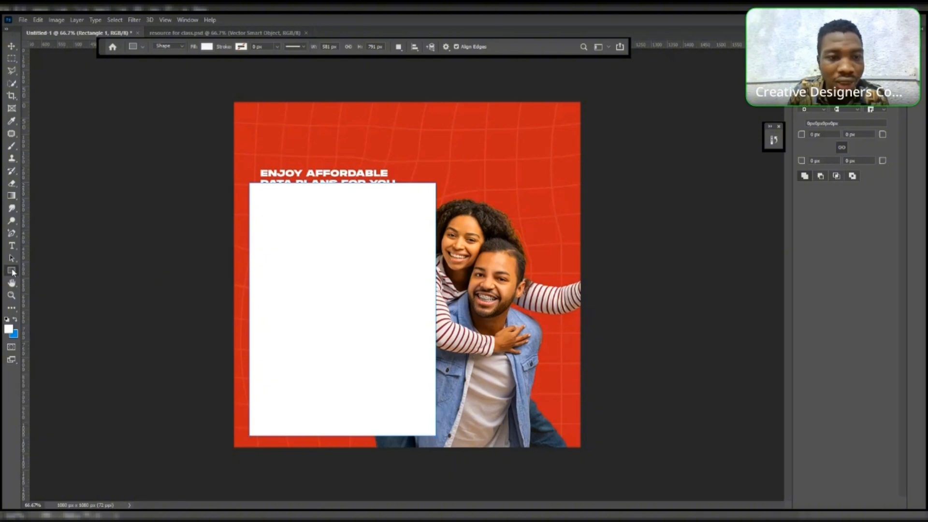
{"action": "right_click", "coordinate": [12, 272]}
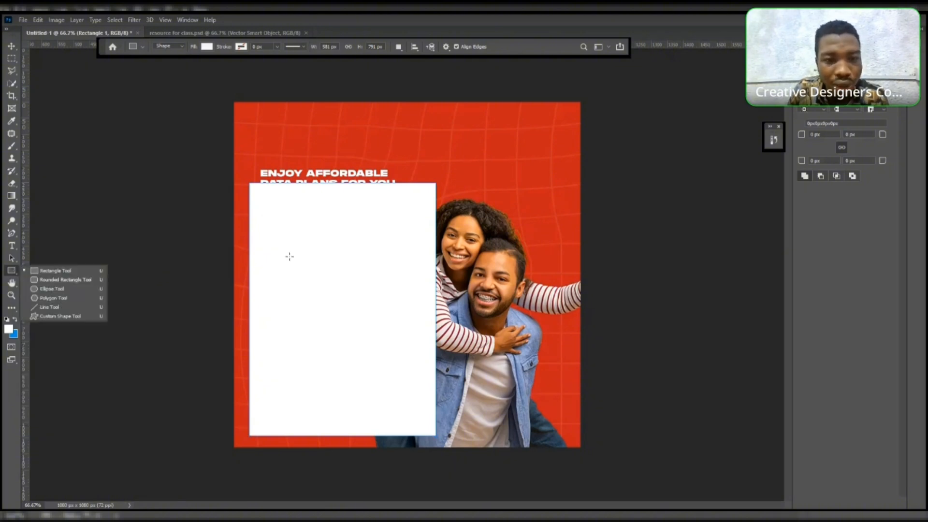
{"action": "key", "text": "v"}
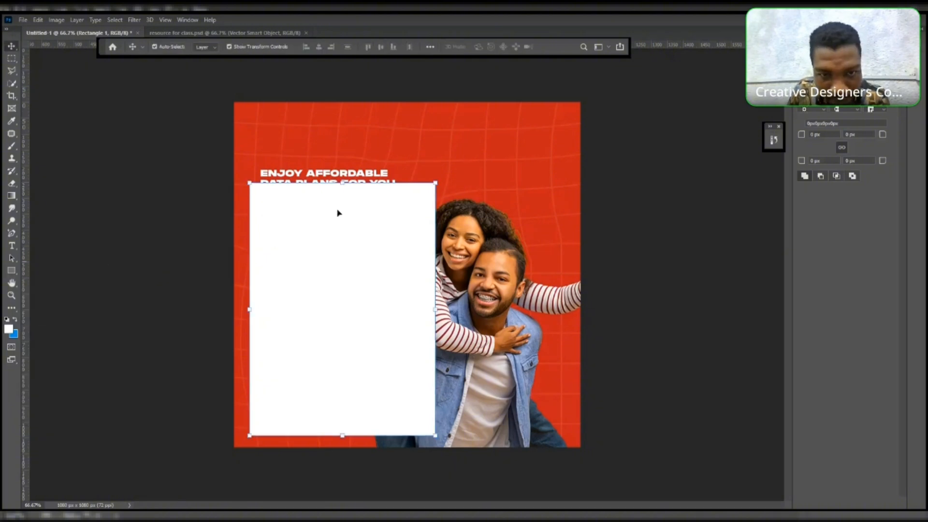
{"action": "left_click_drag", "start_coordinate": [337, 213], "coordinate": [351, 266]}
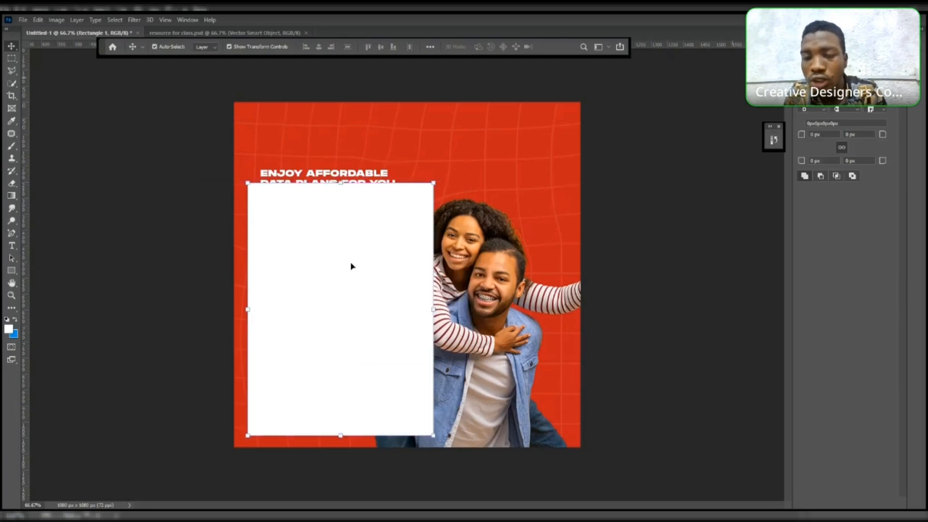
- Move the rectangle layer below the headline text layer in the layer stack
{"action": "left_click", "coordinate": [807, 33]}
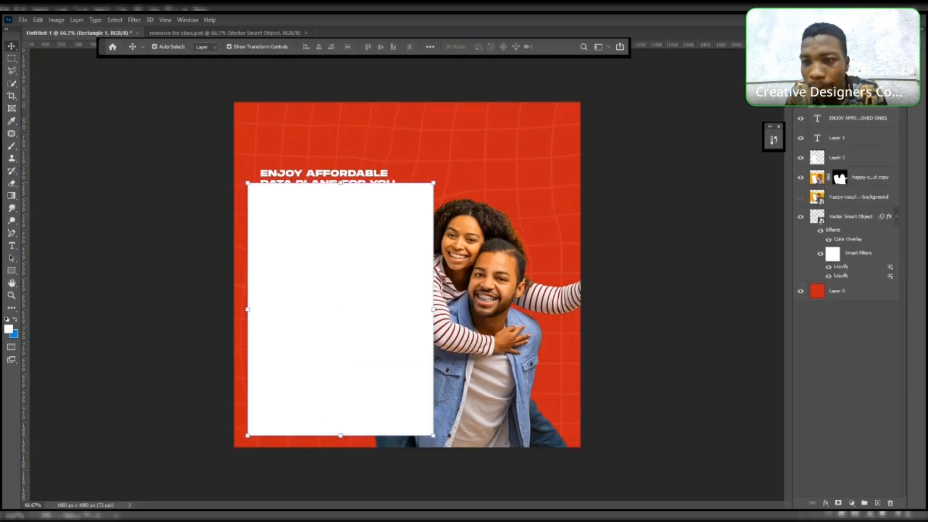
{"action": "left_click_drag", "start_coordinate": [844, 98], "coordinate": [844, 144]}
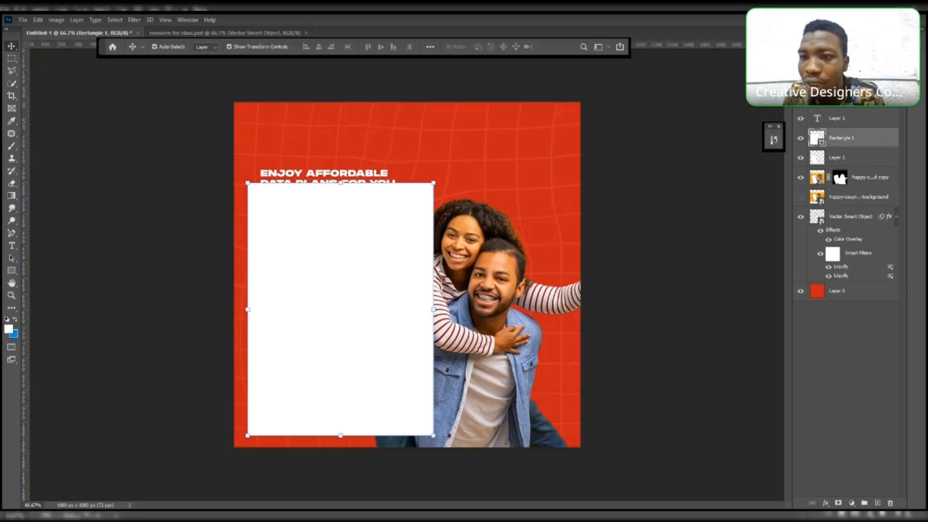
- Set the rectangle's fill color to hex 218744
{"action": "left_click", "coordinate": [817, 35]}
{"action": "left_click", "coordinate": [818, 85]}
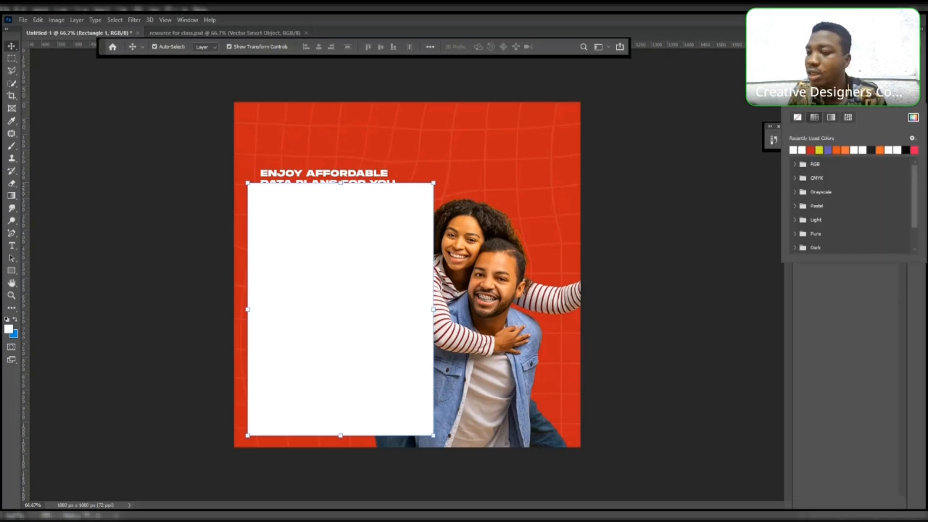
{"action": "left_click", "coordinate": [913, 118]}
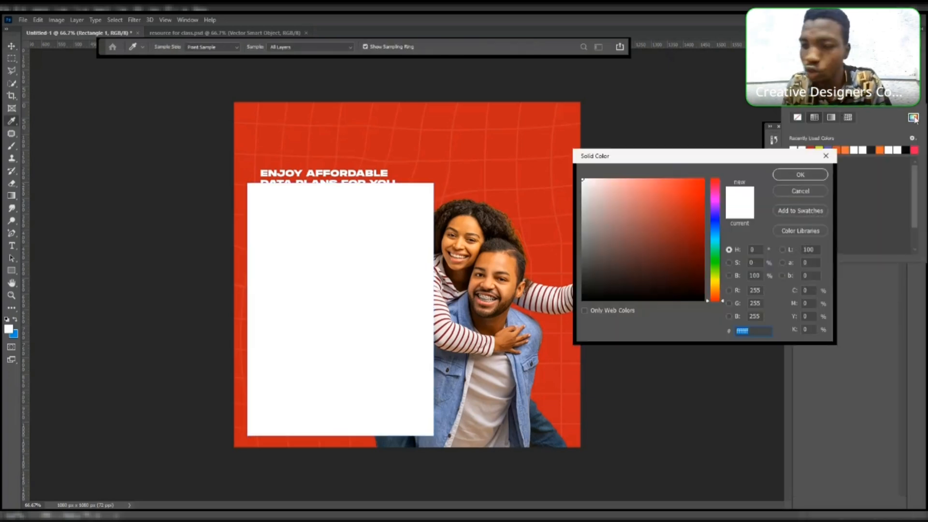
{"action": "type", "text": "21"}
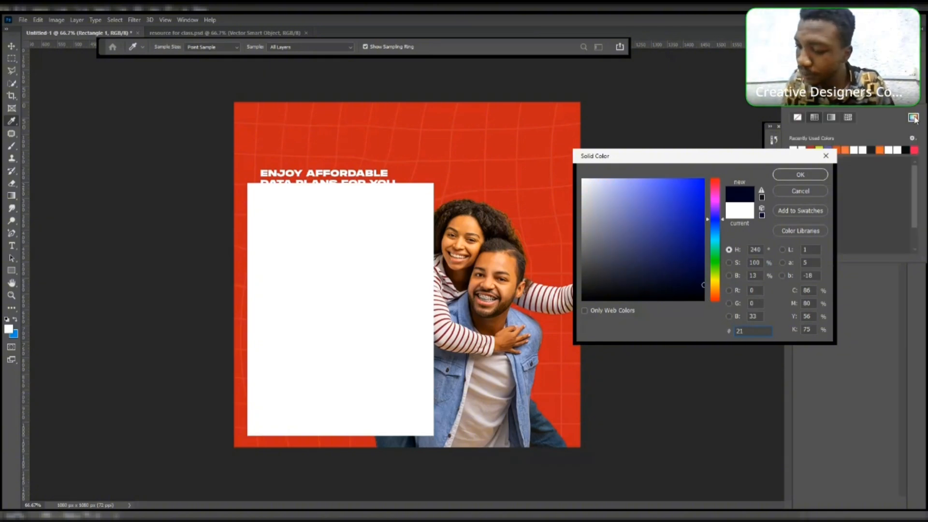
{"action": "type", "text": "8"}
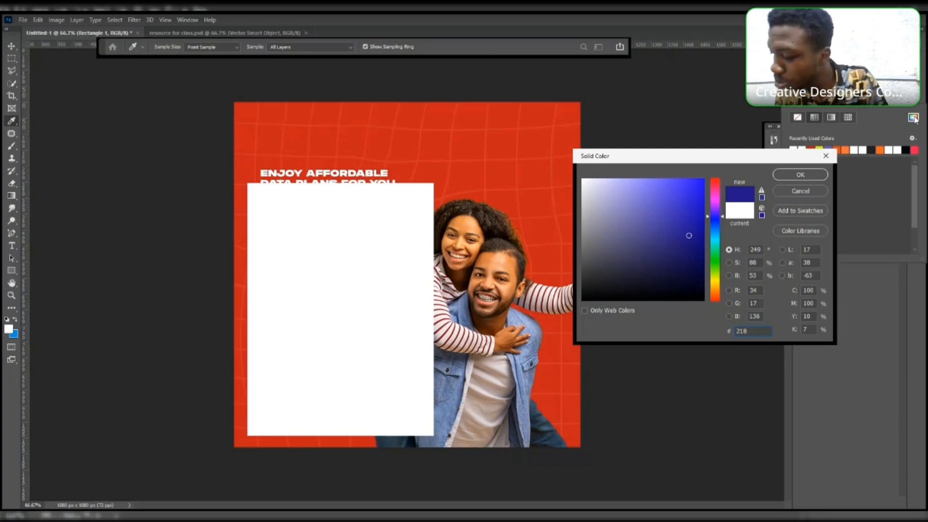
{"action": "type", "text": "7"}
{"action": "left_click", "coordinate": [914, 119]}
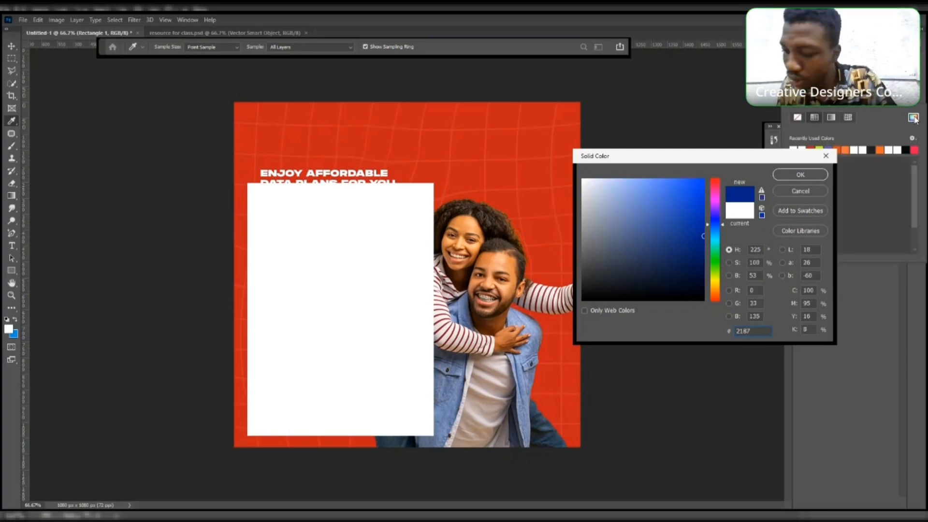
{"action": "type", "text": "7"}
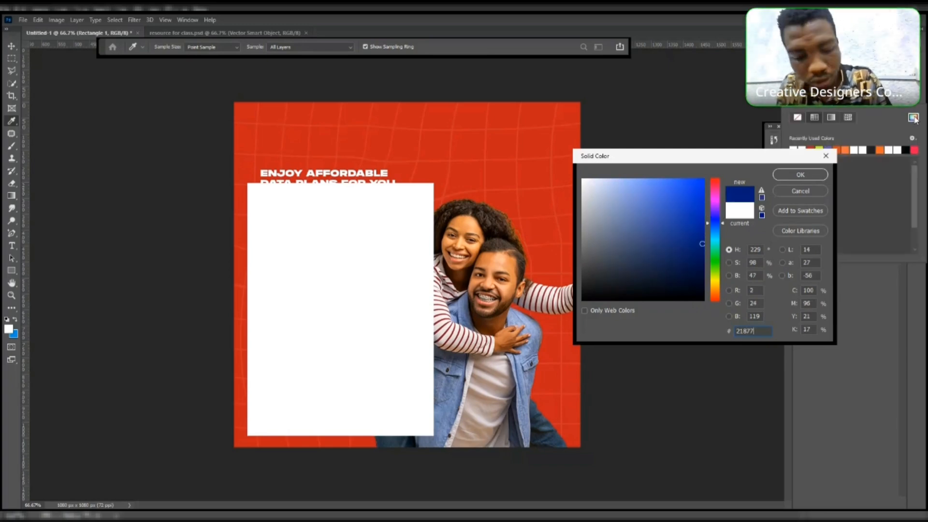
{"action": "key", "text": "BackSpace"}
{"action": "type", "text": "4"}
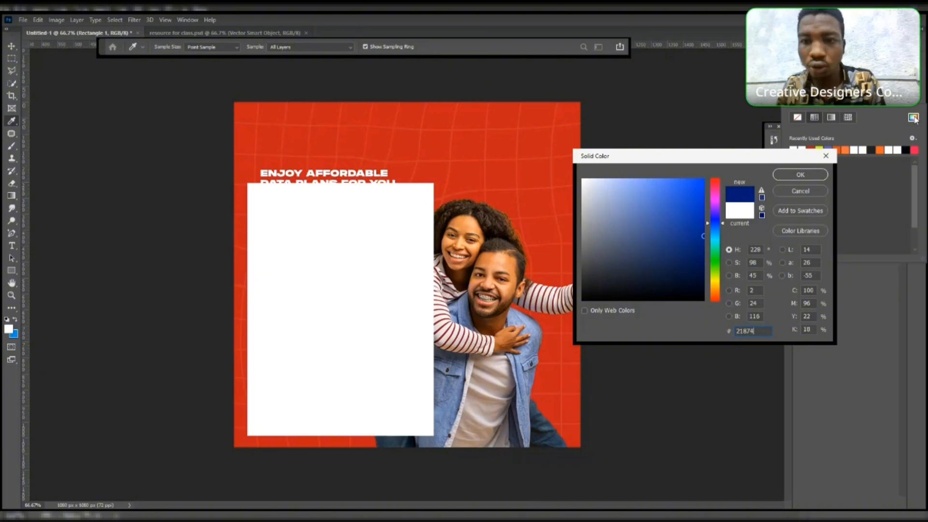
{"action": "type", "text": "4"}
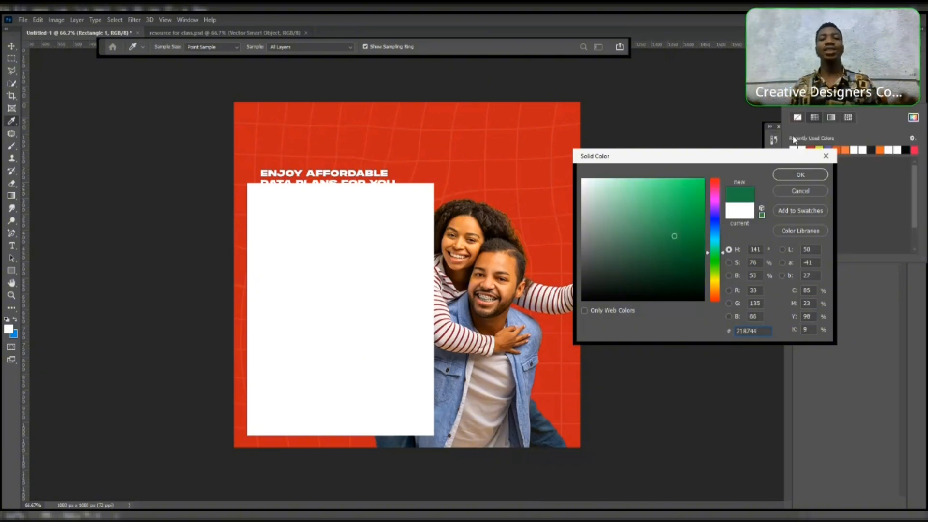
{"action": "left_click", "coordinate": [798, 174]}
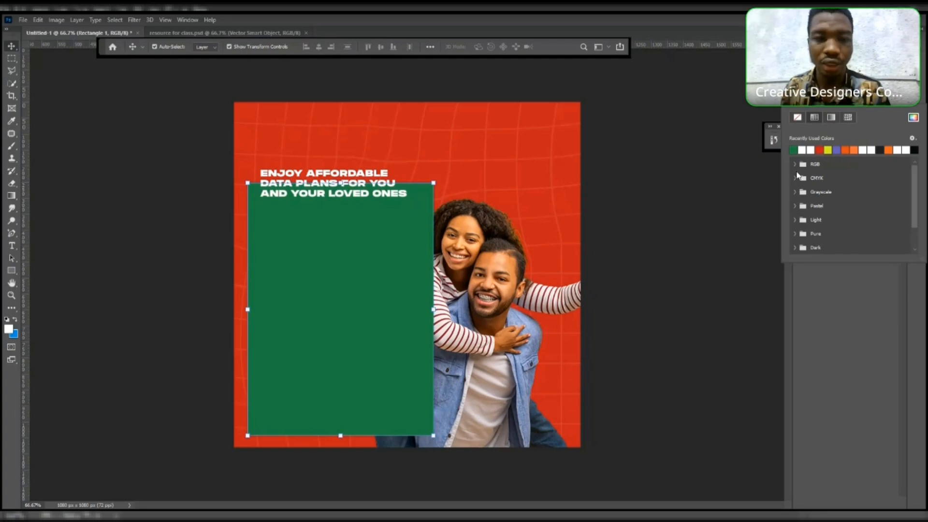
{"action": "left_click", "coordinate": [724, 161]}
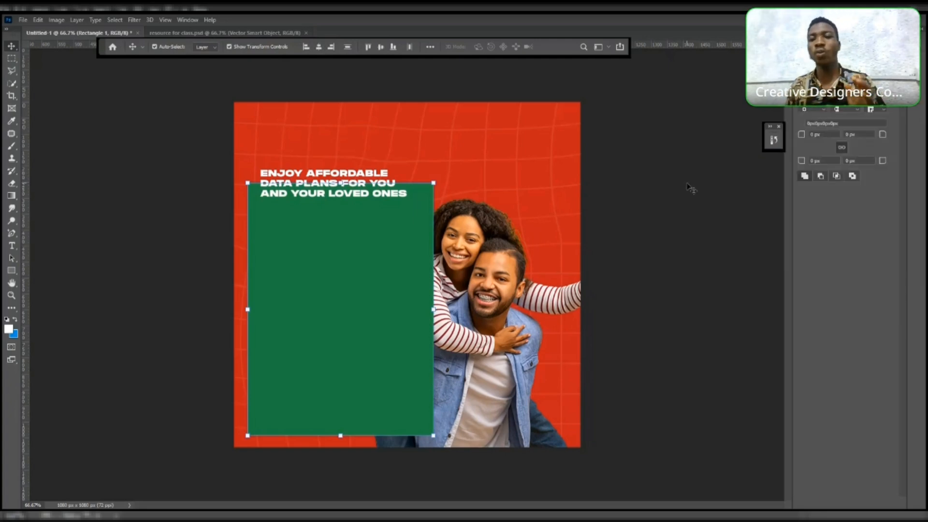
{"action": "left_click_drag", "start_coordinate": [693, 189], "coordinate": [325, 289]}
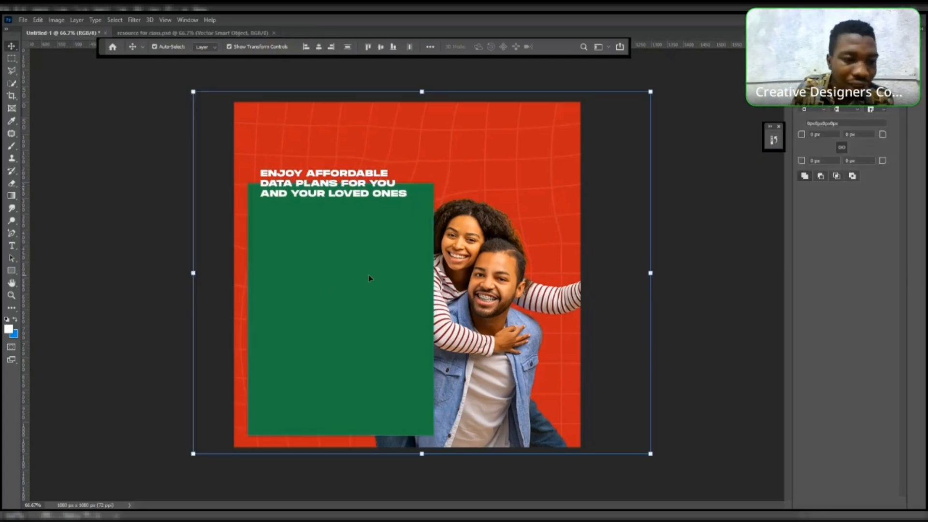
{"action": "left_click", "coordinate": [621, 119]}
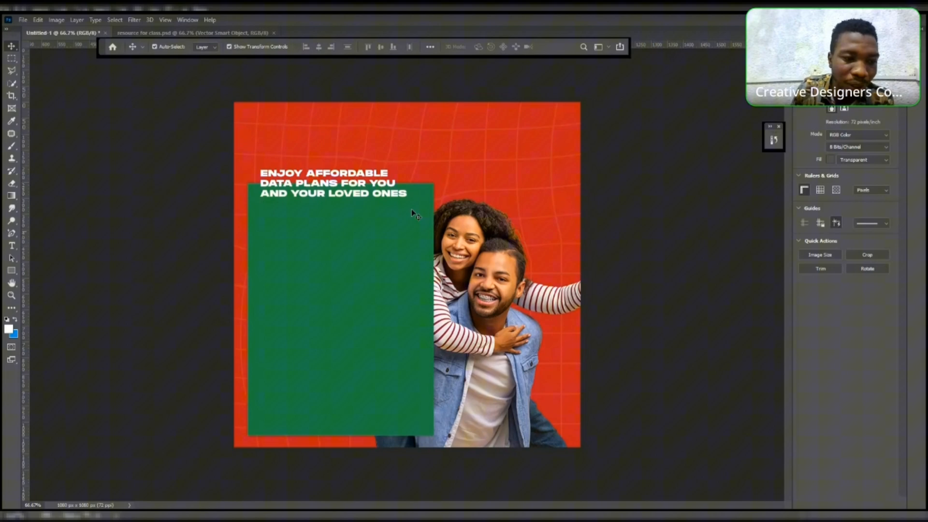
{"action": "key", "text": "i"}
{"action": "left_click", "coordinate": [10, 330]}
{"action": "key", "text": "Escape"}
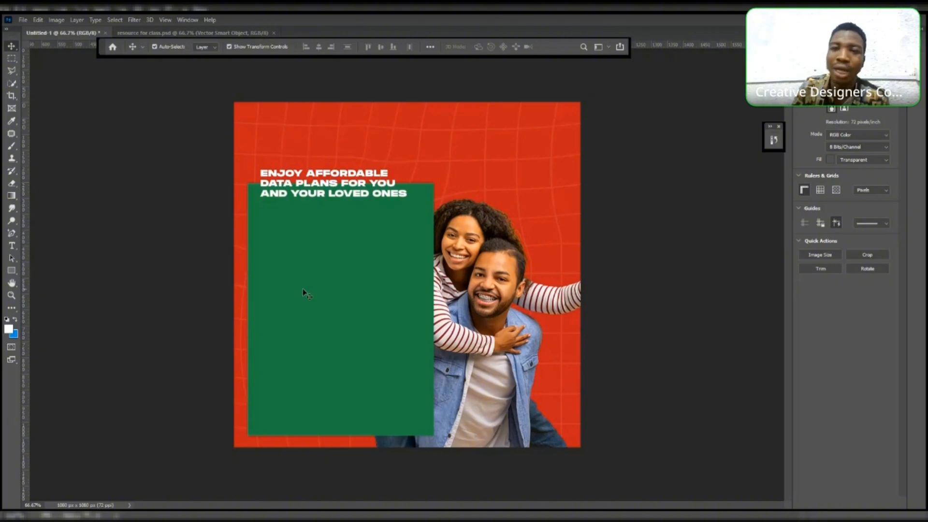
- Preview other swatch colors as the rectangle's fill, returning to the green swatch
{"action": "left_click", "coordinate": [363, 272]}
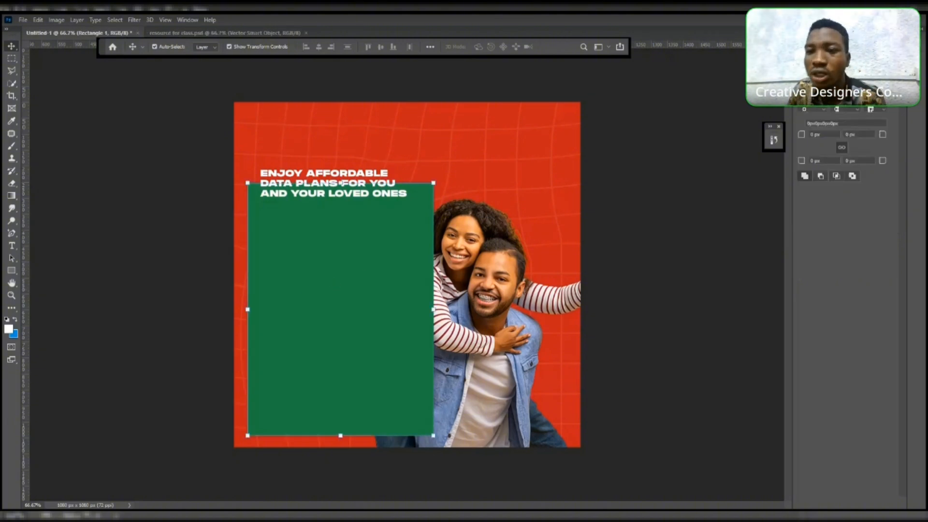
{"action": "left_click", "coordinate": [804, 110]}
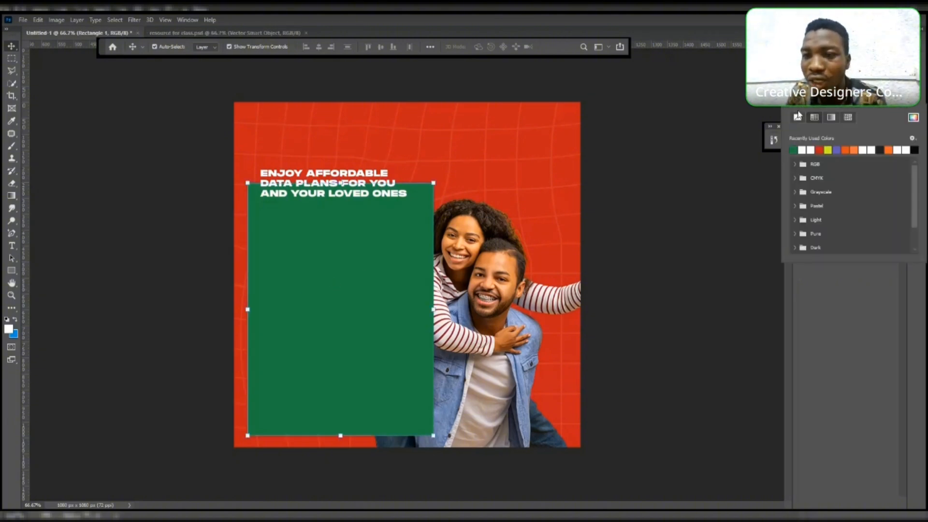
{"action": "left_click", "coordinate": [828, 150]}
{"action": "left_click", "coordinate": [810, 150]}
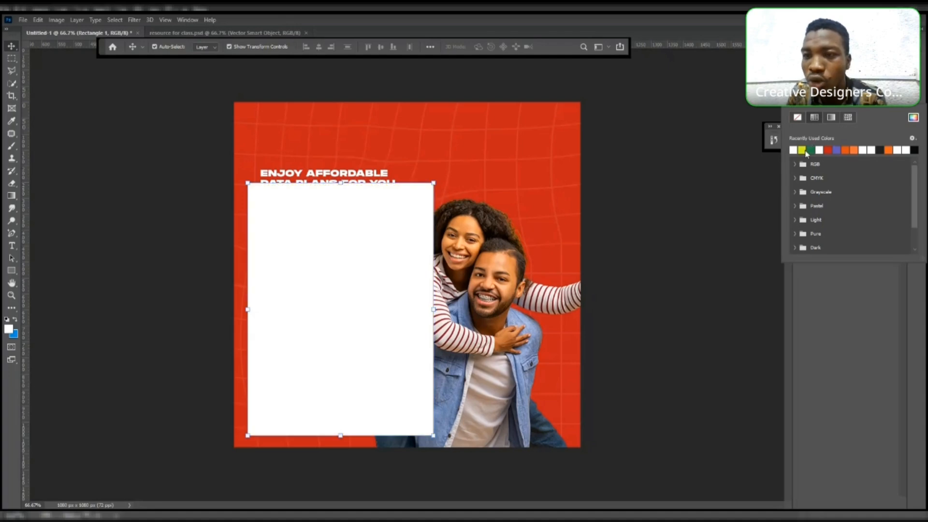
{"action": "left_click", "coordinate": [839, 150]}
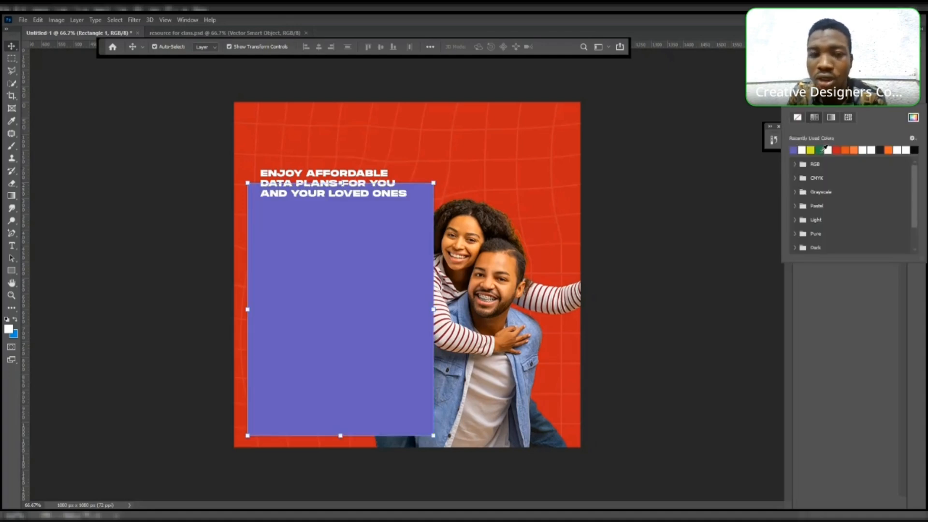
{"action": "left_click", "coordinate": [821, 150]}
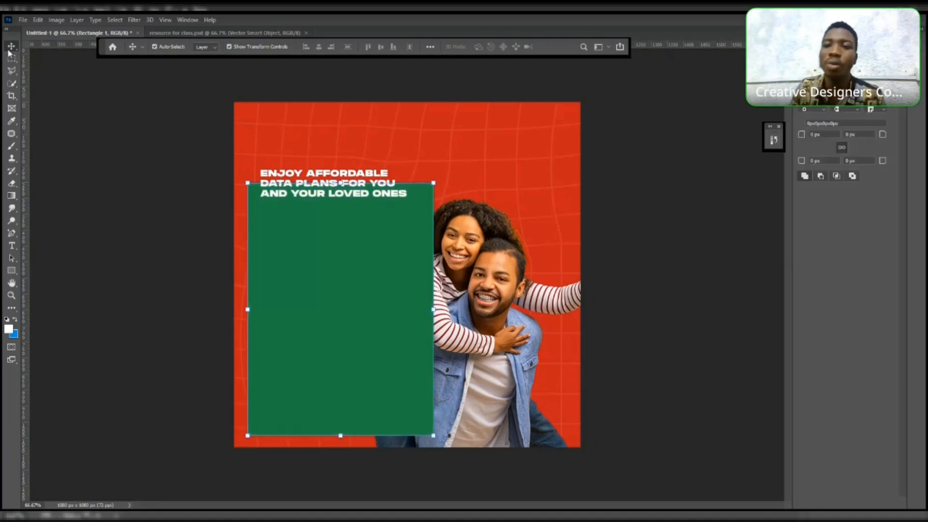
- Clip the green rectangle layer to the phone layer beneath it so the green fills only the phone screen
{"action": "left_click", "coordinate": [623, 158]}
{"action": "left_click", "coordinate": [812, 99]}
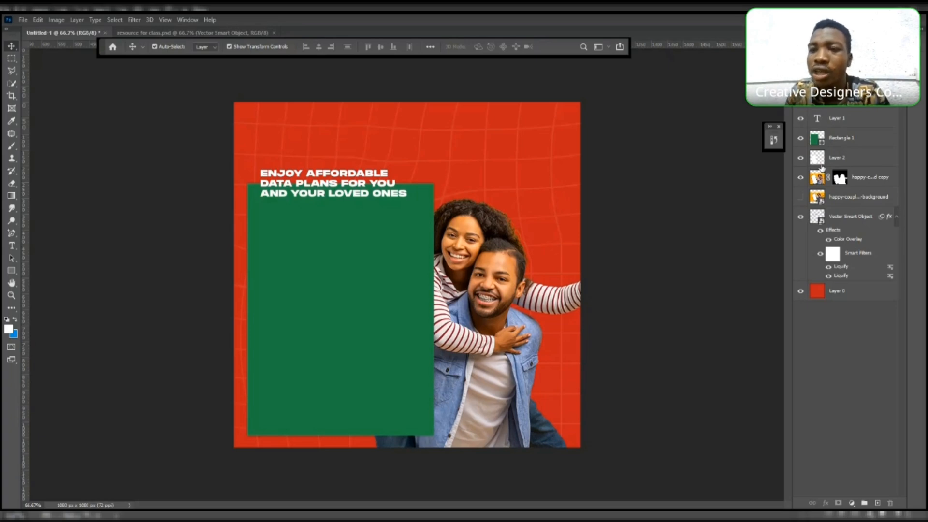
{"action": "left_click", "coordinate": [849, 144]}
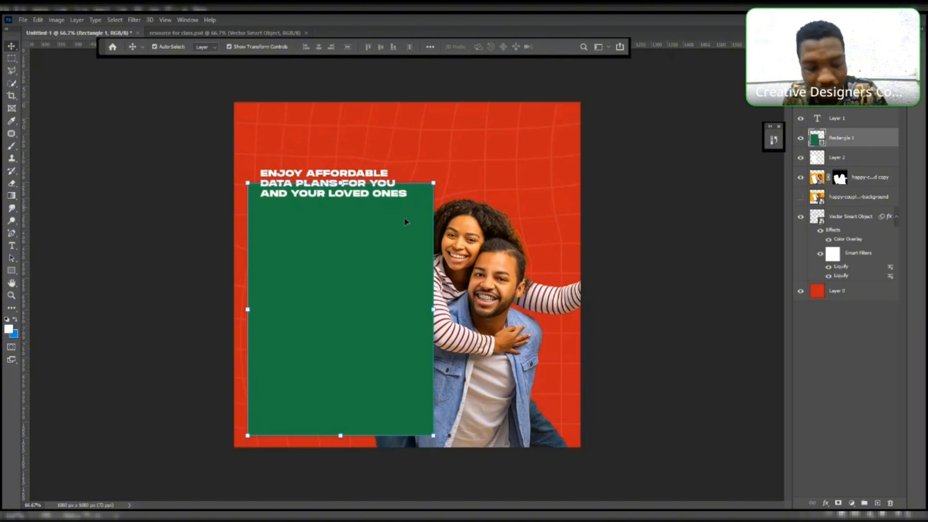
{"action": "mouse_move", "coordinate": [849, 144]}
{"action": "left_mouse_down"}
{"action": "mouse_move", "coordinate": [856, 164]}
{"action": "mouse_move", "coordinate": [856, 146]}
{"action": "left_mouse_up"}
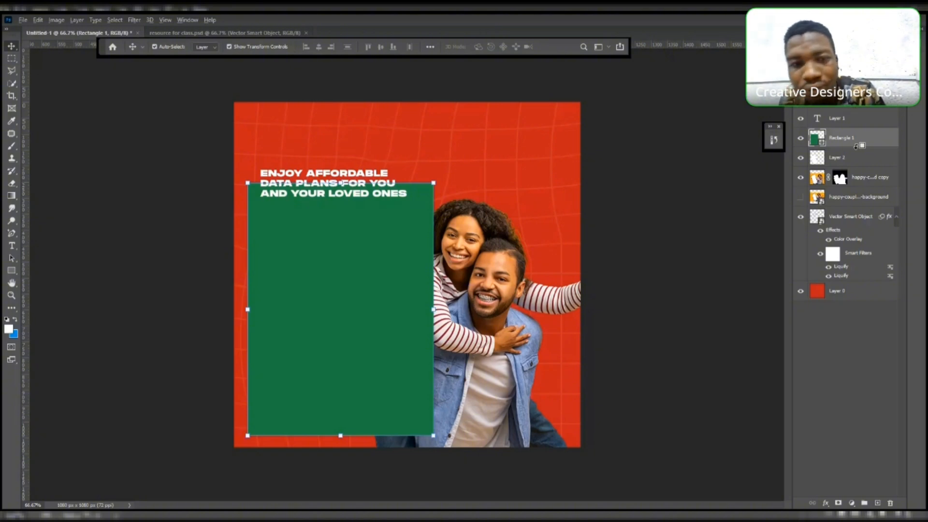
{"action": "left_click", "coordinate": [856, 146], "text": "alt"}
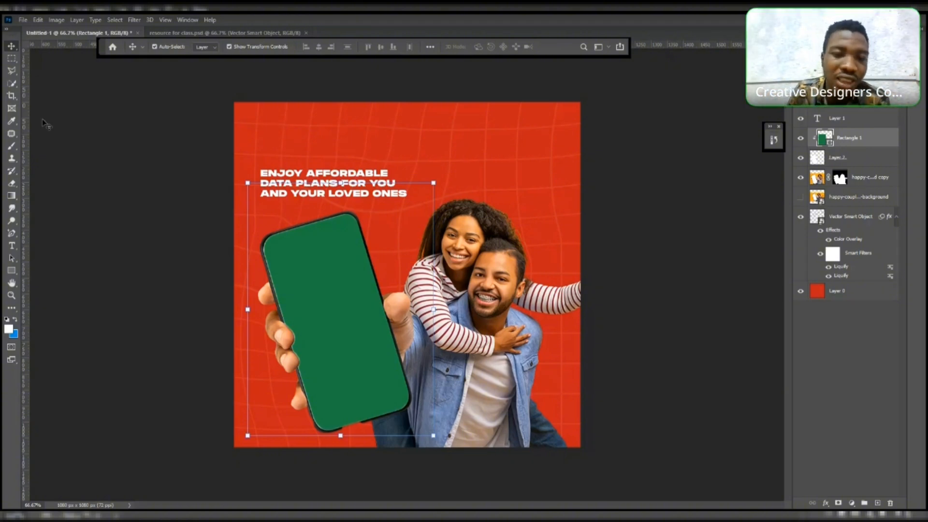
{"action": "left_click", "coordinate": [137, 109]}
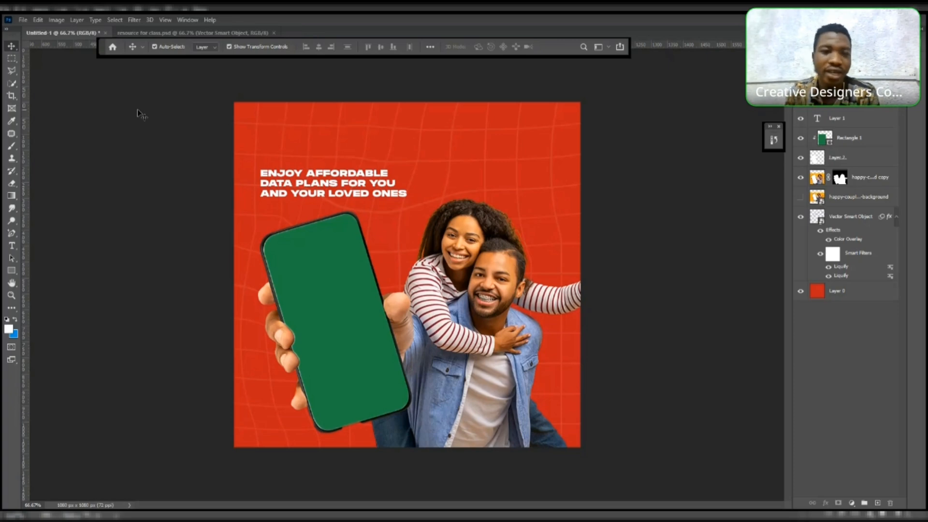
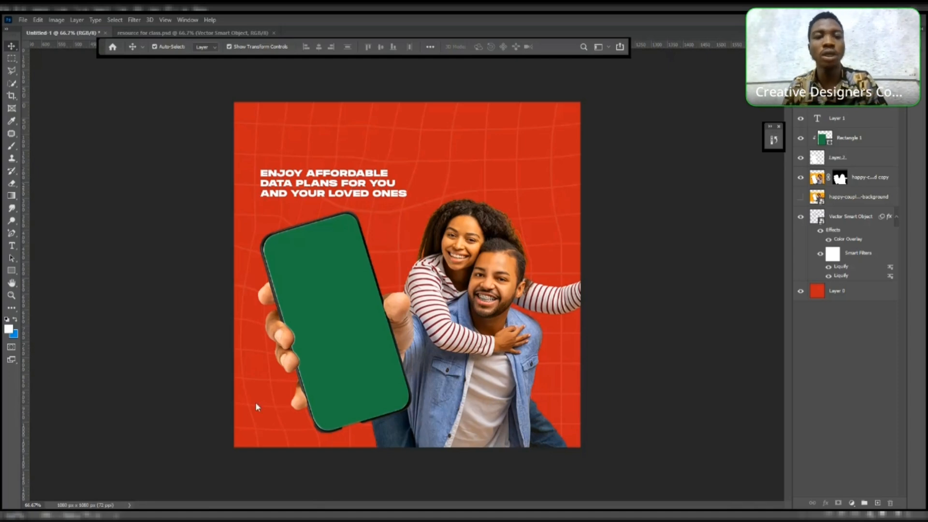
- Duplicate the headline text layer and move the copy to the upper right of the canvas
{"action": "left_click", "coordinate": [359, 178]}
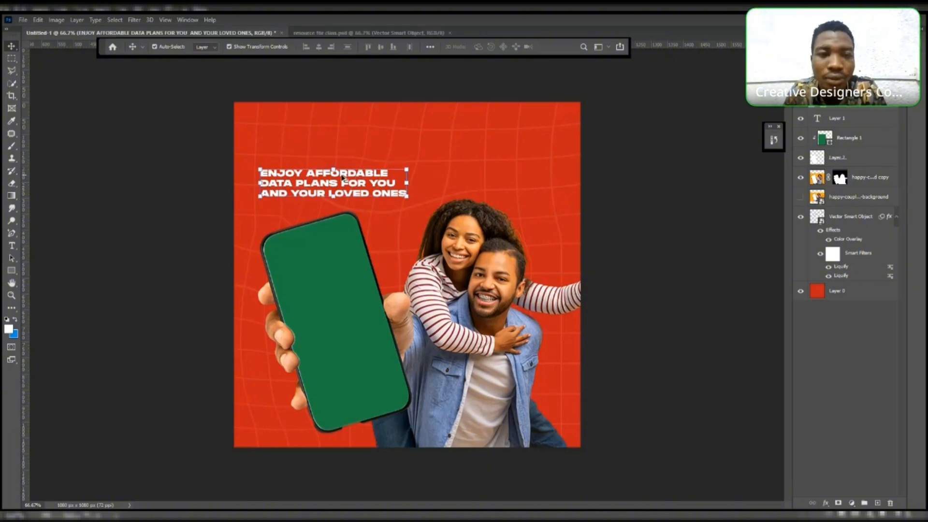
{"action": "left_click_drag", "start_coordinate": [342, 178], "coordinate": [370, 176], "text": "alt"}
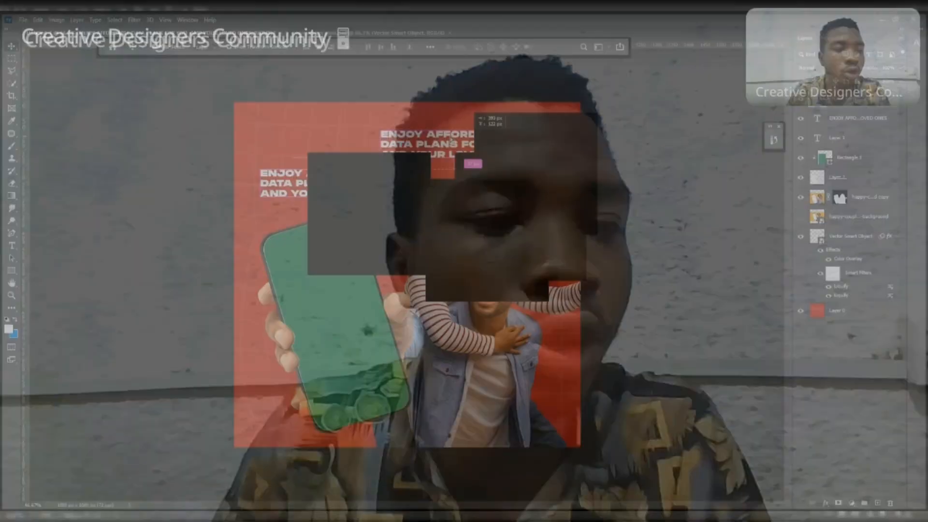
{"action": "left_click_drag", "start_coordinate": [448, 141], "coordinate": [450, 140]}
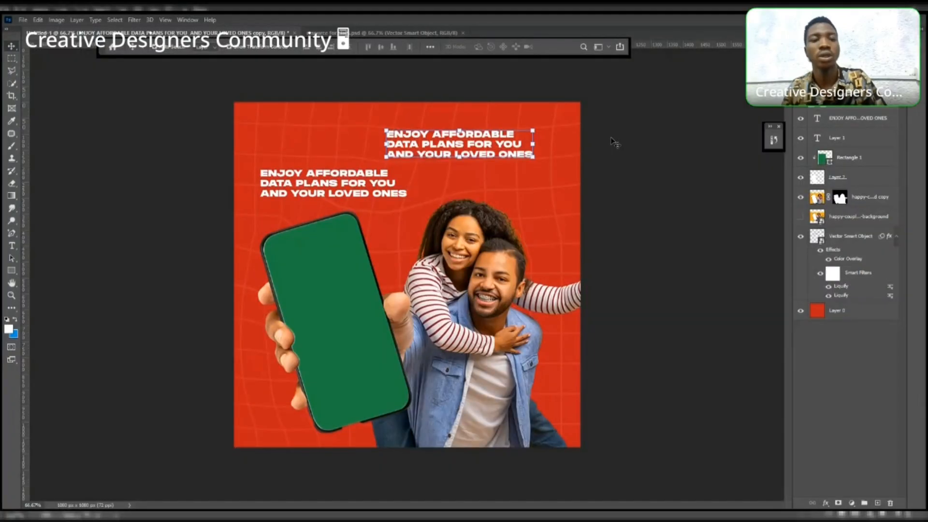
- Replace the copied headline's text with the price line MTN SME - N269/GB
{"action": "left_click", "coordinate": [12, 245]}
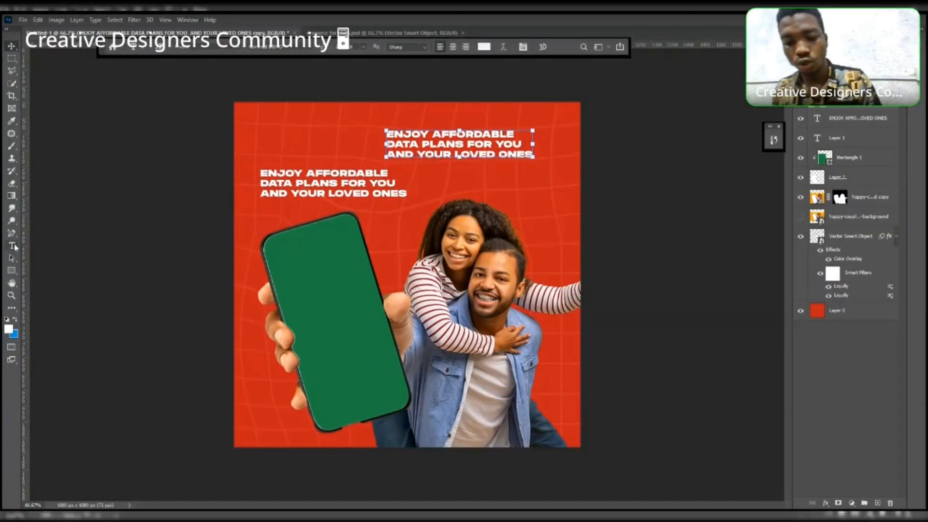
{"action": "left_click", "coordinate": [438, 144]}
{"action": "key", "text": "ctrl+a"}
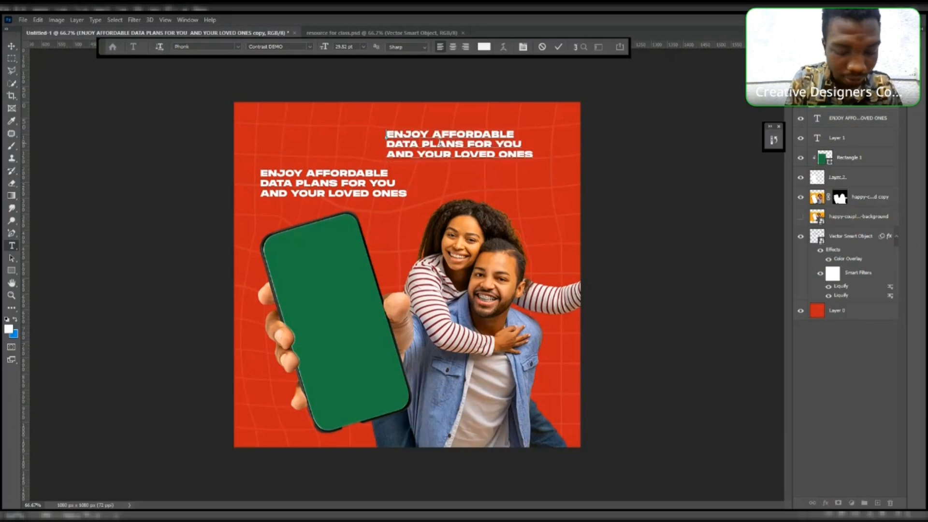
{"action": "key", "text": "BackSpace"}
{"action": "type", "text": "m"}
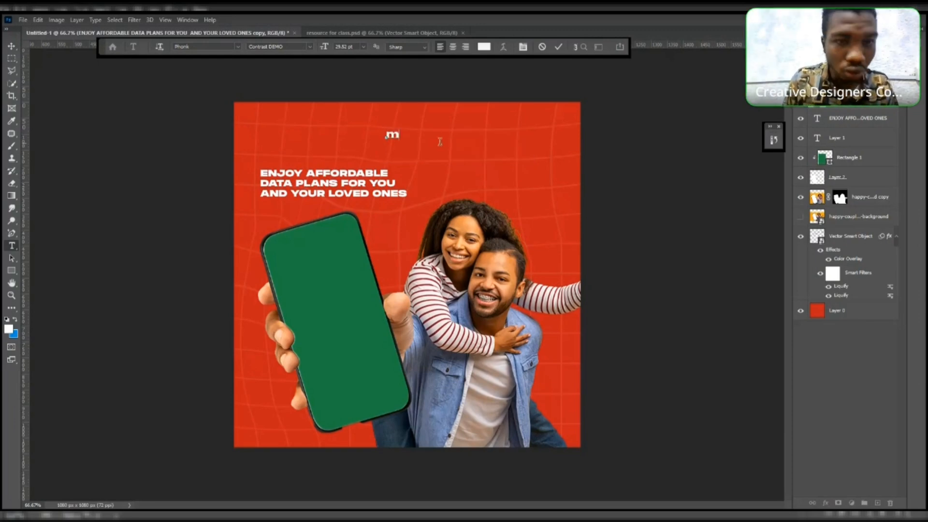
{"action": "type", "text": "tn"}
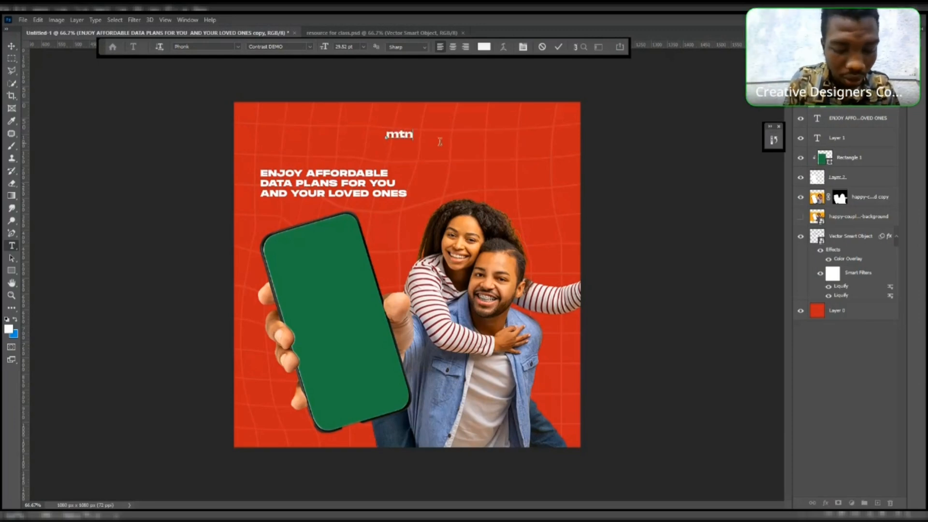
{"action": "key", "text": "BackSpace"}
{"action": "key", "text": "BackSpace"}
{"action": "key", "text": "BackSpace"}
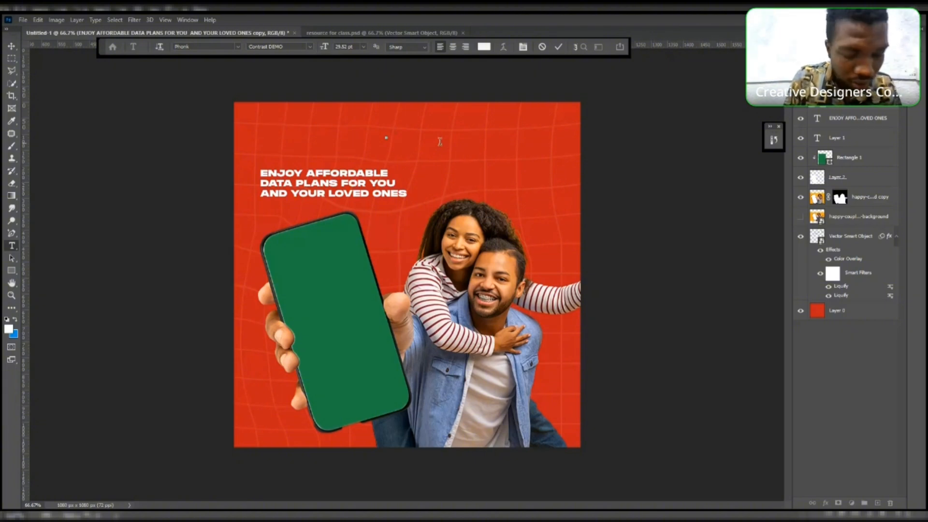
{"action": "type", "text": "MTN"}
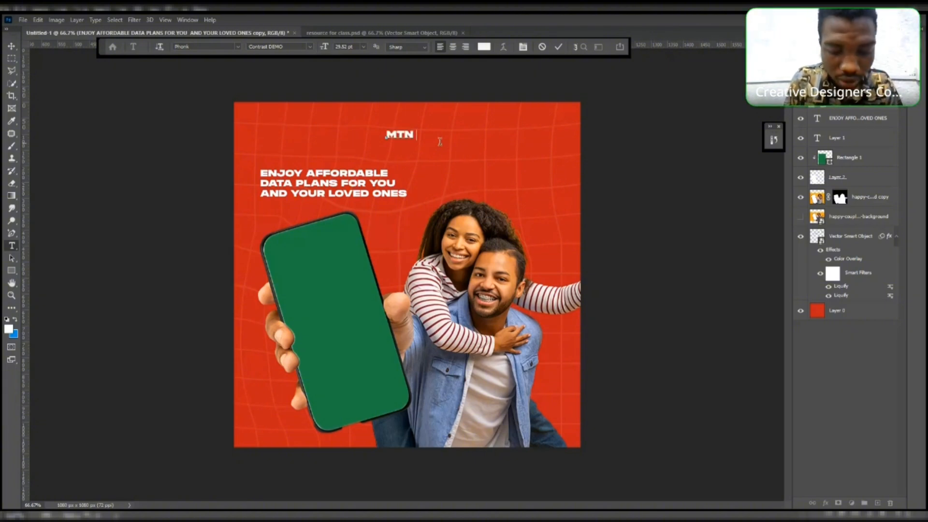
{"action": "type", "text": " SM"}
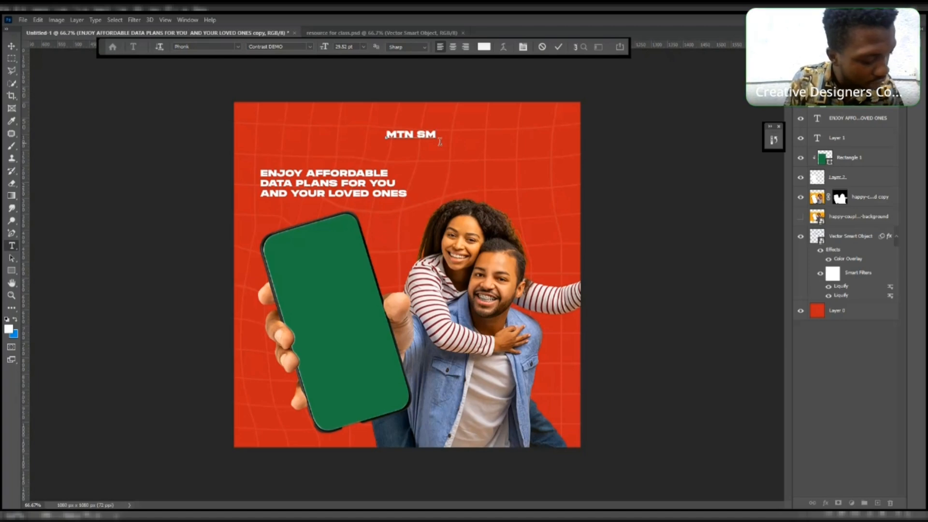
{"action": "type", "text": "E D"}
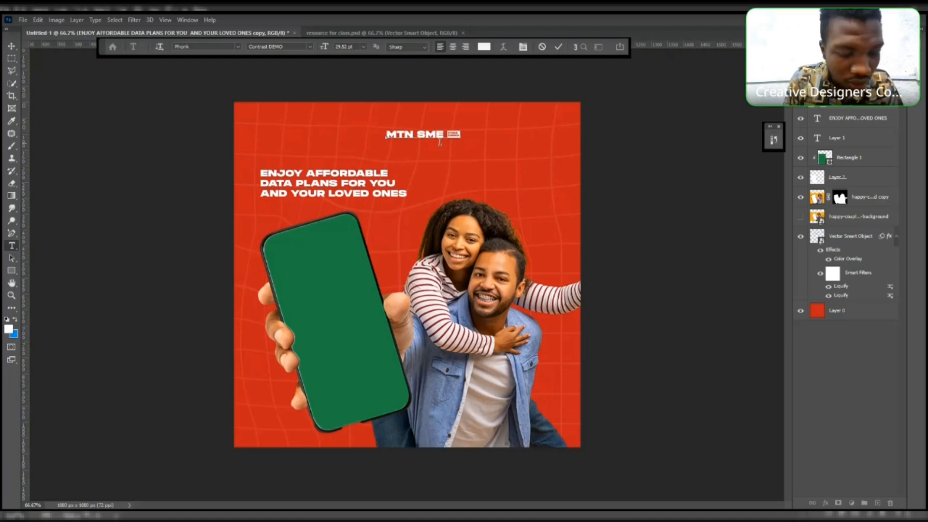
{"action": "type", "text": "n"}
{"action": "key", "text": "BackSpace"}
{"action": "type", "text": "N"}
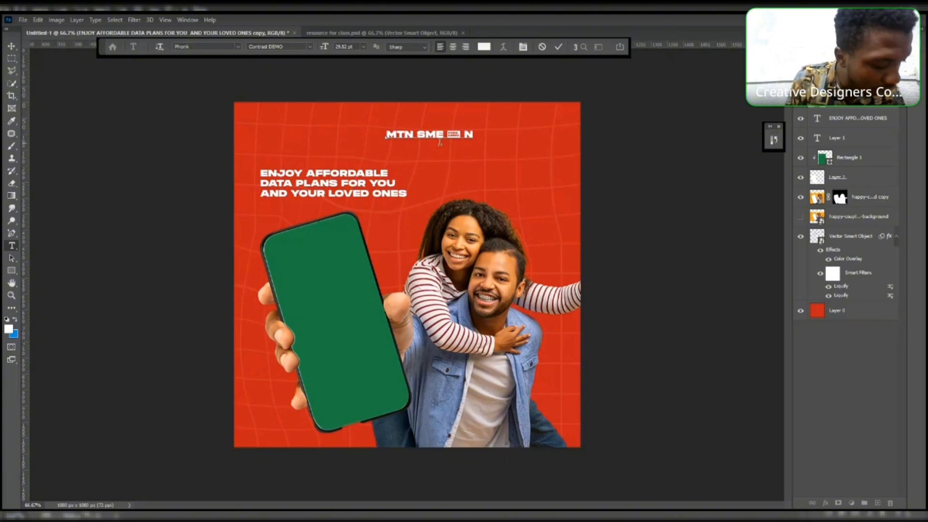
{"action": "type", "text": "2"}
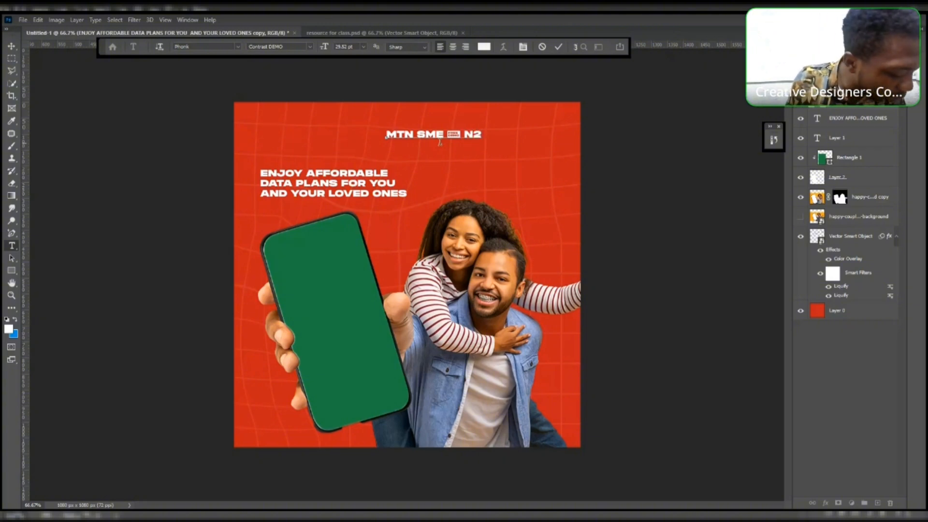
{"action": "type", "text": "6"}
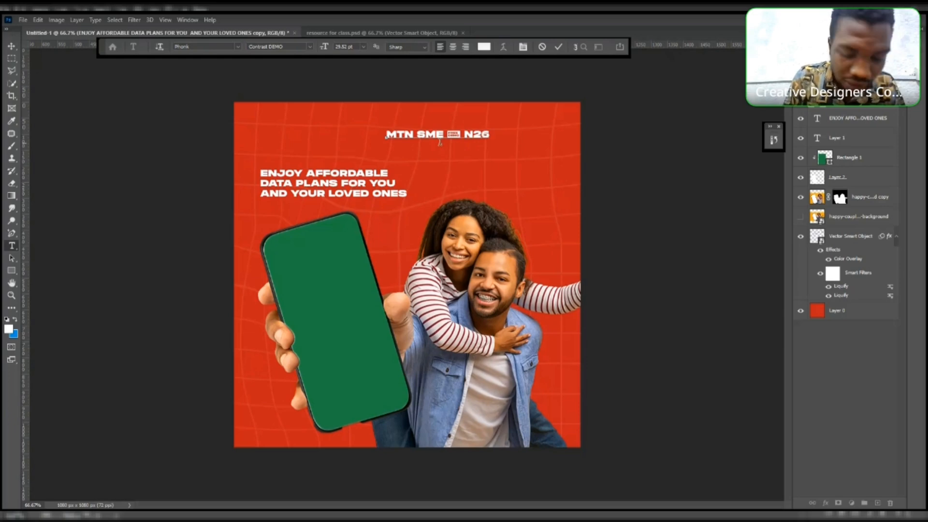
{"action": "type", "text": "9"}
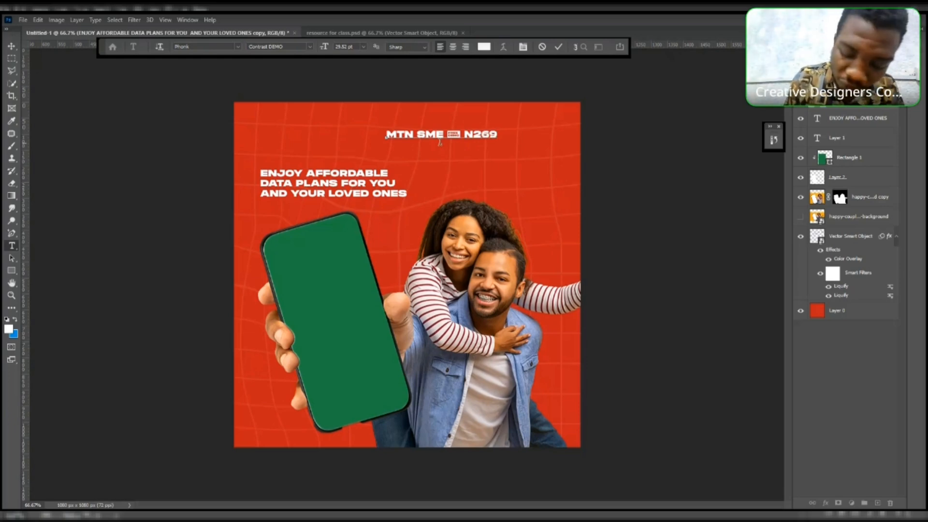
{"action": "type", "text": "/"}
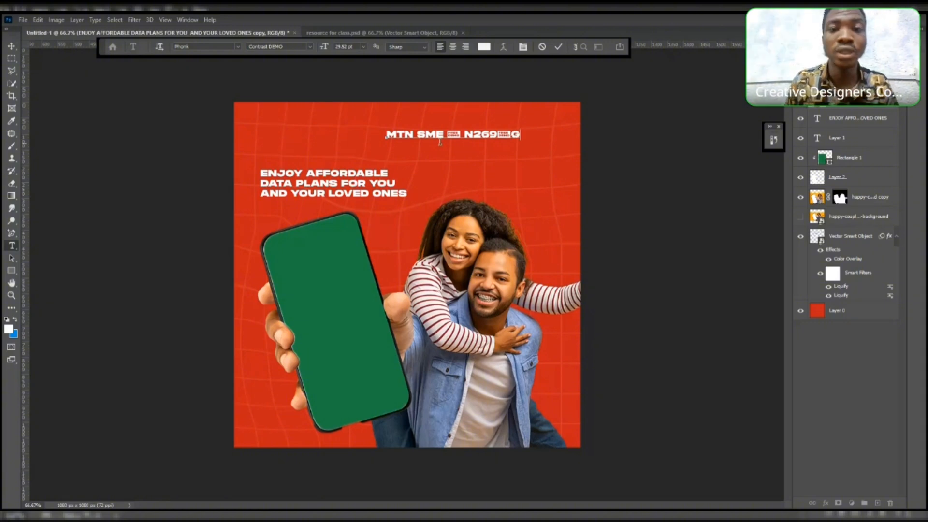
{"action": "type", "text": "GB"}
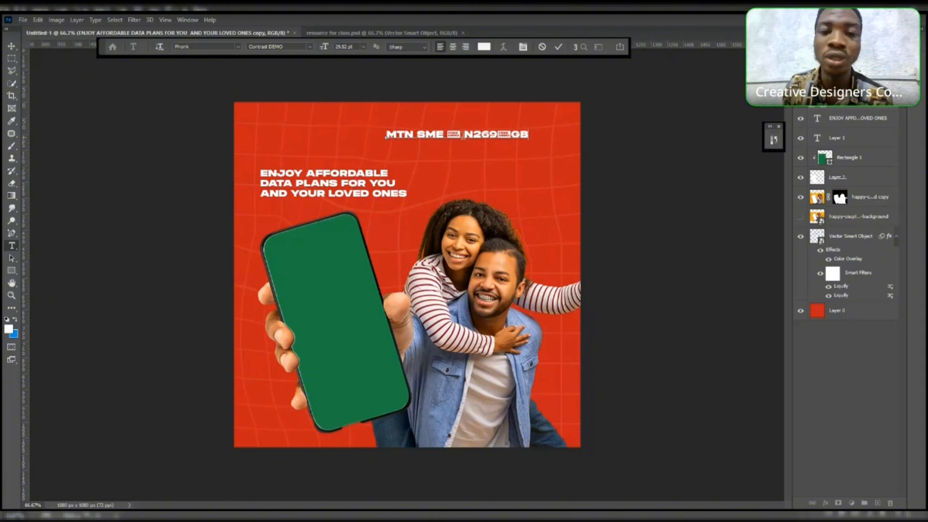
- Set the dash character in the price line to the Gobold Bold font
{"action": "left_click_drag", "start_coordinate": [463, 135], "coordinate": [450, 136]}
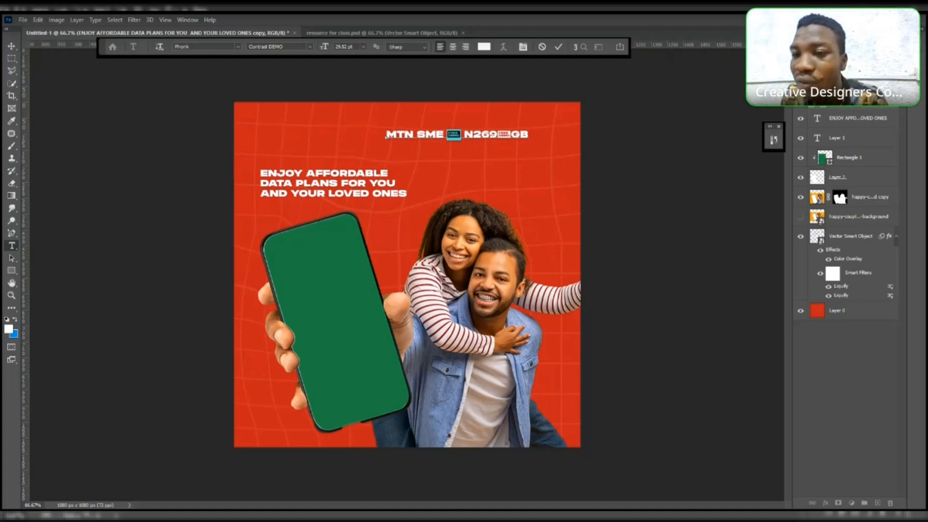
{"action": "left_click", "coordinate": [837, 40]}
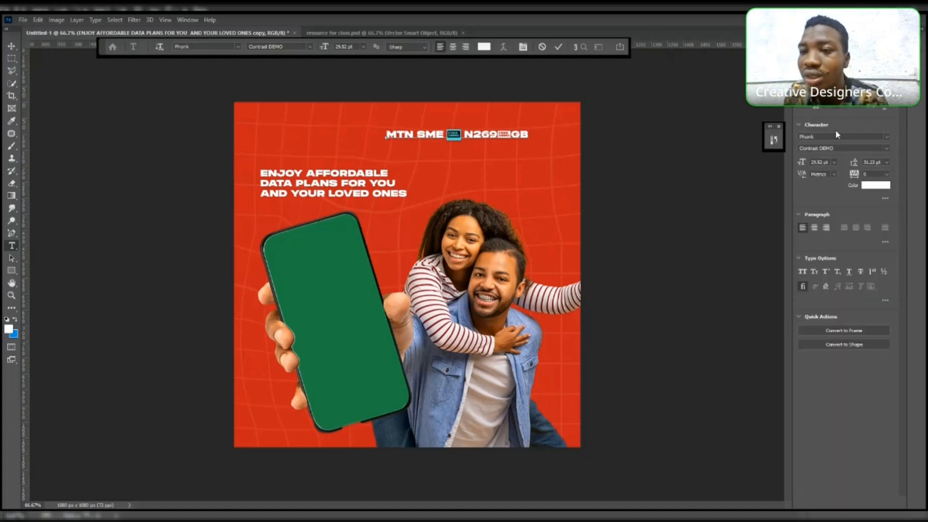
{"action": "left_click", "coordinate": [887, 136]}
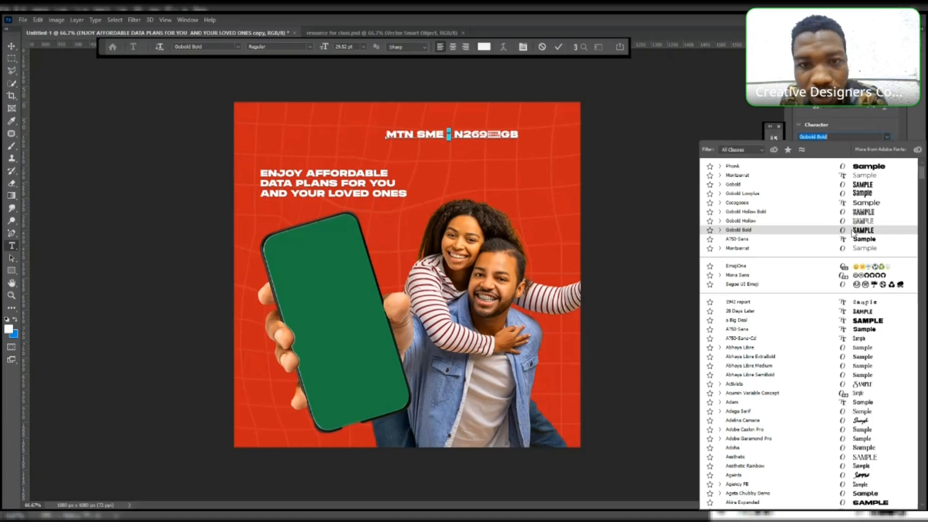
{"action": "key", "text": "Escape"}
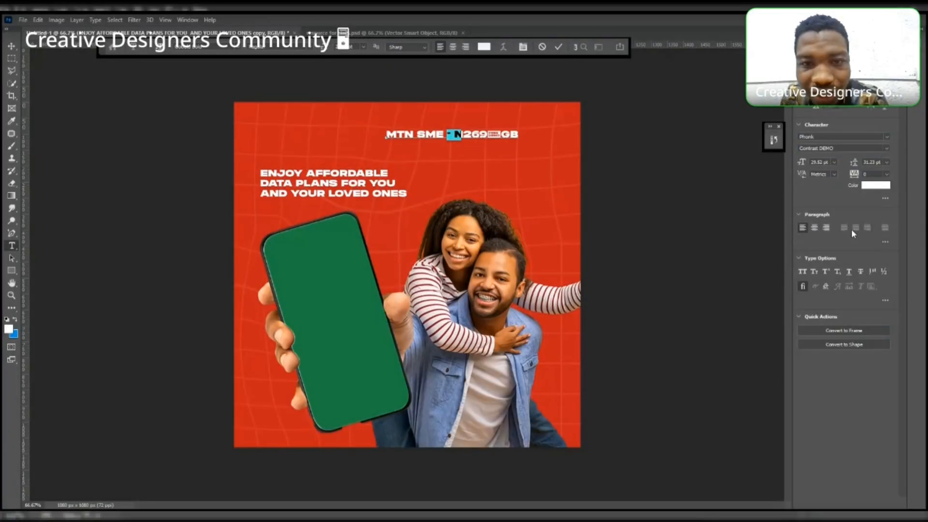
- Set the slash character in the price line to the A750-Sans font
{"action": "left_click", "coordinate": [458, 134]}
{"action": "left_click_drag", "start_coordinate": [501, 134], "coordinate": [489, 135]}
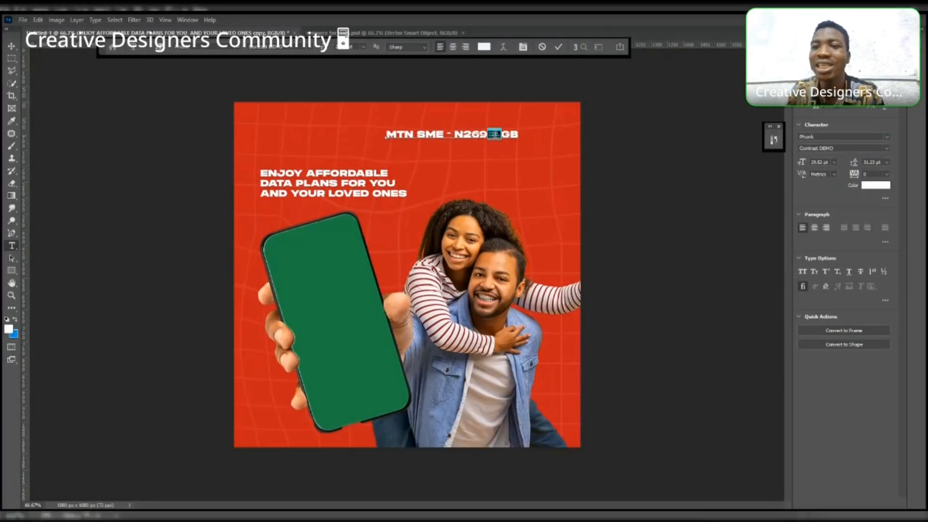
{"action": "left_click", "coordinate": [885, 139]}
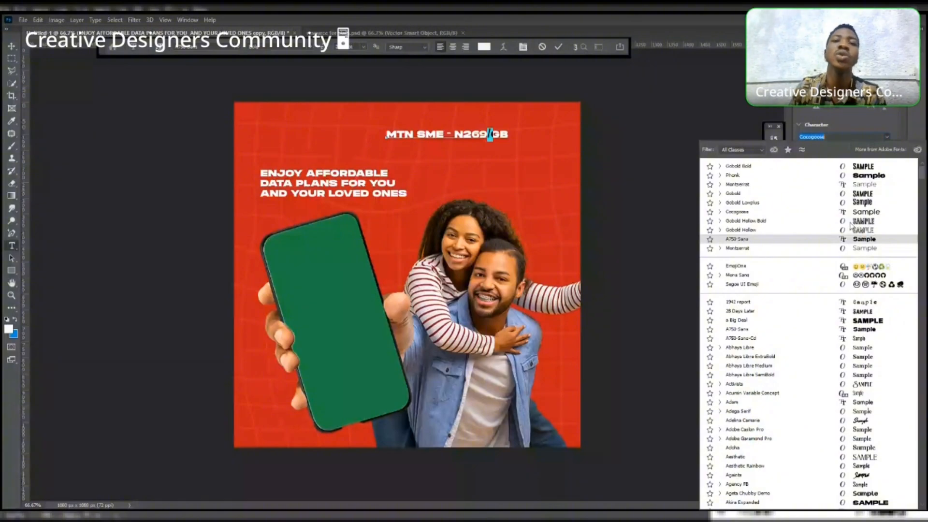
{"action": "left_click", "coordinate": [851, 238]}
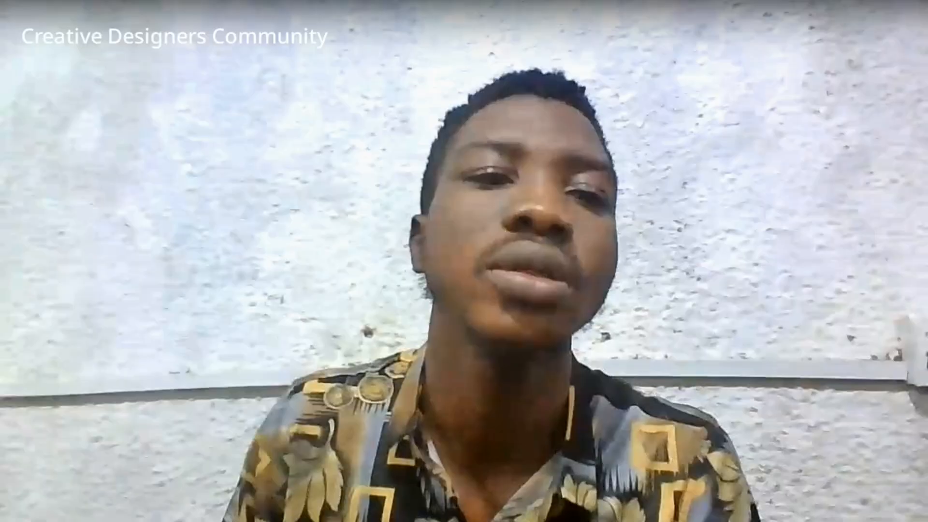
- Commit the text and nudge the price line slightly lower on the canvas
{"action": "left_click", "coordinate": [11, 49]}
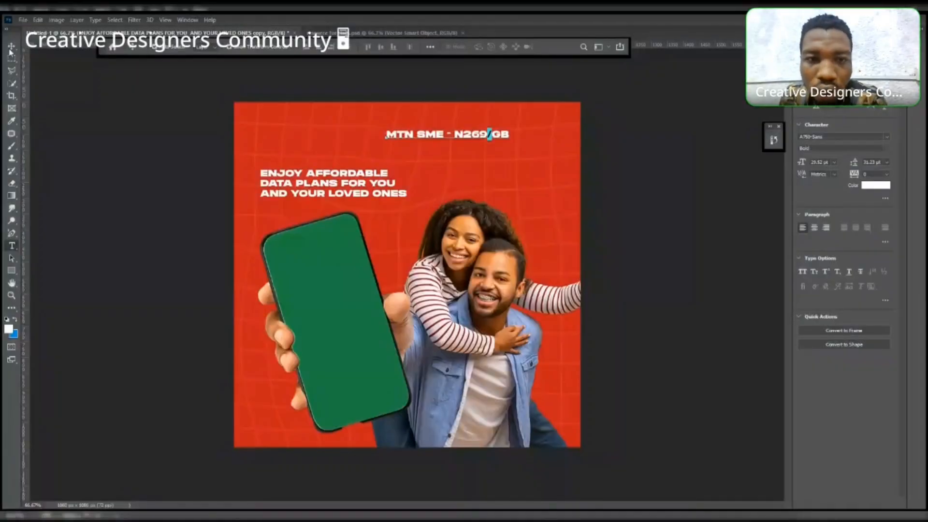
{"action": "left_click", "coordinate": [139, 127]}
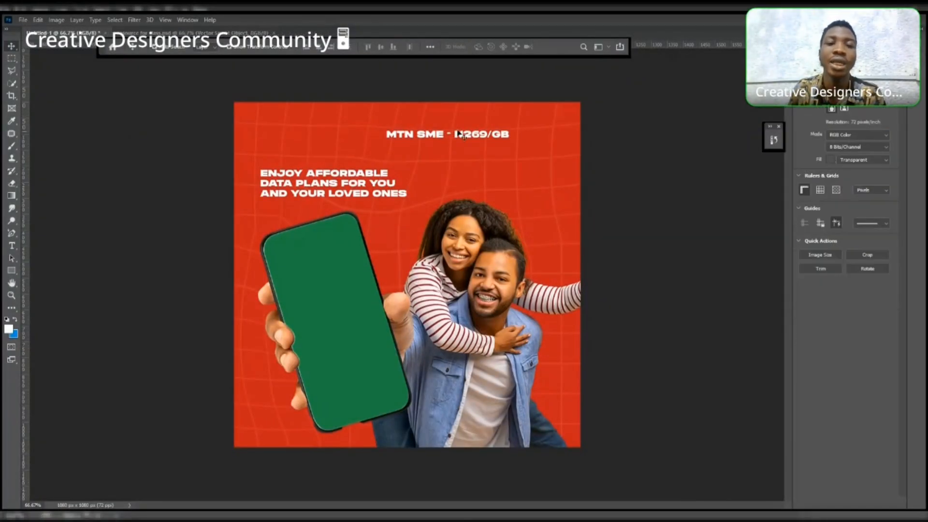
{"action": "left_click_drag", "start_coordinate": [463, 136], "coordinate": [456, 143]}
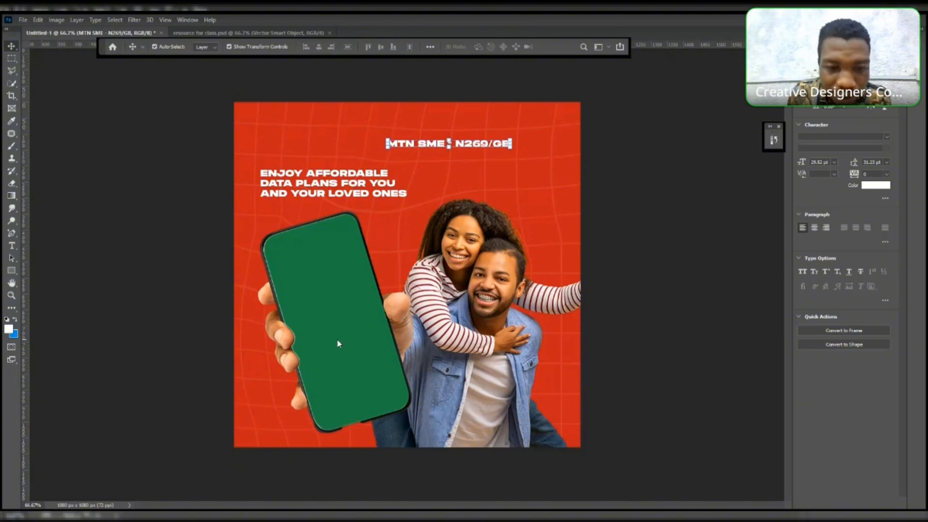
- Paste the page-curl graphic onto the canvas and flip it horizontally
{"action": "key", "text": "ctrl+v"}
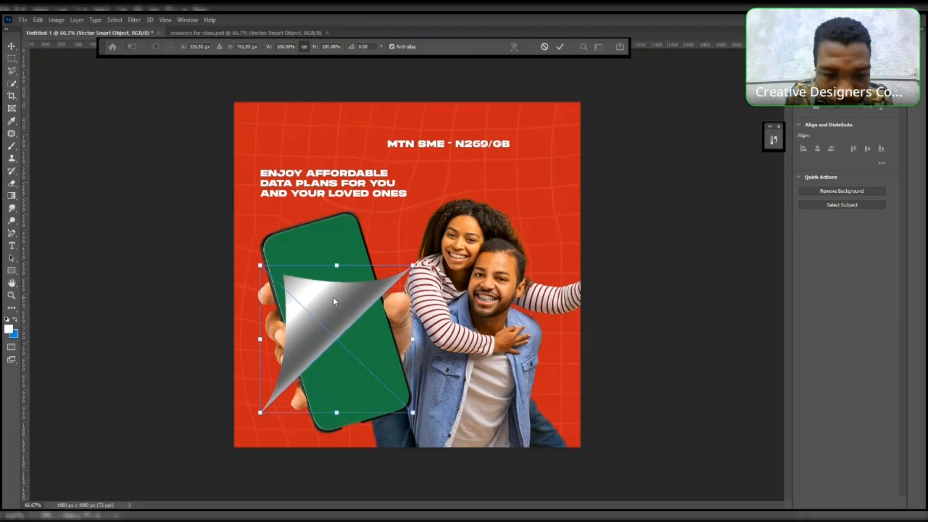
{"action": "right_click", "coordinate": [316, 290]}
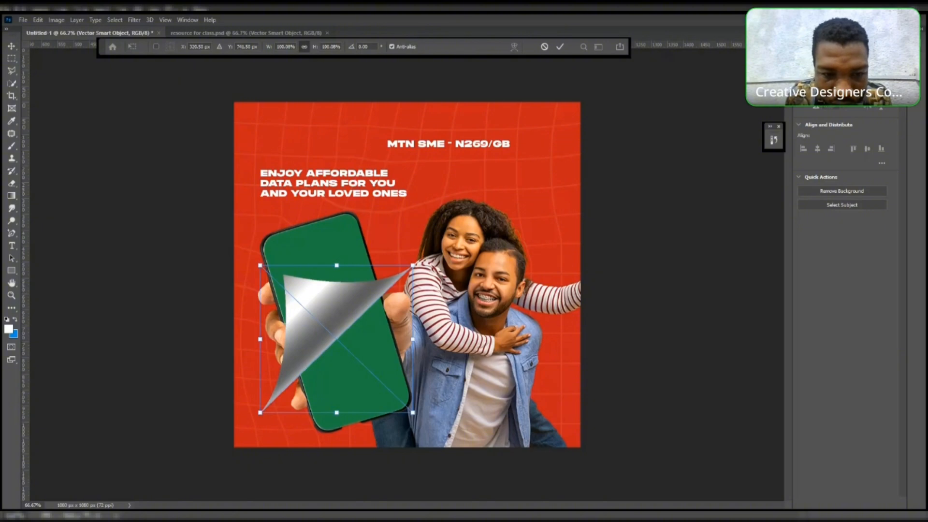
{"action": "left_click", "coordinate": [371, 448]}
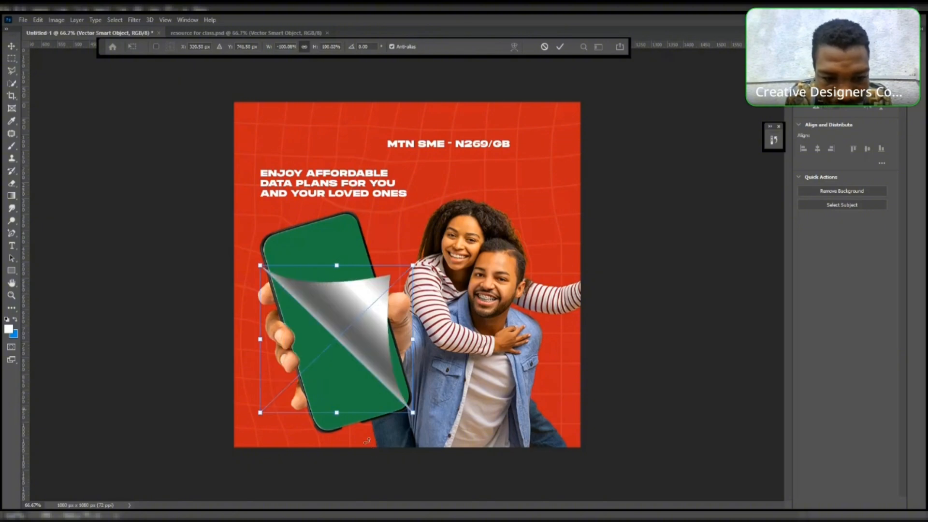
- Scale the page curl down to about 43% and position it in the canvas's lower-left corner
{"action": "left_click_drag", "start_coordinate": [365, 344], "coordinate": [291, 426]}
{"action": "left_click_drag", "start_coordinate": [350, 496], "coordinate": [276, 434]}
{"action": "left_click_drag", "start_coordinate": [247, 371], "coordinate": [279, 409]}
{"action": "left_click_drag", "start_coordinate": [308, 472], "coordinate": [291, 447]}
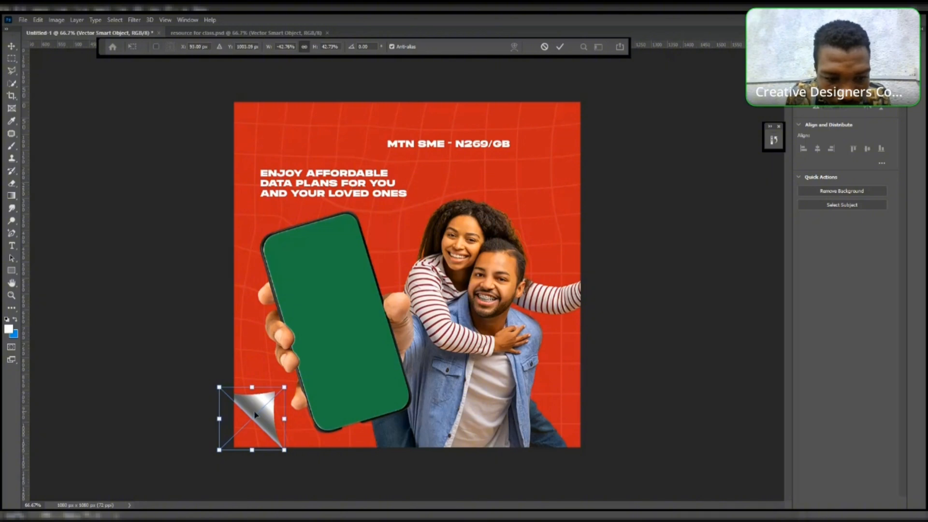
{"action": "left_click_drag", "start_coordinate": [257, 416], "coordinate": [269, 420]}
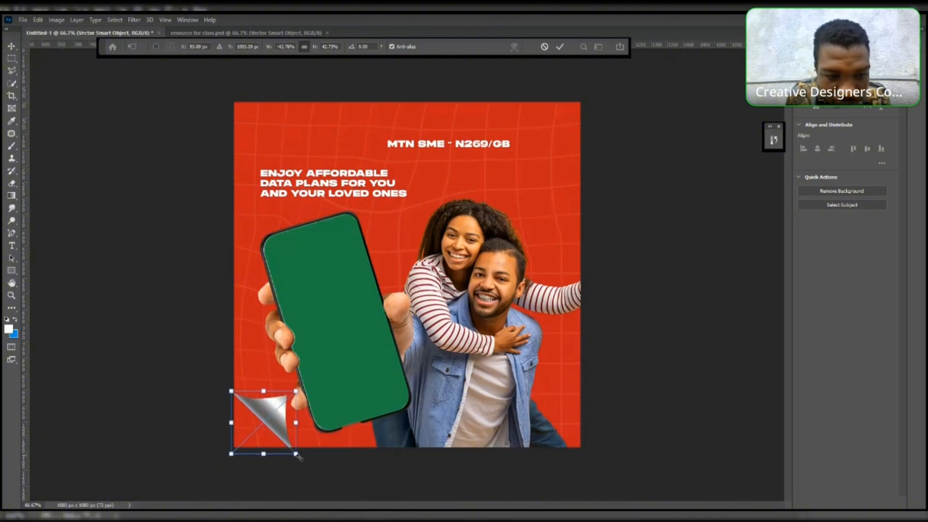
{"action": "left_click_drag", "start_coordinate": [298, 456], "coordinate": [293, 451]}
{"action": "left_click_drag", "start_coordinate": [278, 413], "coordinate": [276, 415]}
{"action": "left_click", "coordinate": [12, 50]}
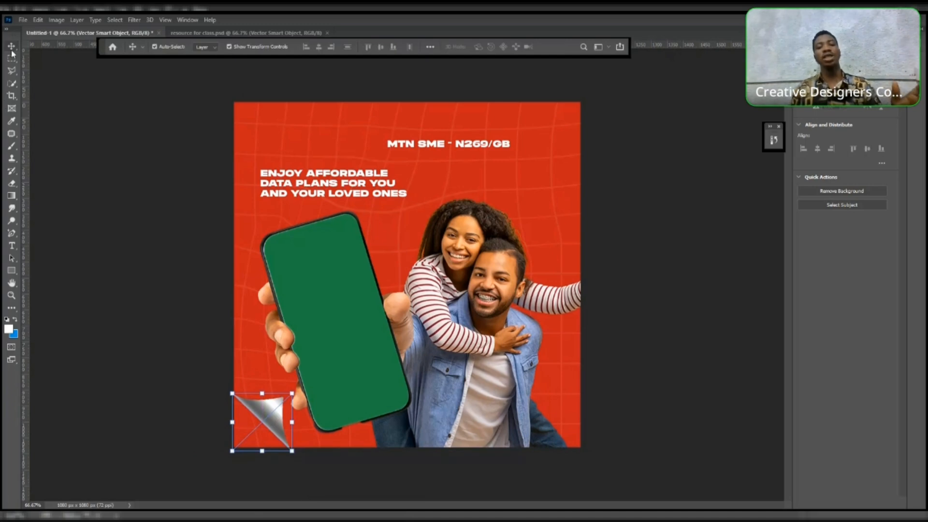
{"action": "left_click", "coordinate": [77, 144]}
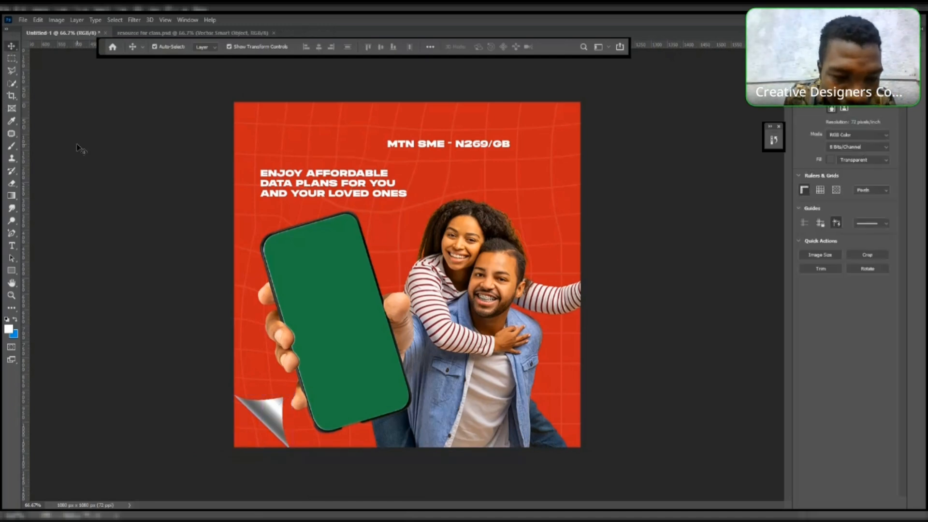
- Enlarge the page curl slightly to about 43.24% so it fills the lower-left corner, and commit
{"action": "left_click", "coordinate": [269, 422]}
{"action": "left_click_drag", "start_coordinate": [223, 384], "coordinate": [217, 380]}
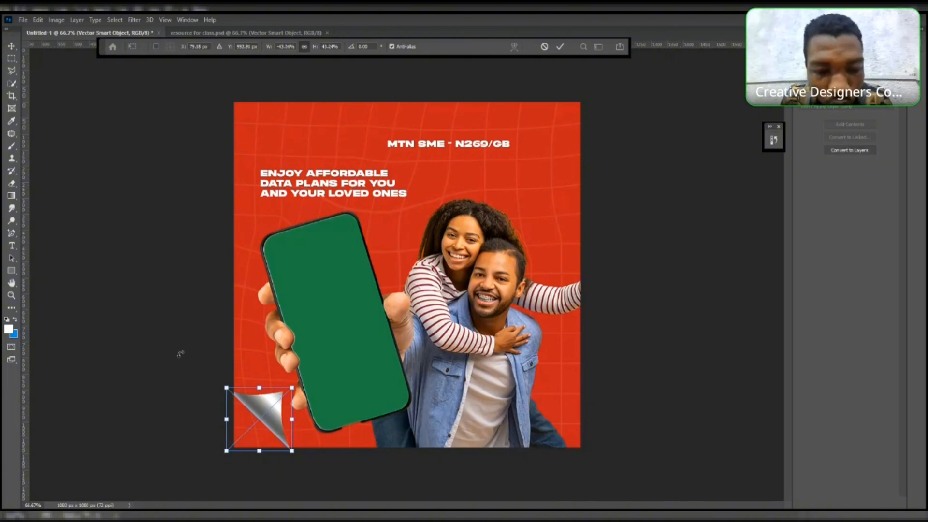
{"action": "key", "text": "Return"}
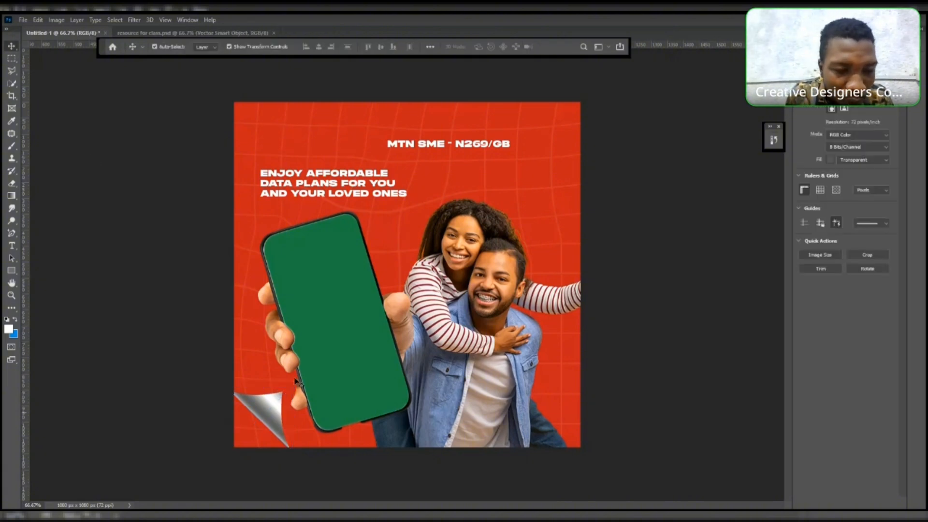
- Draw a rectangle shape about 130 px wide in the canvas's lower-left corner, under the page curl
{"action": "key", "text": "u"}
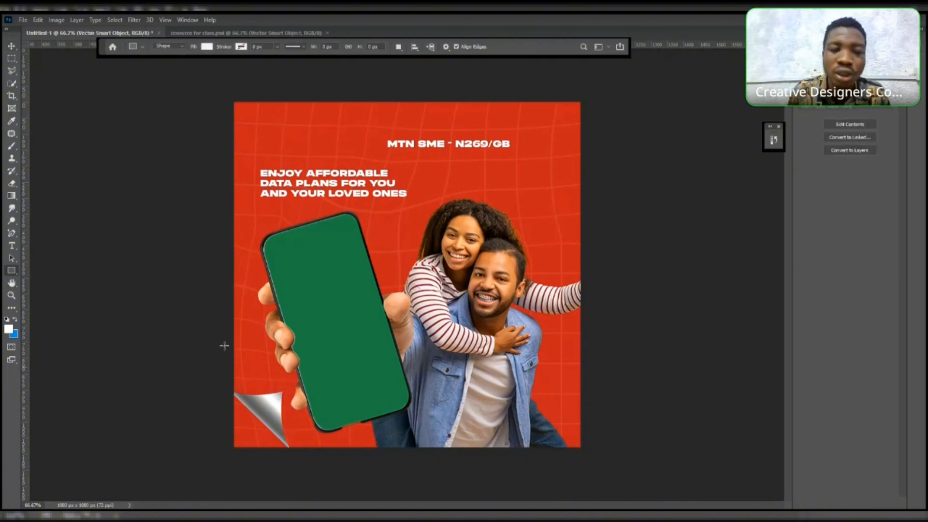
{"action": "left_click_drag", "start_coordinate": [213, 384], "coordinate": [287, 450]}
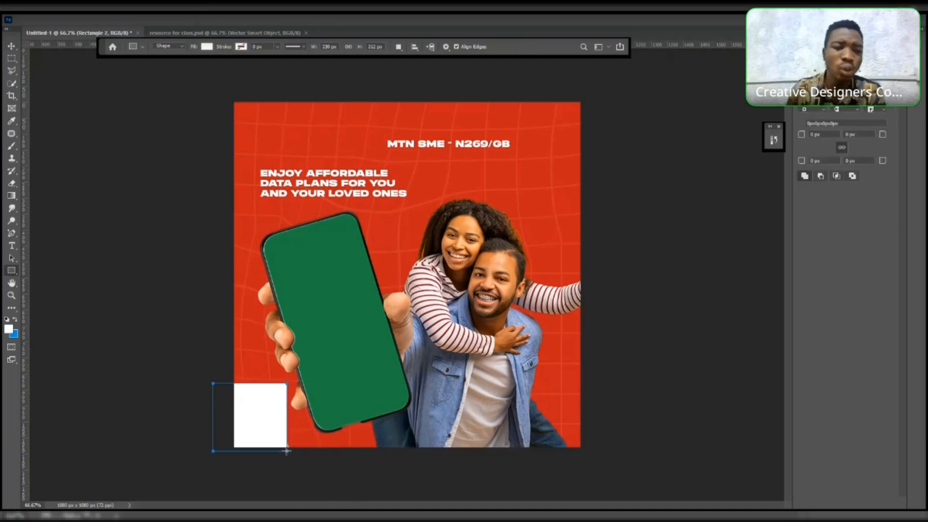
{"action": "left_click", "coordinate": [11, 46]}
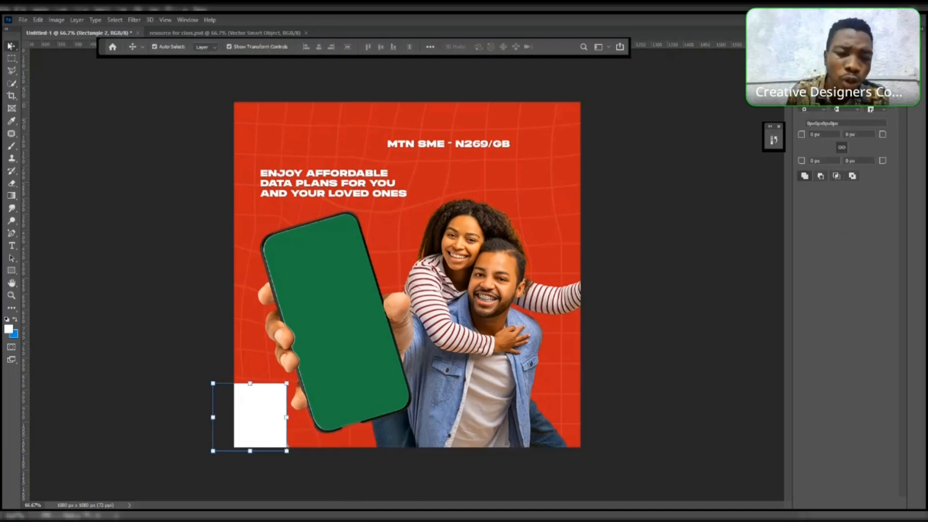
{"action": "left_click", "coordinate": [46, 69]}
{"action": "left_click", "coordinate": [252, 404]}
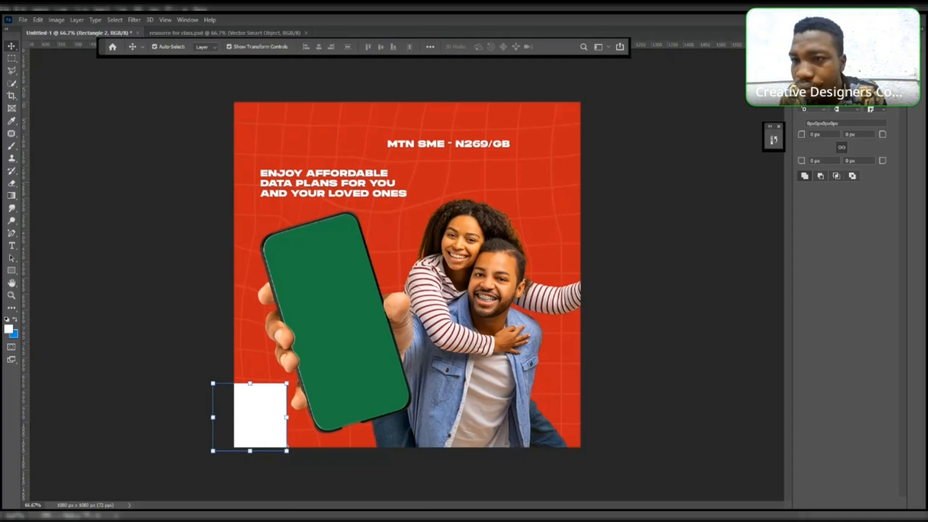
- Fill the new rectangle with the yellow-green recently used colour
{"action": "left_click", "coordinate": [804, 96]}
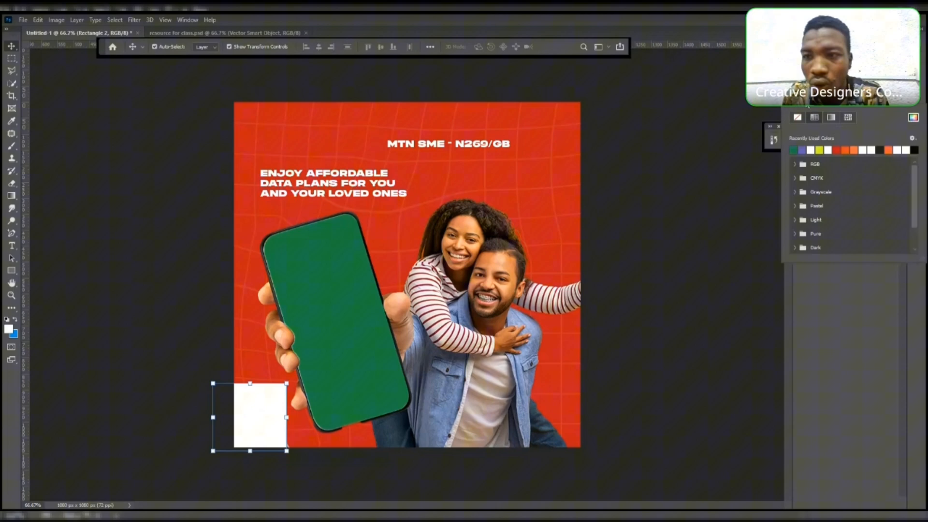
{"action": "left_click", "coordinate": [820, 149]}
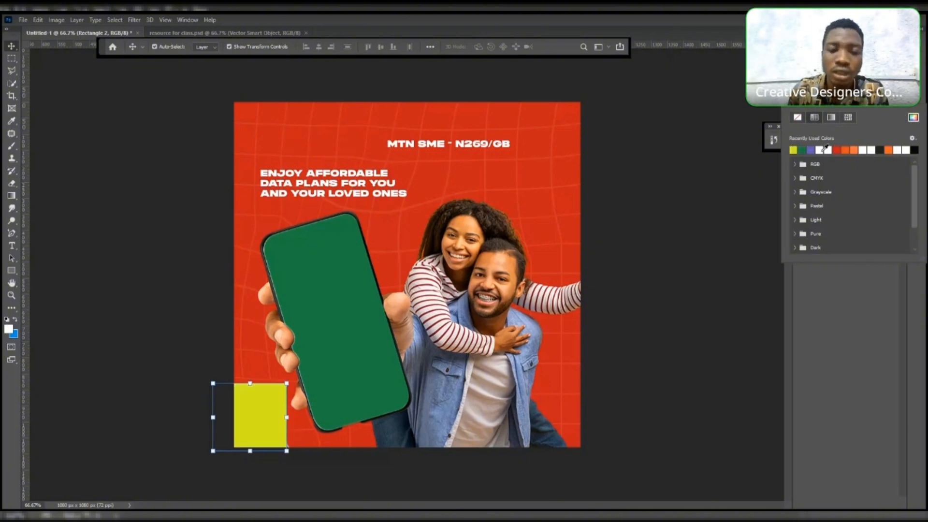
{"action": "left_click", "coordinate": [641, 195]}
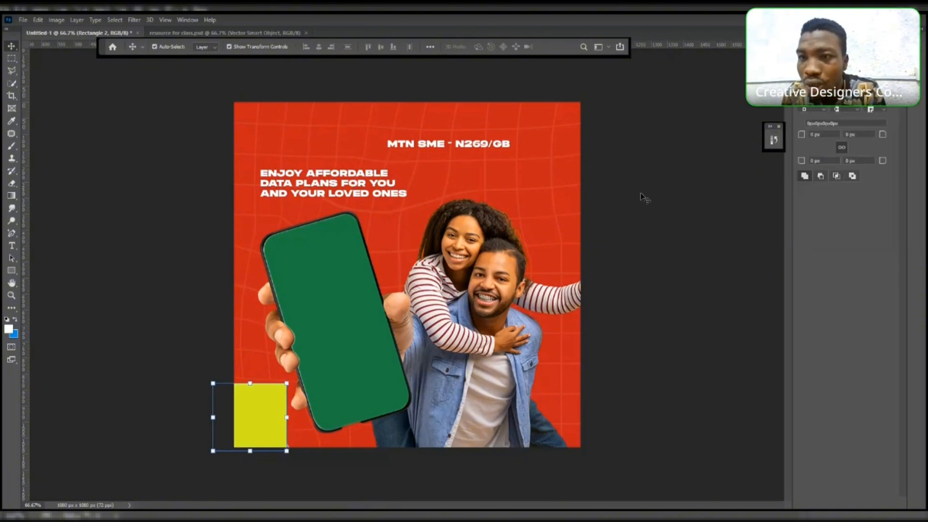
{"action": "left_click", "coordinate": [641, 195]}
{"action": "left_click", "coordinate": [261, 403]}
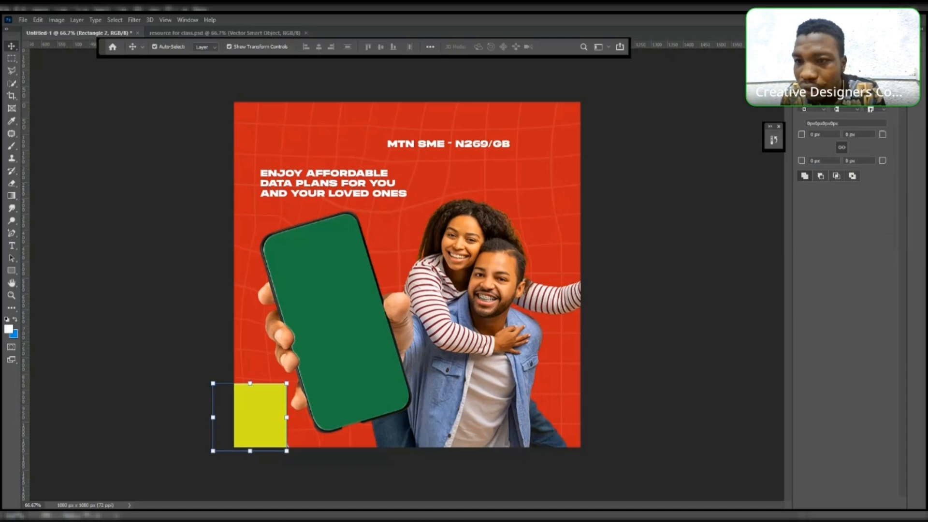
- Move the rectangle layer below the page-curl layer in the stack
{"action": "left_click", "coordinate": [806, 46]}
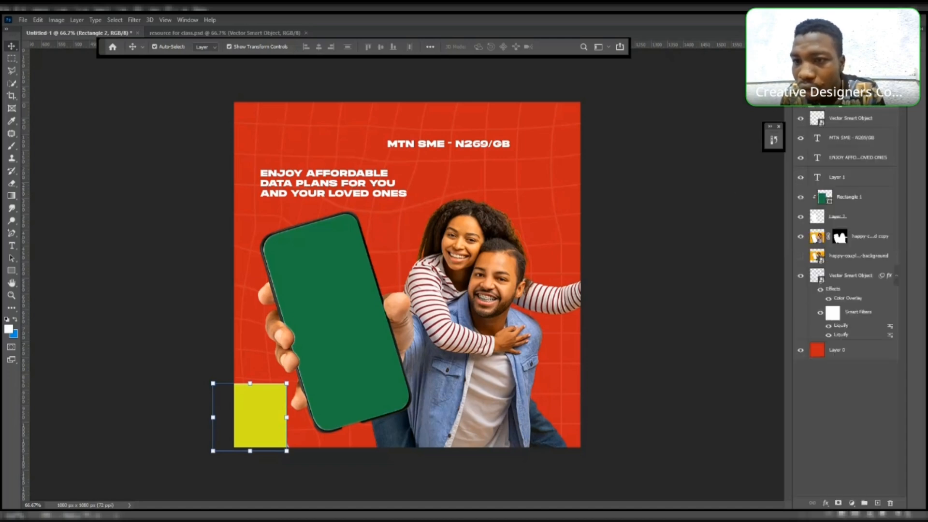
{"action": "left_click_drag", "start_coordinate": [834, 98], "coordinate": [837, 156]}
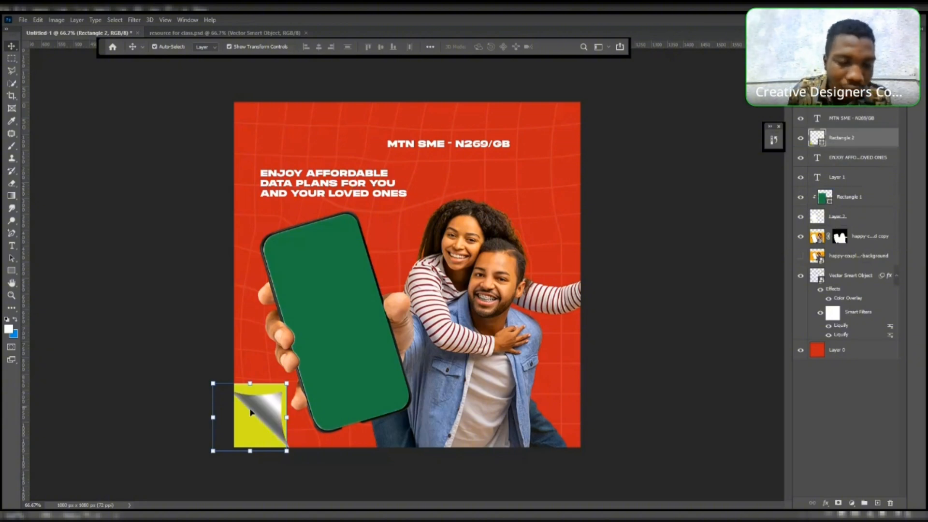
- Free-transform the rectangle, pulling its top-left corner inward so it forms a triangle behind the curl, and commit
{"action": "left_click_drag", "start_coordinate": [247, 385], "coordinate": [248, 390]}
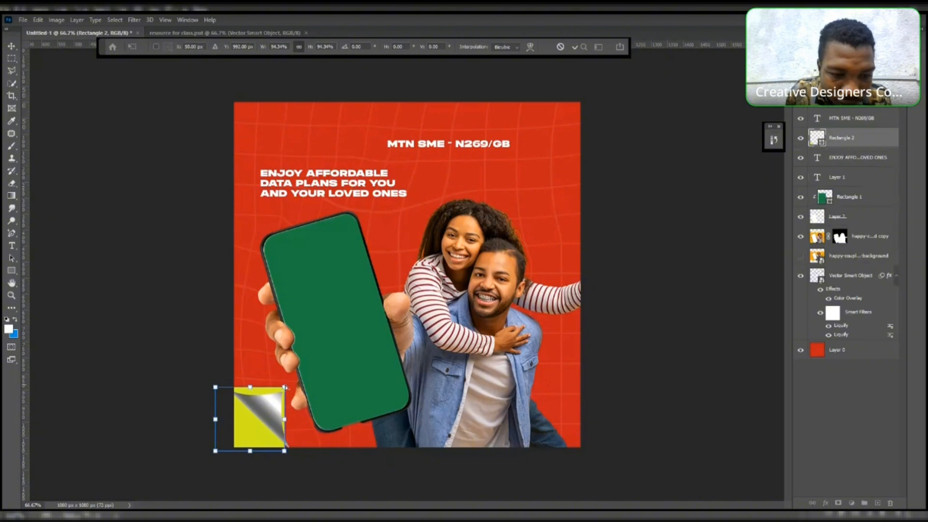
{"action": "left_click_drag", "start_coordinate": [285, 387], "coordinate": [285, 387]}
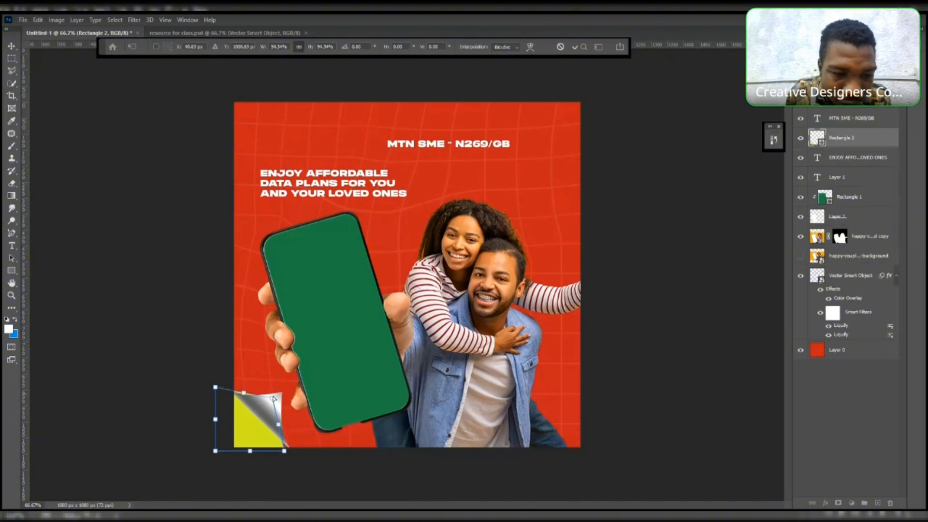
{"action": "left_click_drag", "start_coordinate": [216, 387], "coordinate": [235, 396]}
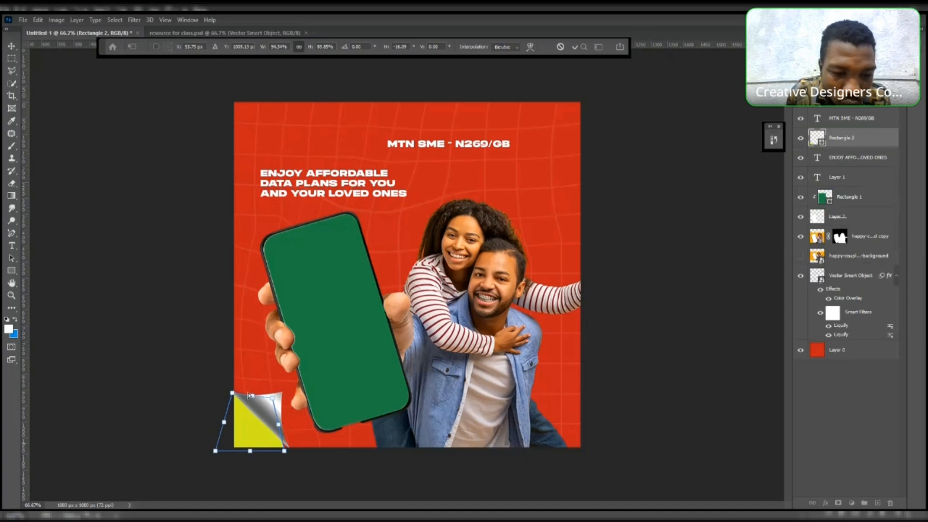
{"action": "left_click_drag", "start_coordinate": [286, 453], "coordinate": [289, 452]}
{"action": "key", "text": "Return"}
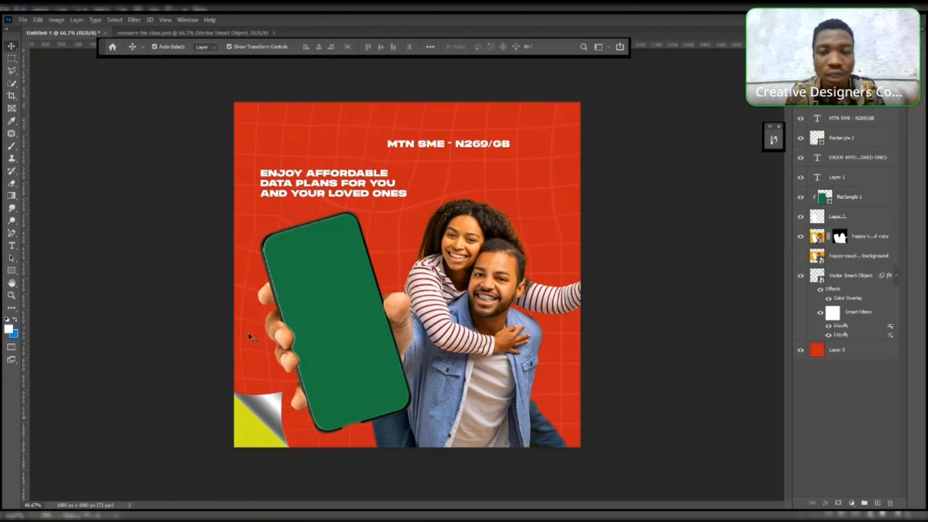
- Cycle through the rectangle layer's blend modes until the corner shows a yellow tone
{"action": "left_click", "coordinate": [250, 431]}
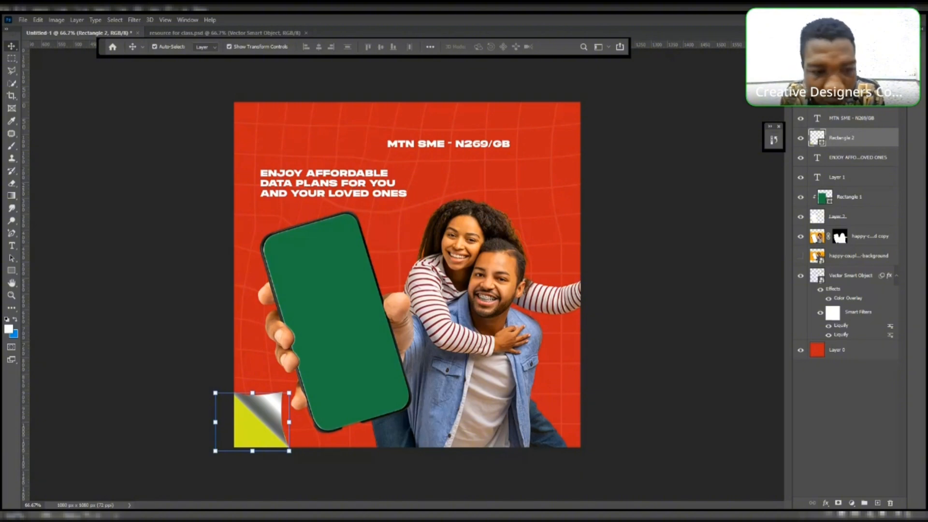
{"action": "key", "text": "ctrl+z"}
{"action": "key", "text": "ctrl+shift+z"}
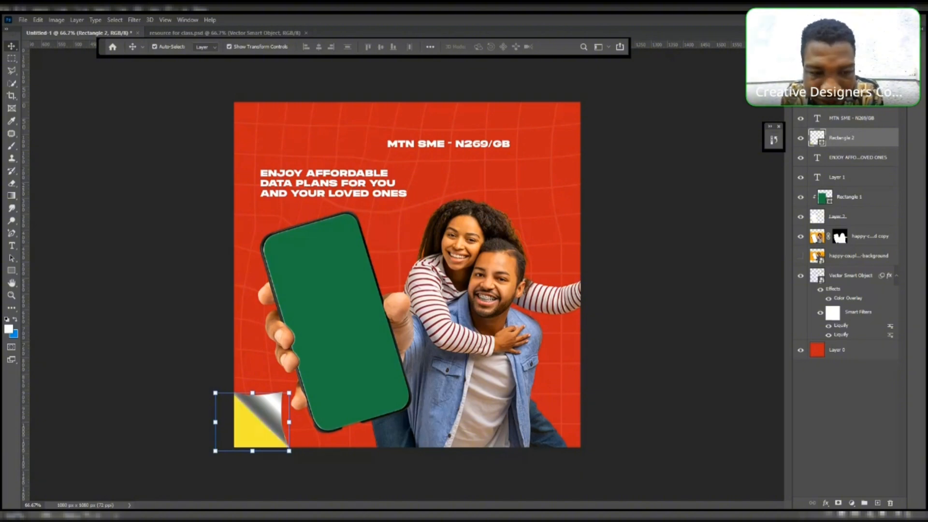
{"action": "key", "text": "ctrl+z"}
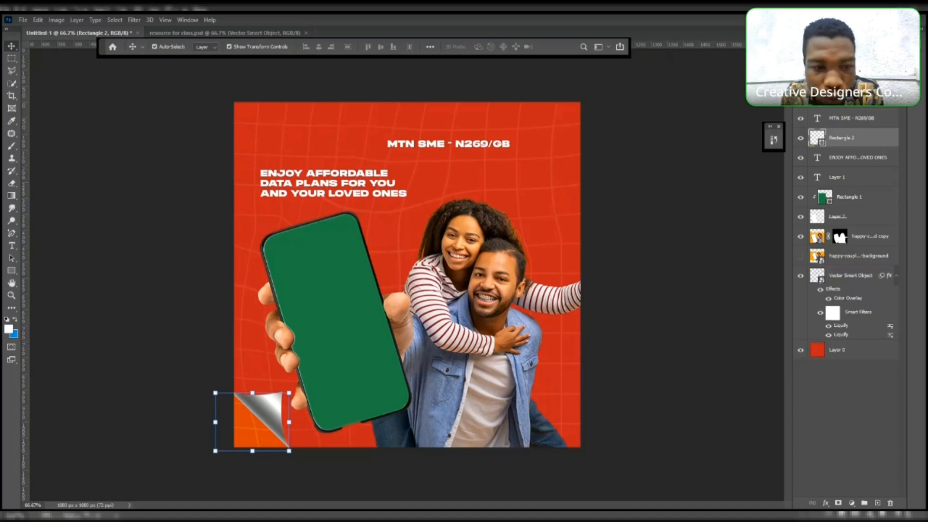
{"action": "key", "text": "ctrl+shift+z"}
{"action": "key", "text": "shift+plus"}
{"action": "key", "text": "shift+plus"}
{"action": "key", "text": "shift+plus"}
{"action": "key", "text": "shift+plus"}
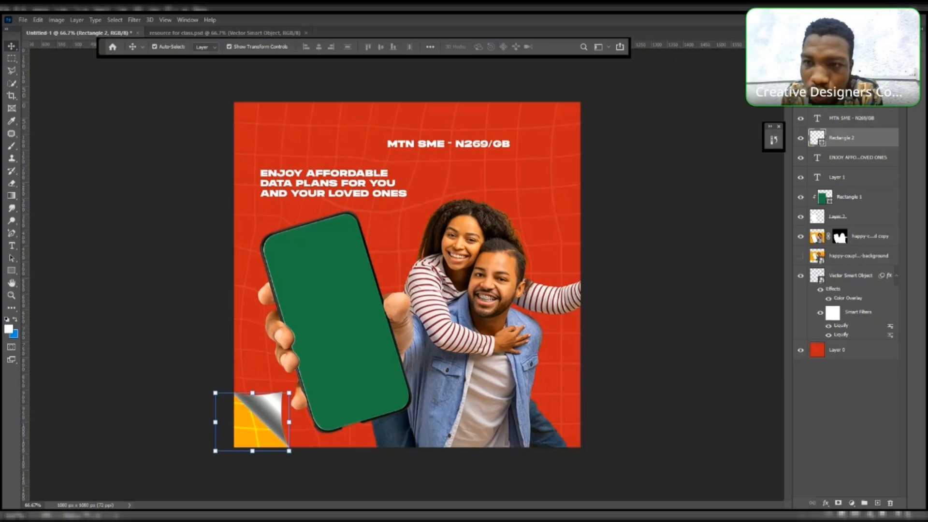
{"action": "key", "text": "shift+plus"}
{"action": "key", "text": "shift+plus"}
{"action": "key", "text": "shift+plus"}
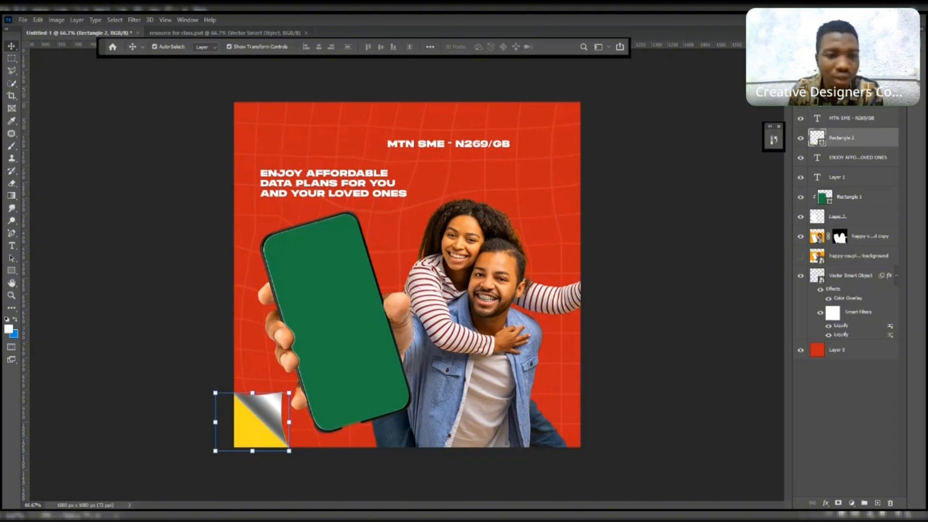
- Duplicate the masked couple cut-out layer and select the lower copy
{"action": "left_click", "coordinate": [699, 193]}
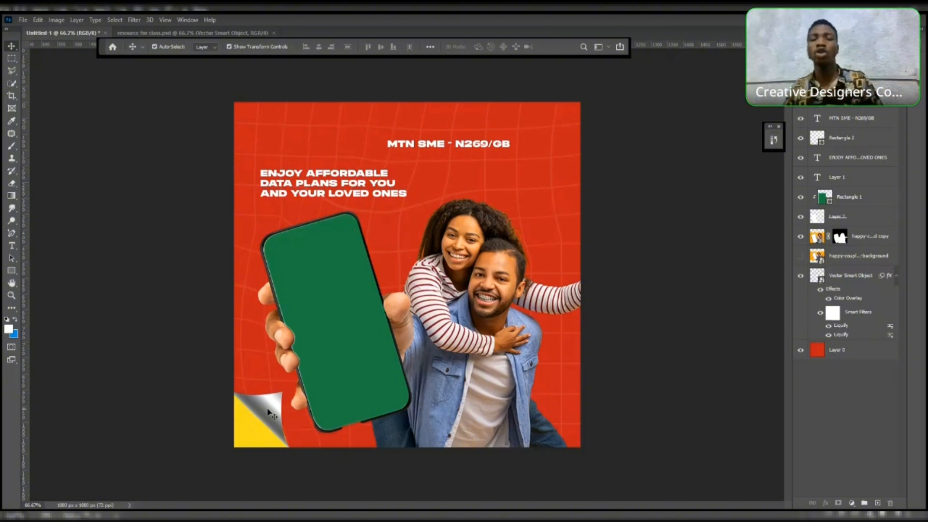
{"action": "left_click", "coordinate": [480, 305]}
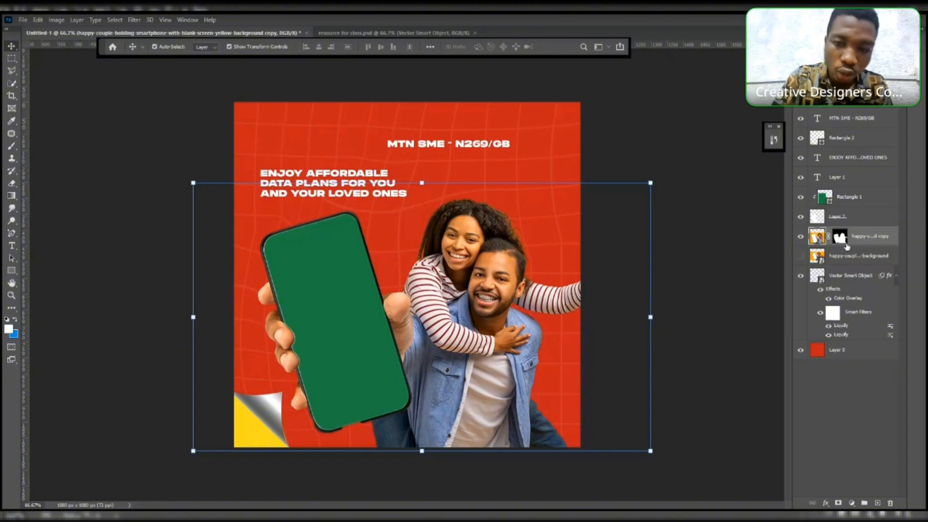
{"action": "key", "text": "ctrl"}
{"action": "key", "text": "ctrl+j"}
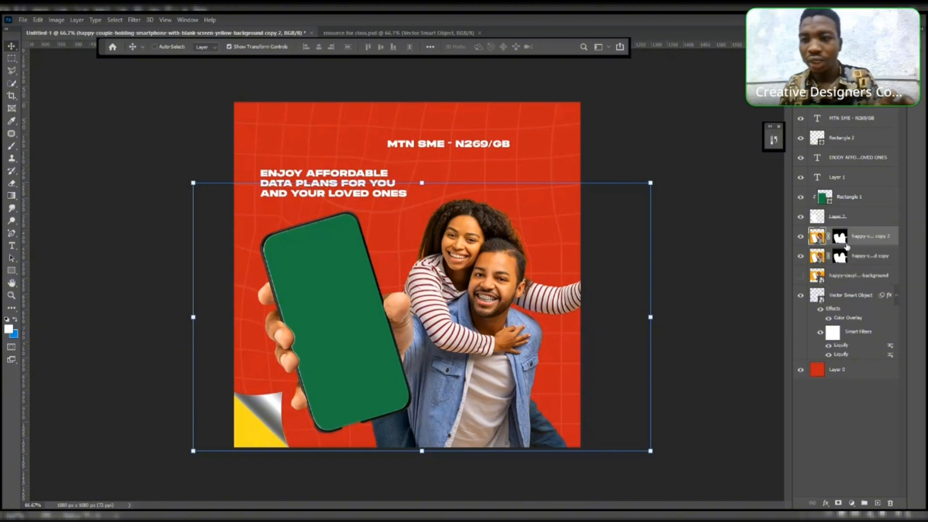
{"action": "key", "text": "ctrl+z"}
{"action": "key", "text": "ctrl+j"}
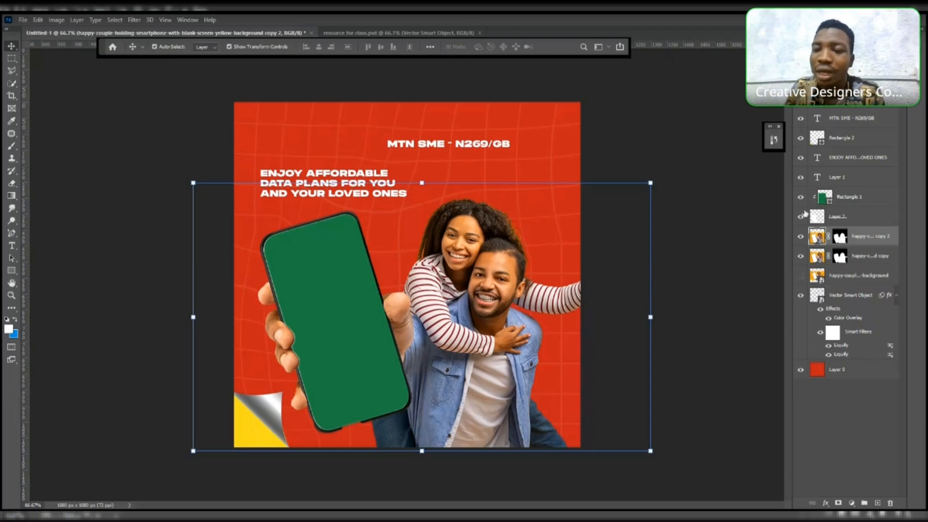
{"action": "left_click", "coordinate": [877, 259]}
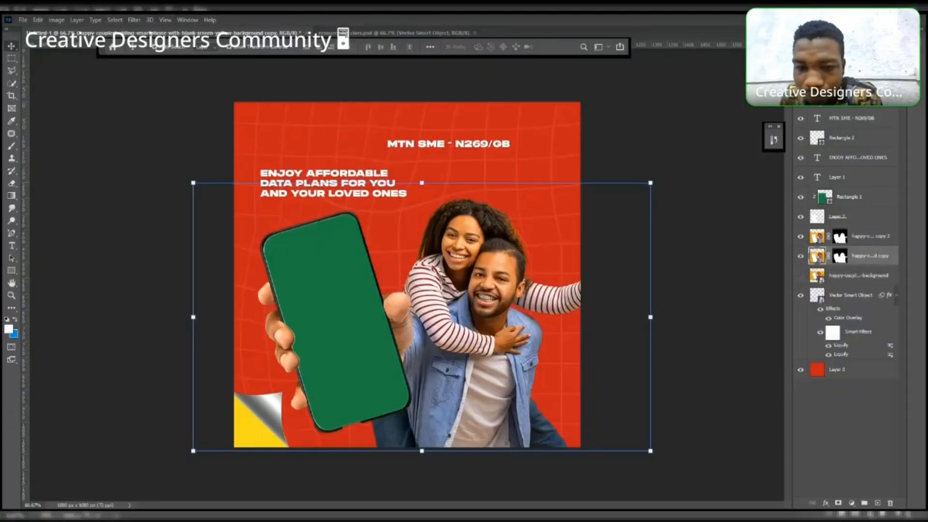
- Apply a white Color Overlay layer style to the lower couple copy
{"action": "double_click", "coordinate": [894, 256]}
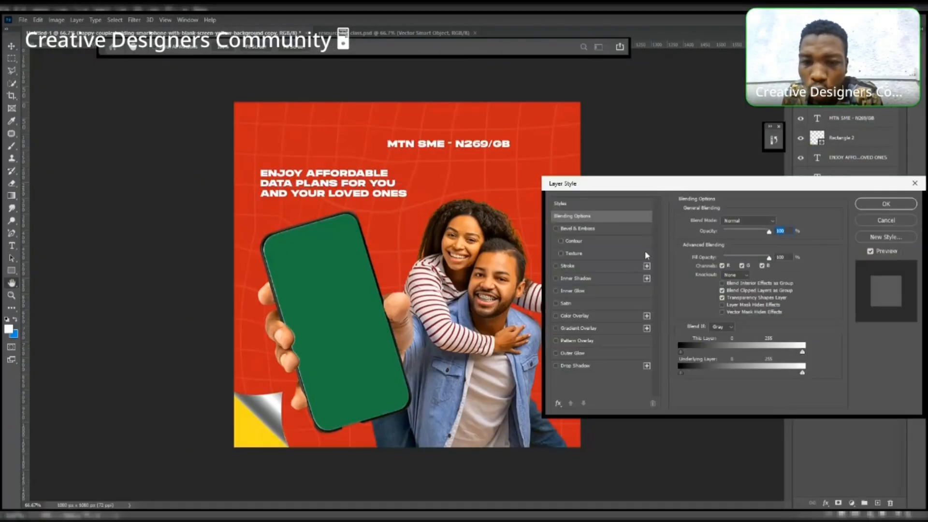
{"action": "left_click", "coordinate": [580, 316]}
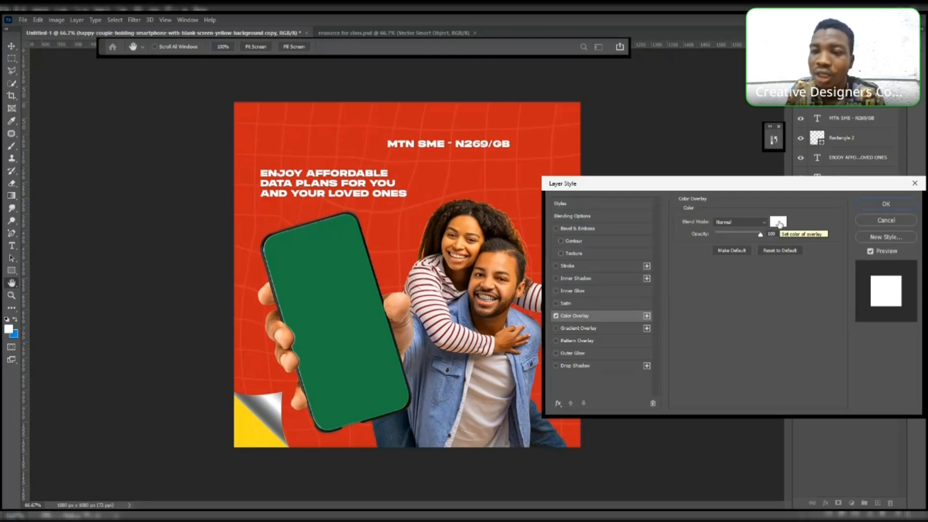
{"action": "left_click", "coordinate": [880, 205]}
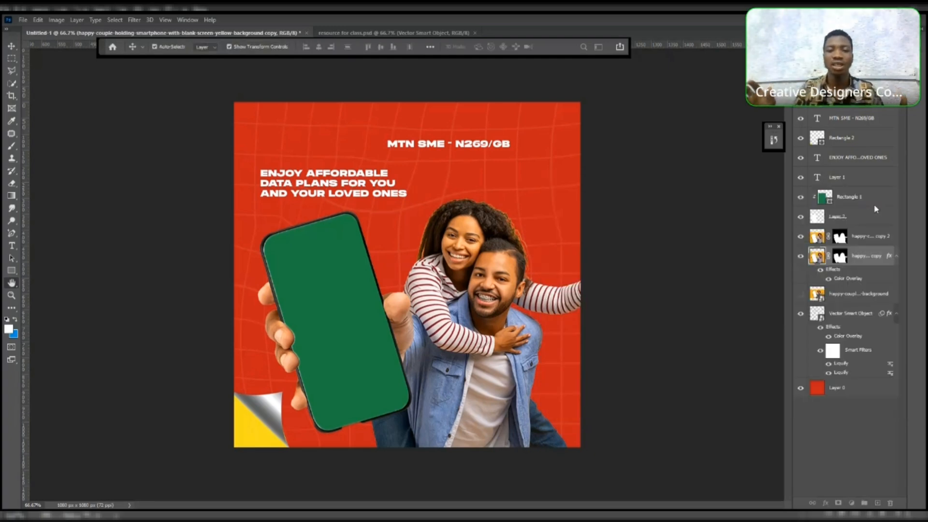
- Toggle the upper couple copy's visibility to compare it with the white silhouette beneath
{"action": "key", "text": "v"}
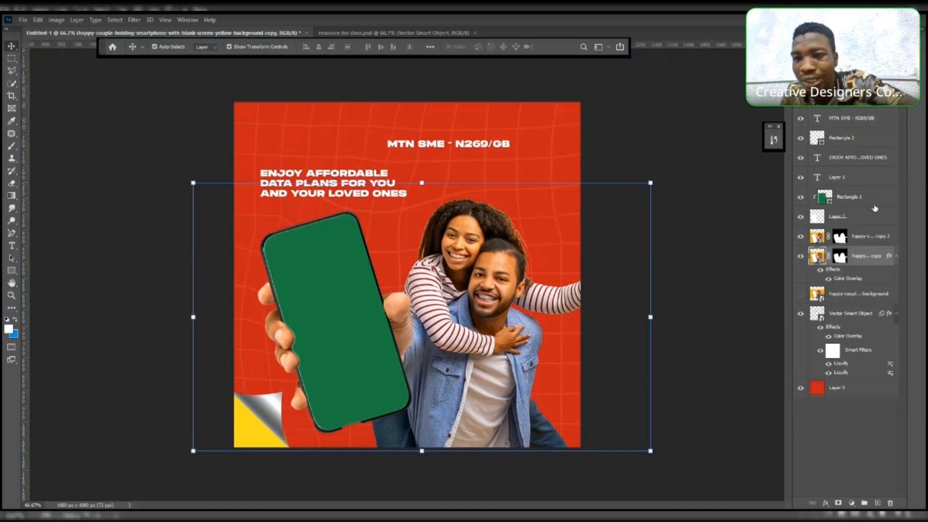
{"action": "left_click", "coordinate": [800, 238]}
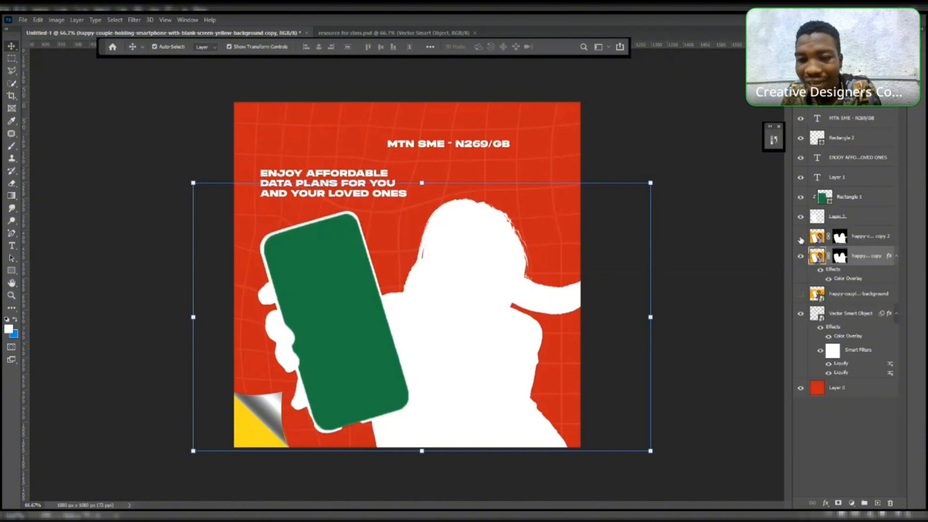
{"action": "left_click", "coordinate": [800, 238]}
{"action": "left_click", "coordinate": [800, 237]}
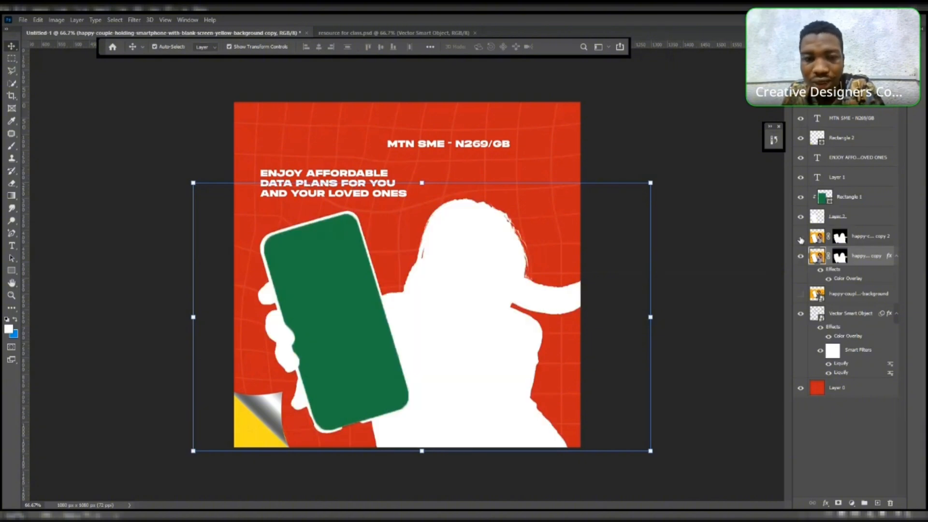
{"action": "left_click", "coordinate": [800, 237]}
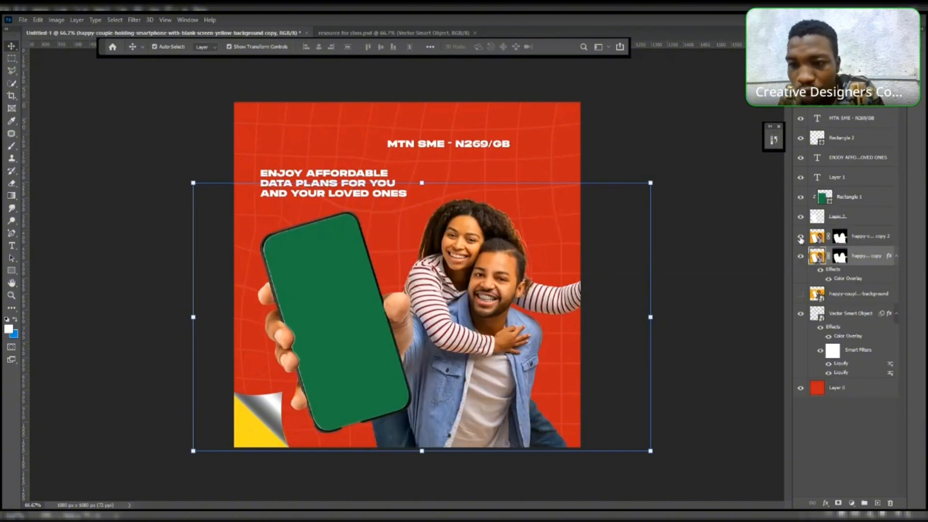
{"action": "left_click", "coordinate": [801, 237]}
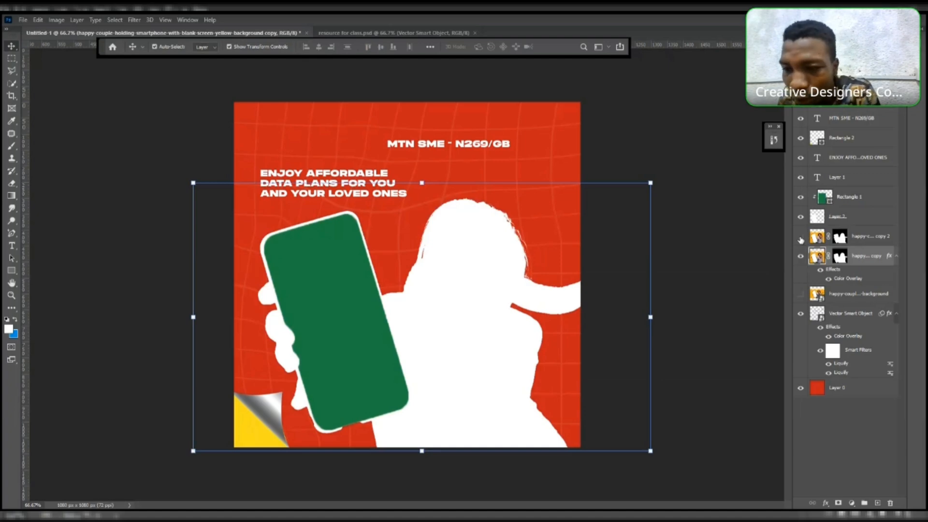
{"action": "left_click", "coordinate": [801, 237]}
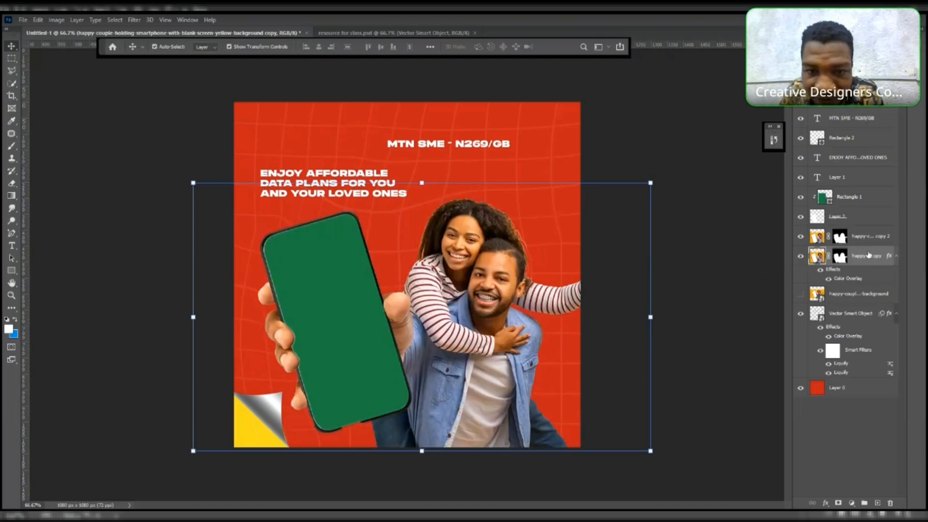
- Nudge the white silhouette three steps right and one step up to form an offset outline
{"action": "key", "text": "Right"}
{"action": "key", "text": "Right"}
{"action": "key", "text": "Right"}
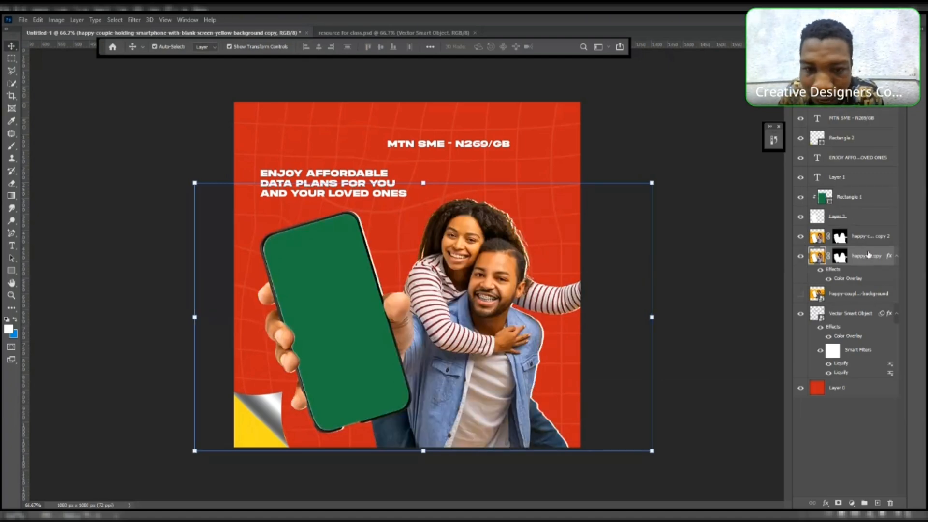
{"action": "key", "text": "Up"}
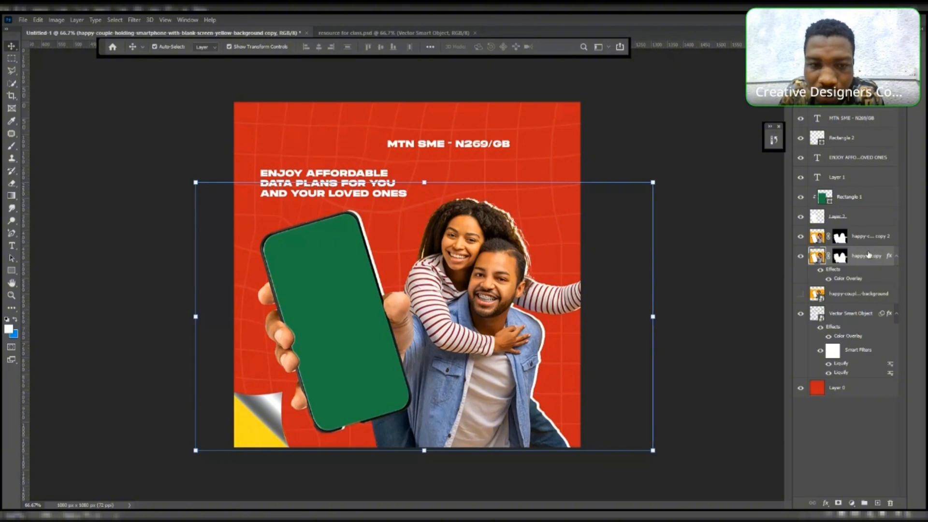
- Nudge the white silhouette three steps up and three steps left to refine the offset outline, then deselect
{"action": "key", "text": "Up"}
{"action": "key", "text": "Up"}
{"action": "key", "text": "Up"}
{"action": "key", "text": "Left"}
{"action": "key", "text": "Left"}
{"action": "key", "text": "Left"}
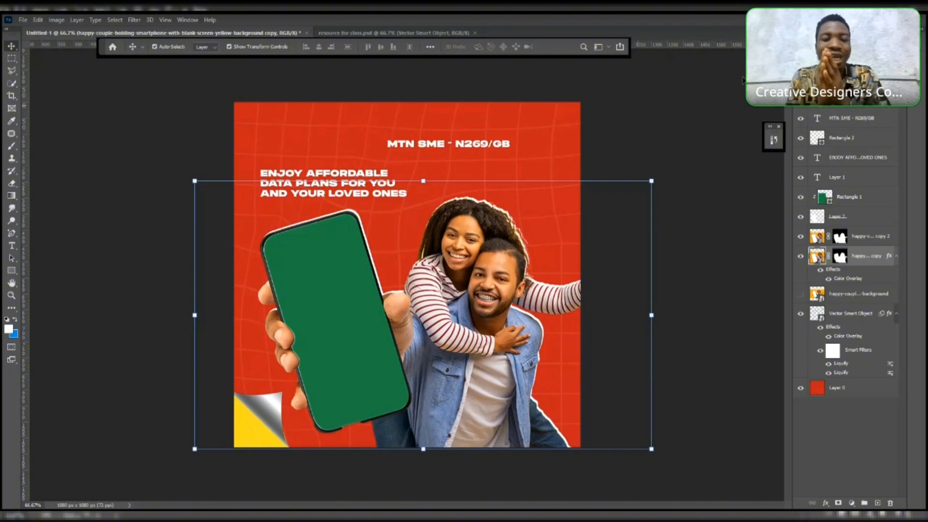
{"action": "left_click", "coordinate": [638, 111]}
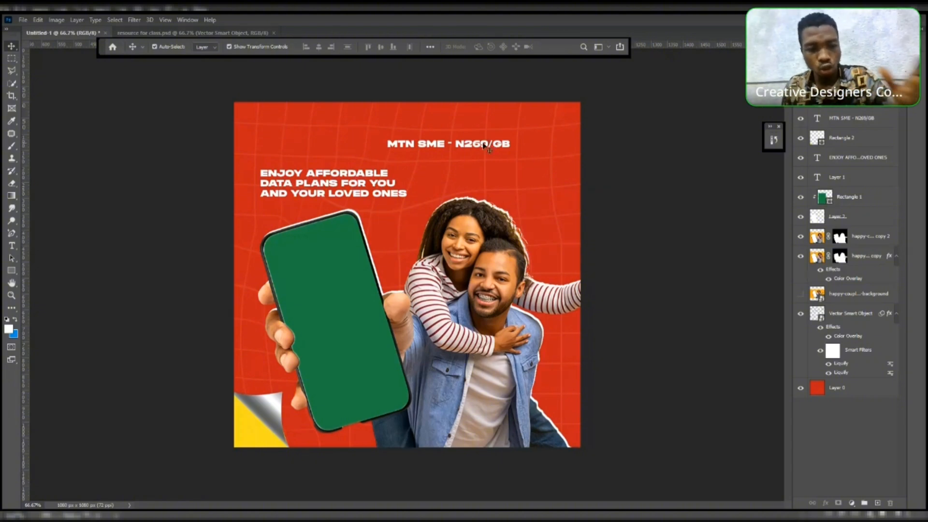
- Draw a white rectangle about 220 px wide just below the MTN SME - N269/GB price line and nudge it into place
{"action": "left_click", "coordinate": [265, 408]}
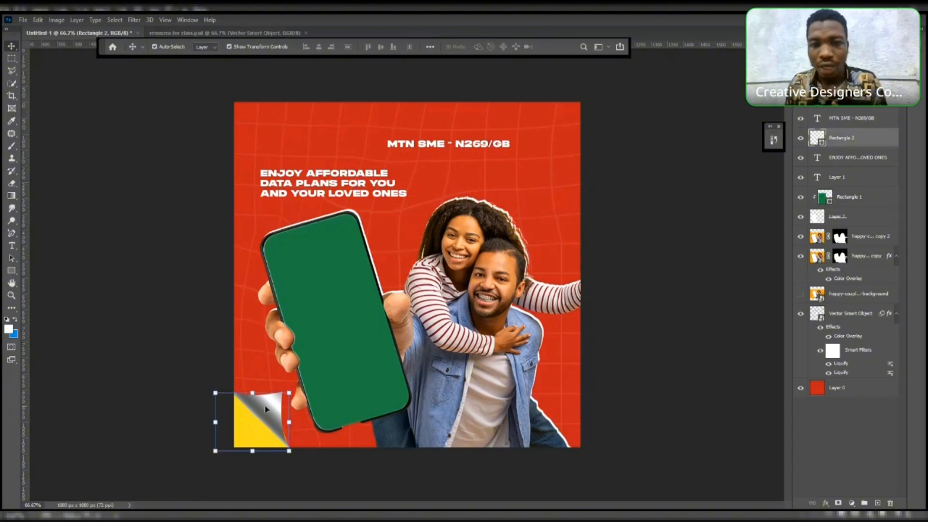
{"action": "left_click", "coordinate": [610, 184]}
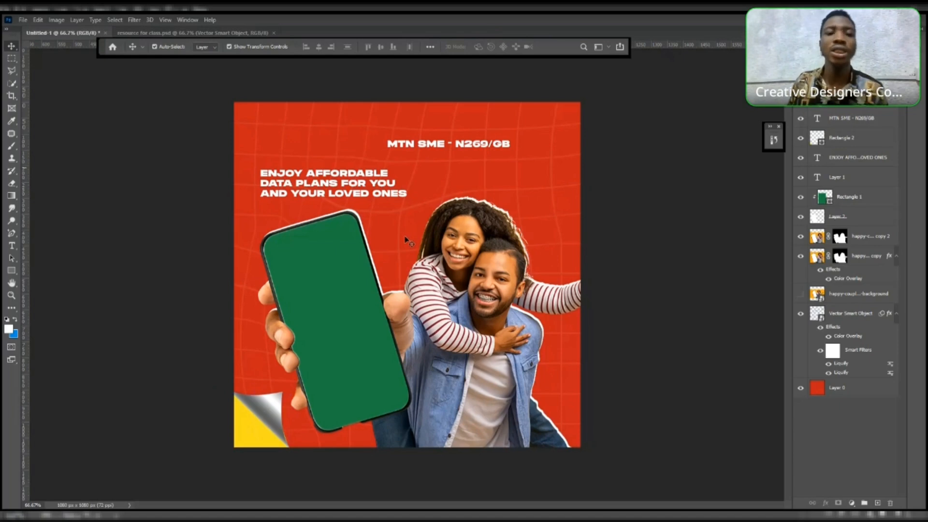
{"action": "left_click", "coordinate": [442, 151]}
{"action": "left_click", "coordinate": [440, 146]}
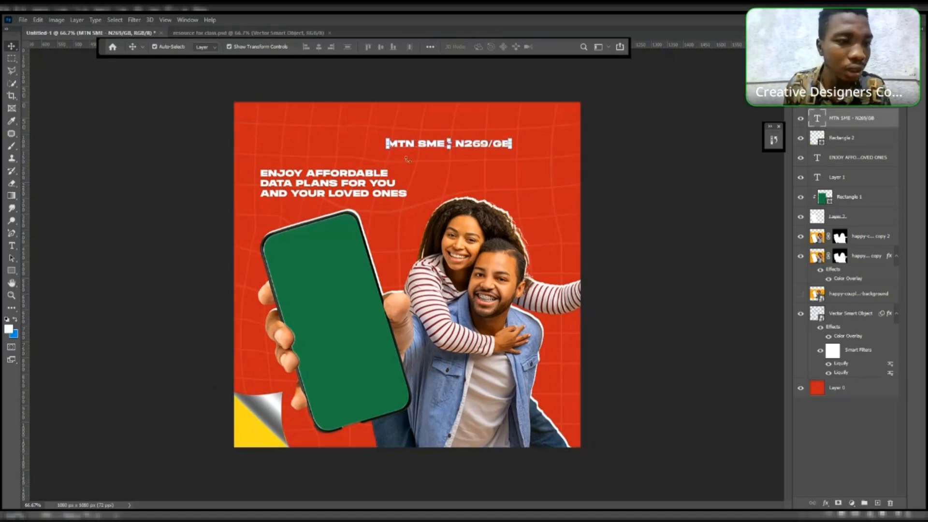
{"action": "left_click", "coordinate": [12, 270]}
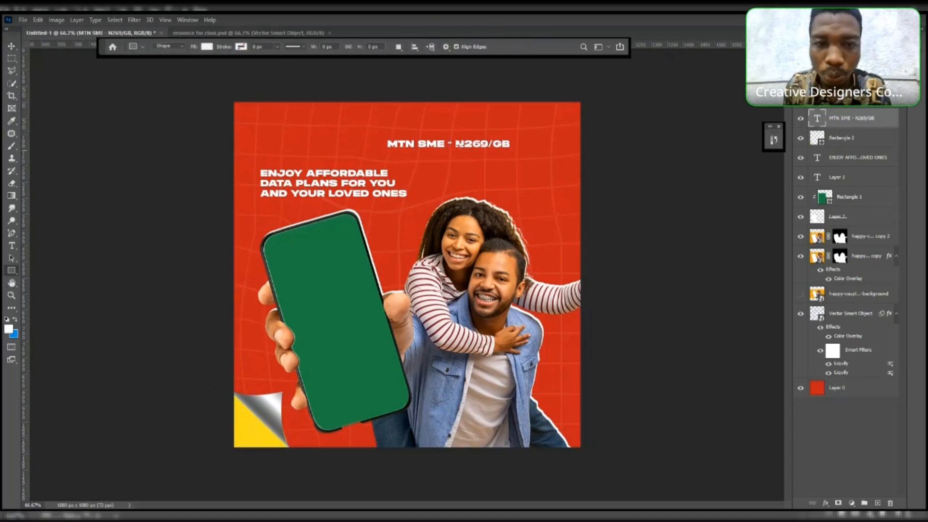
{"action": "left_click_drag", "start_coordinate": [427, 156], "coordinate": [562, 177]}
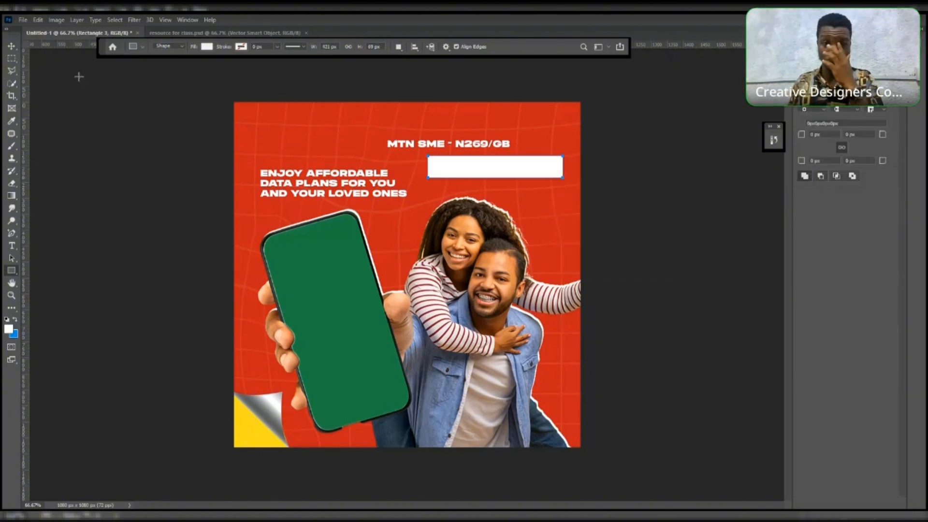
{"action": "key", "text": "v"}
{"action": "left_click_drag", "start_coordinate": [488, 167], "coordinate": [477, 172]}
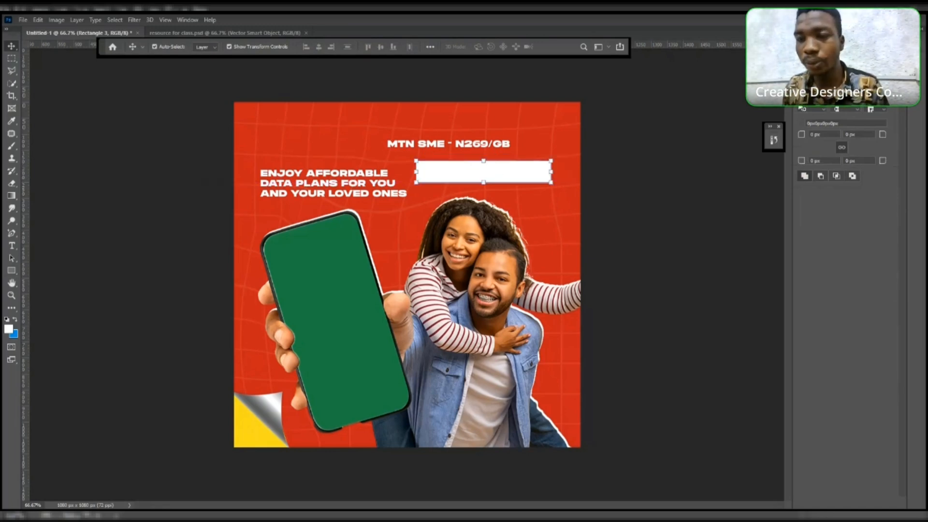
- Fill the new rectangle with the yellow-green recently used colour swatch
{"action": "left_click", "coordinate": [804, 108]}
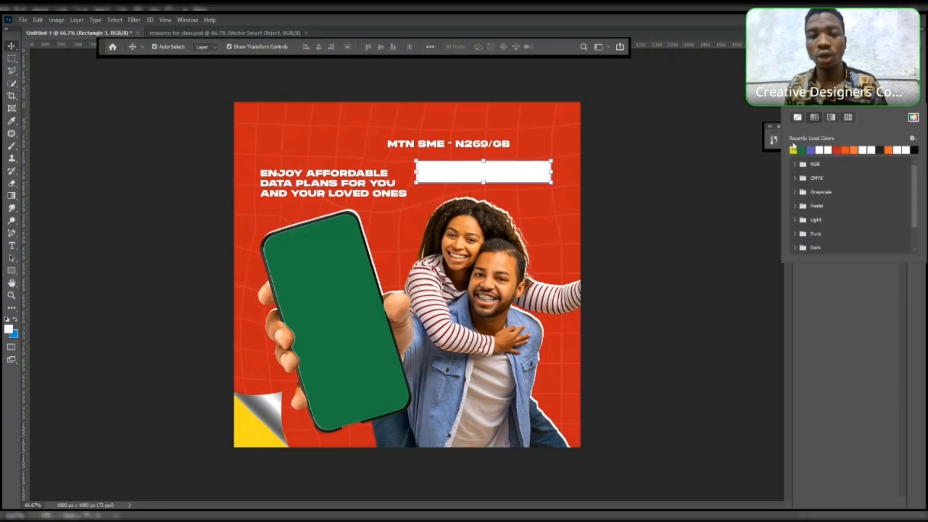
{"action": "left_click", "coordinate": [793, 149]}
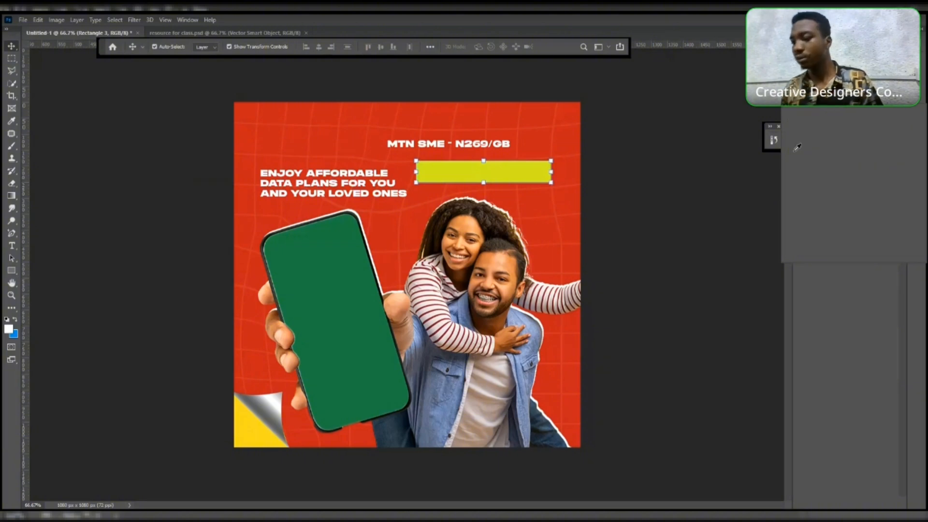
{"action": "left_click", "coordinate": [632, 163]}
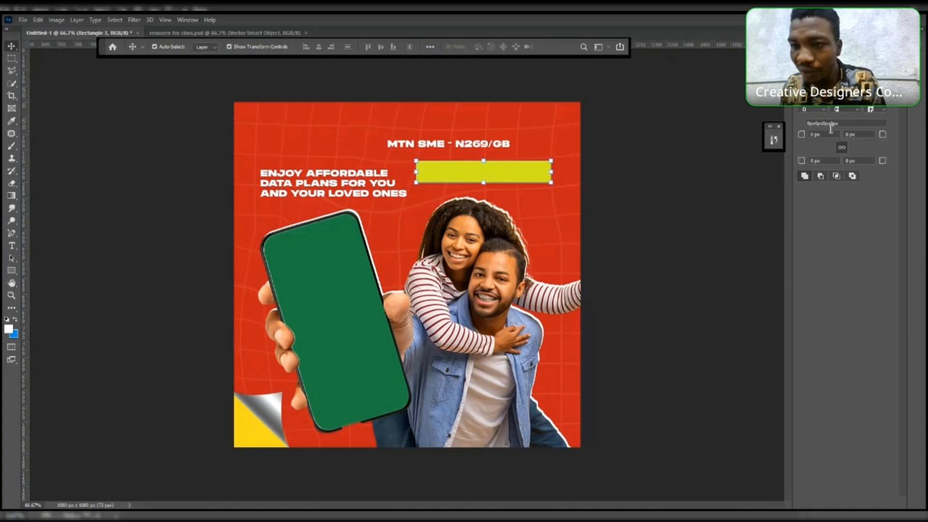
- Set the rectangle's corner radius to 50 px to make a pill shape and shift it slightly left
{"action": "left_click", "coordinate": [815, 136]}
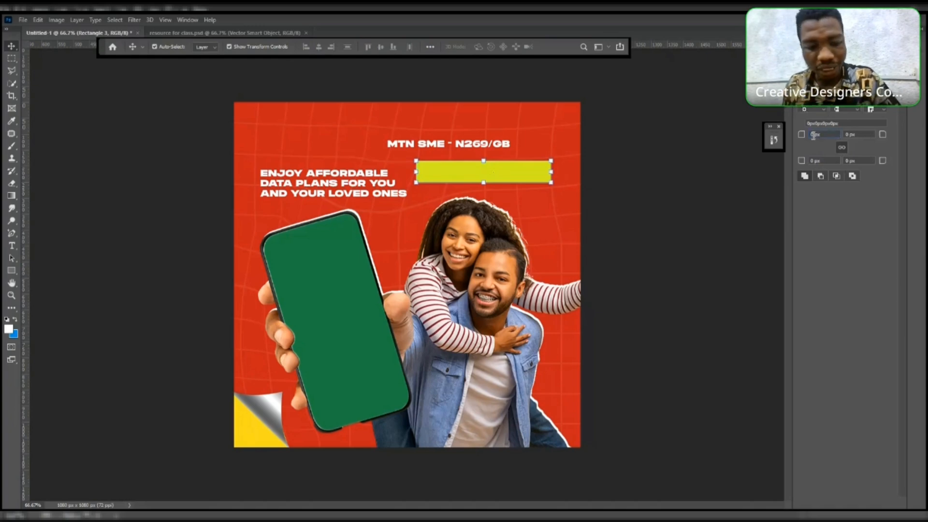
{"action": "type", "text": "50"}
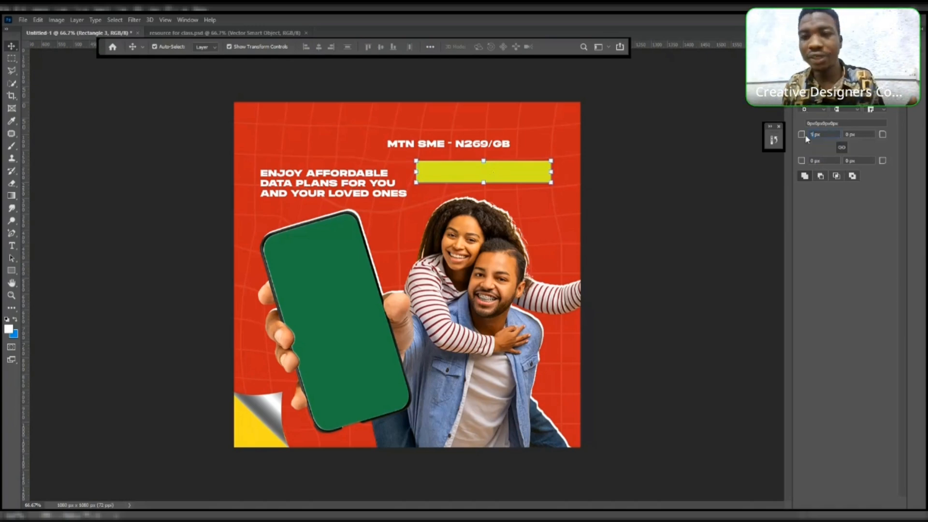
{"action": "key", "text": "Return"}
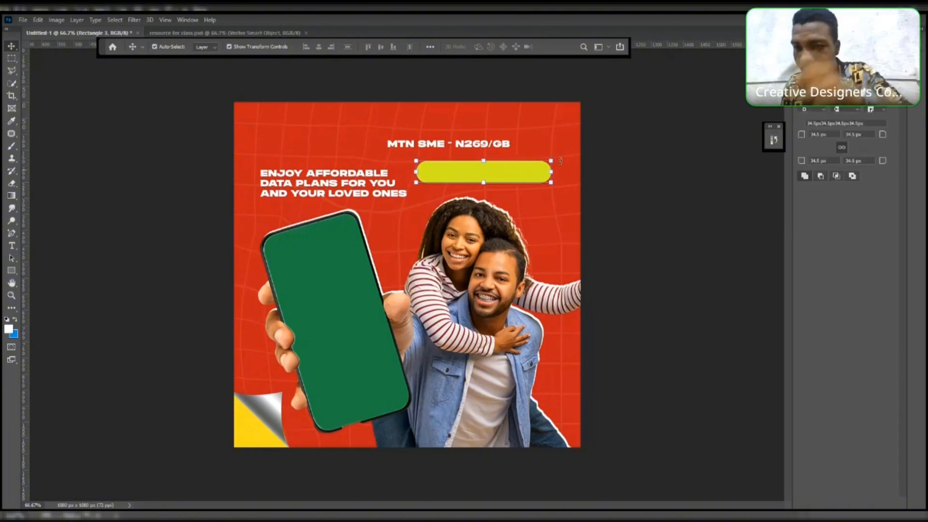
{"action": "left_click", "coordinate": [843, 147]}
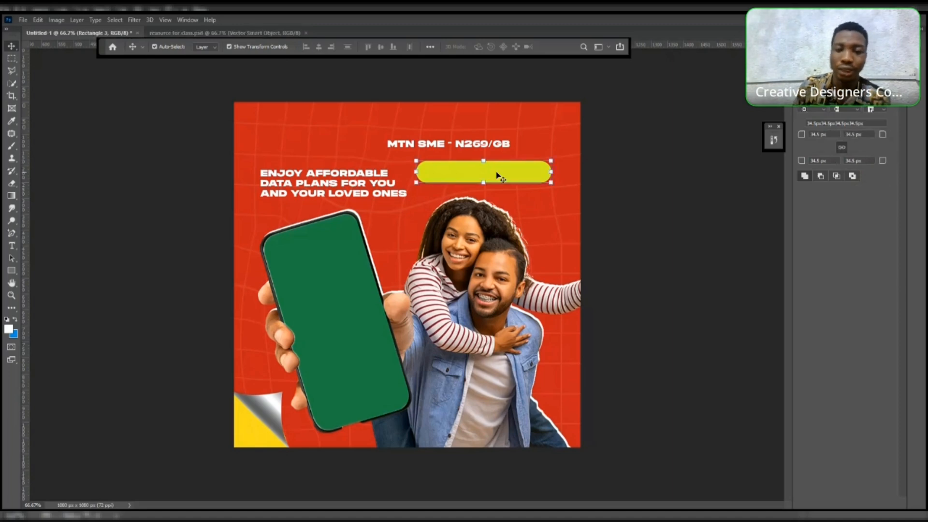
{"action": "left_click_drag", "start_coordinate": [498, 176], "coordinate": [492, 177]}
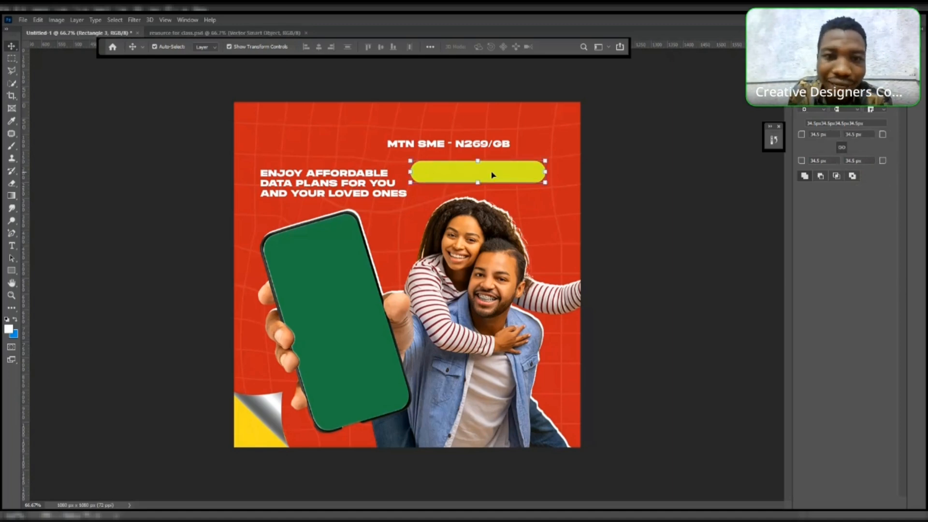
- Move the MTN SME - N269/GB text onto the pill and bring its layer to the front
{"action": "left_click", "coordinate": [462, 145]}
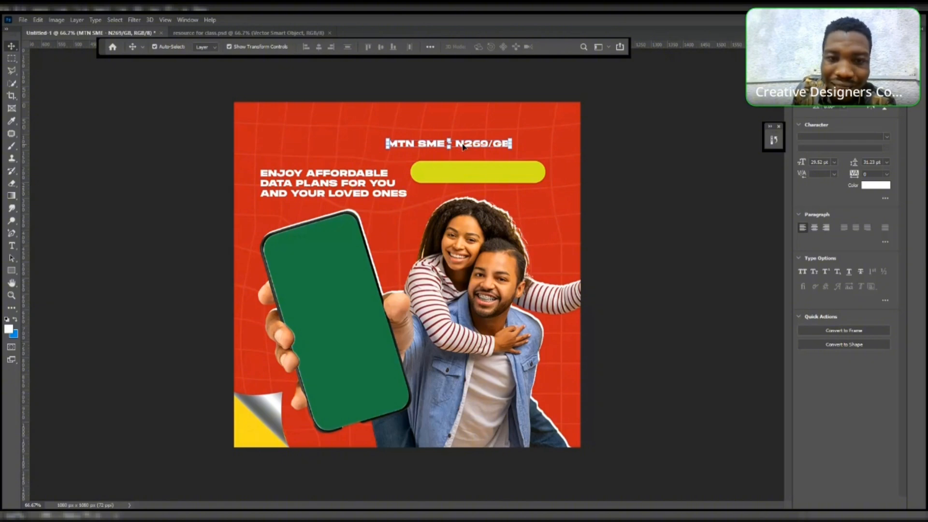
{"action": "left_click_drag", "start_coordinate": [463, 146], "coordinate": [497, 174]}
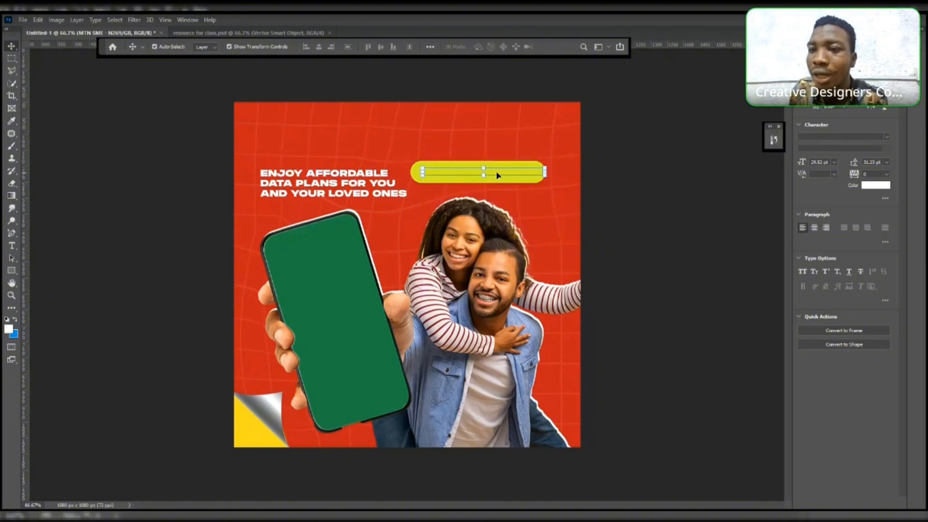
{"action": "left_click", "coordinate": [816, 39]}
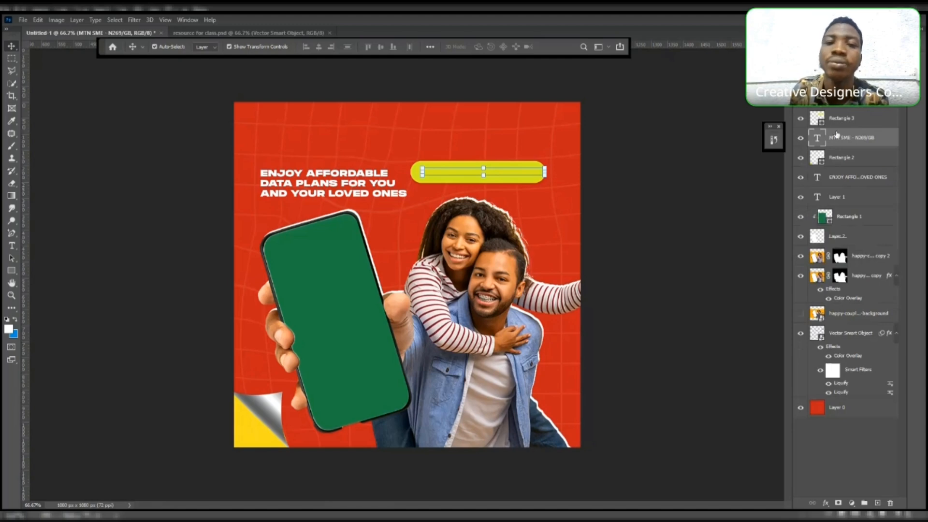
{"action": "key", "text": "ctrl+shift+]"}
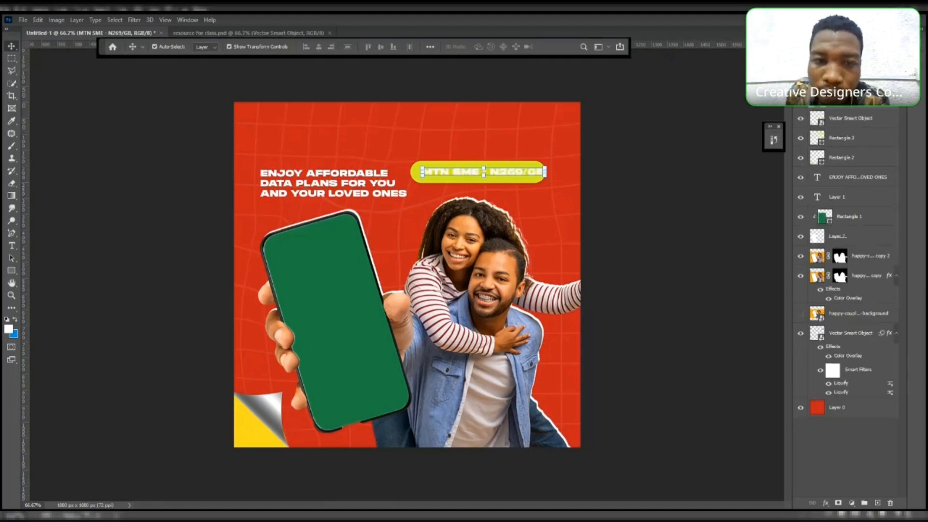
{"action": "left_click_drag", "start_coordinate": [518, 176], "coordinate": [533, 170]}
{"action": "left_click", "coordinate": [11, 46]}
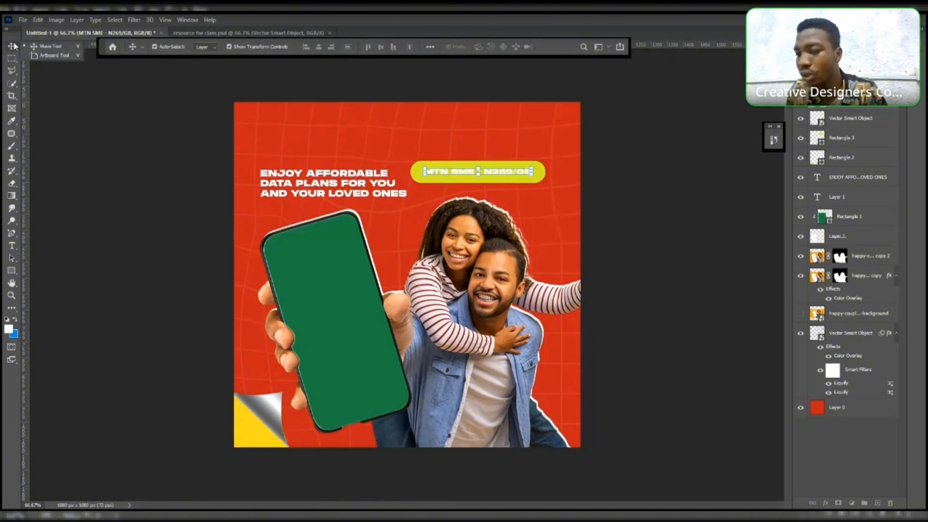
- Change the pill's fill colour to hex CBDB32
{"action": "left_click", "coordinate": [545, 173]}
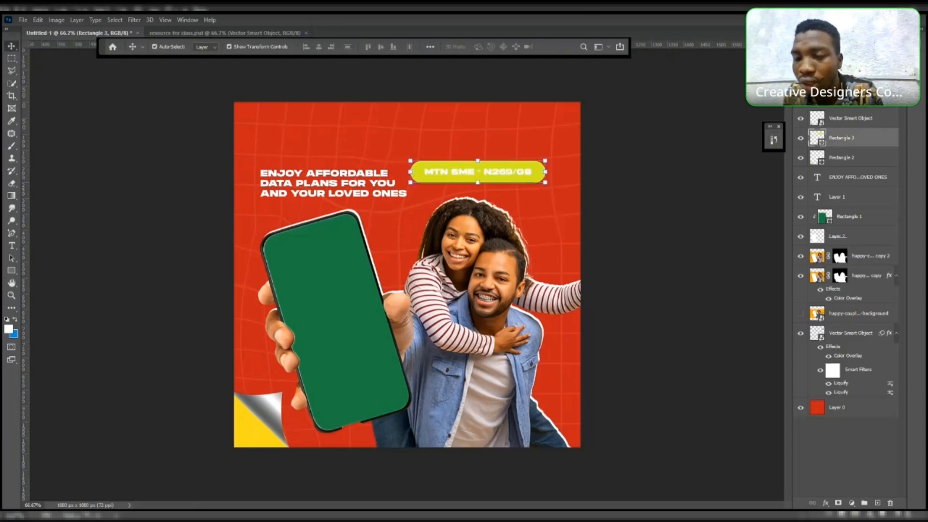
{"action": "left_click", "coordinate": [841, 33]}
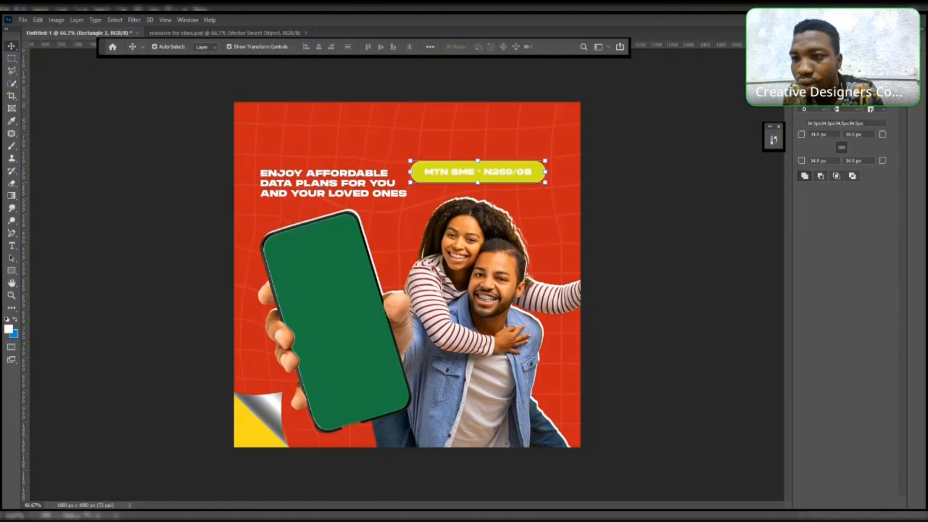
{"action": "left_click", "coordinate": [816, 84]}
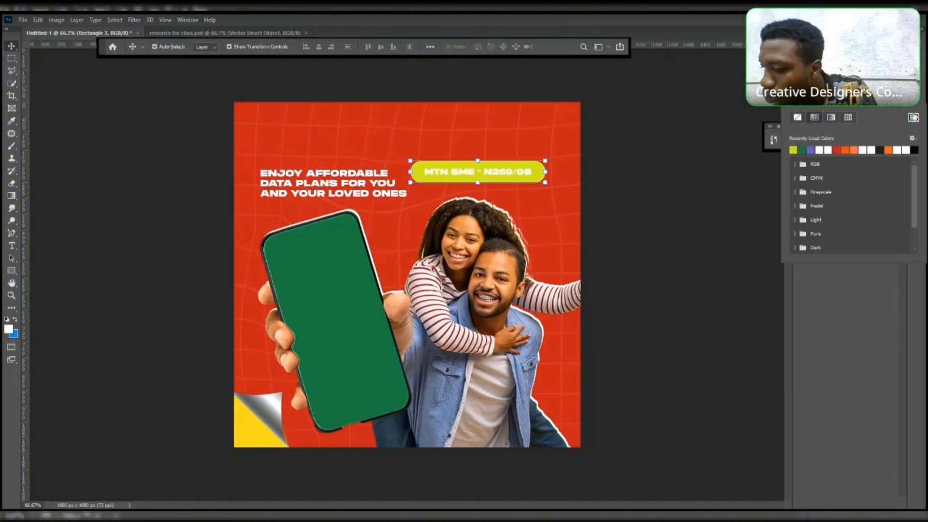
{"action": "left_click", "coordinate": [914, 118]}
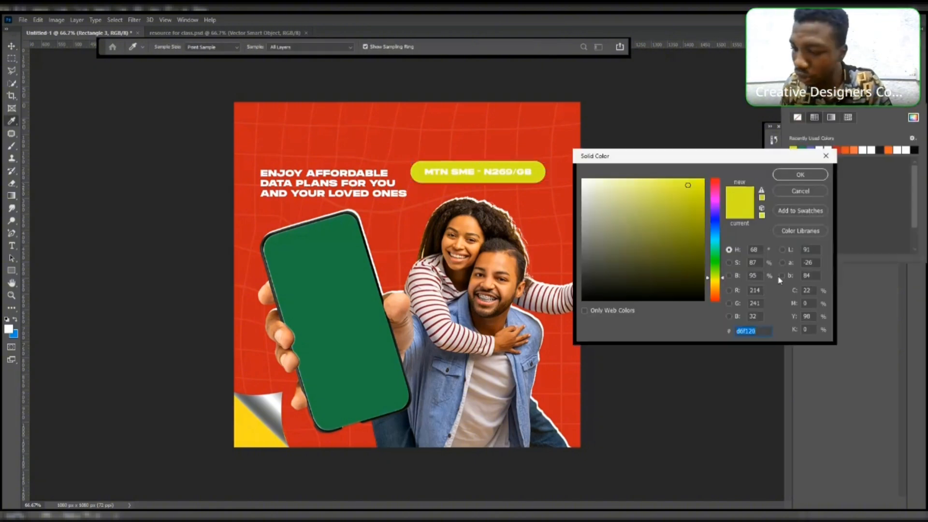
{"action": "key", "text": "BackSpace"}
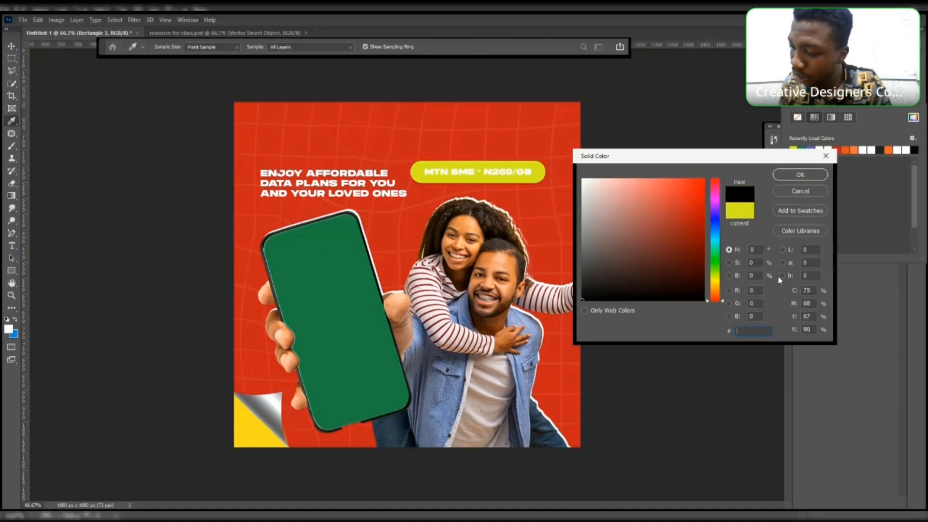
{"action": "type", "text": "CB"}
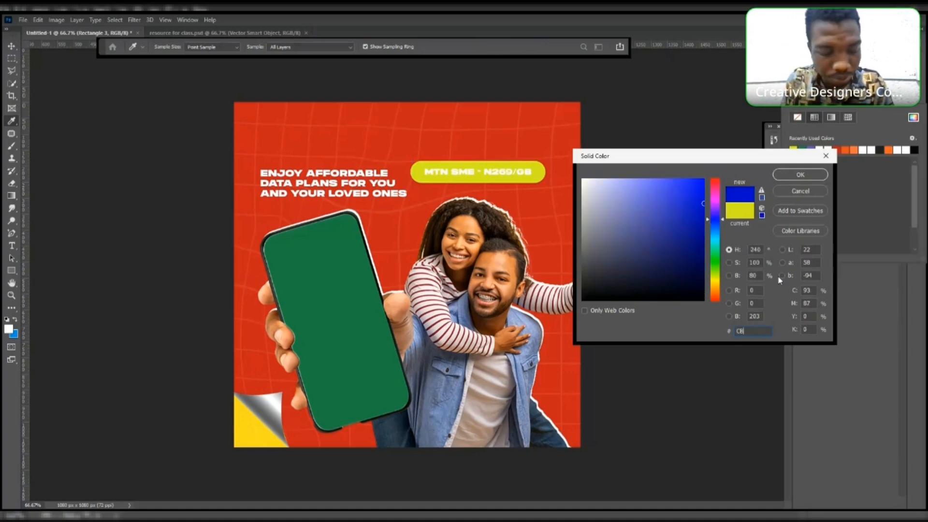
{"action": "type", "text": "D"}
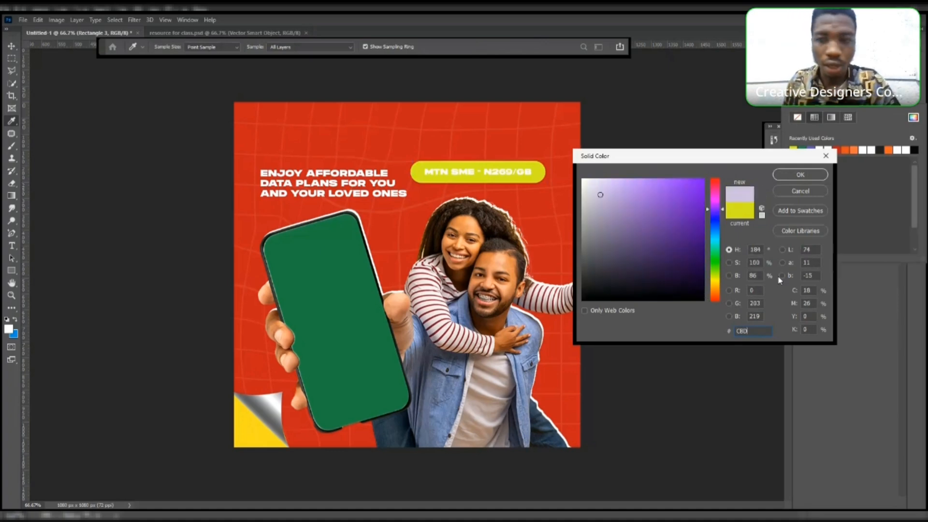
{"action": "type", "text": "B3"}
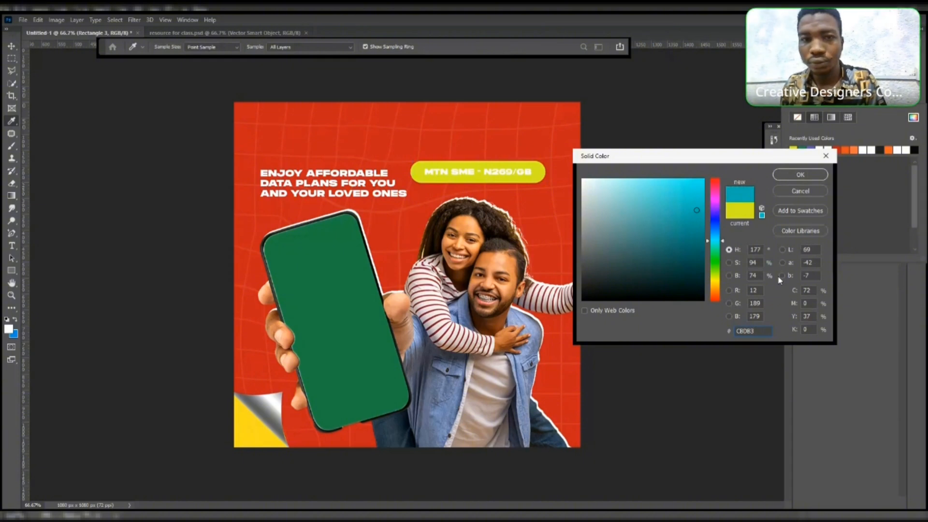
{"action": "type", "text": "2"}
{"action": "left_click", "coordinate": [788, 176]}
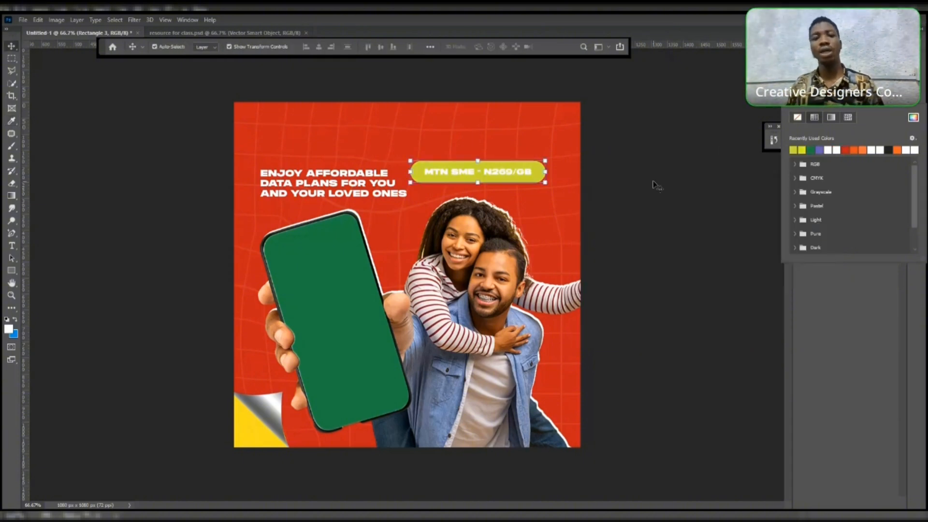
- Set the MTN SME - N269/GB text colour to black
{"action": "left_click", "coordinate": [653, 185]}
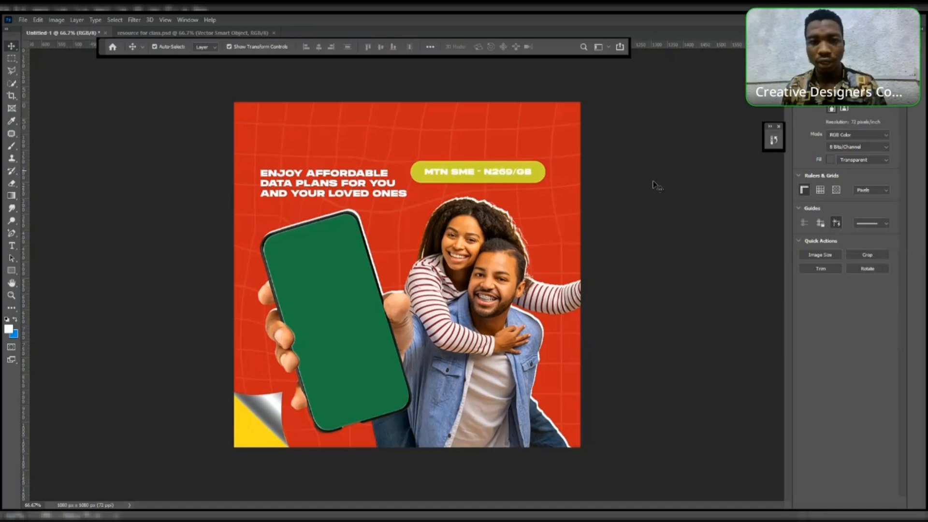
{"action": "left_click", "coordinate": [542, 177]}
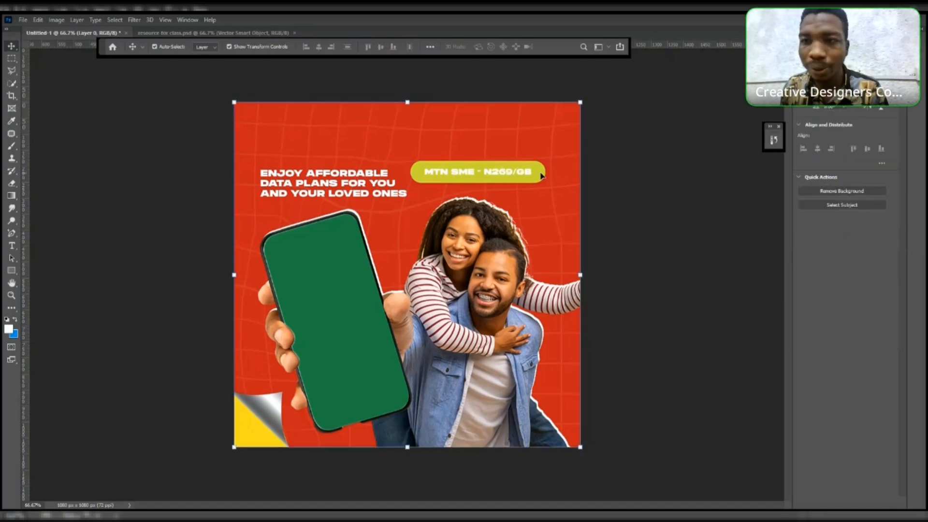
{"action": "left_click", "coordinate": [493, 174]}
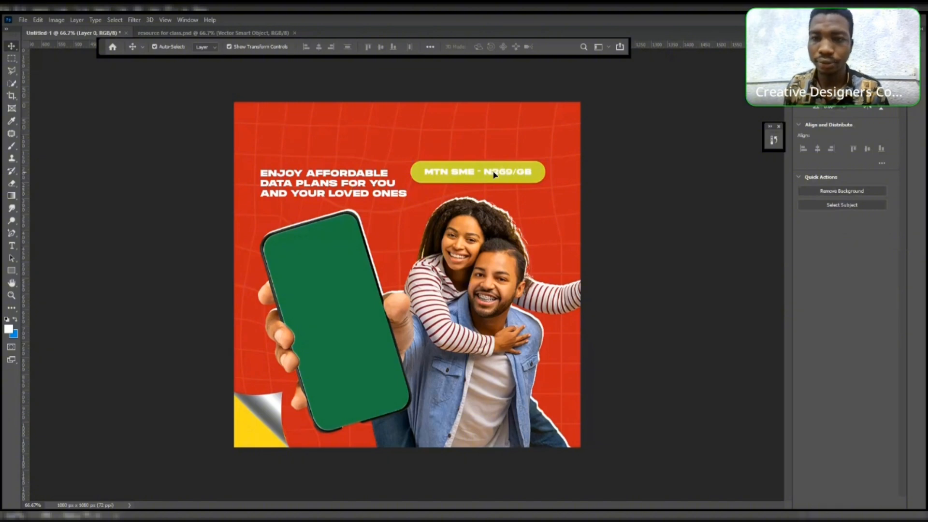
{"action": "left_click", "coordinate": [876, 185]}
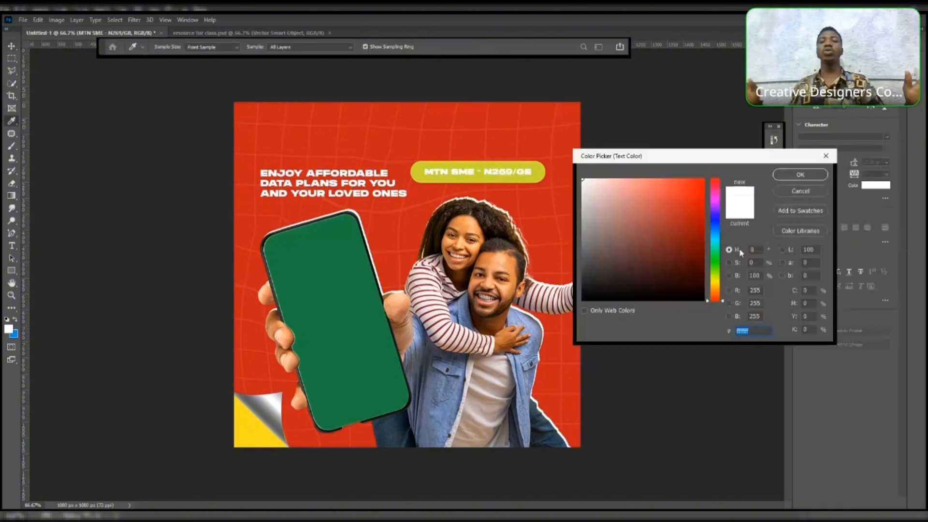
{"action": "left_click", "coordinate": [796, 170]}
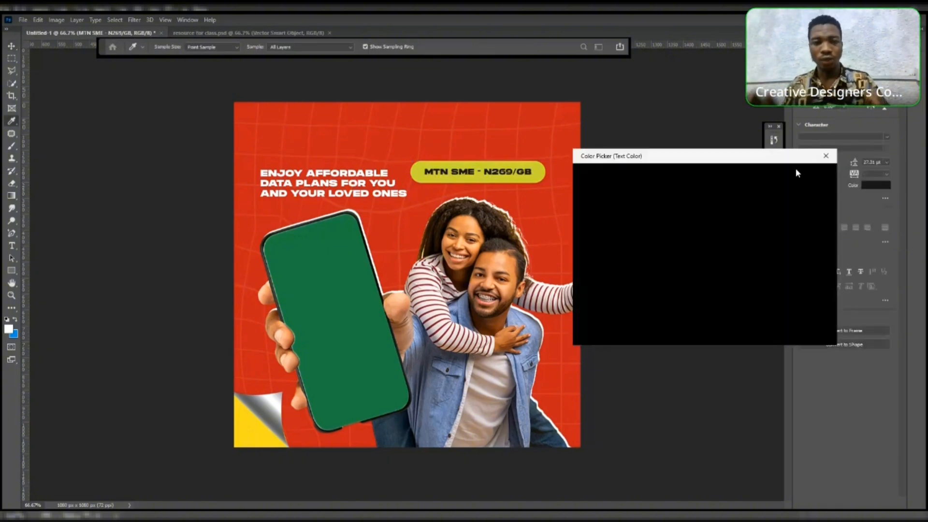
{"action": "left_click", "coordinate": [643, 182]}
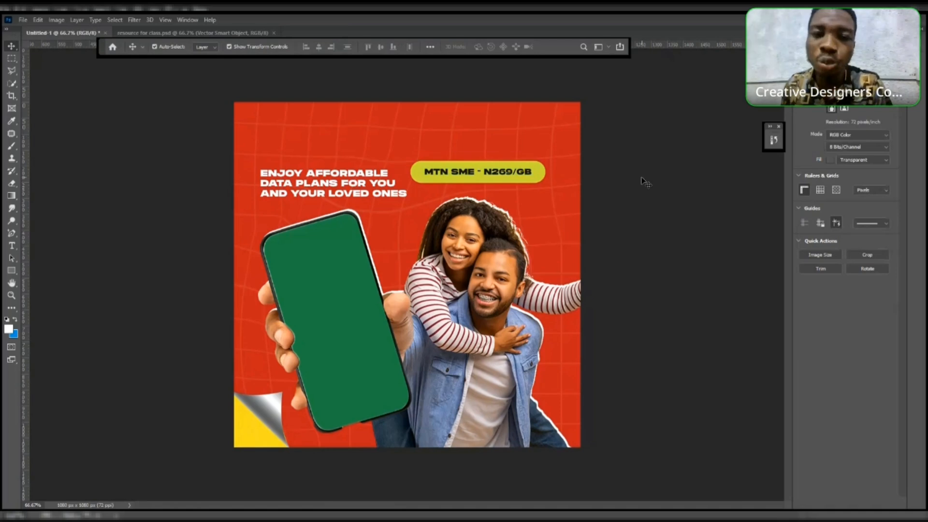
- Move the pill together with its text down onto the green phone screen
{"action": "left_click", "coordinate": [540, 173]}
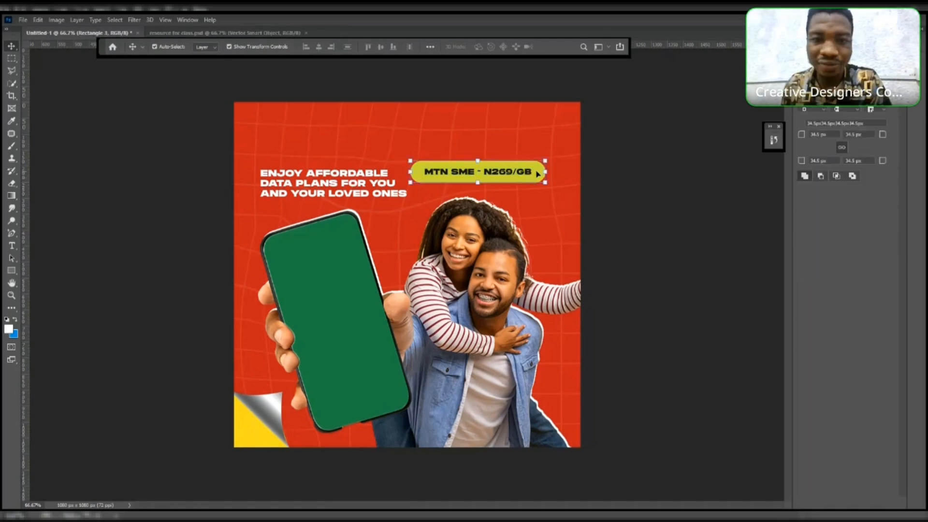
{"action": "left_click_drag", "start_coordinate": [538, 174], "coordinate": [361, 293]}
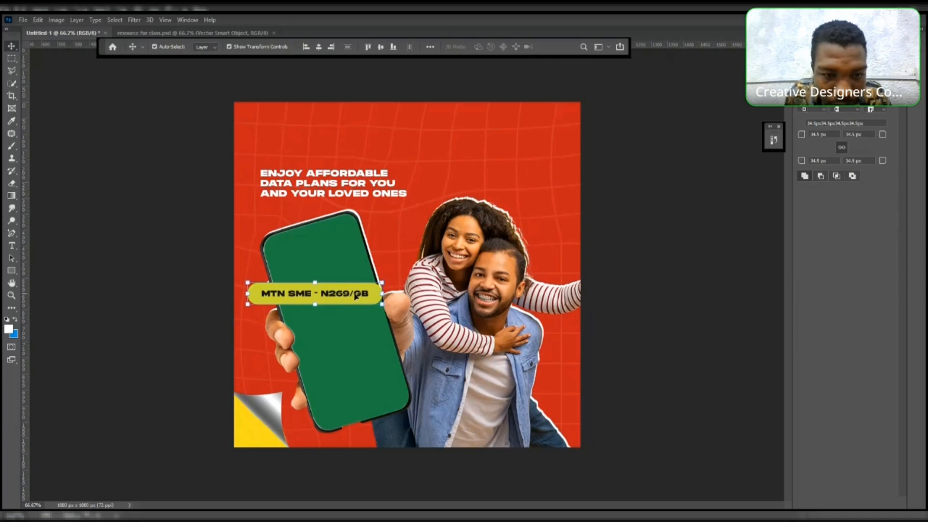
{"action": "left_click_drag", "start_coordinate": [355, 295], "coordinate": [353, 297]}
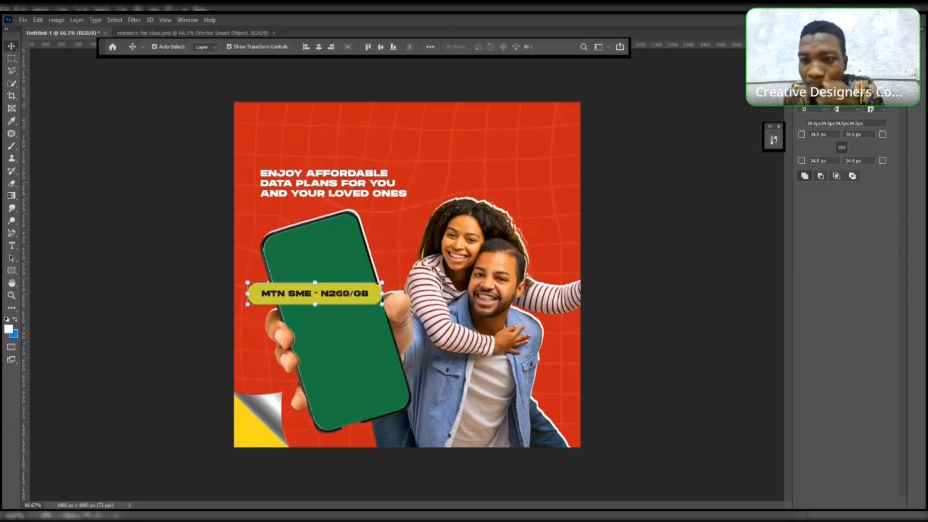
- Group the pill and its text into one group
{"action": "key", "text": "F7"}
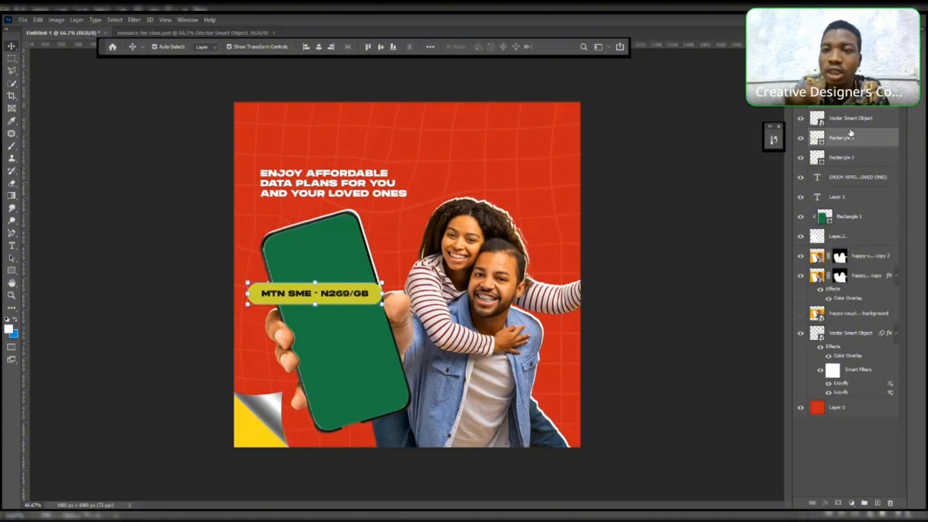
{"action": "key", "text": "ctrl+g"}
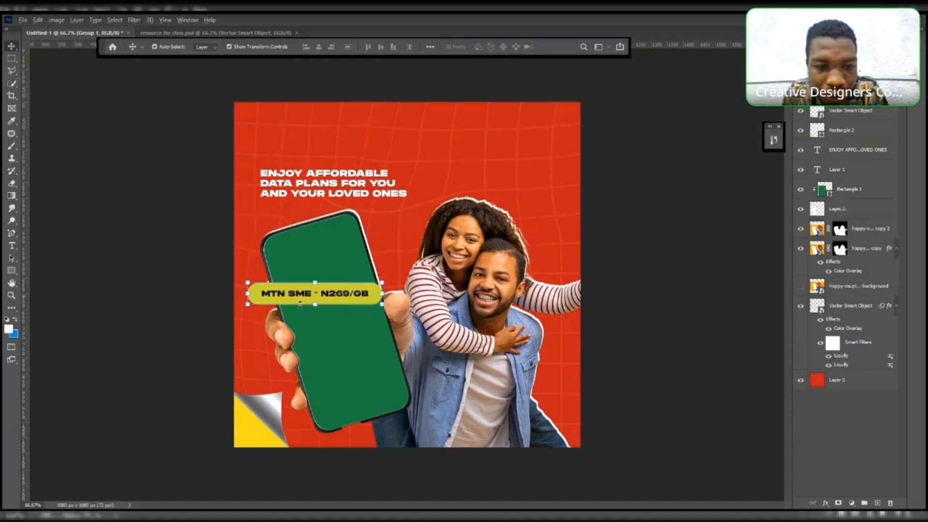
{"action": "left_click_drag", "start_coordinate": [306, 295], "coordinate": [306, 316], "text": "alt"}
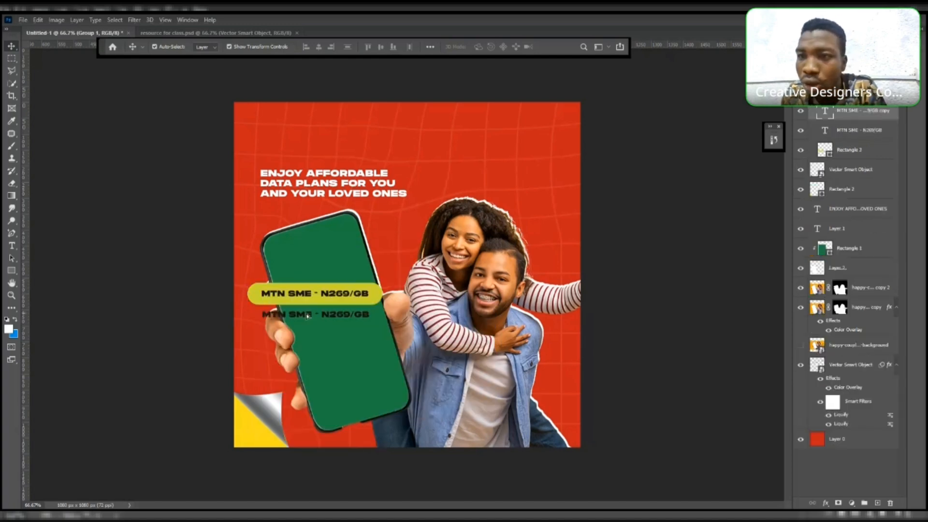
{"action": "key", "text": "ctrl+z"}
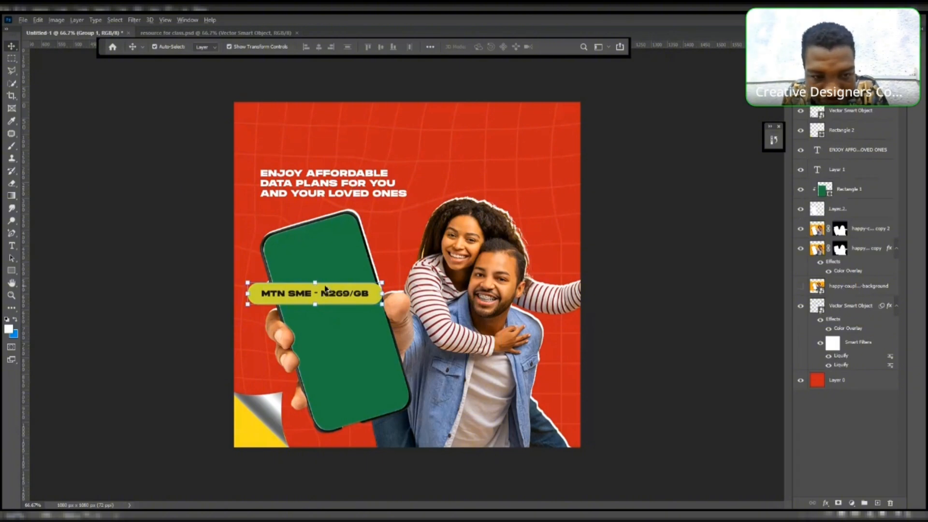
{"action": "left_click_drag", "start_coordinate": [325, 289], "coordinate": [328, 308]}
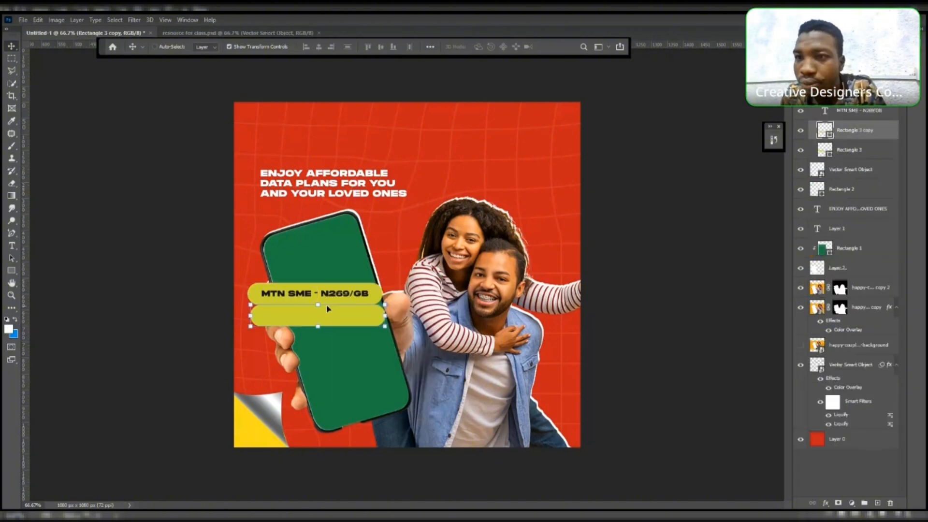
{"action": "key", "text": "ctrl+z"}
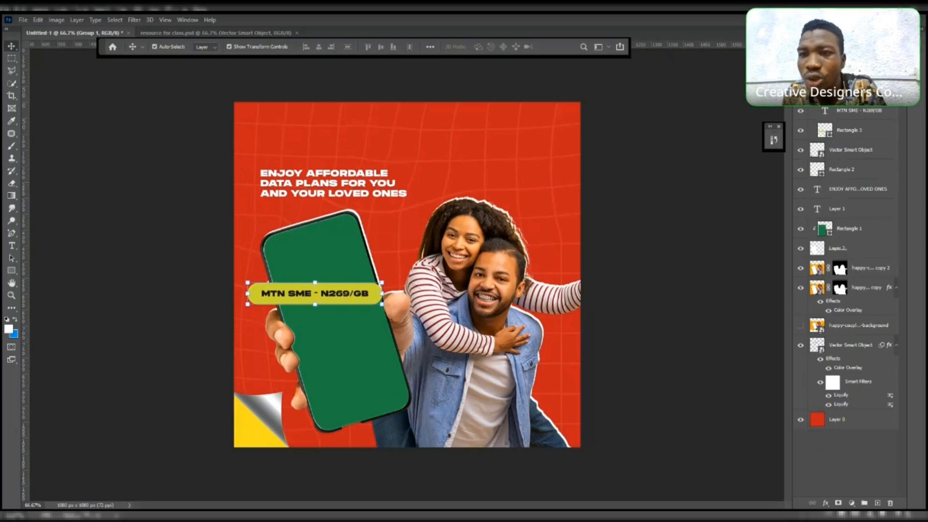
- Duplicate the pill group and place the copy just below the original
{"action": "left_click", "coordinate": [811, 91]}
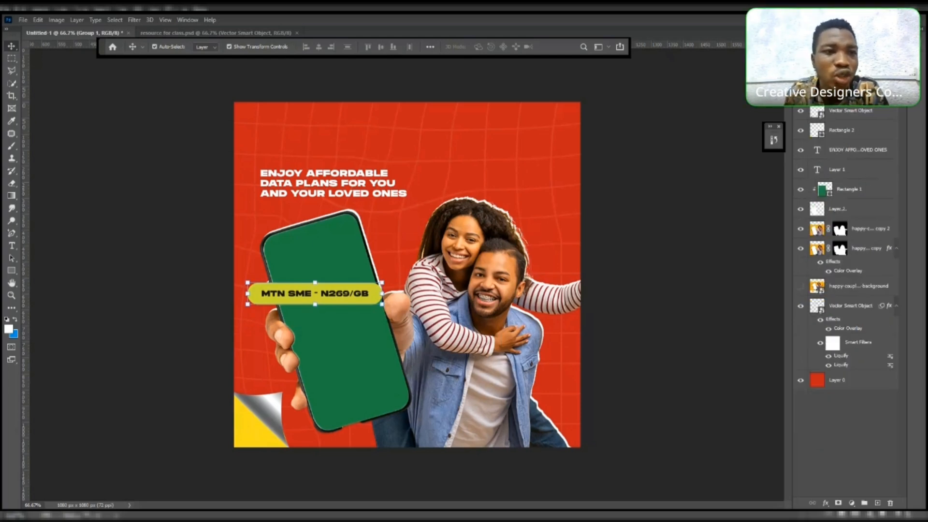
{"action": "left_click", "coordinate": [168, 49]}
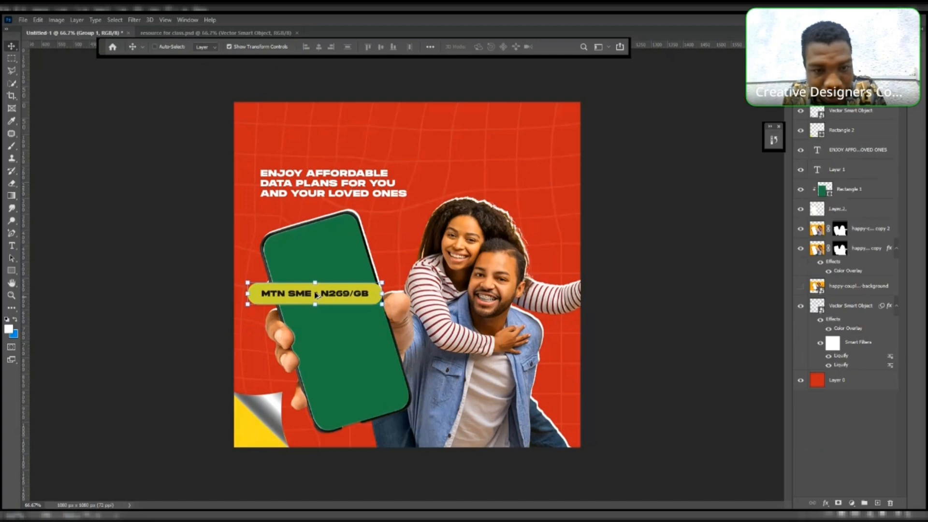
{"action": "left_click_drag", "start_coordinate": [315, 293], "coordinate": [319, 323]}
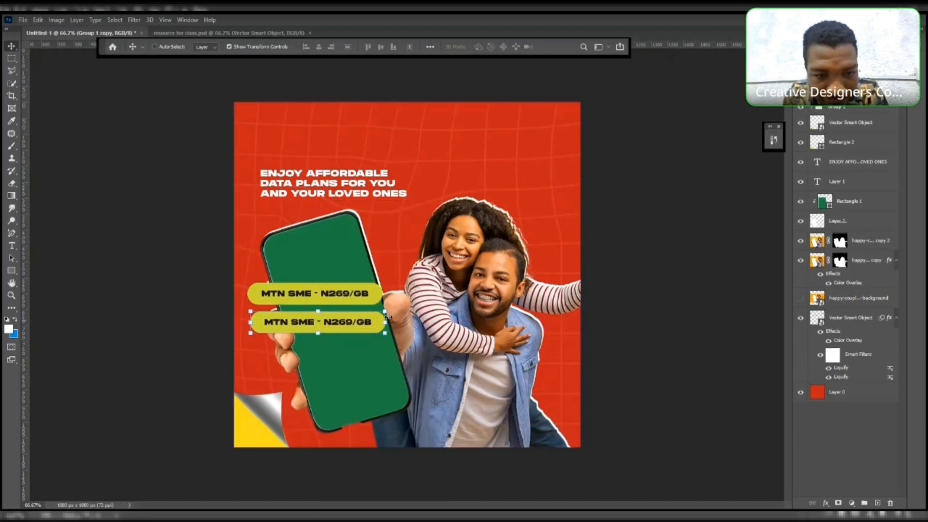
- Rotate the duplicated pill about 10 degrees counter-clockwise and nudge it up slightly
{"action": "key", "text": "ctrl+t"}
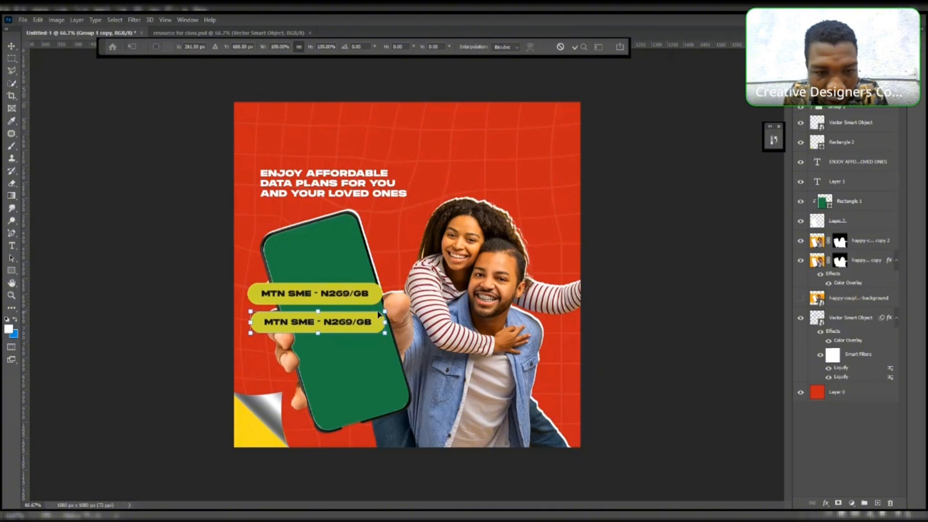
{"action": "left_click_drag", "start_coordinate": [382, 312], "coordinate": [370, 313]}
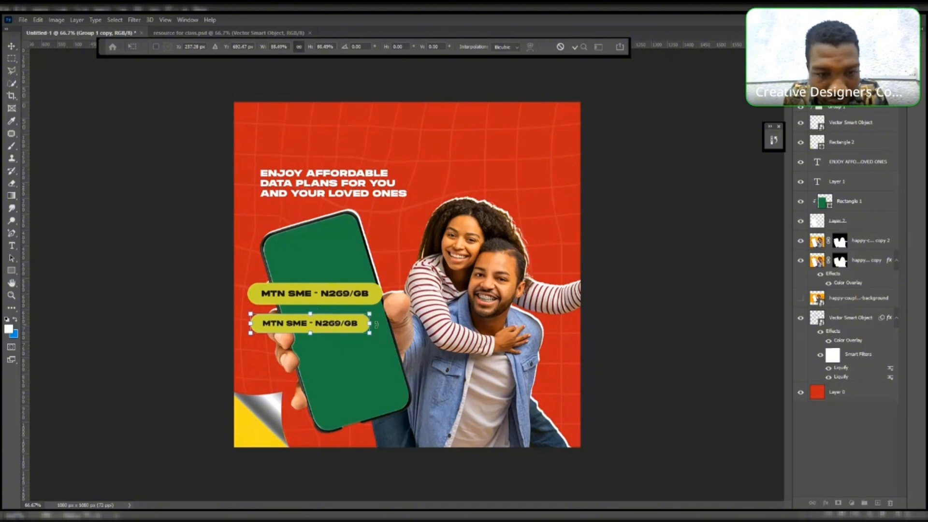
{"action": "mouse_move", "coordinate": [376, 324]}
{"action": "left_mouse_down"}
{"action": "mouse_move", "coordinate": [375, 343]}
{"action": "mouse_move", "coordinate": [370, 315]}
{"action": "left_mouse_up"}
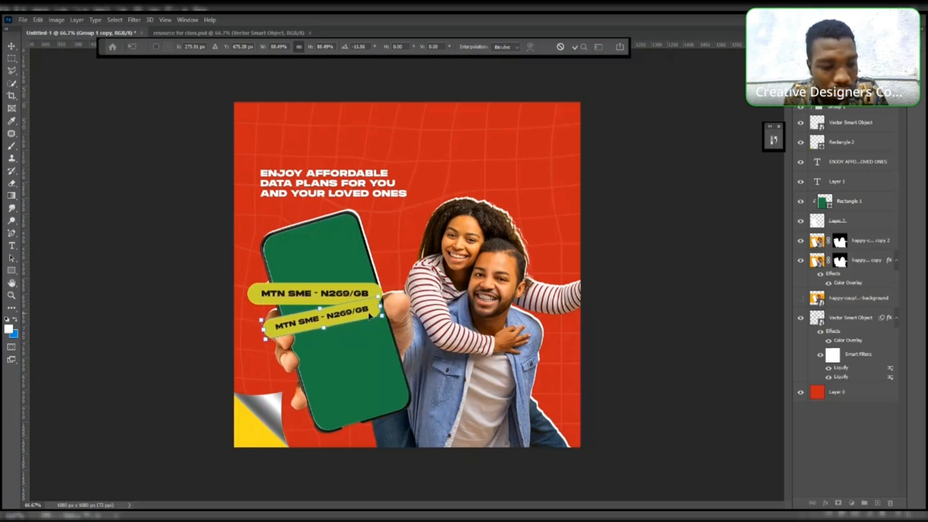
{"action": "key", "text": "ctrl+z"}
{"action": "key", "text": "ctrl+z"}
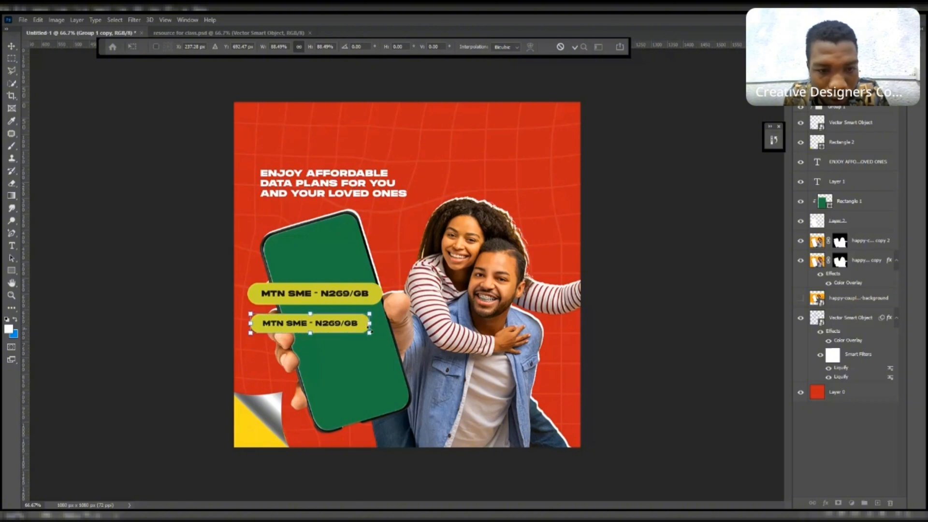
{"action": "key", "text": "ctrl+z"}
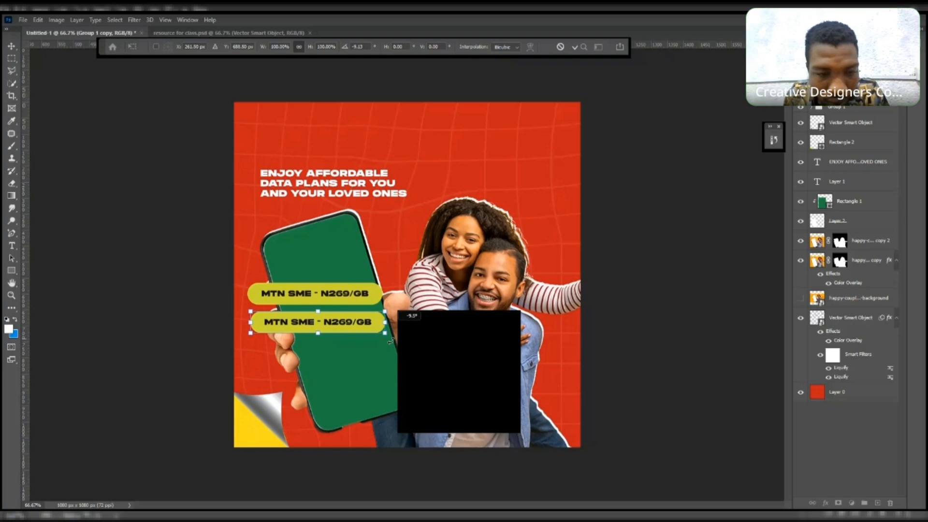
{"action": "left_click_drag", "start_coordinate": [391, 341], "coordinate": [366, 324]}
{"action": "key", "text": "shift+Up"}
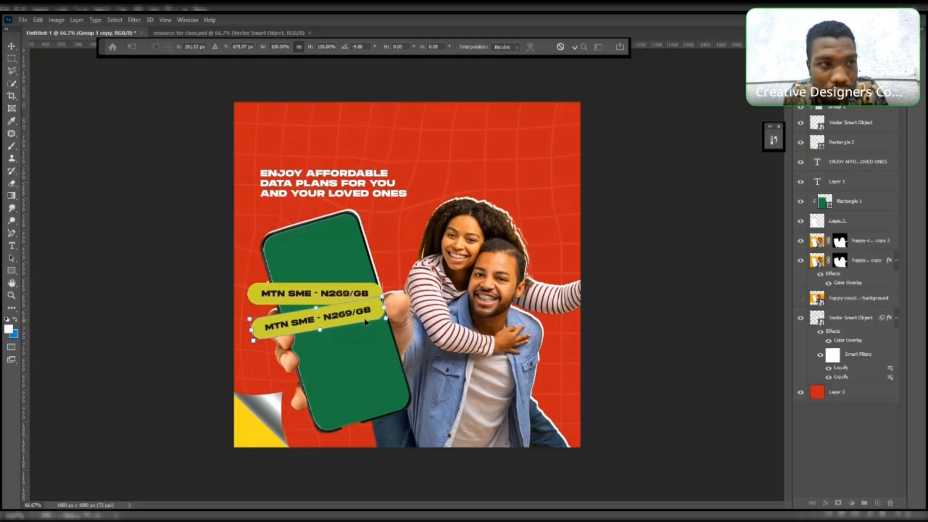
{"action": "key", "text": "Return"}
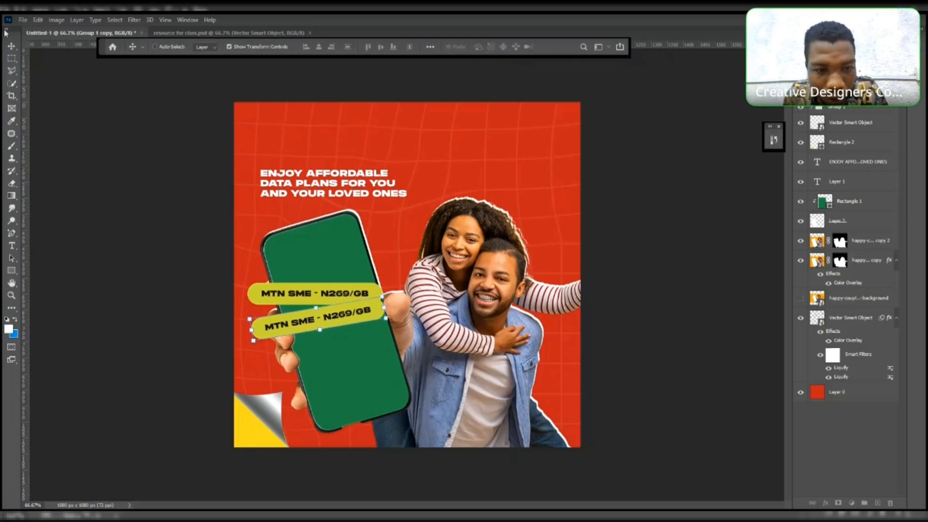
- Duplicate the tilted pill again, placing the third copy below it with a slight tilt of about 8 degrees
{"action": "left_click", "coordinate": [10, 45]}
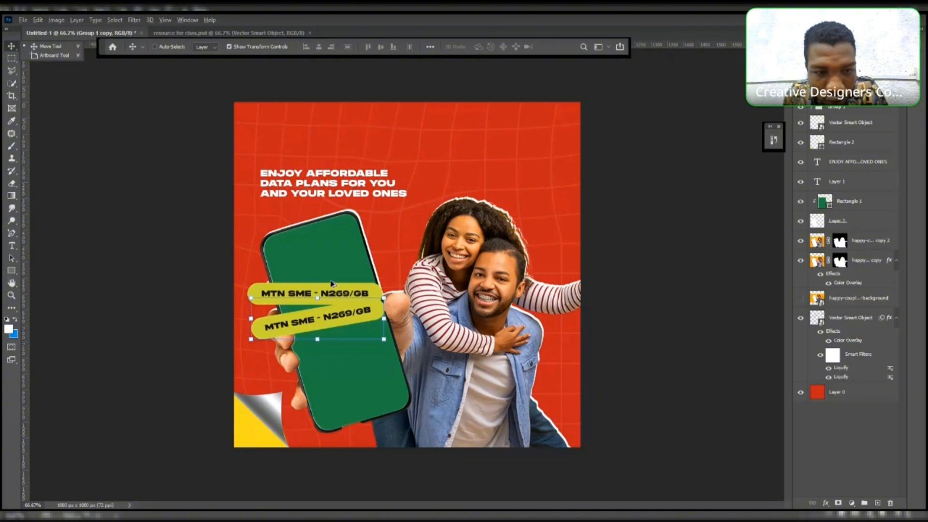
{"action": "left_click", "coordinate": [325, 323]}
{"action": "left_click_drag", "start_coordinate": [326, 323], "coordinate": [330, 349]}
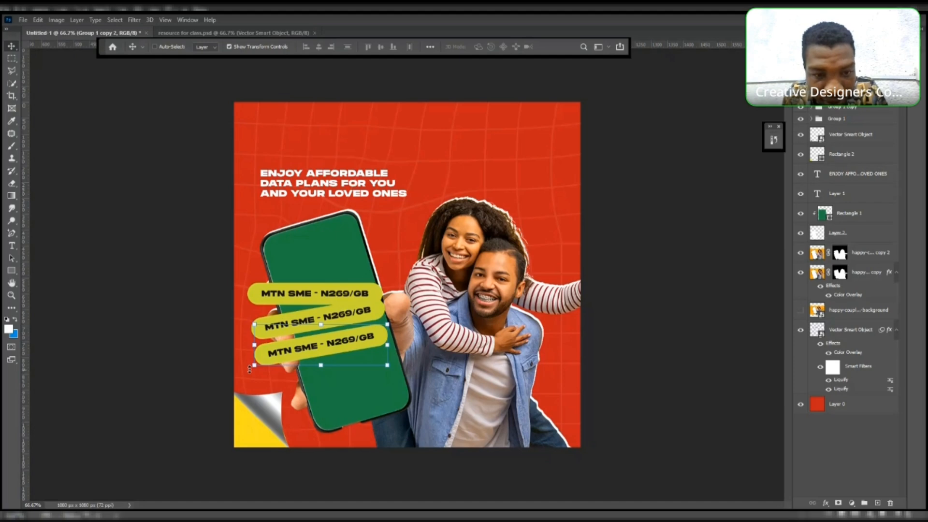
{"action": "left_click_drag", "start_coordinate": [250, 369], "coordinate": [251, 376]}
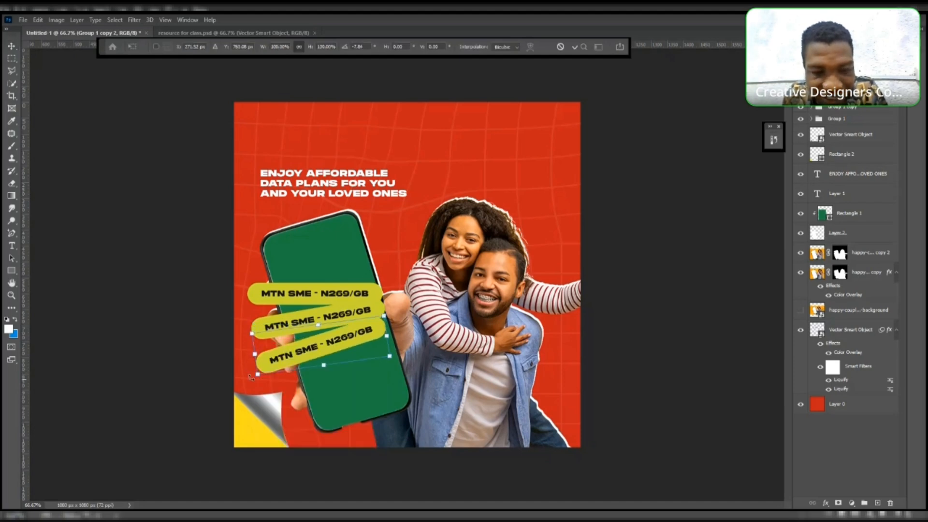
{"action": "left_click_drag", "start_coordinate": [348, 341], "coordinate": [353, 338]}
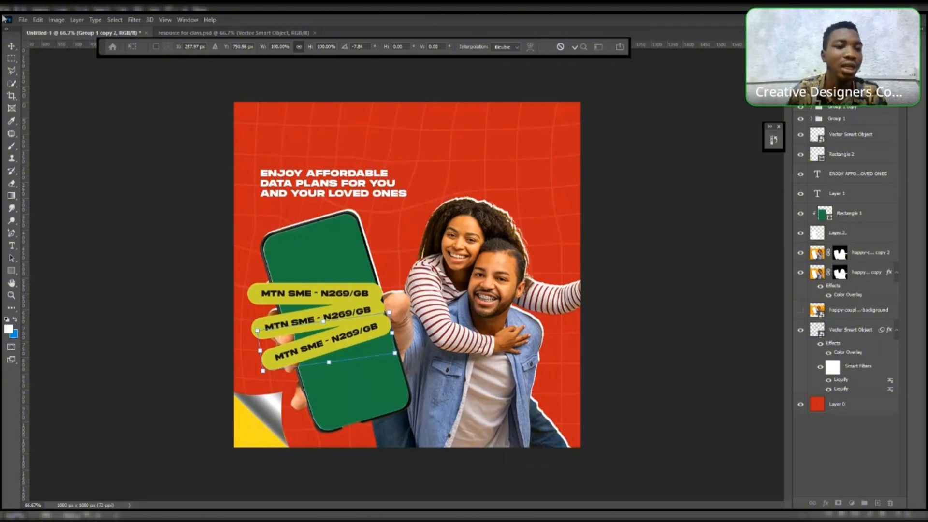
{"action": "key", "text": "Return"}
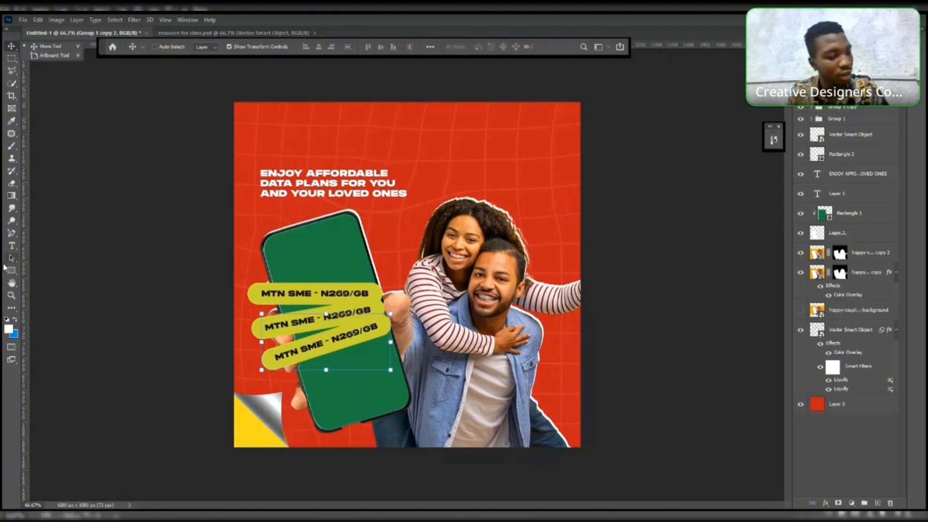
- Replace the network name on the bottom pill with GLO CG
{"action": "left_click", "coordinate": [14, 246]}
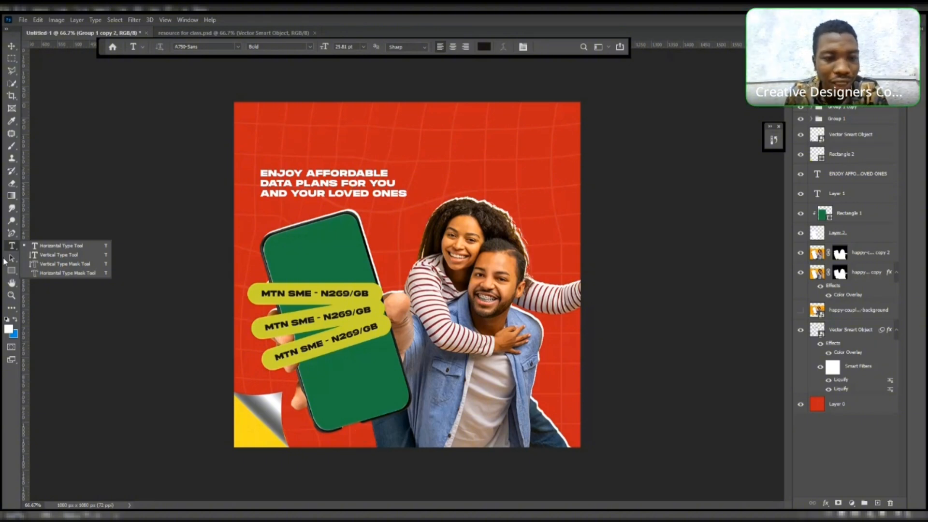
{"action": "left_click", "coordinate": [288, 323]}
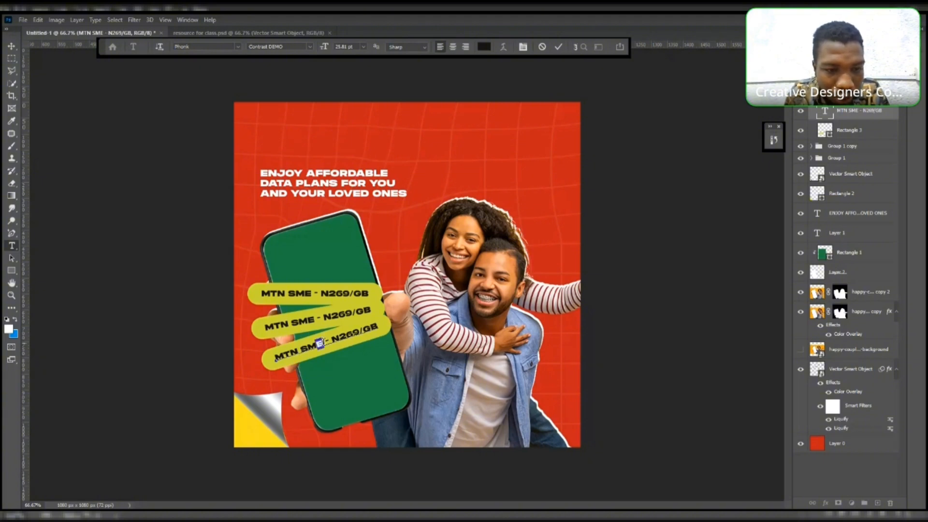
{"action": "left_click_drag", "start_coordinate": [323, 340], "coordinate": [275, 355]}
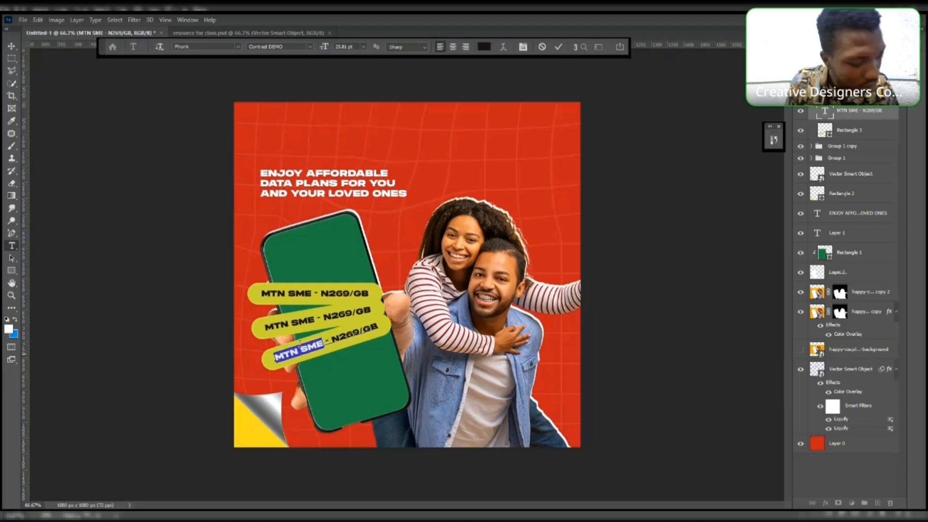
{"action": "key", "text": "BackSpace"}
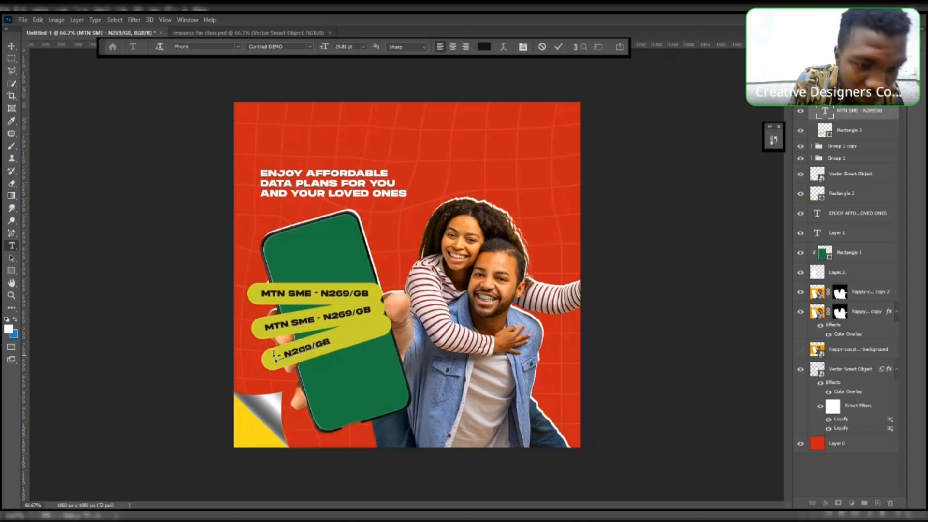
{"action": "type", "text": "GLO CG"}
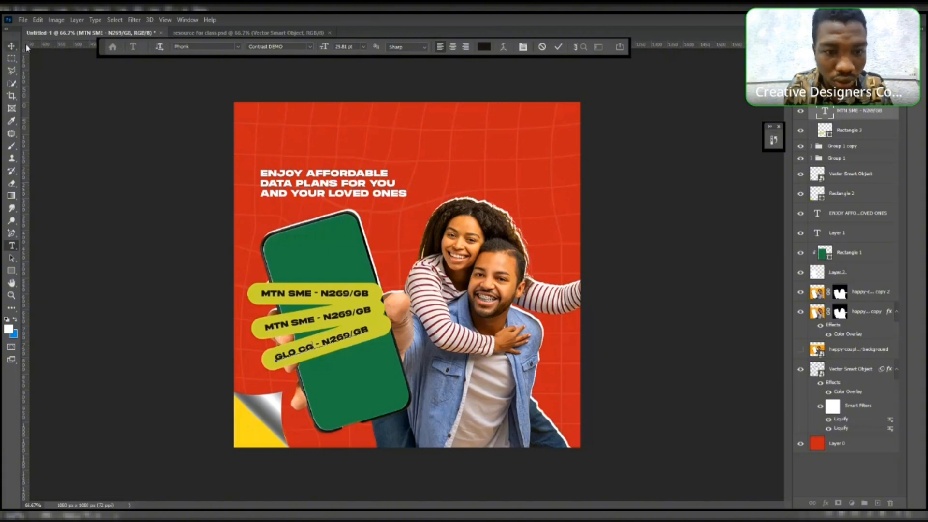
- Change the middle pill's text to AIRTEL CG - N289/GB
{"action": "left_click", "coordinate": [12, 46]}
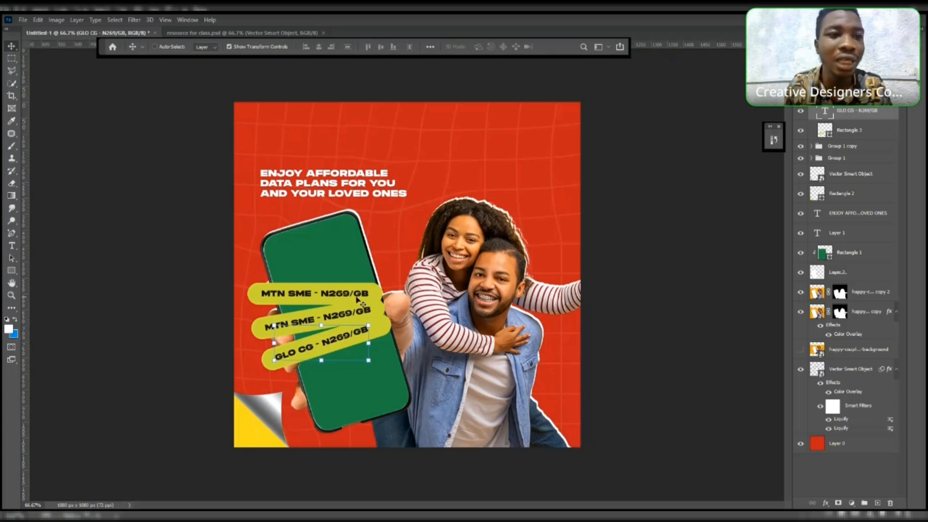
{"action": "left_click", "coordinate": [165, 49]}
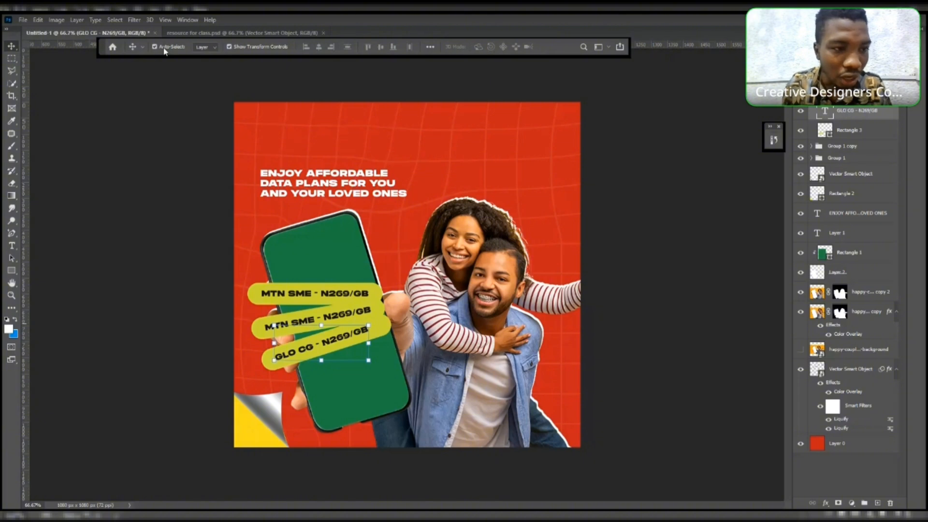
{"action": "left_click", "coordinate": [332, 324]}
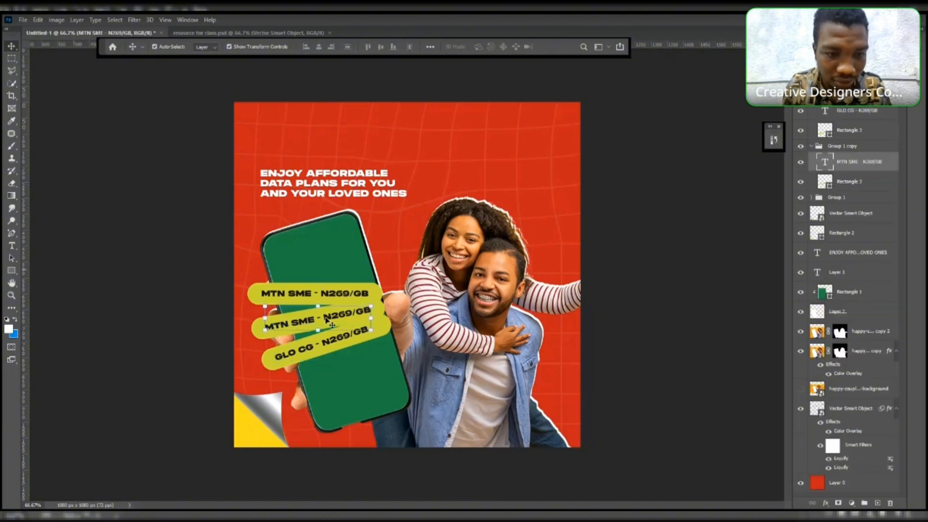
{"action": "left_click", "coordinate": [11, 246]}
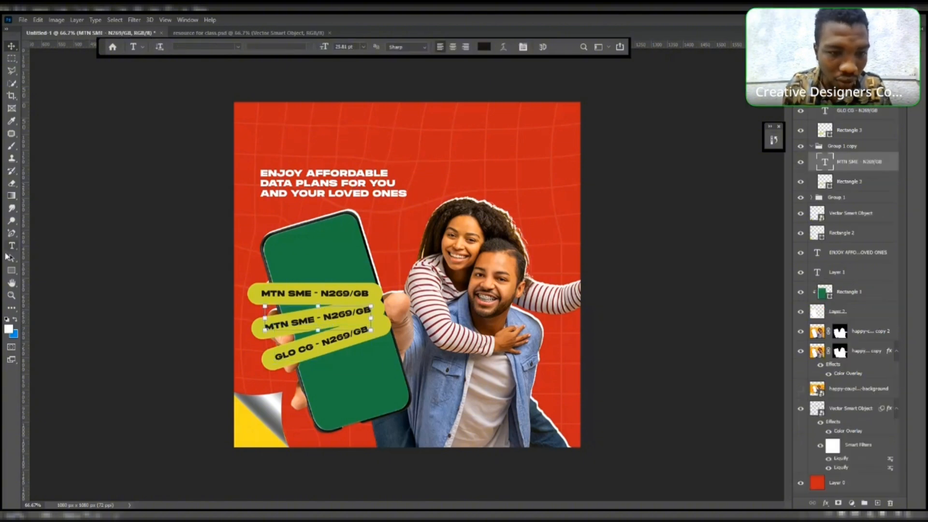
{"action": "left_click", "coordinate": [10, 247]}
{"action": "left_click", "coordinate": [154, 271]}
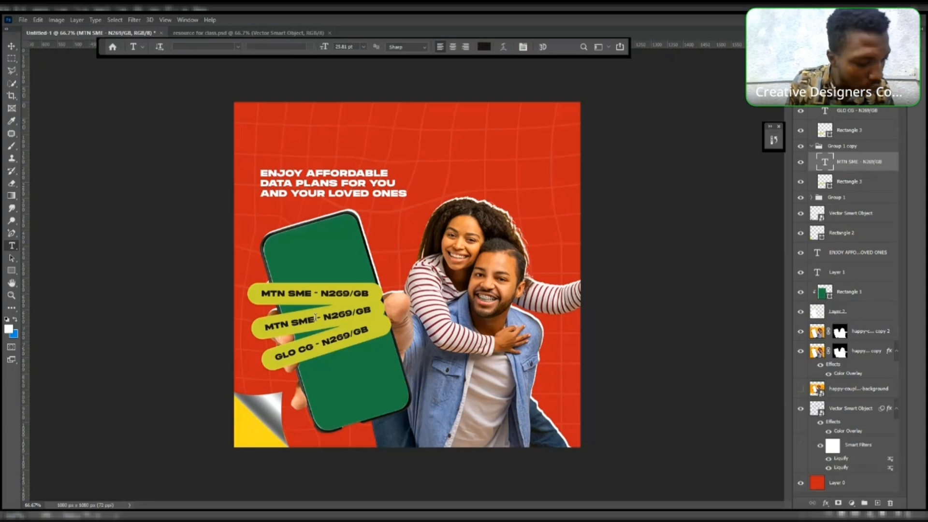
{"action": "left_click_drag", "start_coordinate": [315, 317], "coordinate": [263, 325]}
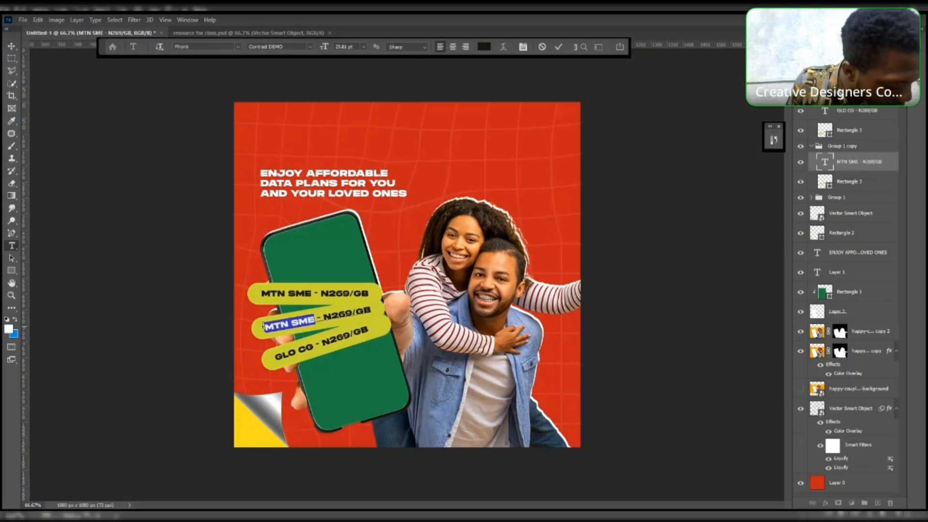
{"action": "key", "text": "BackSpace"}
{"action": "type", "text": "A"}
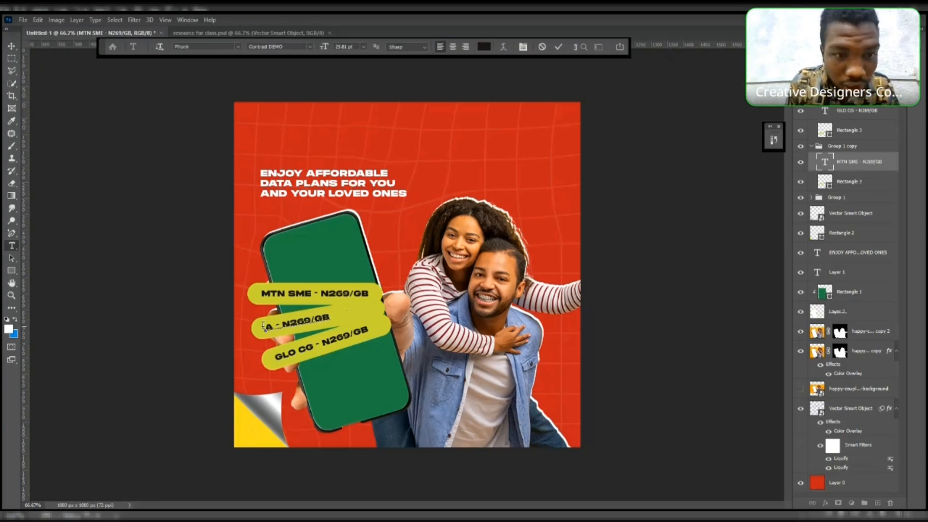
{"action": "type", "text": "IRTE"}
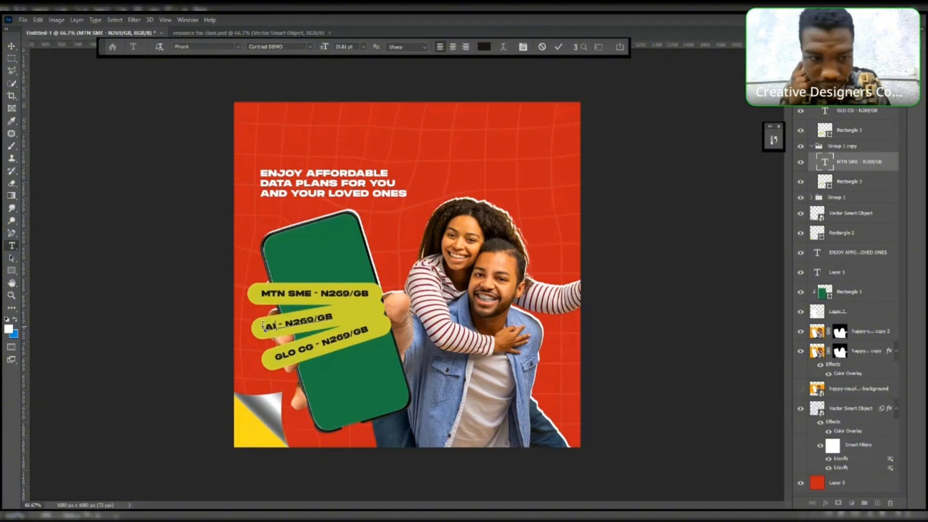
{"action": "key", "text": "BackSpace"}
{"action": "type", "text": "E"}
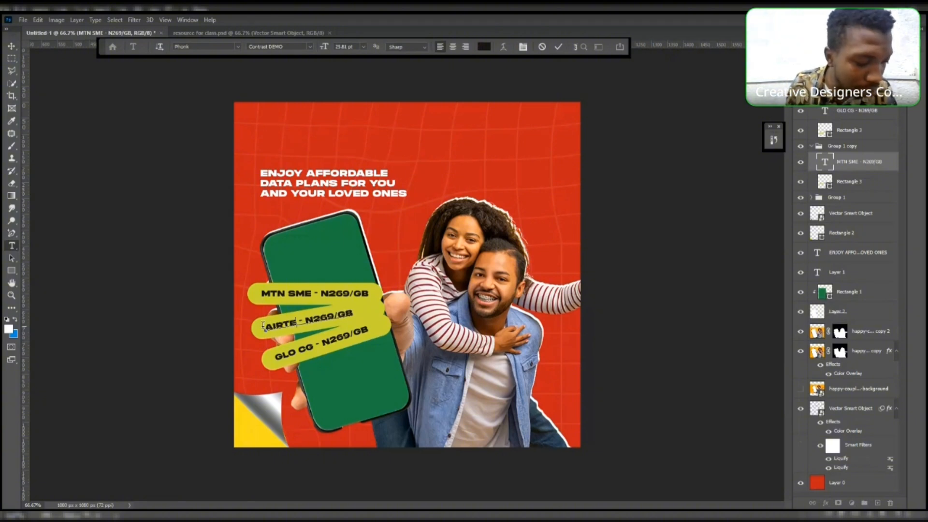
{"action": "type", "text": "L"}
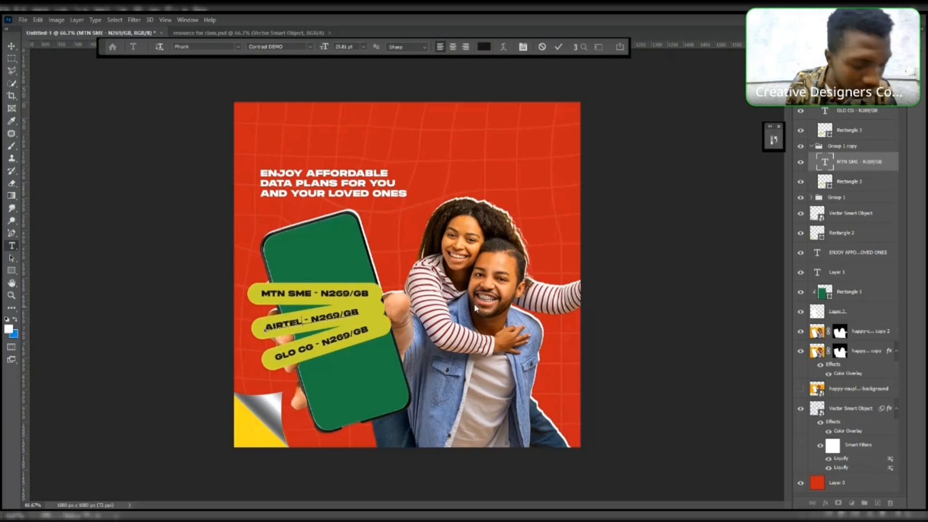
{"action": "type", "text": " CG"}
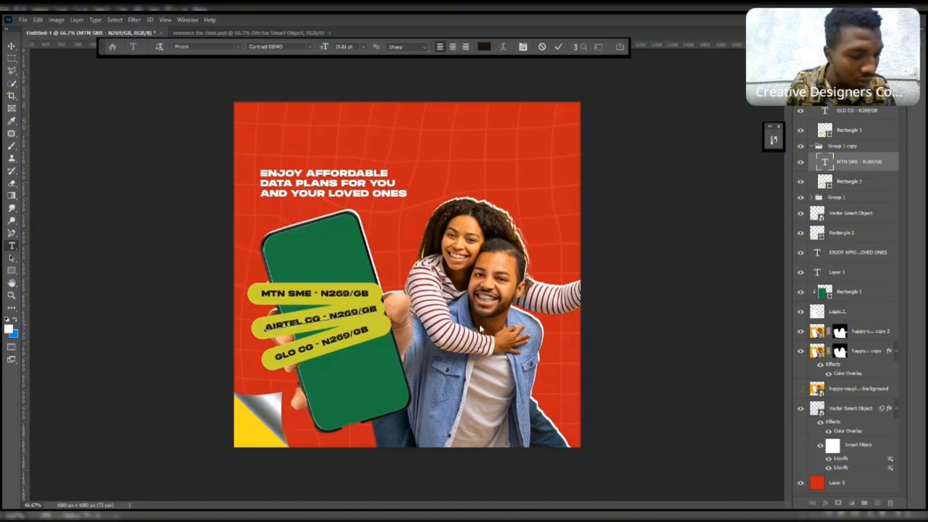
{"action": "key", "text": "BackSpace"}
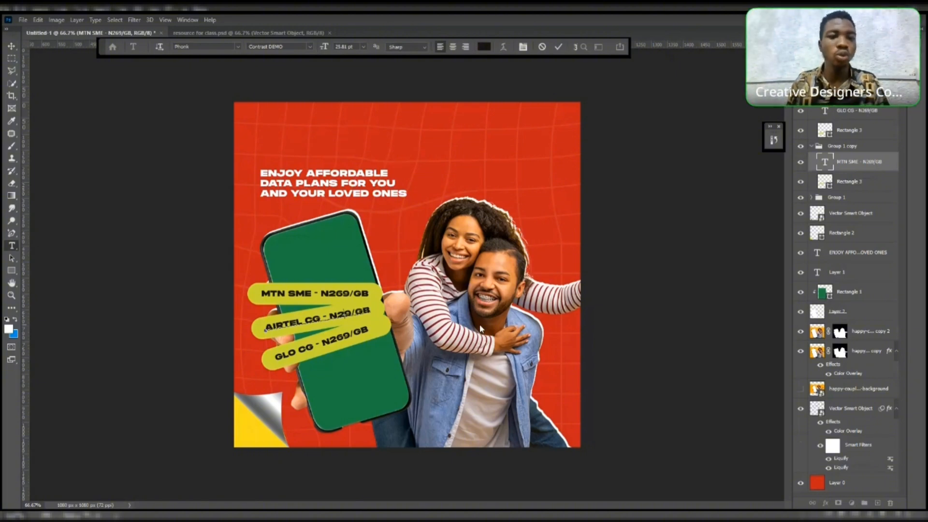
{"action": "type", "text": "8"}
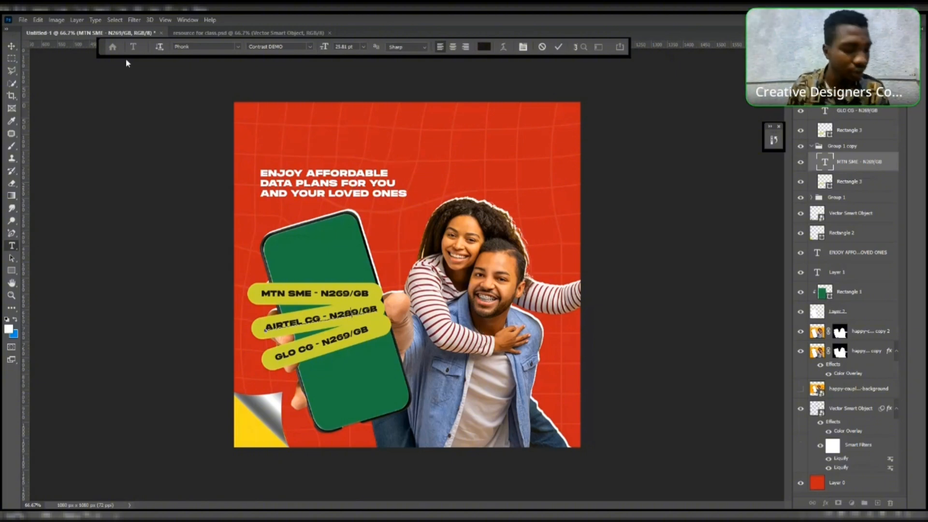
{"action": "left_click", "coordinate": [12, 46]}
{"action": "left_click", "coordinate": [131, 185]}
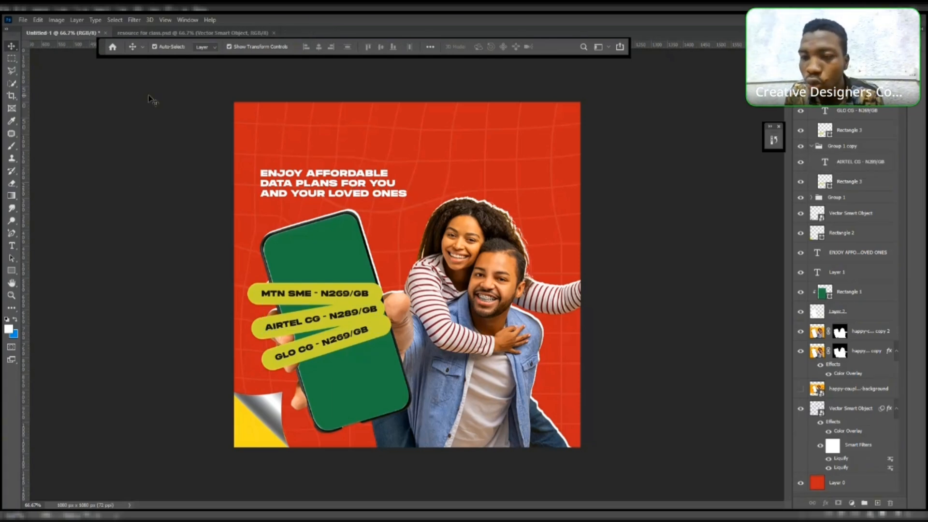
{"action": "left_click", "coordinate": [333, 289]}
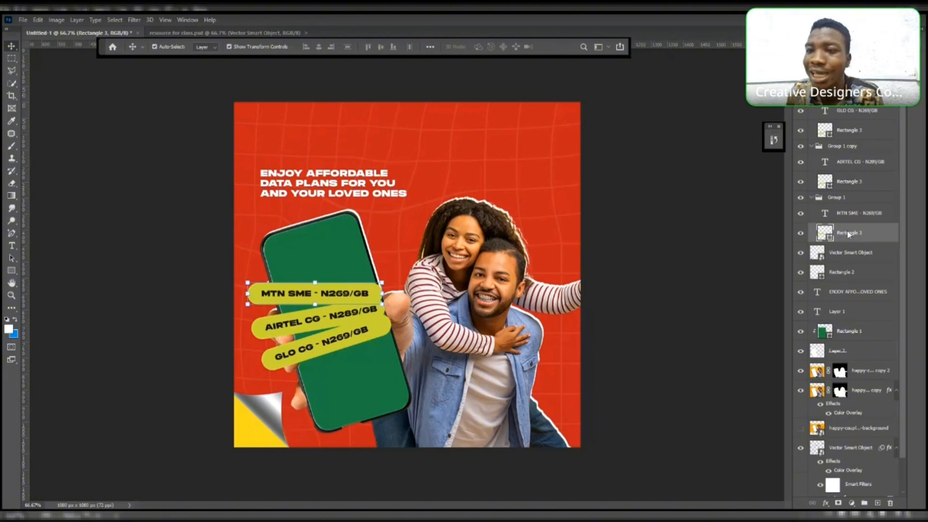
{"action": "left_click", "coordinate": [847, 33]}
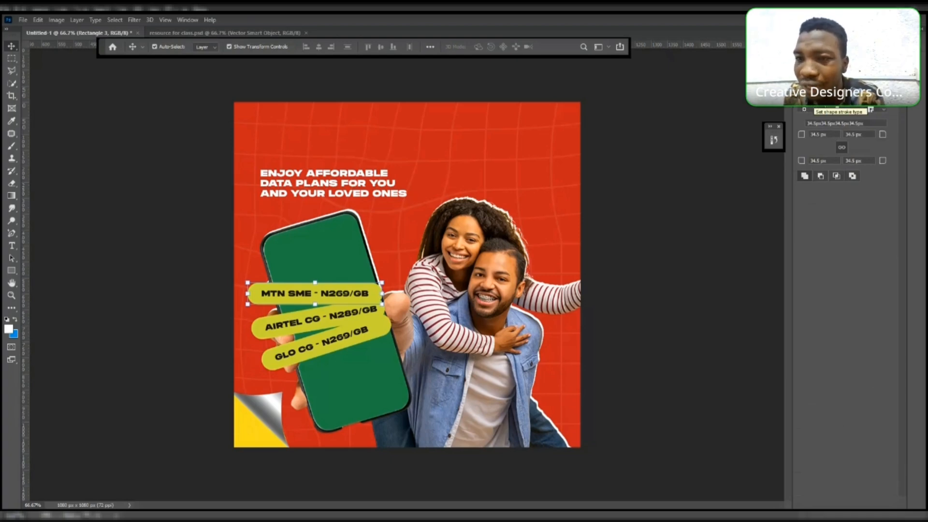
{"action": "left_click", "coordinate": [807, 96]}
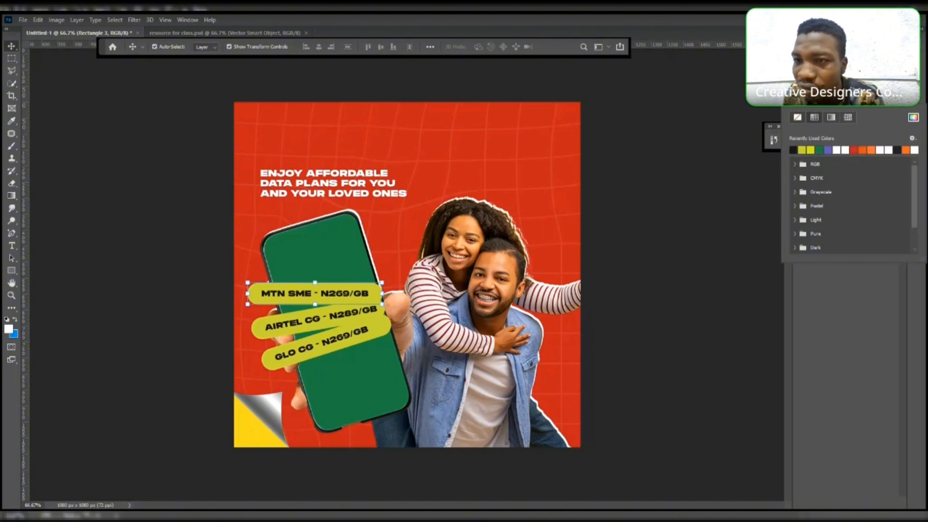
{"action": "key", "text": "Escape"}
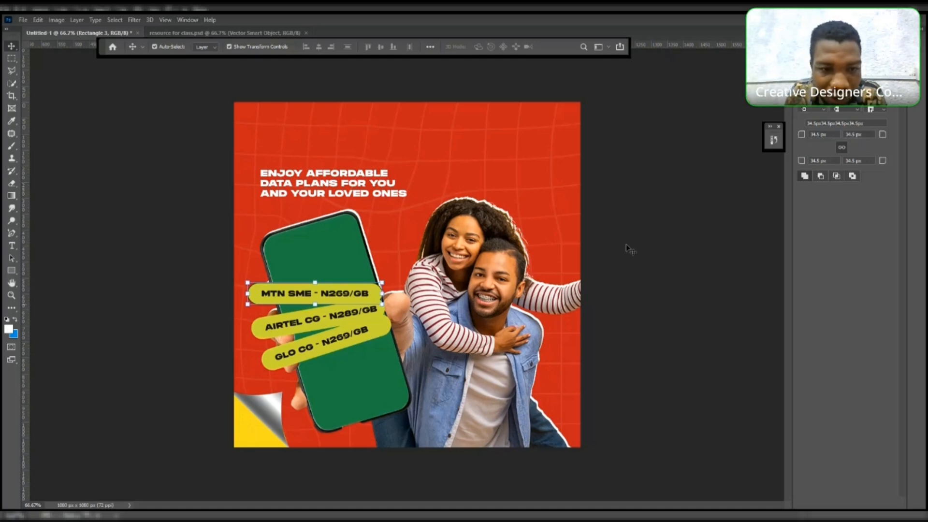
{"action": "left_click", "coordinate": [624, 227]}
{"action": "left_click", "coordinate": [379, 297]}
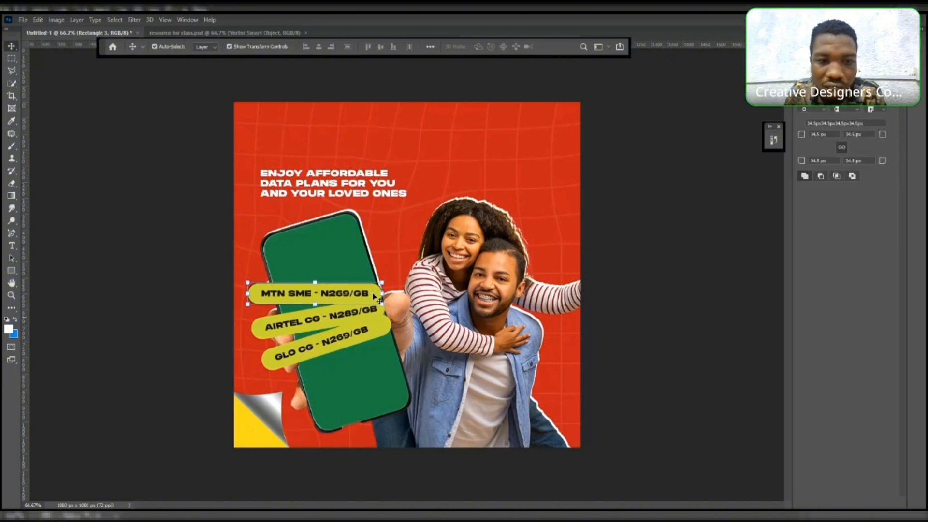
{"action": "left_click", "coordinate": [323, 326]}
{"action": "left_click", "coordinate": [257, 332]}
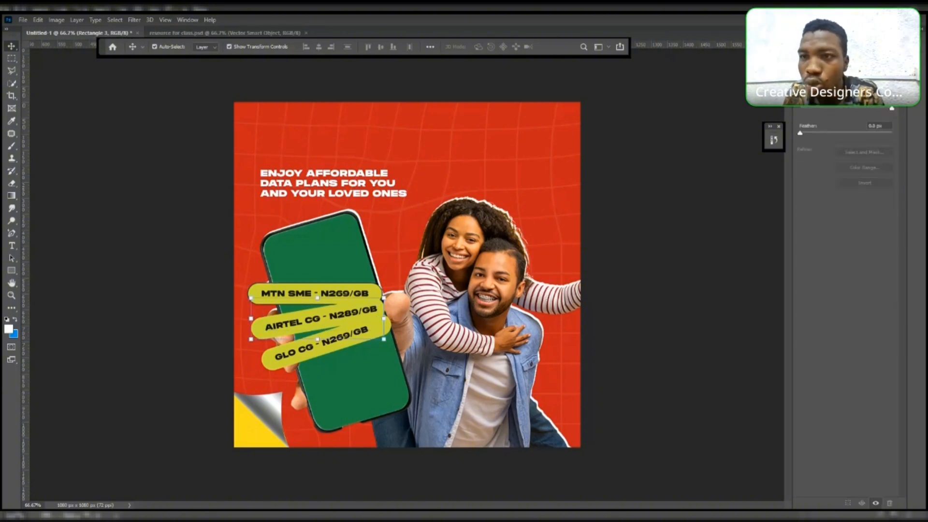
{"action": "key", "text": "F7"}
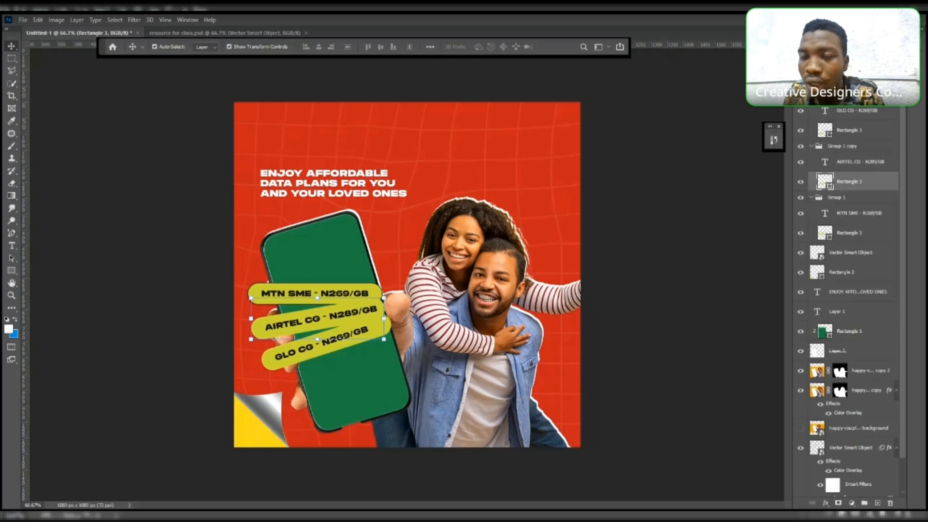
{"action": "key", "text": "F7"}
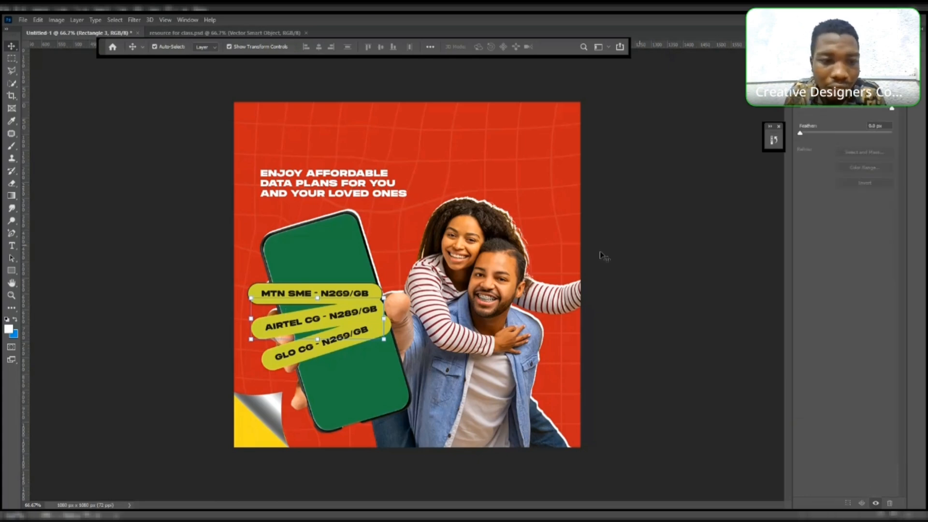
{"action": "left_click", "coordinate": [640, 245]}
{"action": "left_click", "coordinate": [255, 328]}
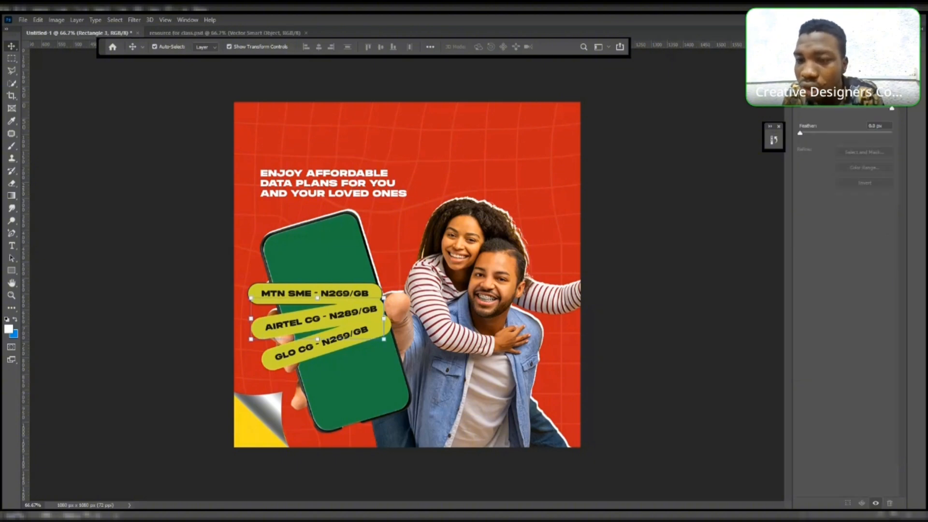
{"action": "key", "text": "F7"}
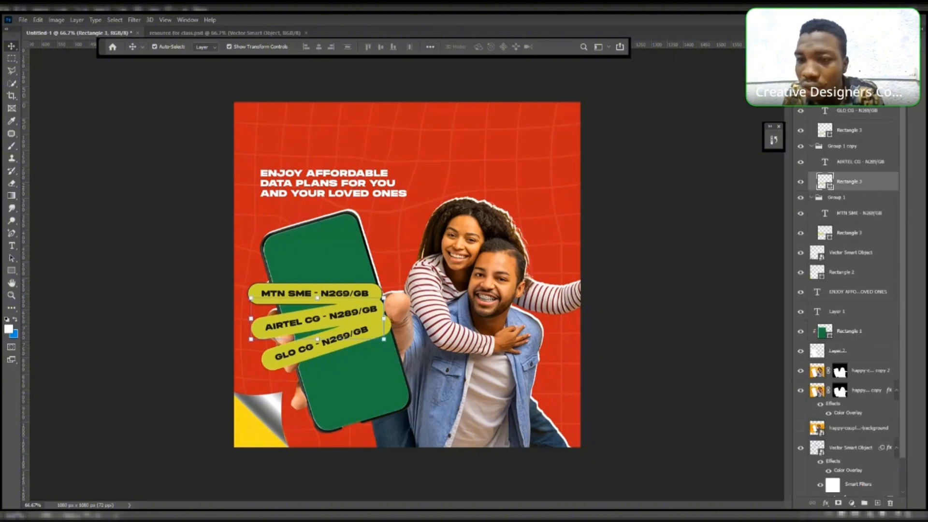
- Add a 2 px outside stroke in near-black #141111 to the middle pill's rectangle
{"action": "double_click", "coordinate": [829, 185]}
{"action": "key", "text": "Escape"}
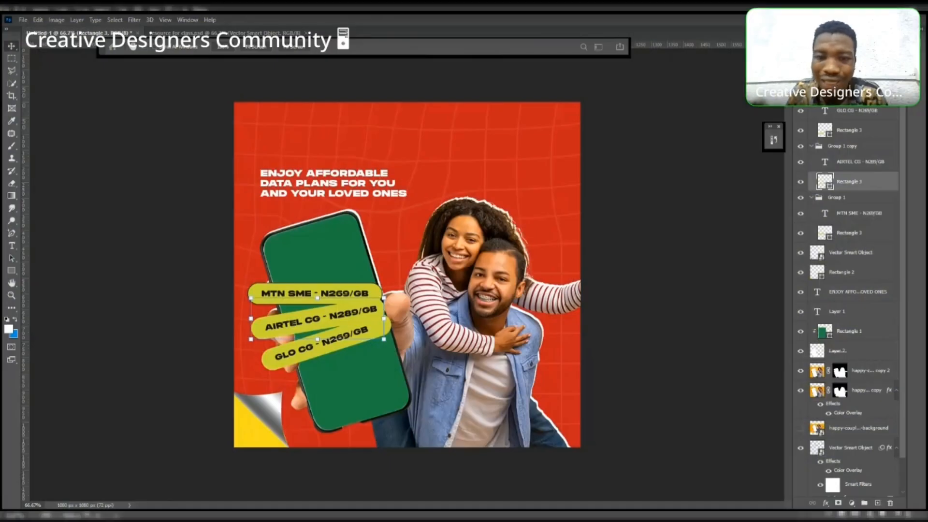
{"action": "double_click", "coordinate": [884, 186]}
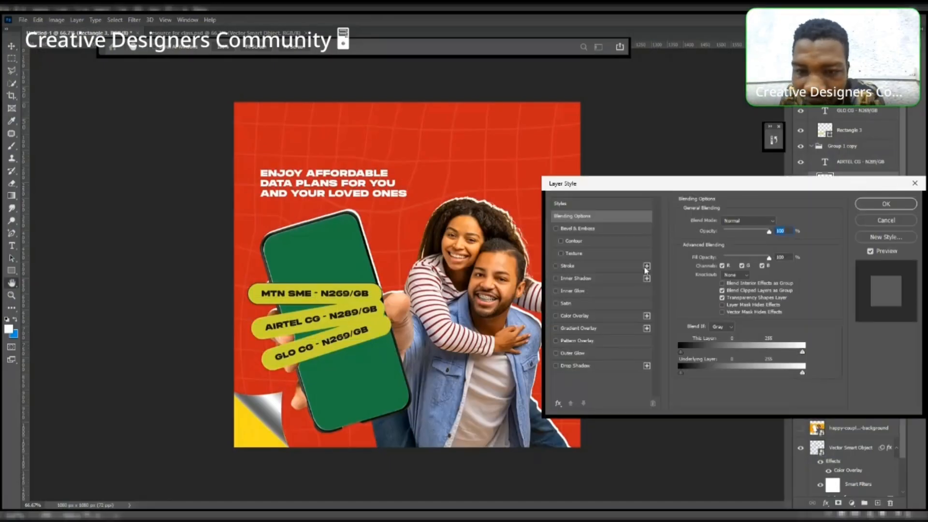
{"action": "left_click", "coordinate": [627, 266]}
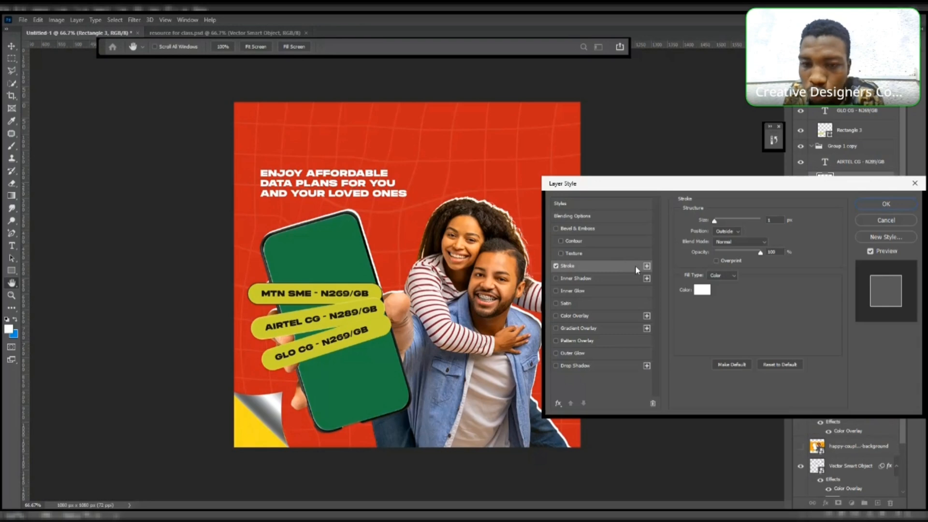
{"action": "left_click", "coordinate": [702, 290]}
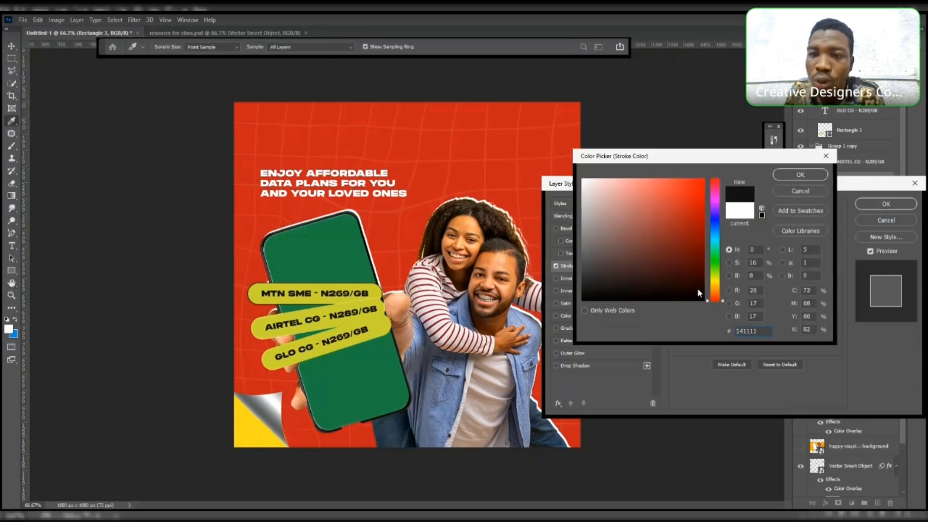
{"action": "key", "text": "Return"}
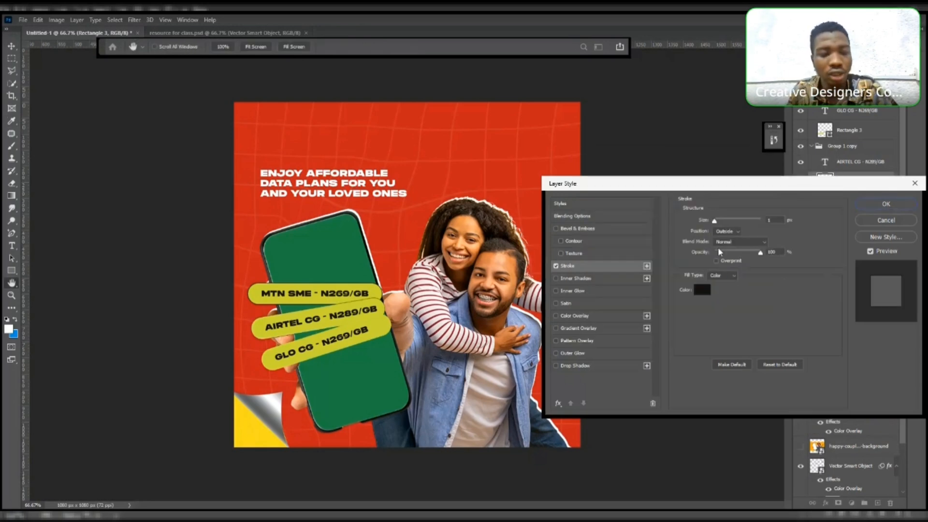
{"action": "type", "text": "2"}
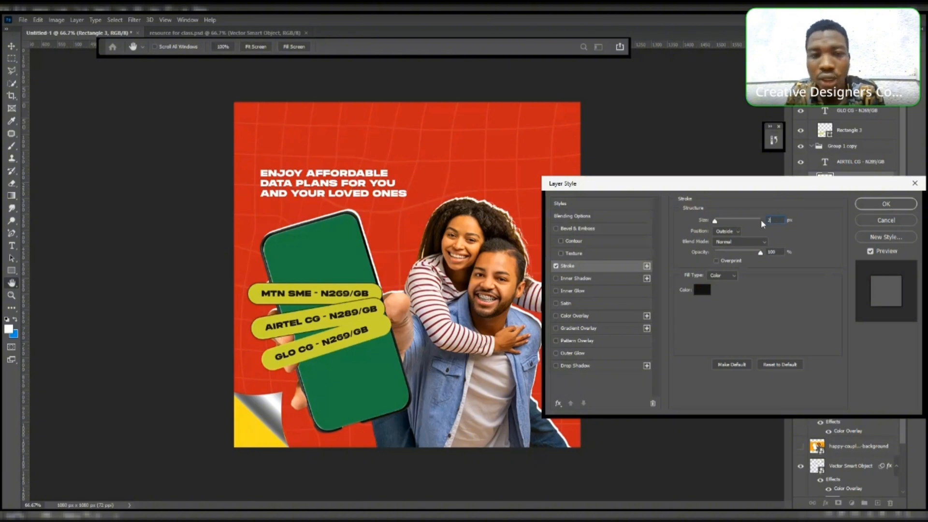
{"action": "left_click", "coordinate": [884, 204]}
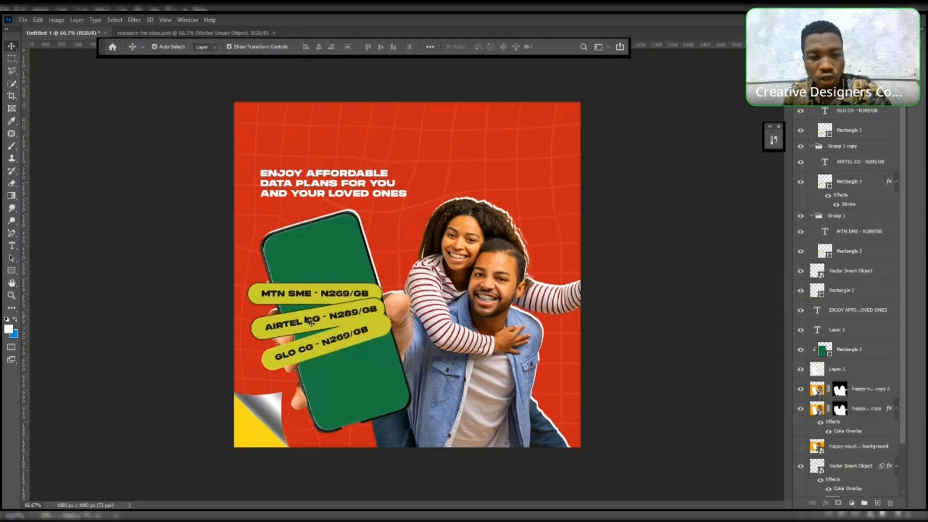
- Apply the same 2 px dark stroke to the bottom pill's rectangle
{"action": "left_click", "coordinate": [379, 329]}
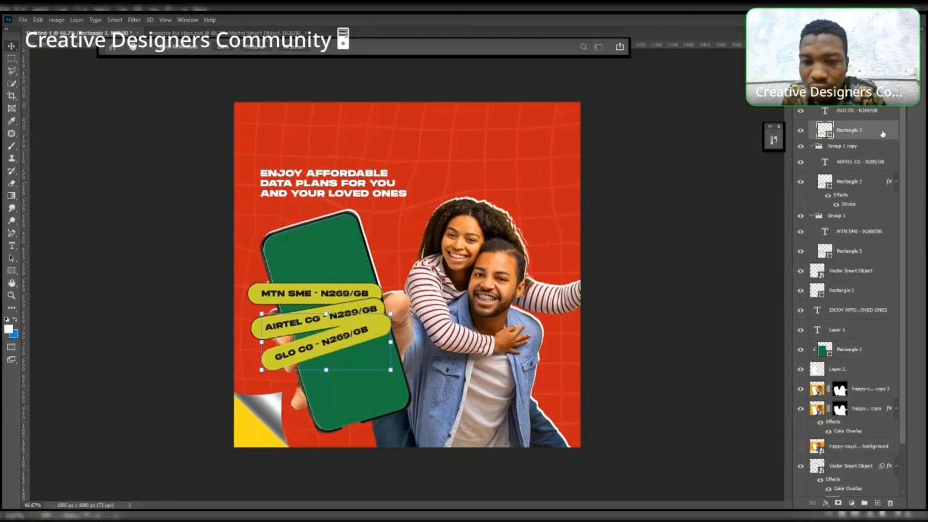
{"action": "double_click", "coordinate": [883, 134]}
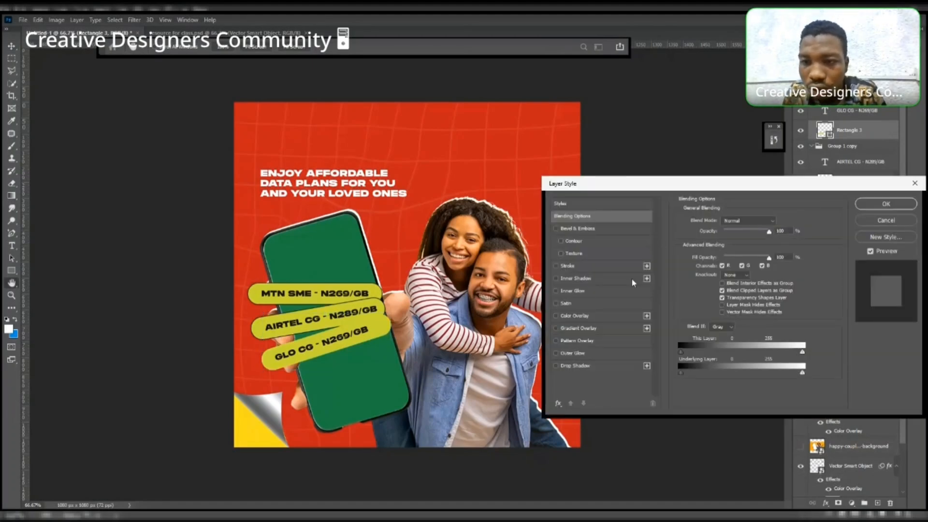
{"action": "left_click", "coordinate": [636, 266]}
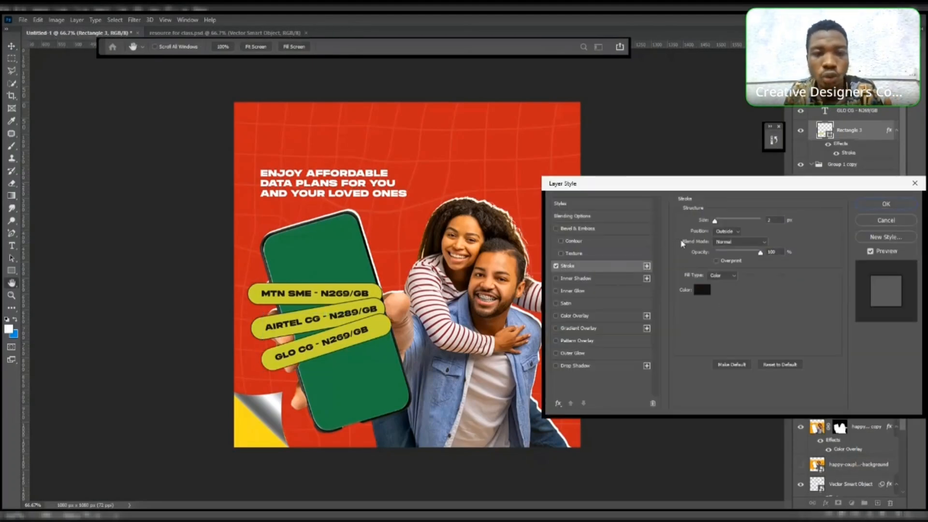
{"action": "left_click", "coordinate": [865, 205]}
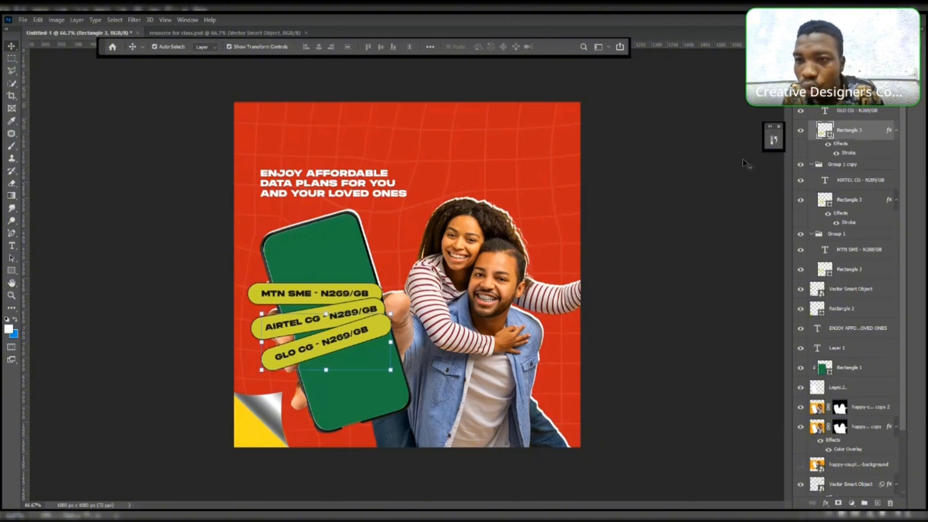
- Move the bottom pill's group below the top pill's group in the layer stack
{"action": "left_click", "coordinate": [812, 95]}
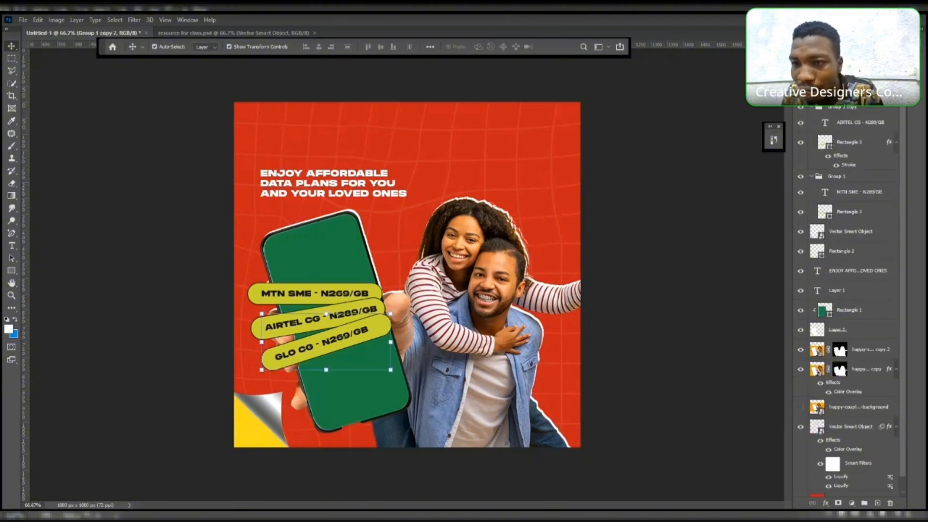
{"action": "left_click_drag", "start_coordinate": [829, 95], "coordinate": [833, 229]}
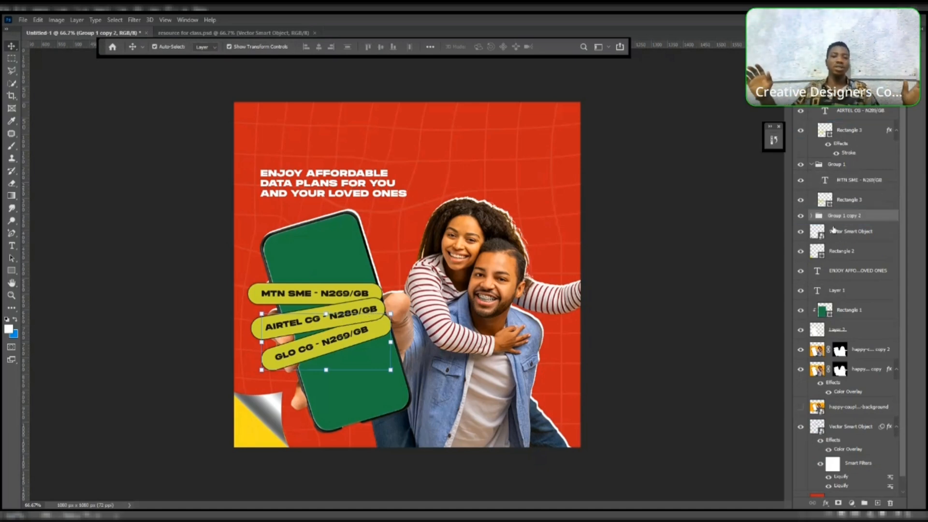
{"action": "left_click", "coordinate": [669, 249]}
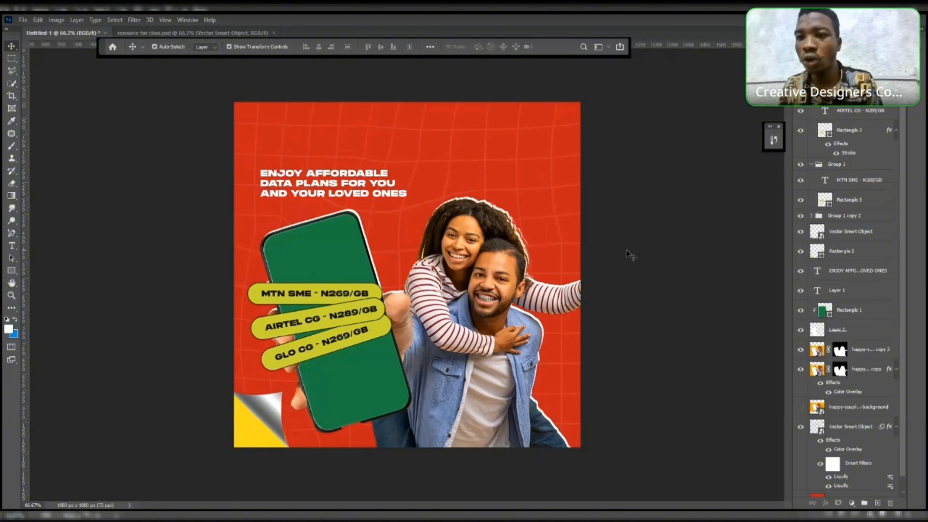
- Select all three pill groups and combine them into one new group
{"action": "scroll", "coordinate": [845, 300], "scroll_direction": "down", "scroll_amount": 3}
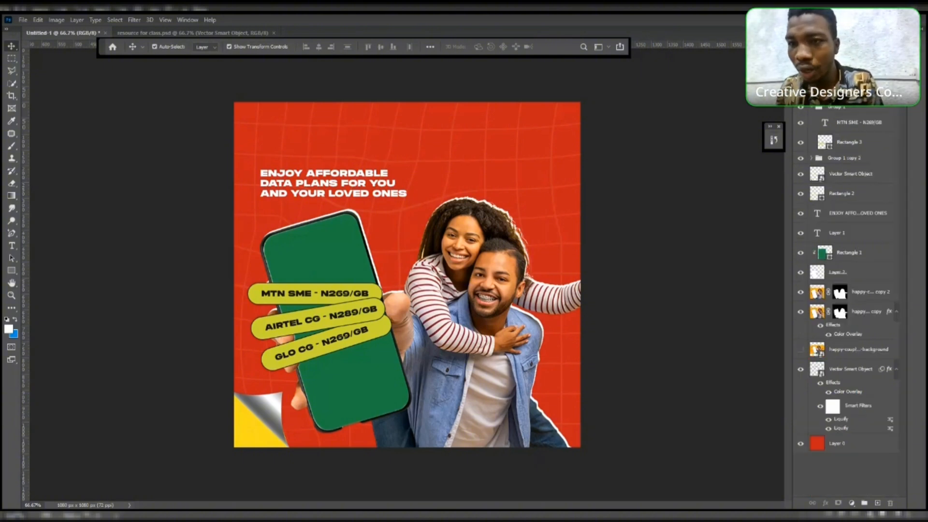
{"action": "scroll", "coordinate": [812, 110], "scroll_direction": "down", "scroll_amount": 2}
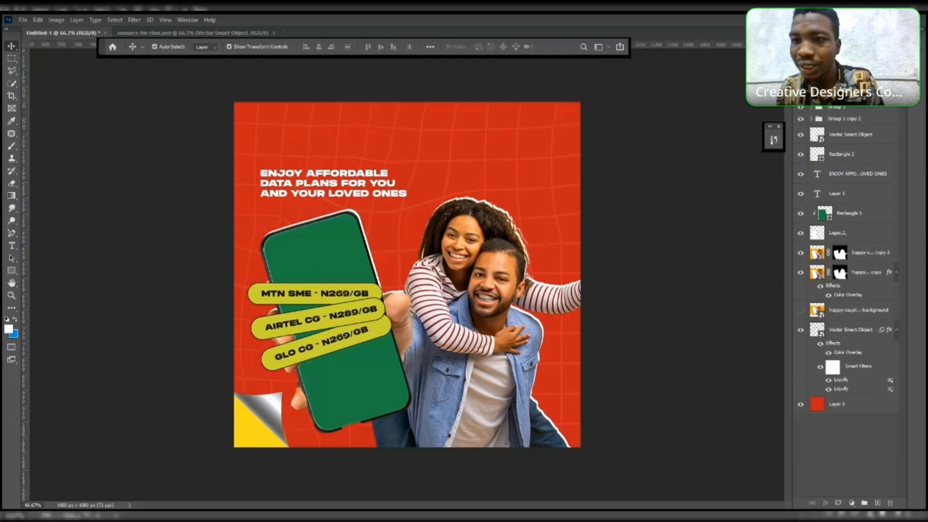
{"action": "left_click", "coordinate": [841, 96]}
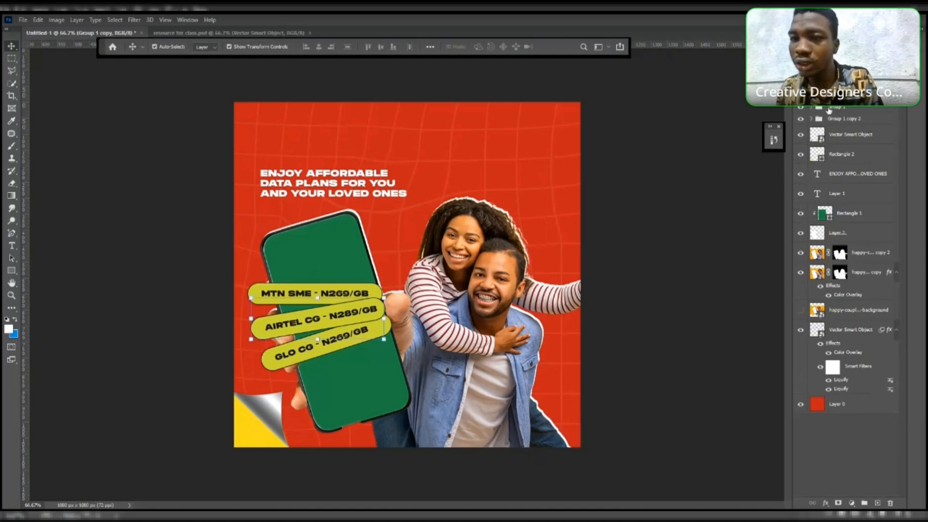
{"action": "left_click", "coordinate": [838, 119]}
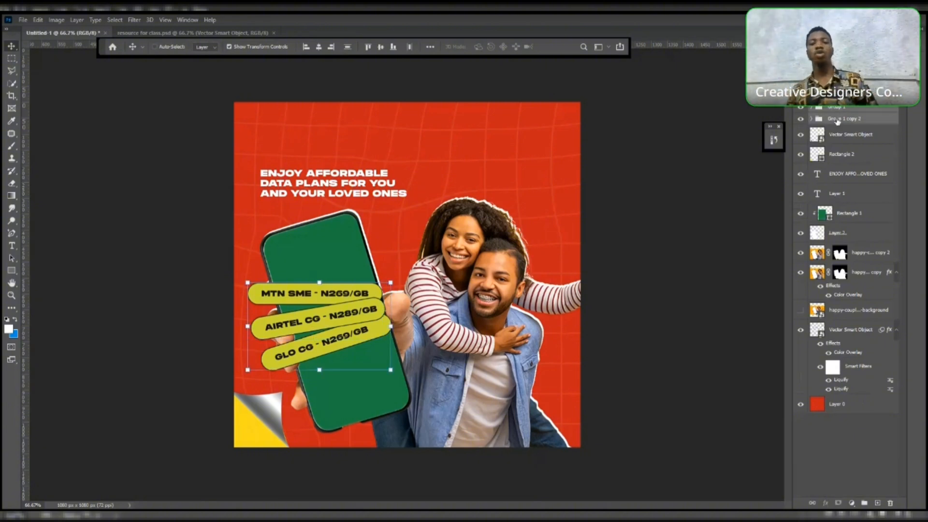
{"action": "key", "text": "ctrl+g"}
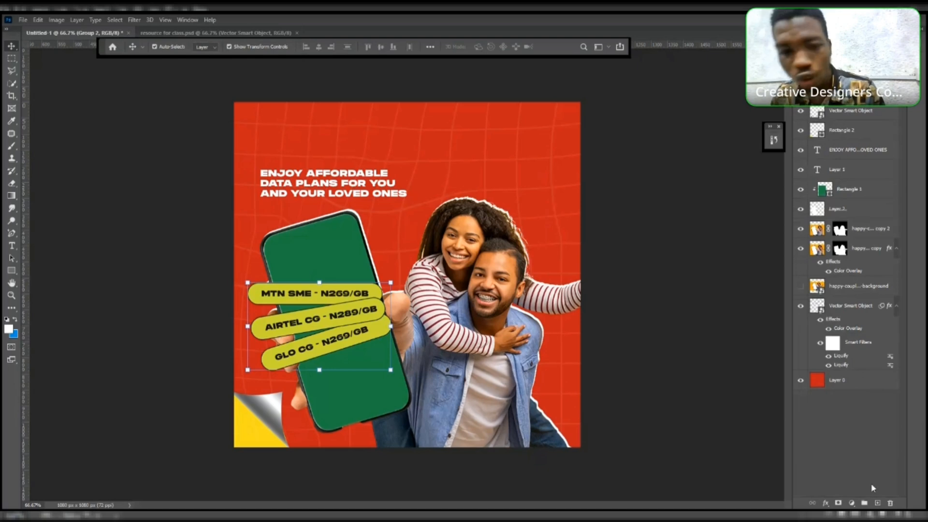
- Add a layer mask to the new group holding the three pills
{"action": "left_click", "coordinate": [838, 503]}
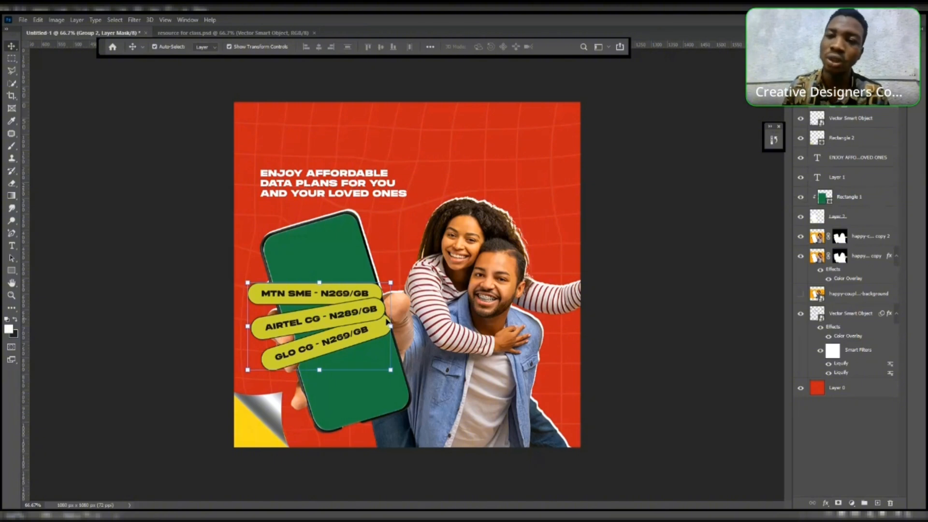
{"action": "left_click", "coordinate": [670, 182]}
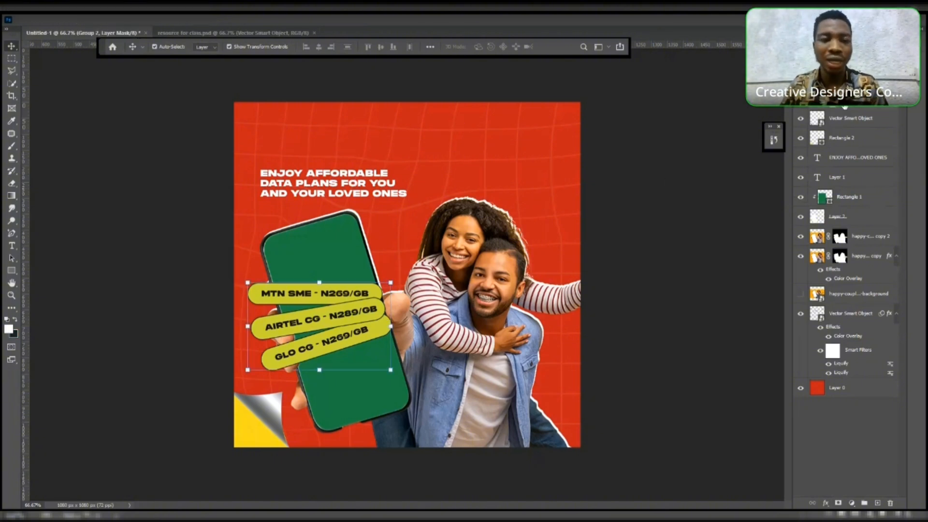
{"action": "left_click", "coordinate": [314, 263]}
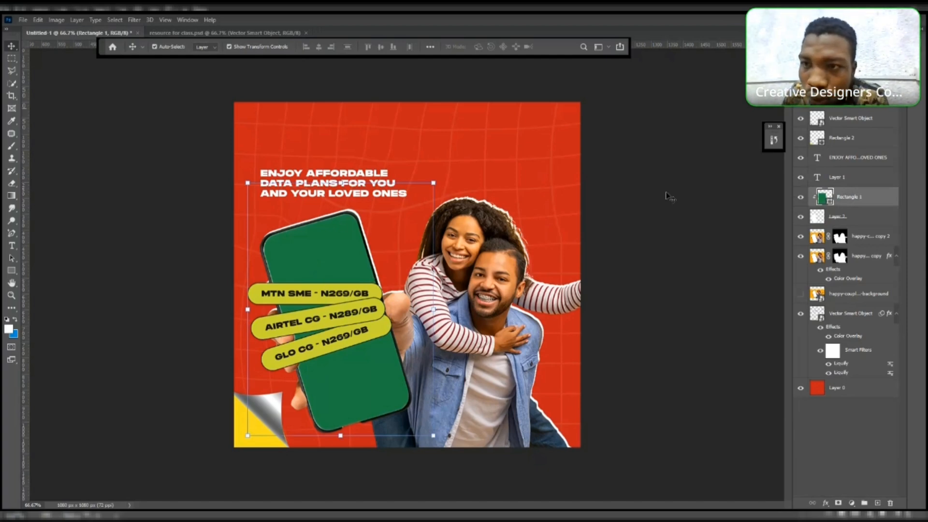
{"action": "left_click", "coordinate": [857, 99]}
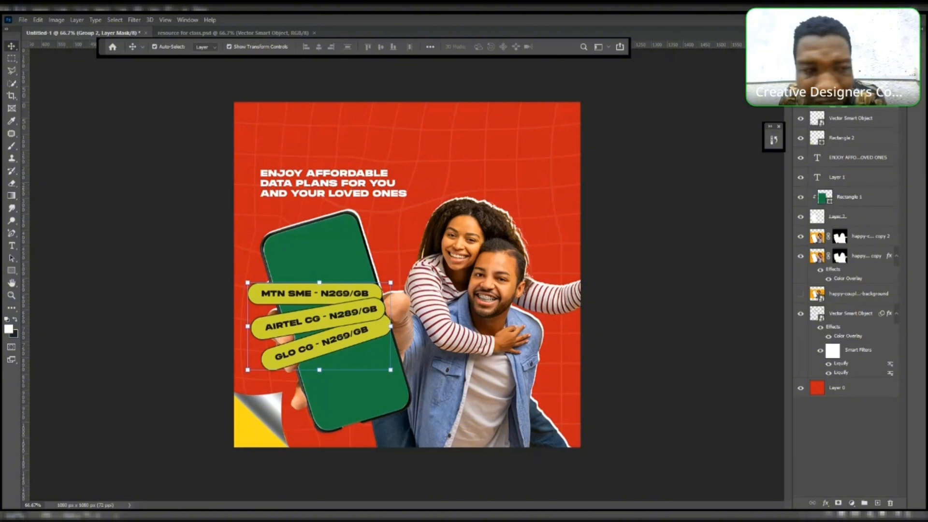
- Lasso the area where the man's arm overlaps the pills' right ends and mask it out with a black brush
{"action": "left_click", "coordinate": [11, 75]}
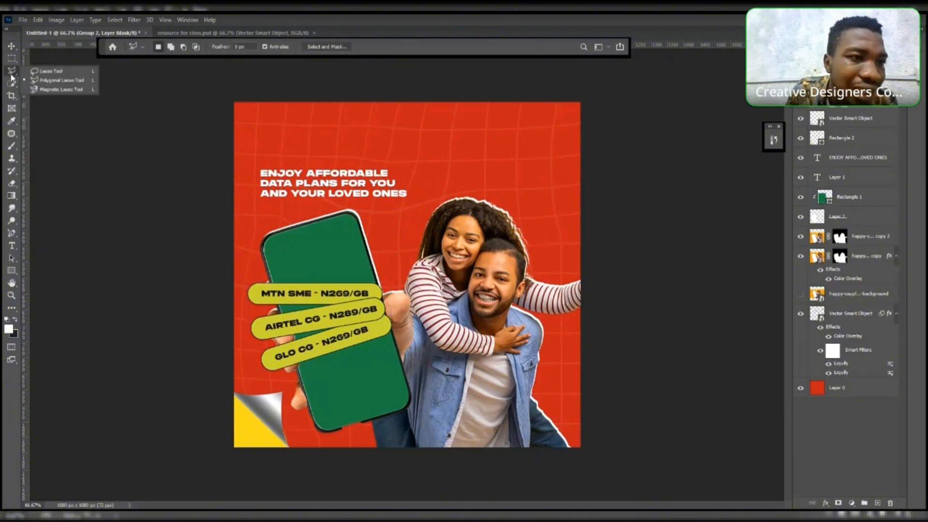
{"action": "left_click", "coordinate": [14, 69]}
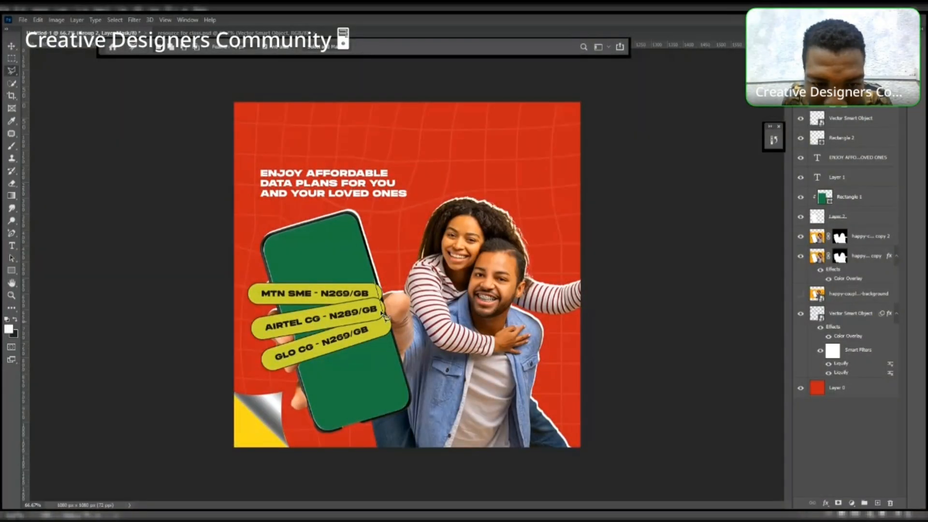
{"action": "left_click", "coordinate": [407, 334]}
{"action": "left_click", "coordinate": [383, 273]}
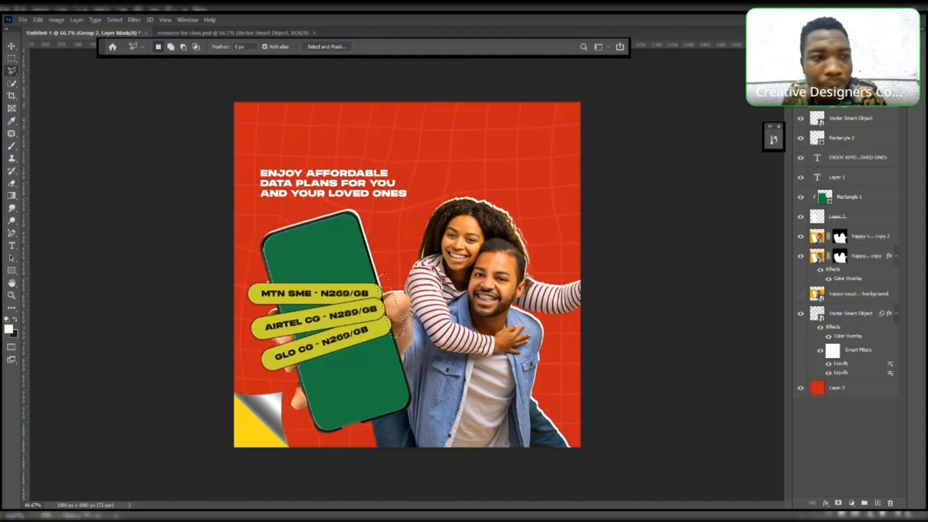
{"action": "left_click", "coordinate": [12, 147]}
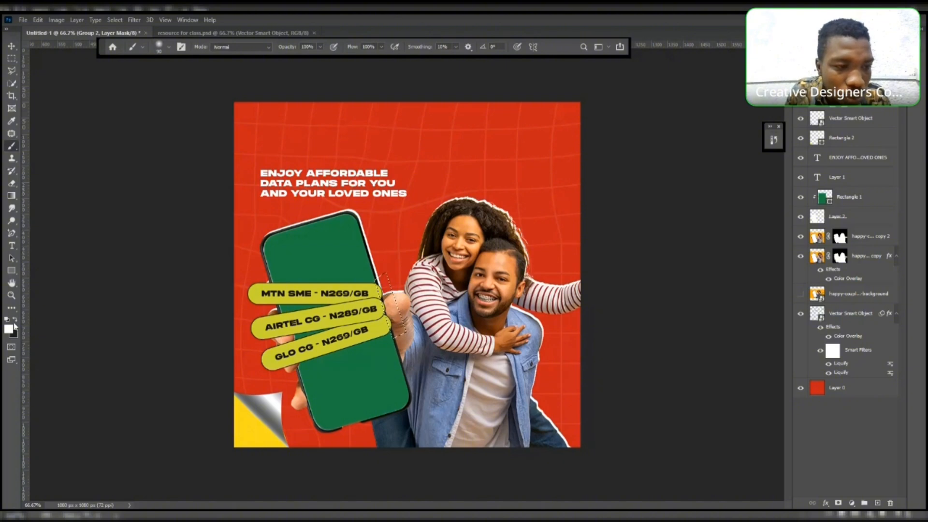
{"action": "key", "text": "x"}
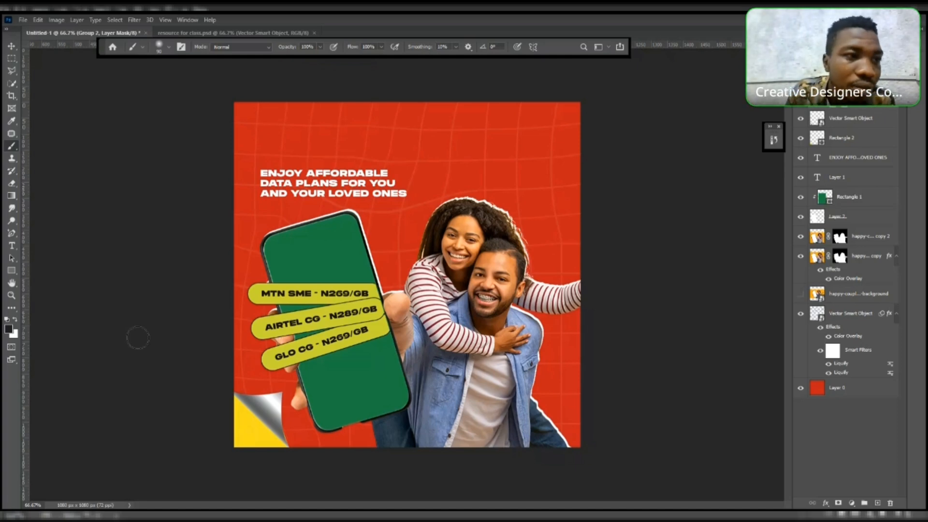
- Select the top pill's rectangle layer on the canvas with the Move tool
{"action": "key", "text": "v"}
{"action": "left_click", "coordinate": [55, 105]}
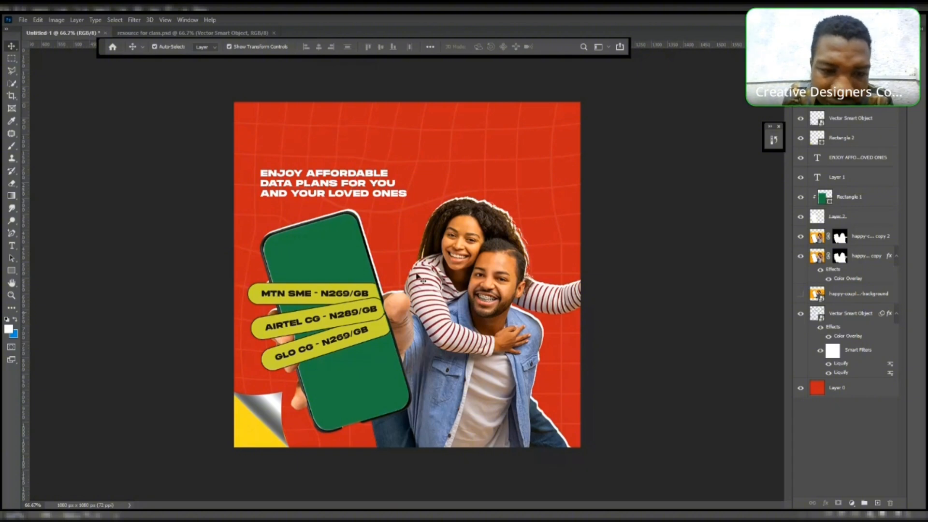
{"action": "left_click", "coordinate": [372, 298]}
{"action": "left_click", "coordinate": [604, 257]}
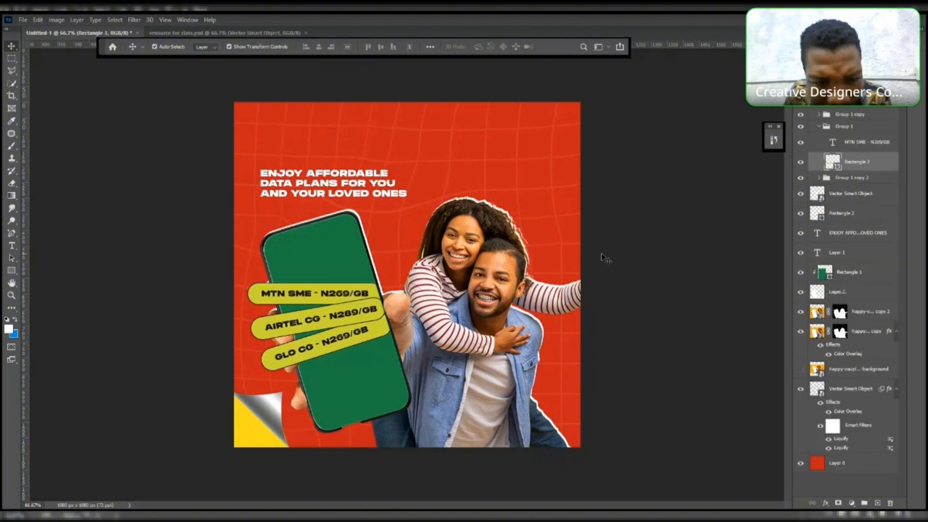
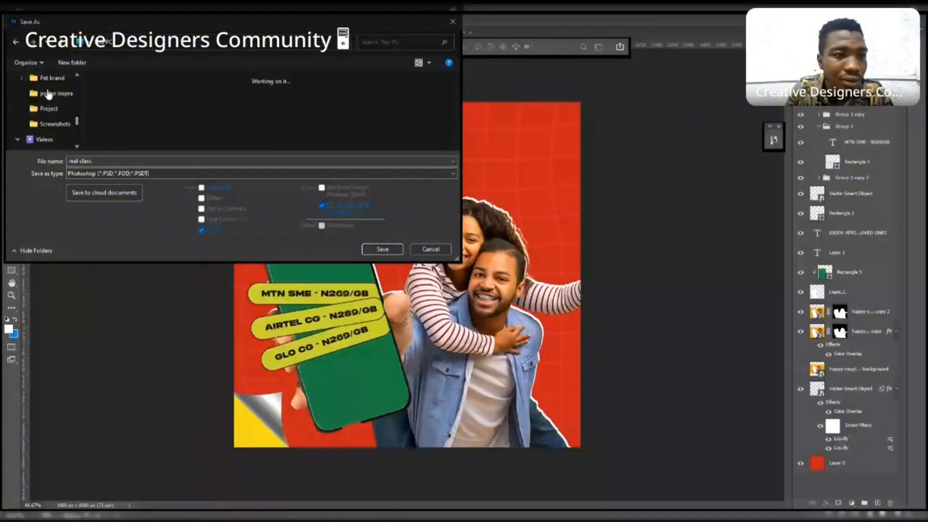
- Save the design as a Photoshop document named real class, keeping maximum compatibility
{"action": "left_click_drag", "start_coordinate": [81, 127], "coordinate": [80, 90]}
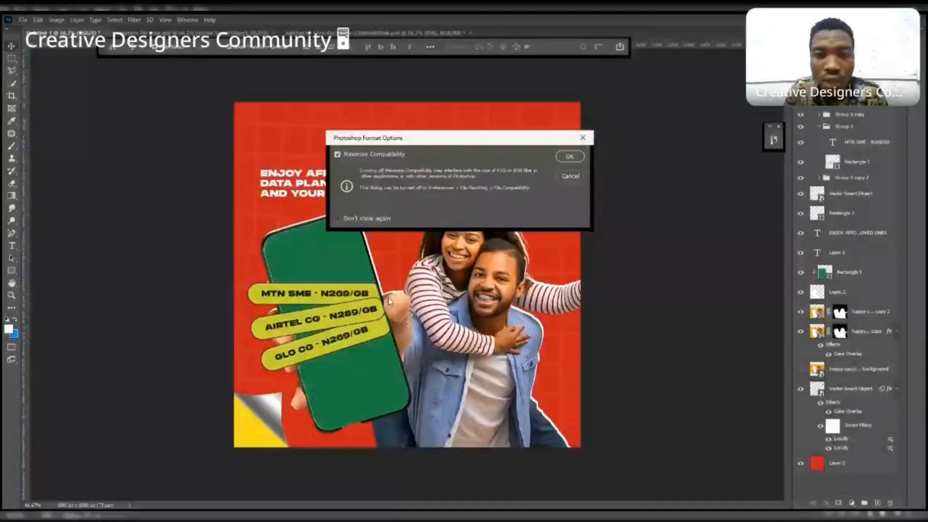
{"action": "key", "text": "Return"}
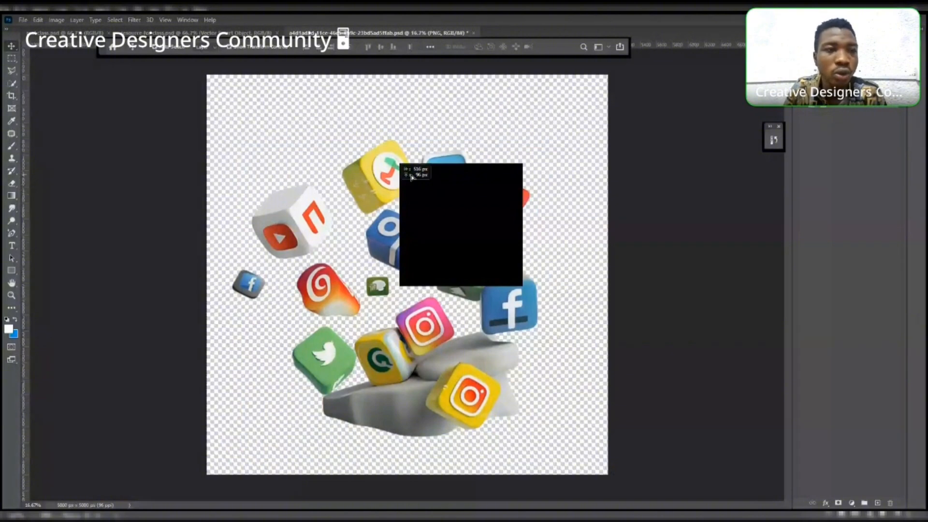
- Shrink the 3D social media icons image in its own document and drag it into the ad
{"action": "left_click_drag", "start_coordinate": [411, 177], "coordinate": [342, 167]}
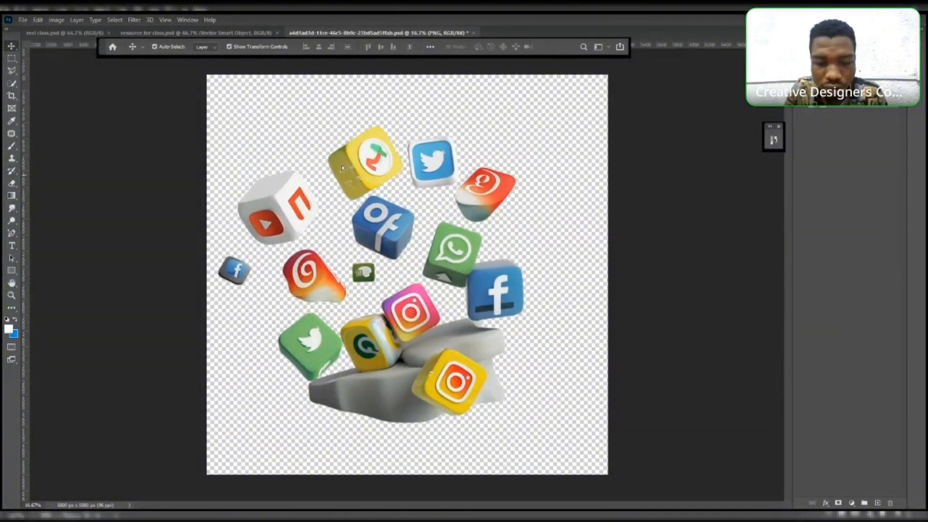
{"action": "key", "text": "ctrl+t"}
{"action": "left_click_drag", "start_coordinate": [525, 425], "coordinate": [330, 192]}
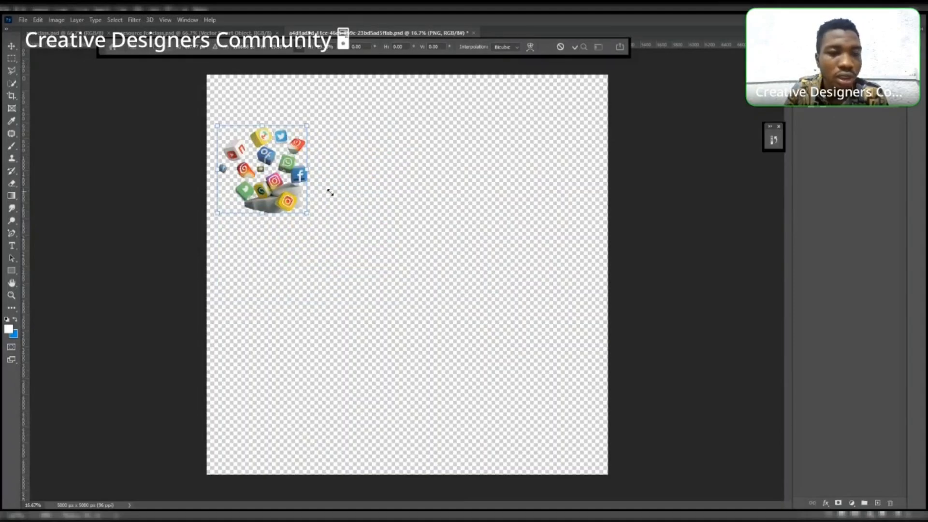
{"action": "key", "text": "Return"}
{"action": "left_click_drag", "start_coordinate": [271, 159], "coordinate": [451, 370]}
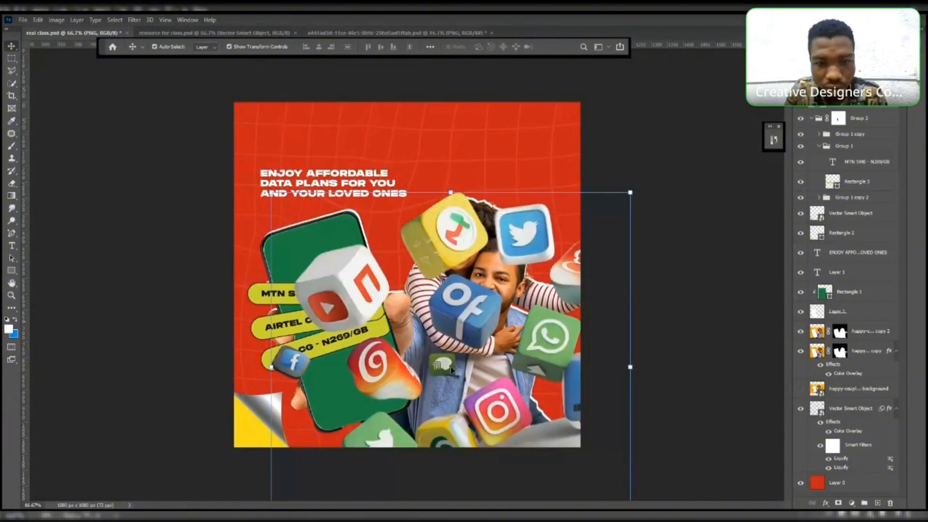
- Scale the social icons to about 27% and place them on the phone's lower half below the pills
{"action": "key", "text": "ctrl+t"}
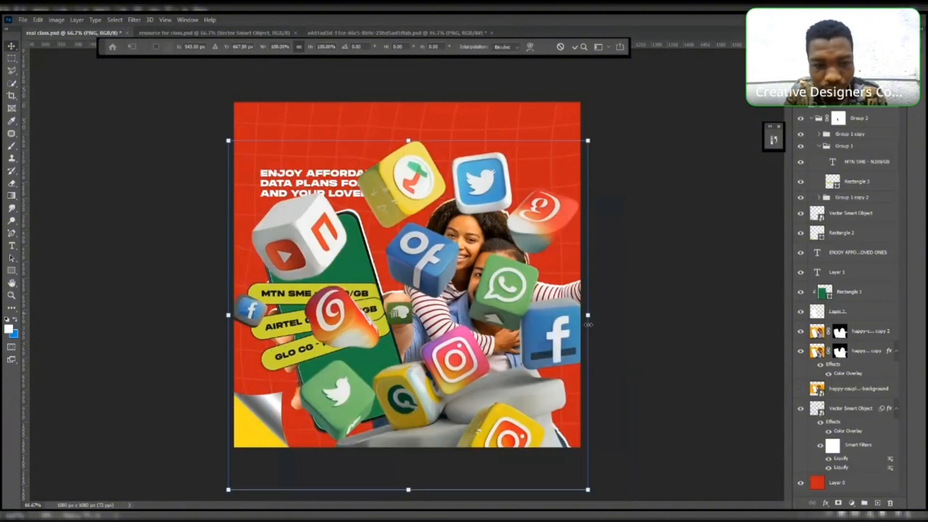
{"action": "left_click_drag", "start_coordinate": [587, 324], "coordinate": [347, 274]}
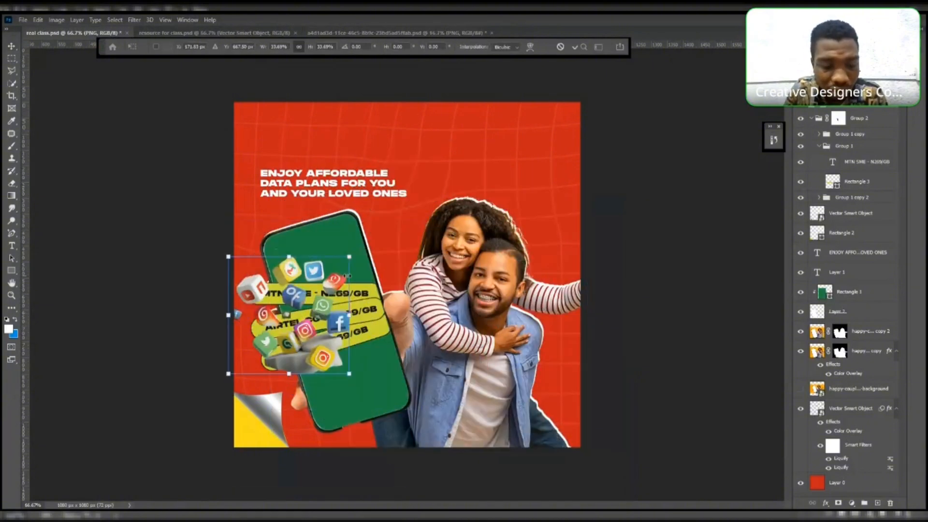
{"action": "left_click_drag", "start_coordinate": [282, 318], "coordinate": [346, 411]}
{"action": "left_click_drag", "start_coordinate": [373, 438], "coordinate": [376, 440]}
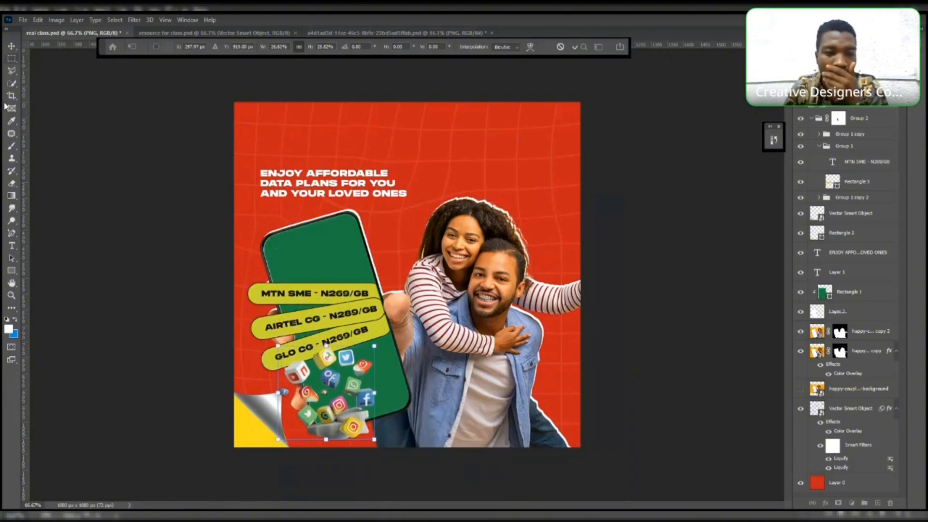
{"action": "key", "text": "Return"}
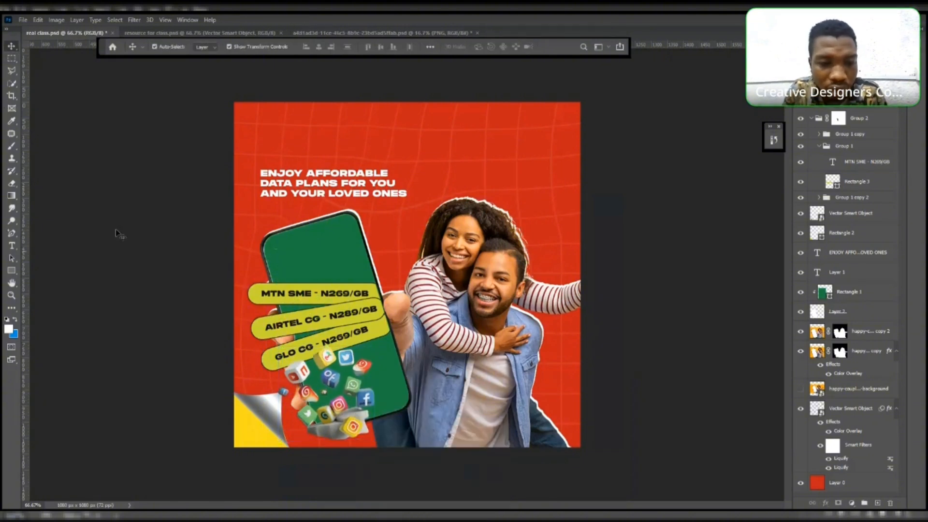
{"action": "left_click_drag", "start_coordinate": [324, 363], "coordinate": [320, 364]}
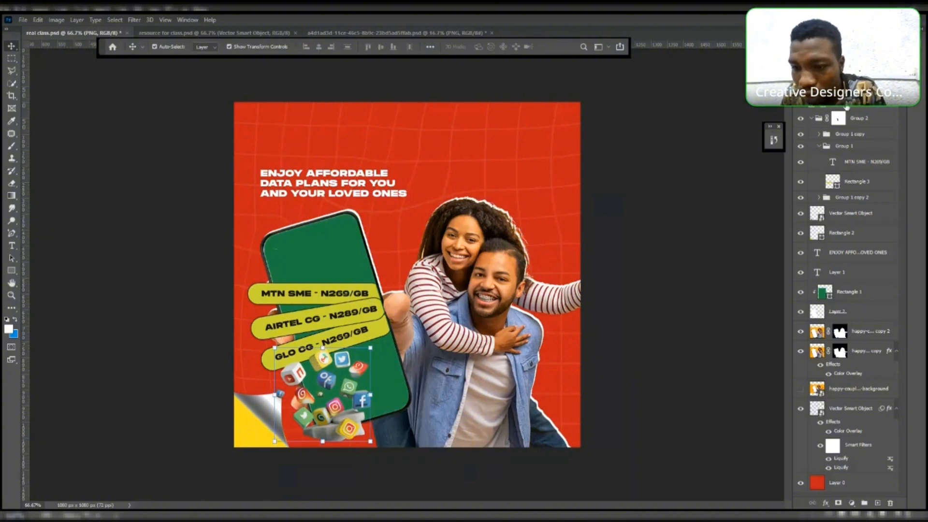
- Add a layer mask to the social icons layer and attempt a lasso selection on it
{"action": "left_click", "coordinate": [839, 503]}
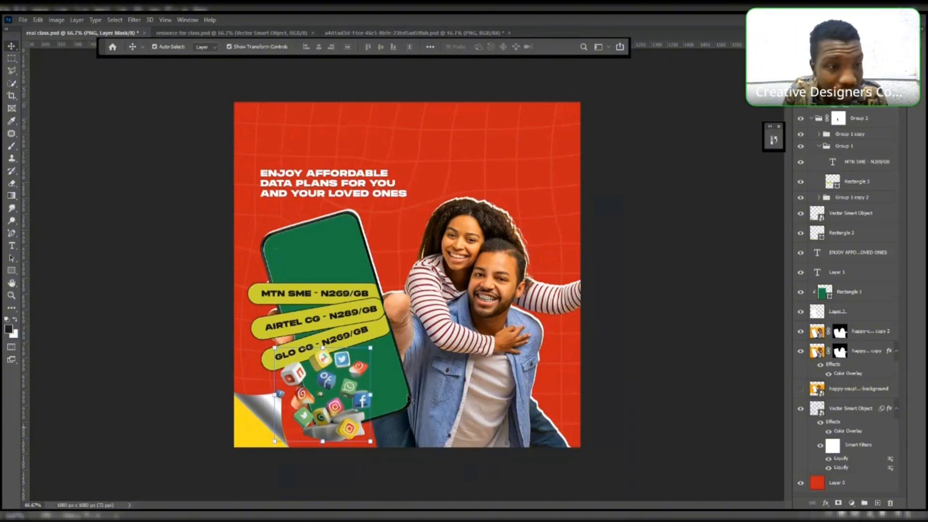
{"action": "key", "text": "l"}
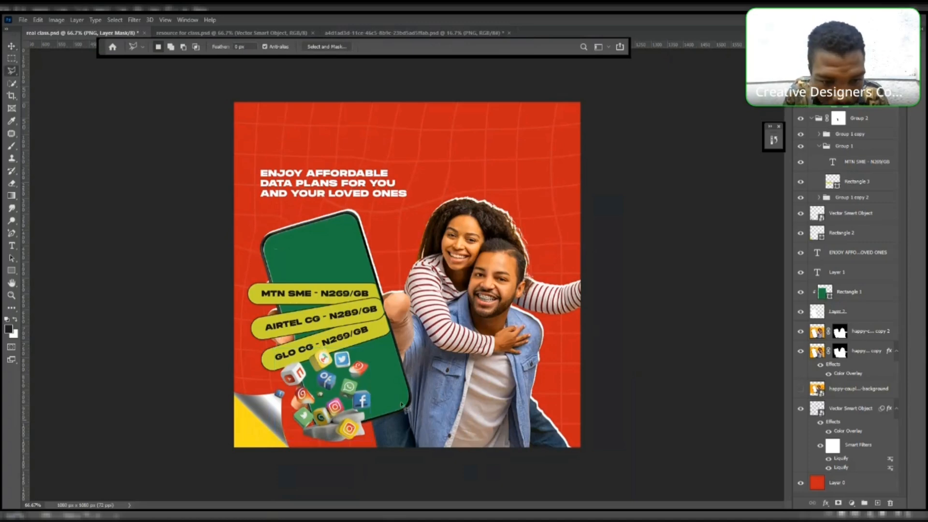
{"action": "left_click", "coordinate": [367, 419]}
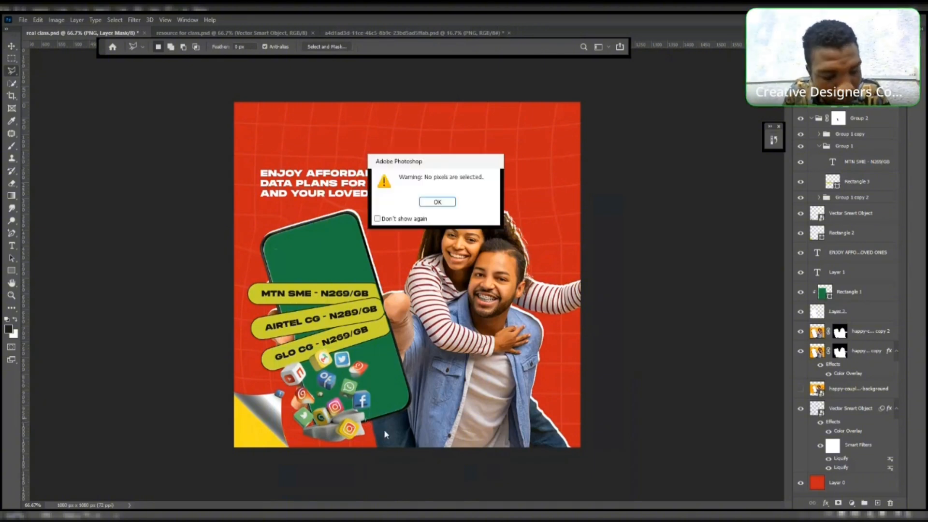
{"action": "left_click", "coordinate": [448, 205]}
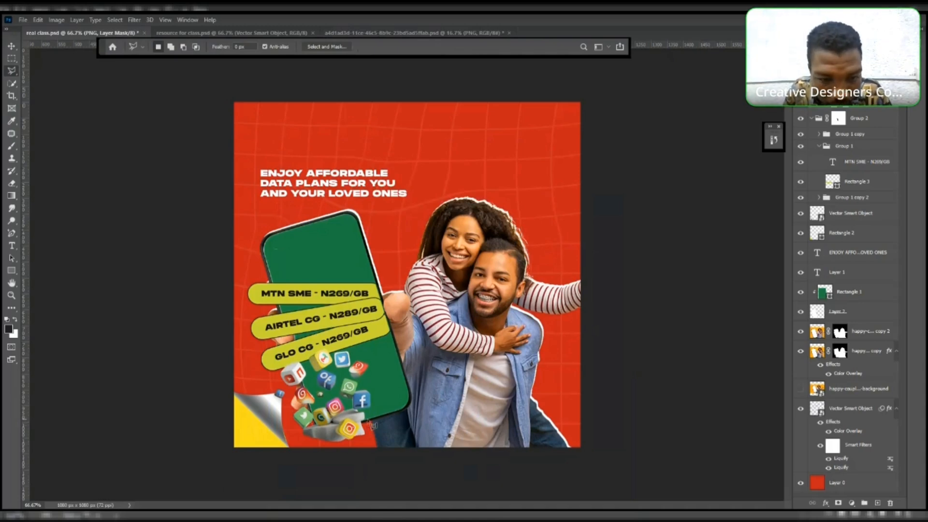
- Enlarge the social icons to about 119% and reposition them over the phone's lower half
{"action": "key", "text": "v"}
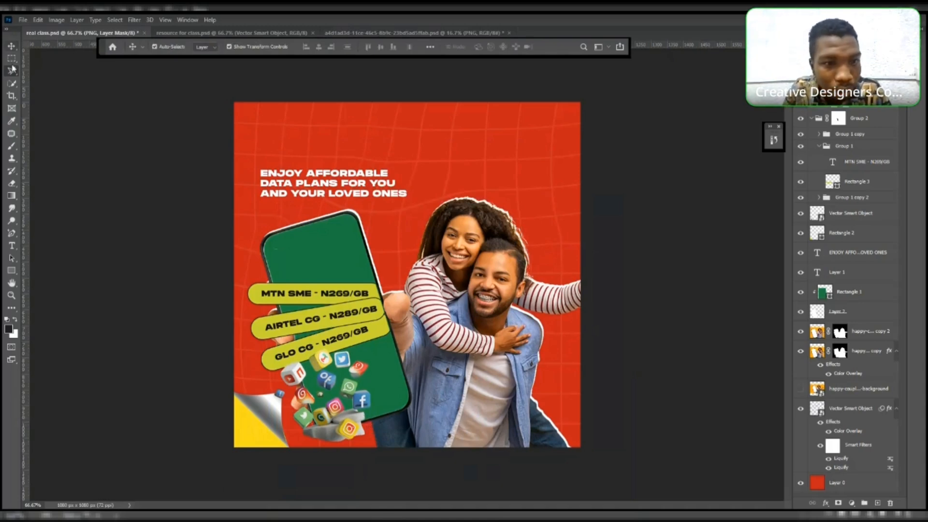
{"action": "left_click_drag", "start_coordinate": [325, 402], "coordinate": [343, 416]}
{"action": "left_click_drag", "start_coordinate": [335, 362], "coordinate": [334, 349]}
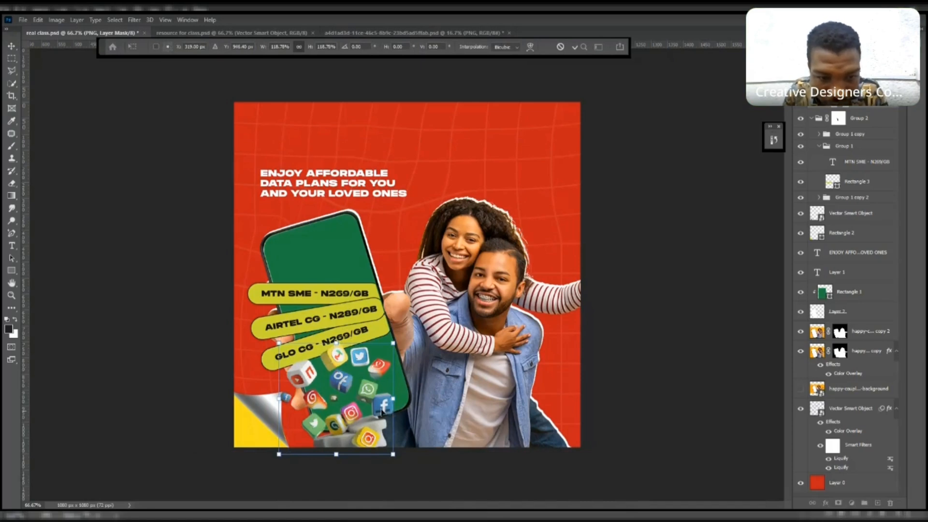
{"action": "left_click_drag", "start_coordinate": [381, 411], "coordinate": [382, 413]}
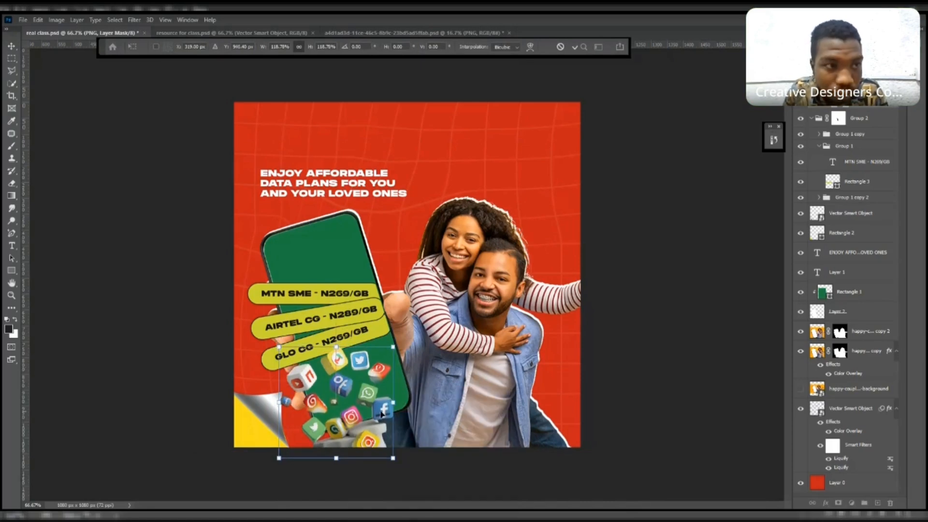
{"action": "key", "text": "Return"}
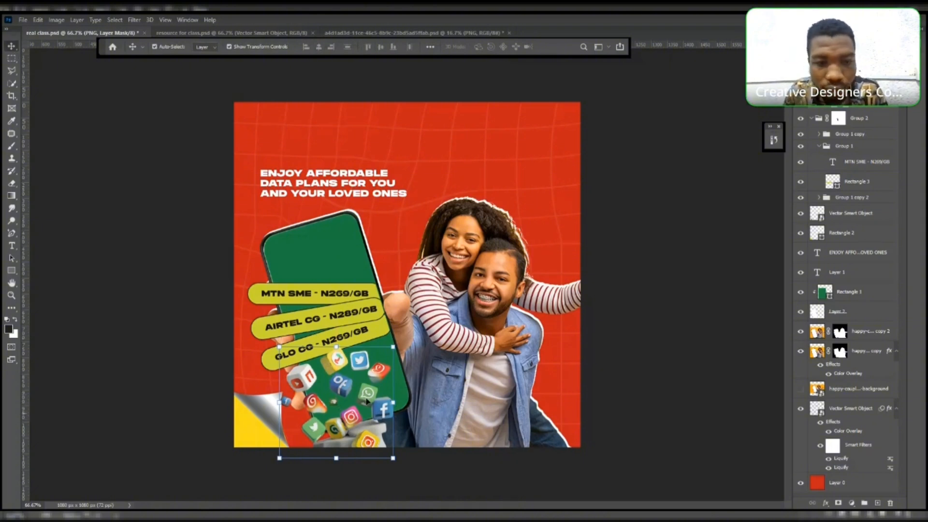
- Lasso the icons spilling below the phone's bottom edge and paint them out on the icons' mask with a black brush
{"action": "left_click", "coordinate": [667, 349]}
{"action": "left_click", "coordinate": [372, 391]}
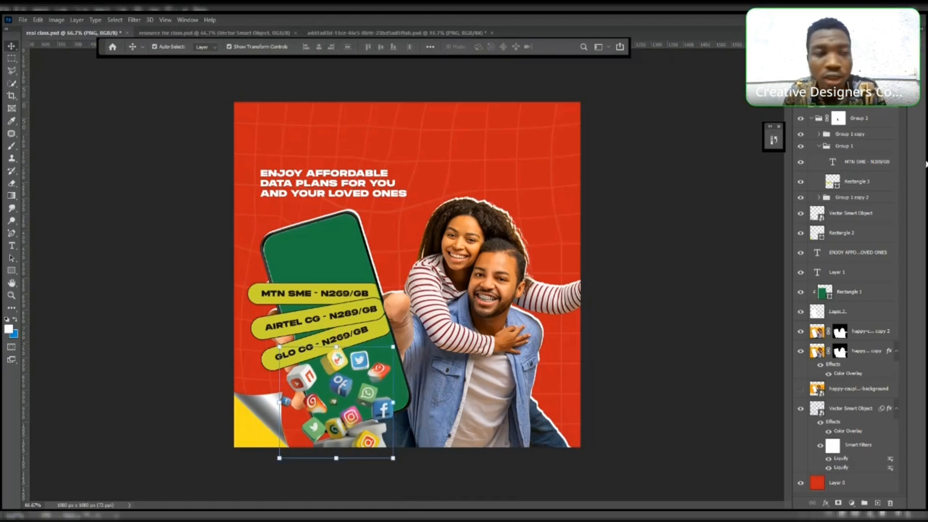
{"action": "key", "text": "l"}
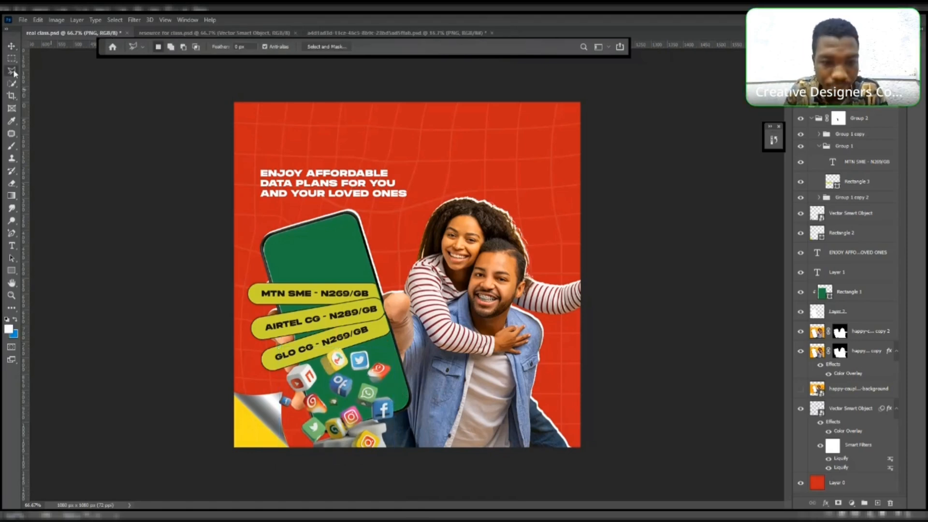
{"action": "left_click", "coordinate": [394, 413]}
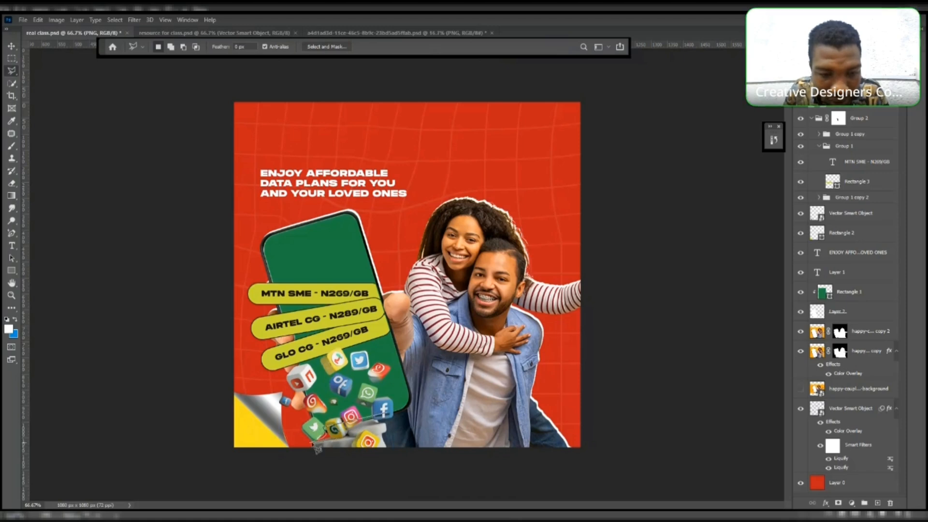
{"action": "left_click", "coordinate": [325, 459]}
{"action": "left_click", "coordinate": [388, 457]}
{"action": "left_click", "coordinate": [405, 430]}
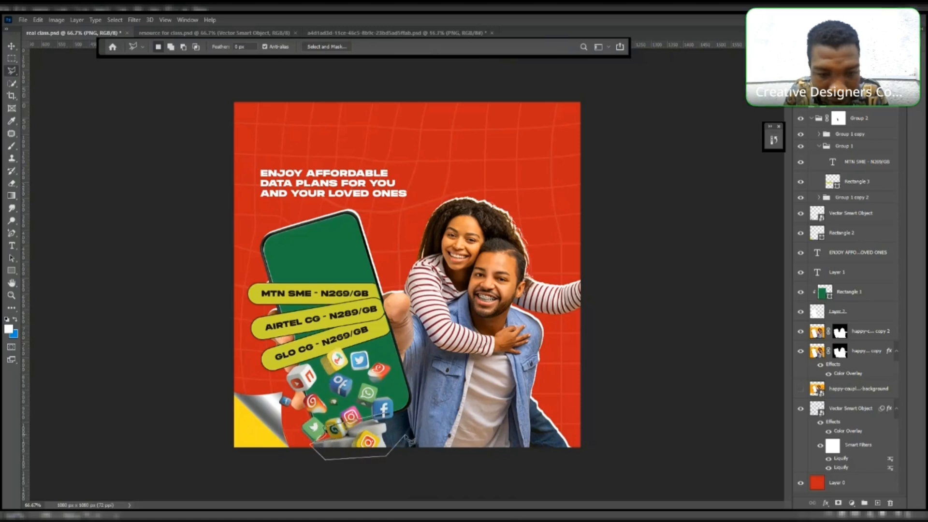
{"action": "double_click", "coordinate": [383, 415]}
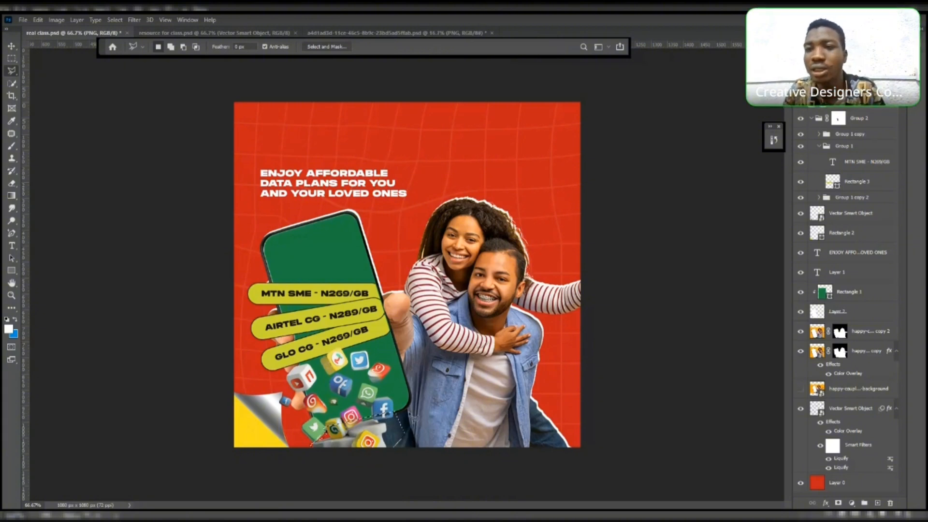
{"action": "left_click", "coordinate": [840, 99]}
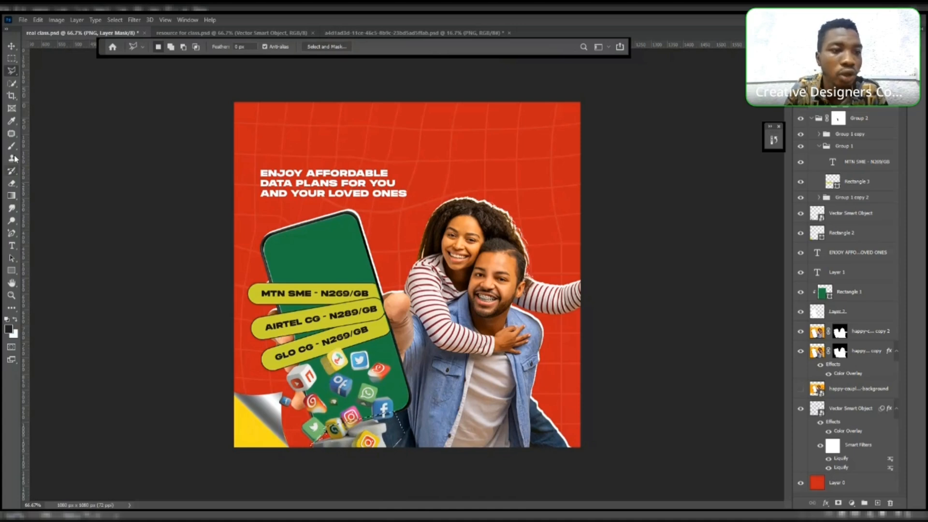
{"action": "key", "text": "b"}
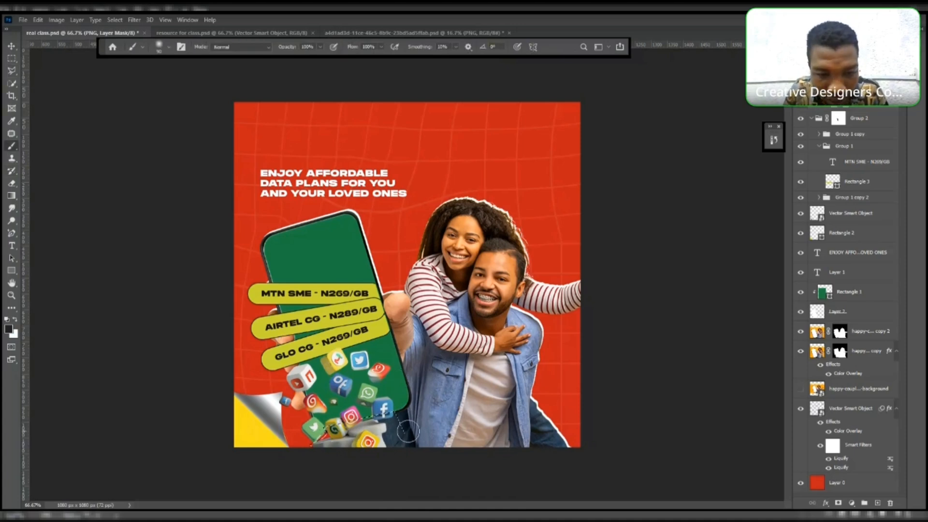
{"action": "mouse_move", "coordinate": [409, 432]}
{"action": "left_mouse_down"}
{"action": "mouse_move", "coordinate": [348, 425]}
{"action": "mouse_move", "coordinate": [295, 449]}
{"action": "left_mouse_up"}
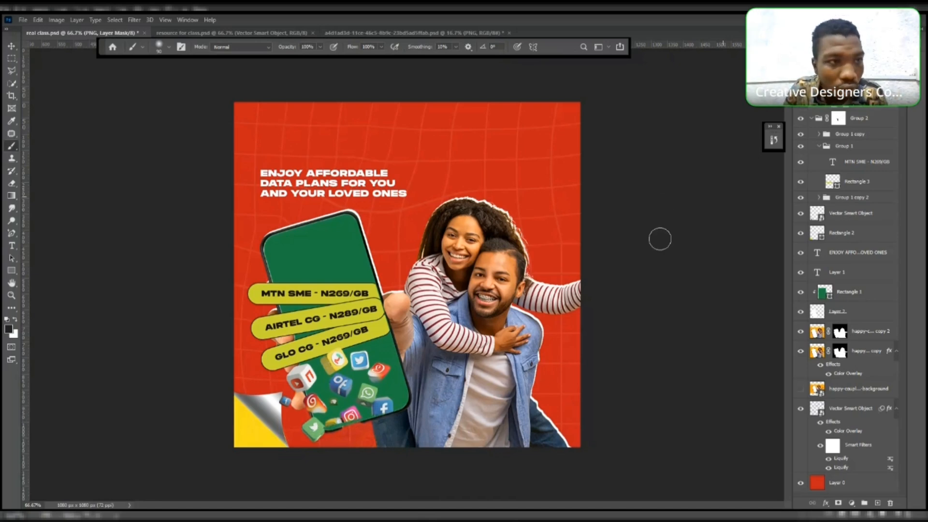
- Refine the couple's mask along the phone's bottom edge in Select and Mask, outputting a new layer with layer mask
{"action": "key", "text": "v"}
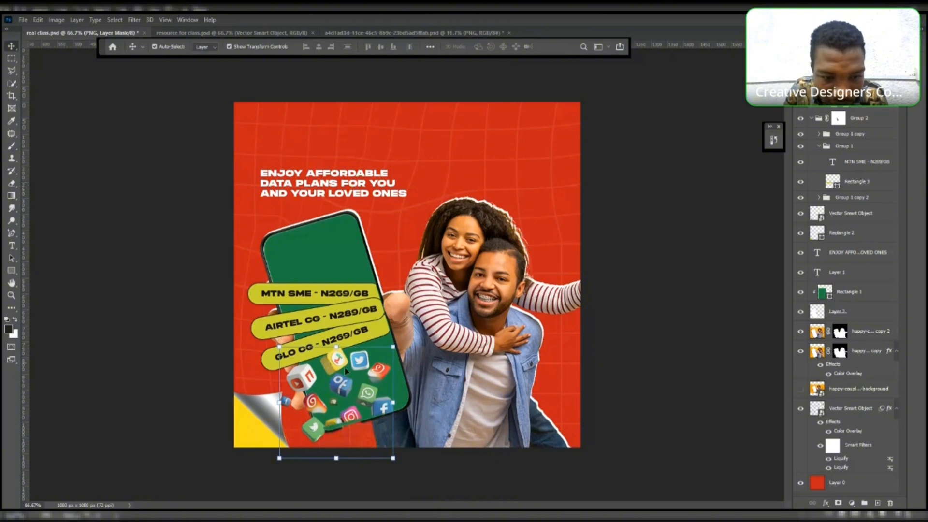
{"action": "left_click_drag", "start_coordinate": [344, 367], "coordinate": [343, 368]}
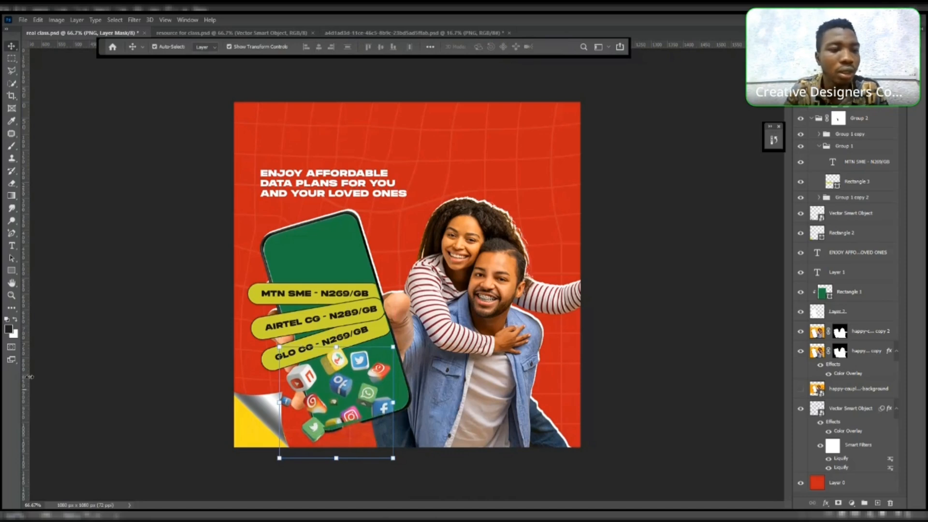
{"action": "left_click", "coordinate": [12, 295]}
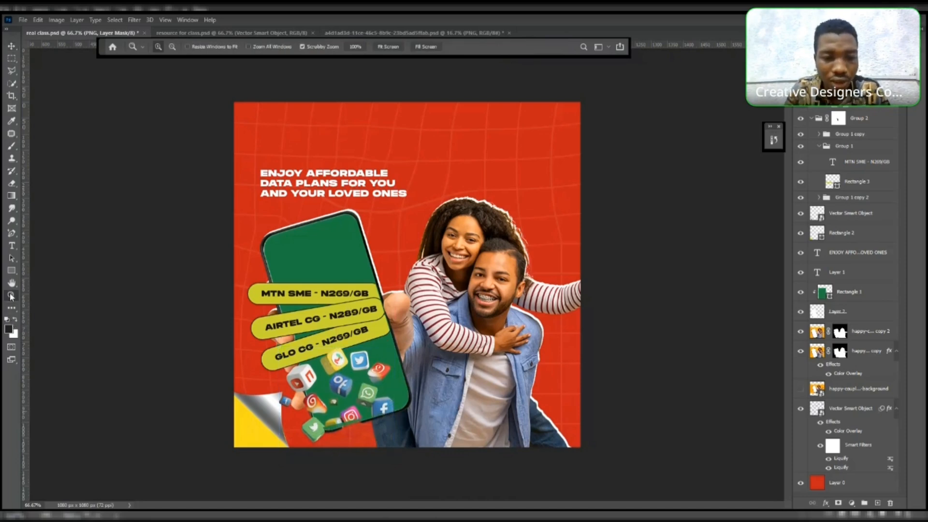
{"action": "left_click_drag", "start_coordinate": [366, 409], "coordinate": [368, 409]}
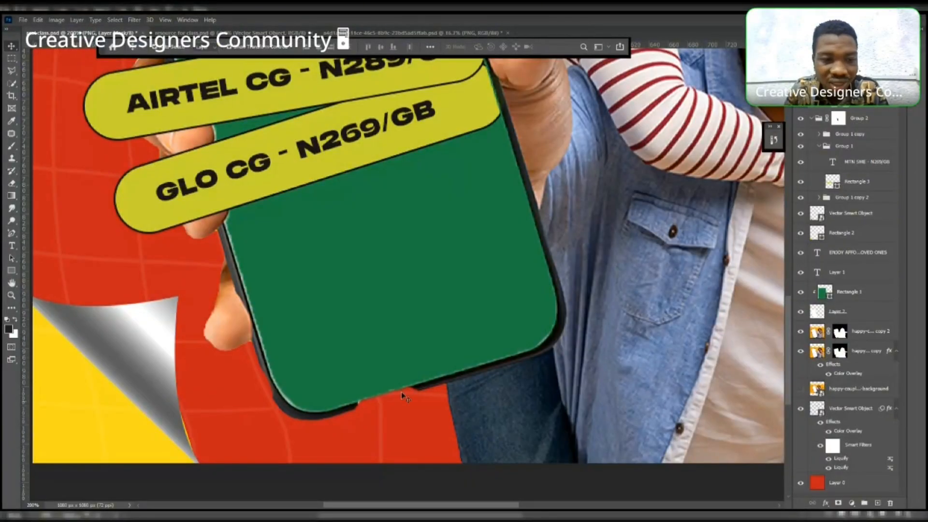
{"action": "left_click", "coordinate": [432, 384]}
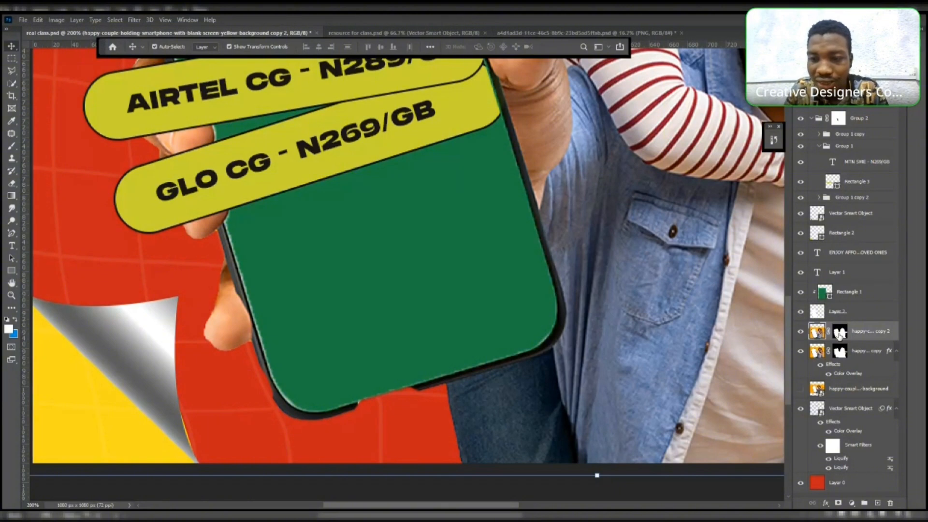
{"action": "double_click", "coordinate": [840, 333]}
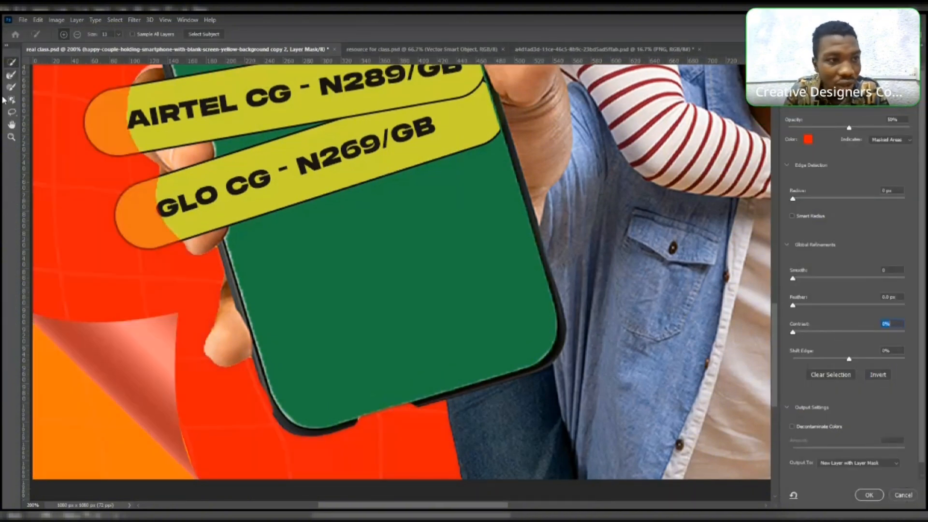
{"action": "left_click", "coordinate": [11, 75]}
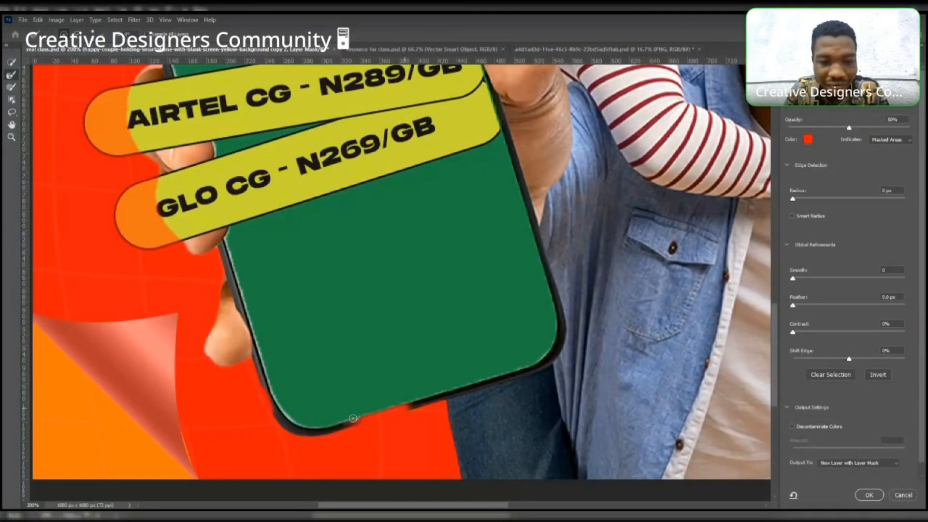
{"action": "left_click_drag", "start_coordinate": [369, 417], "coordinate": [346, 421]}
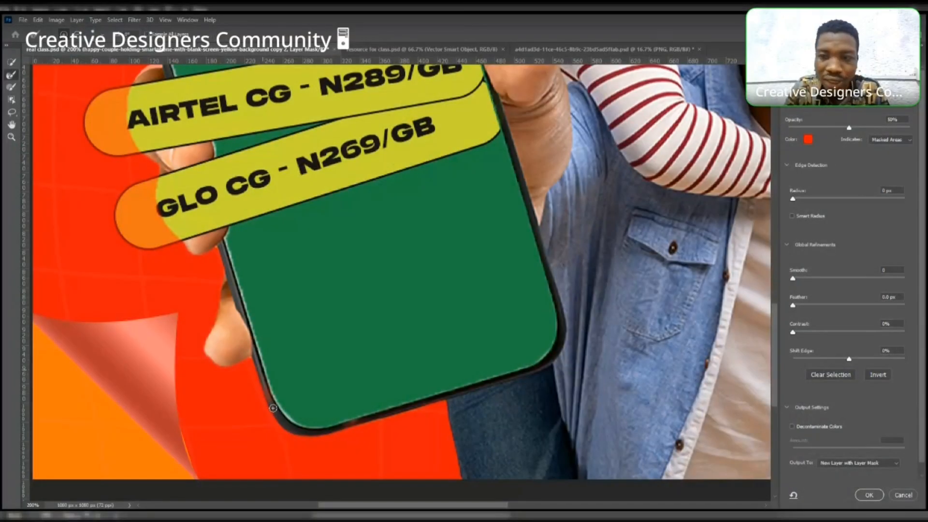
{"action": "left_click_drag", "start_coordinate": [263, 372], "coordinate": [273, 408]}
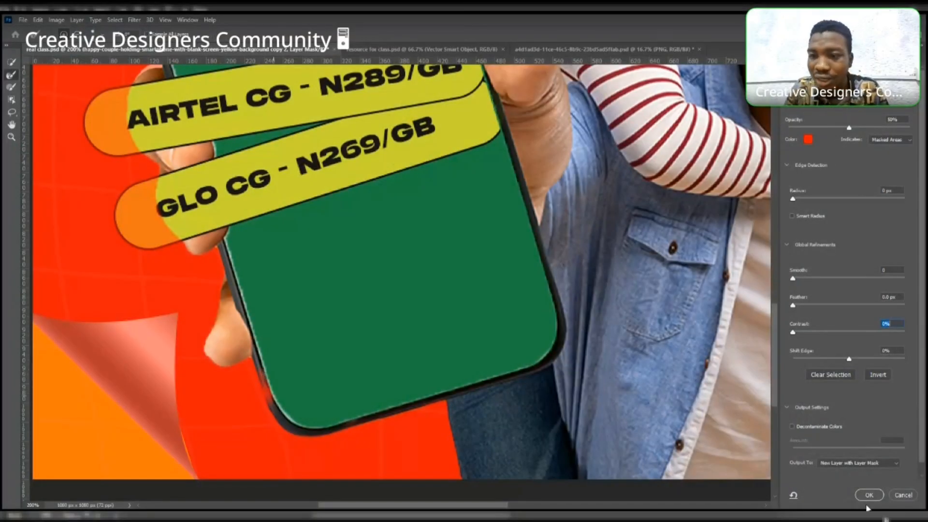
{"action": "left_click", "coordinate": [870, 495]}
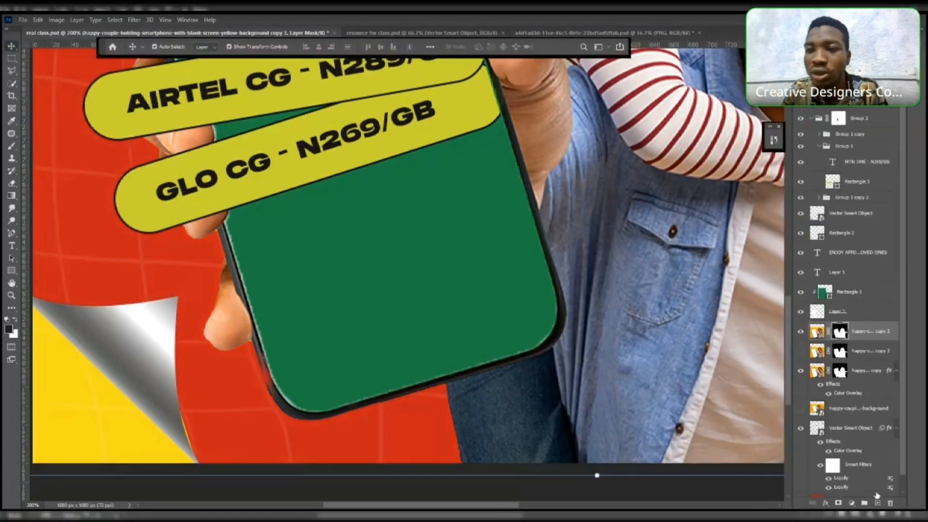
{"action": "left_click", "coordinate": [12, 71]}
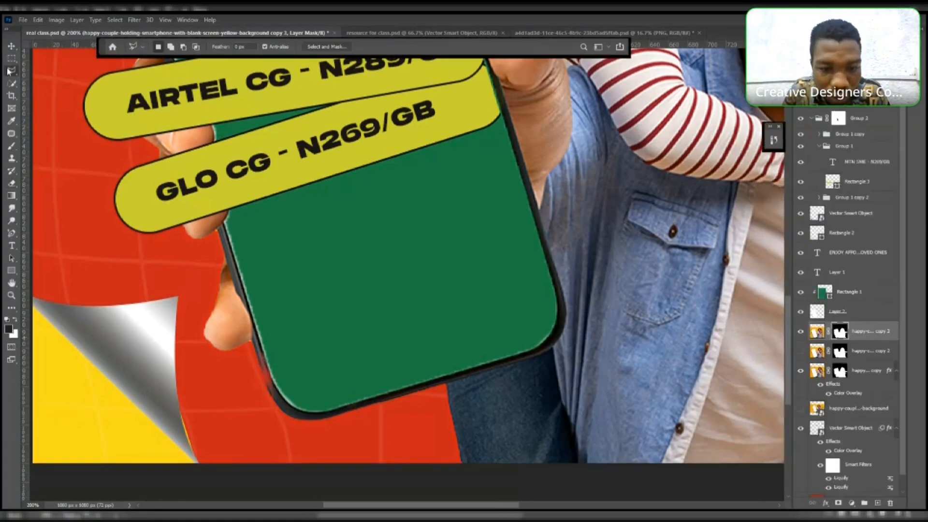
{"action": "left_click", "coordinate": [430, 381]}
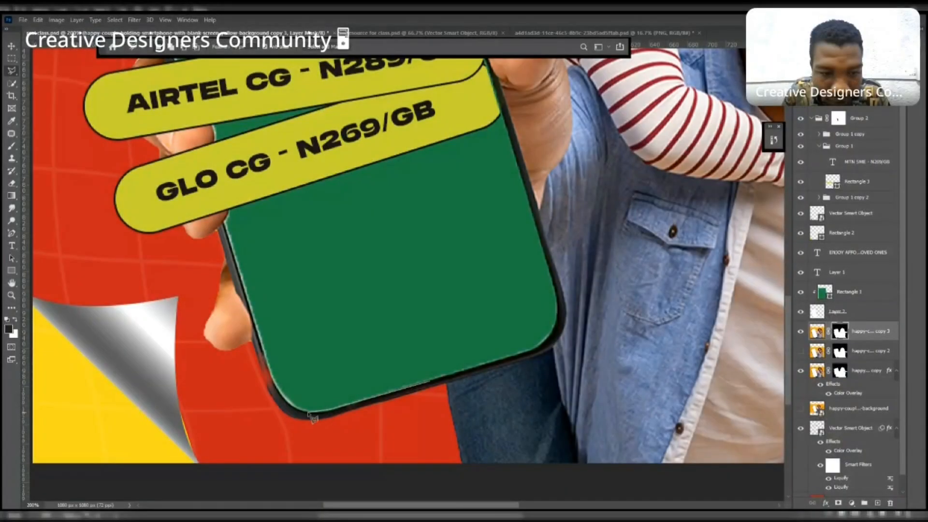
{"action": "left_click", "coordinate": [308, 412]}
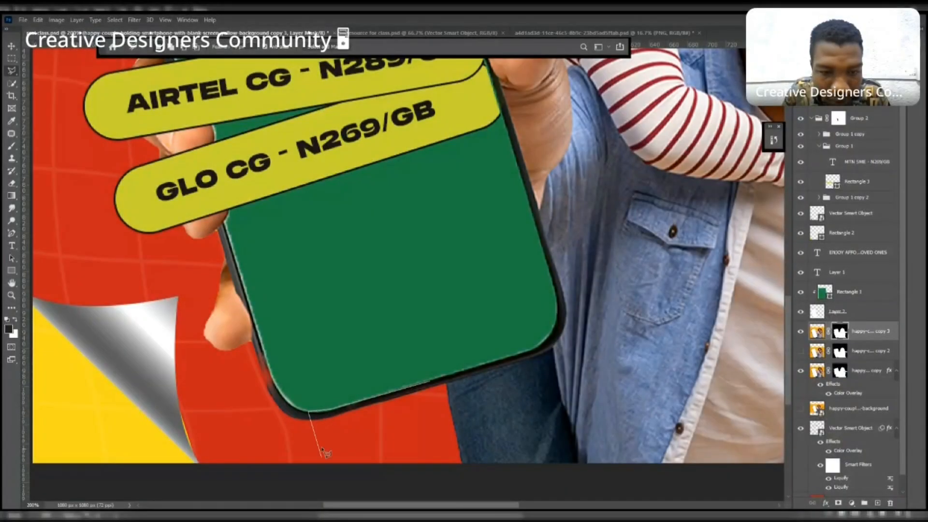
{"action": "left_click", "coordinate": [322, 457]}
{"action": "left_click", "coordinate": [462, 463]}
{"action": "left_click", "coordinate": [524, 457]}
{"action": "left_click", "coordinate": [516, 379]}
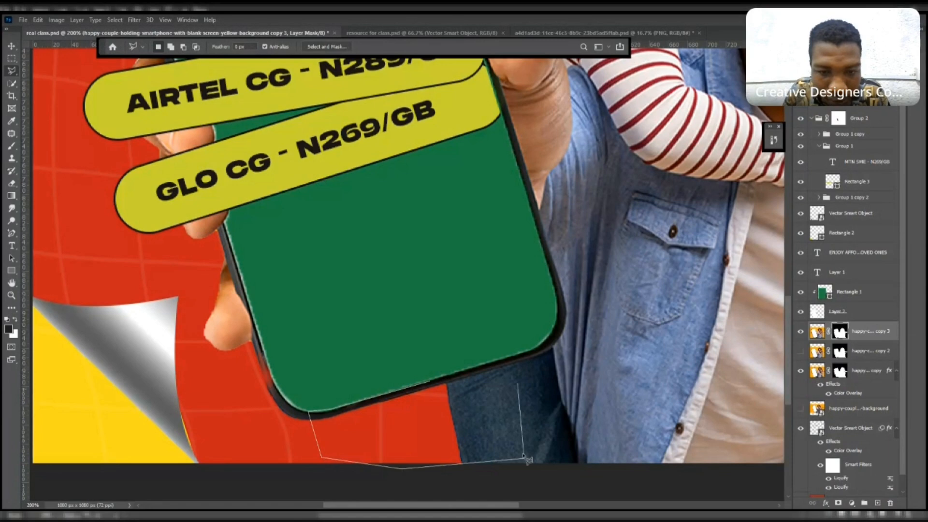
{"action": "left_click", "coordinate": [489, 368]}
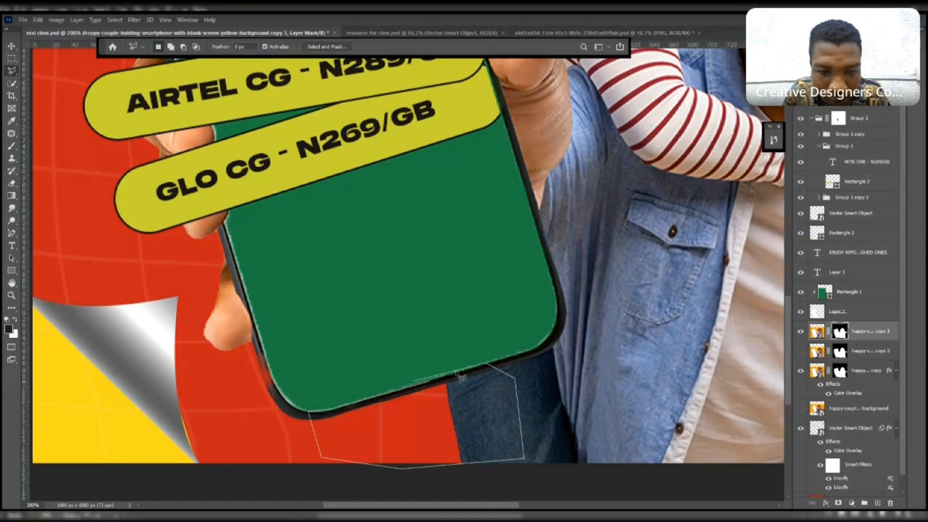
{"action": "left_click", "coordinate": [430, 382]}
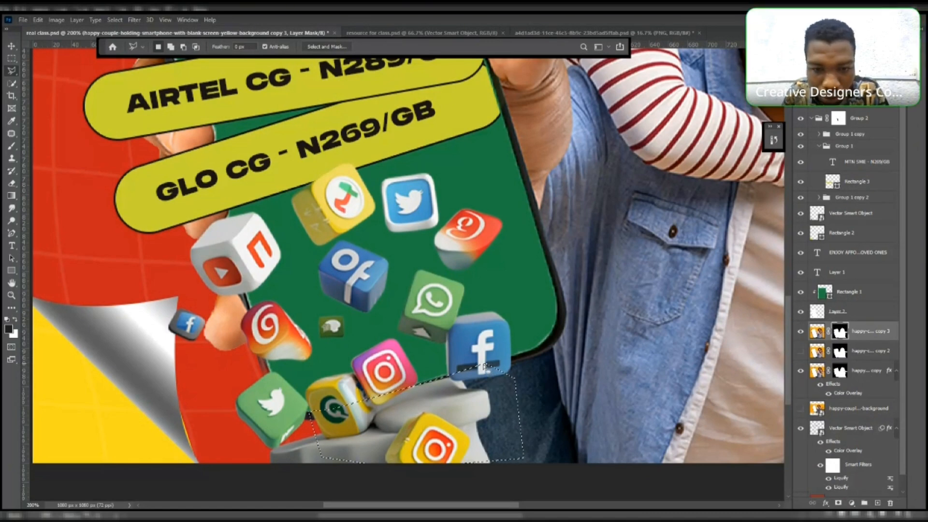
{"action": "key", "text": "Escape"}
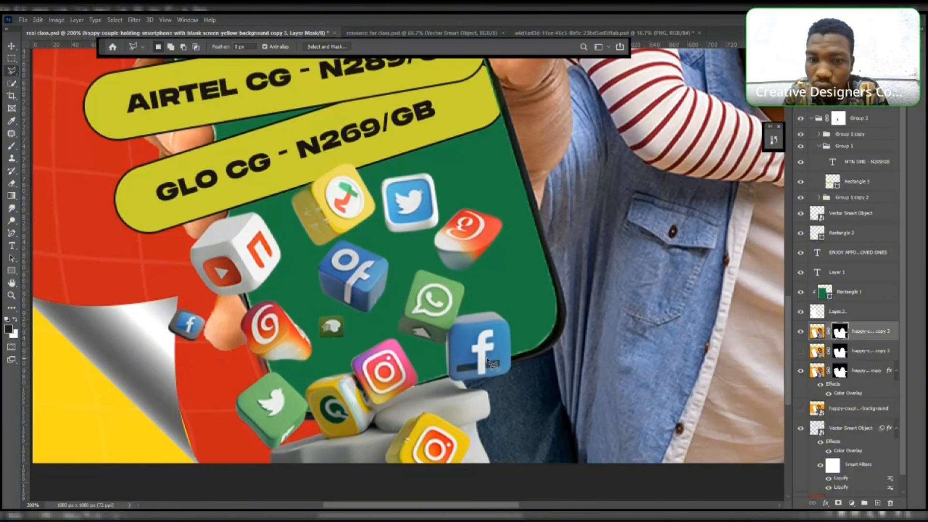
{"action": "left_click", "coordinate": [489, 360]}
{"action": "scroll", "coordinate": [491, 362], "scroll_direction": "right", "scroll_amount": 2}
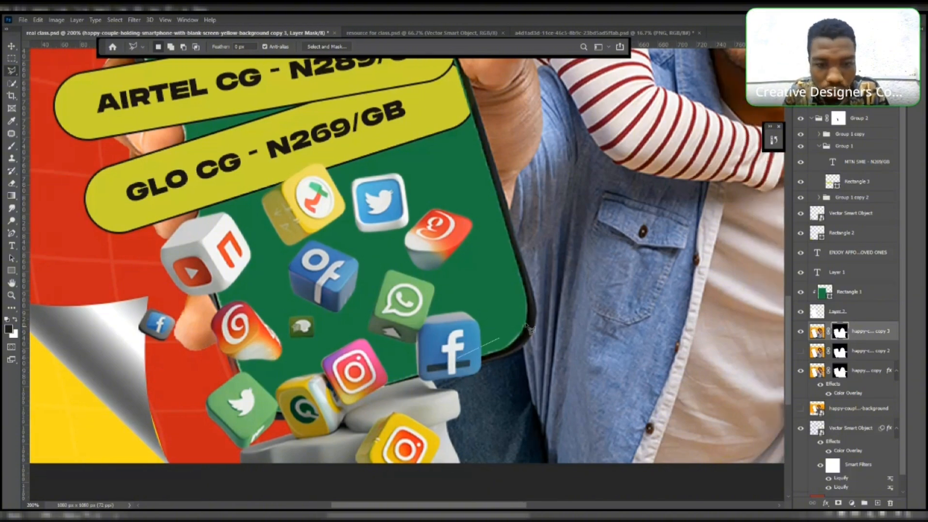
{"action": "left_click", "coordinate": [498, 339]}
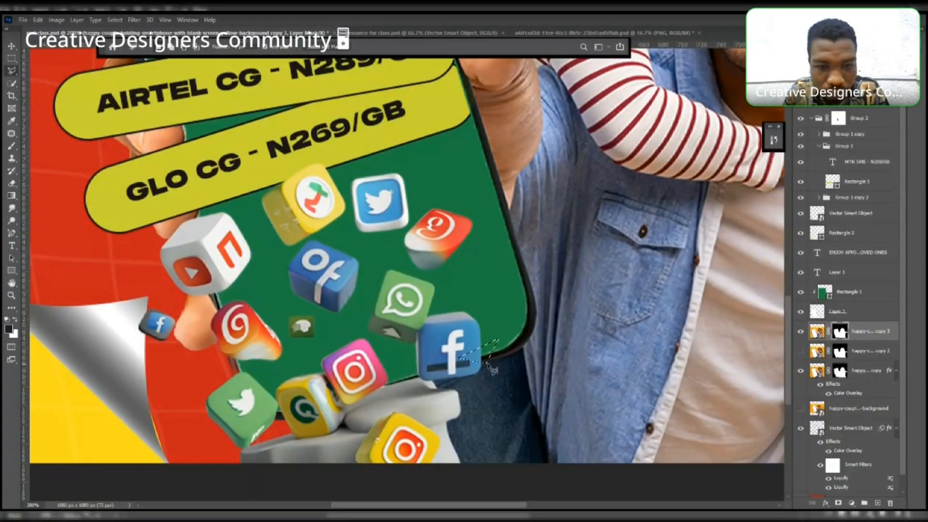
{"action": "key", "text": "ctrl+z"}
{"action": "key", "text": "ctrl+z"}
{"action": "key", "text": "ctrl+z"}
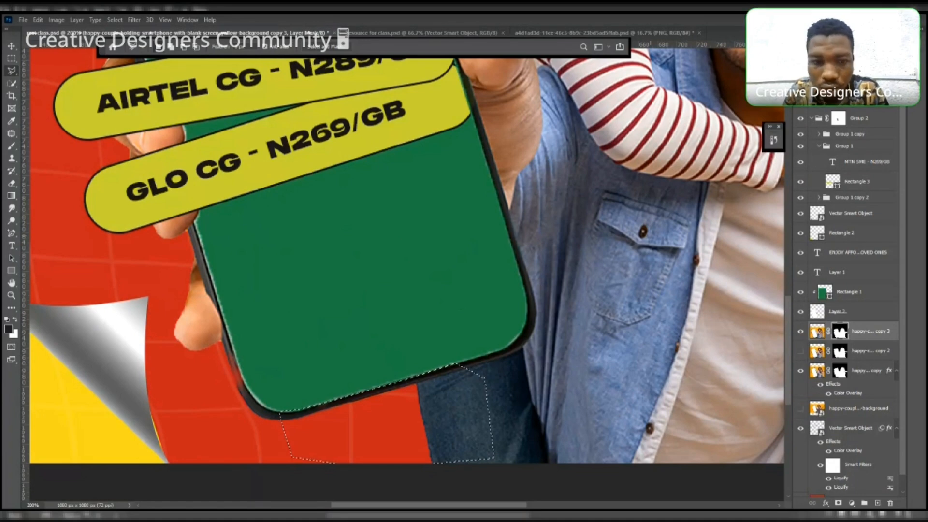
{"action": "key", "text": "ctrl+d"}
- Lasso the region beneath the phone's lower edge and brush out the icons there on the icons' mask
{"action": "left_click", "coordinate": [498, 352]}
{"action": "left_click", "coordinate": [515, 438]}
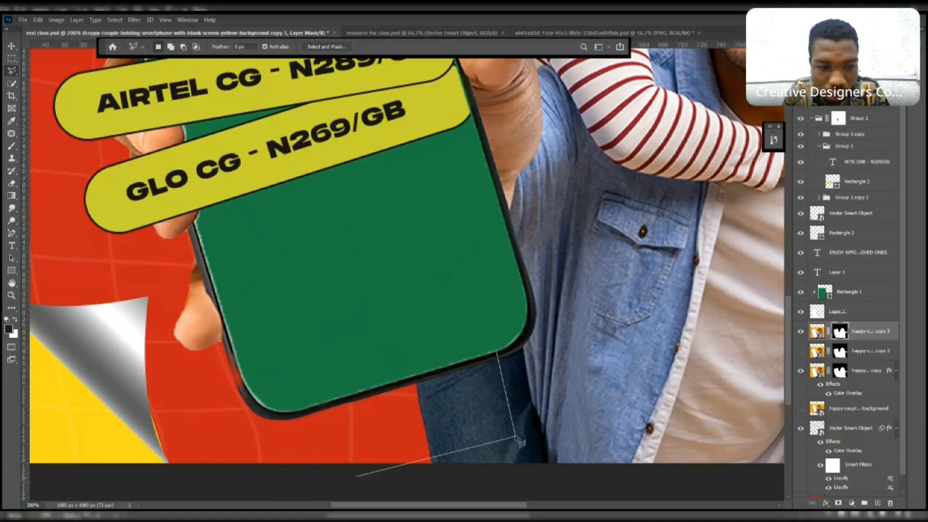
{"action": "left_click", "coordinate": [267, 482]}
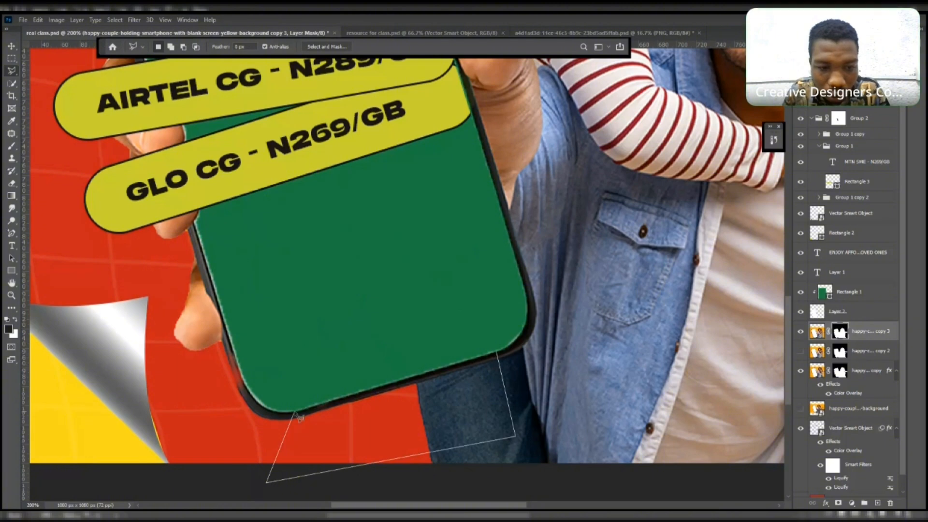
{"action": "left_click", "coordinate": [294, 413]}
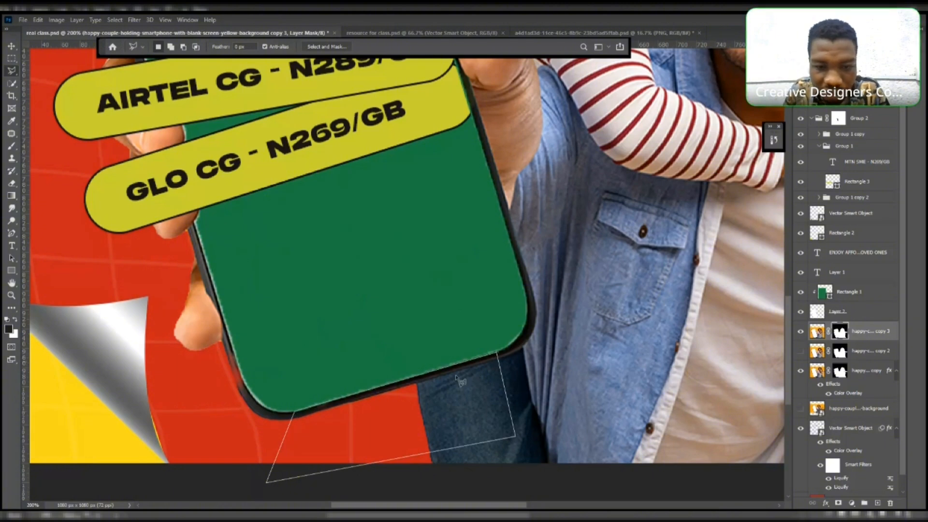
{"action": "left_click", "coordinate": [498, 354]}
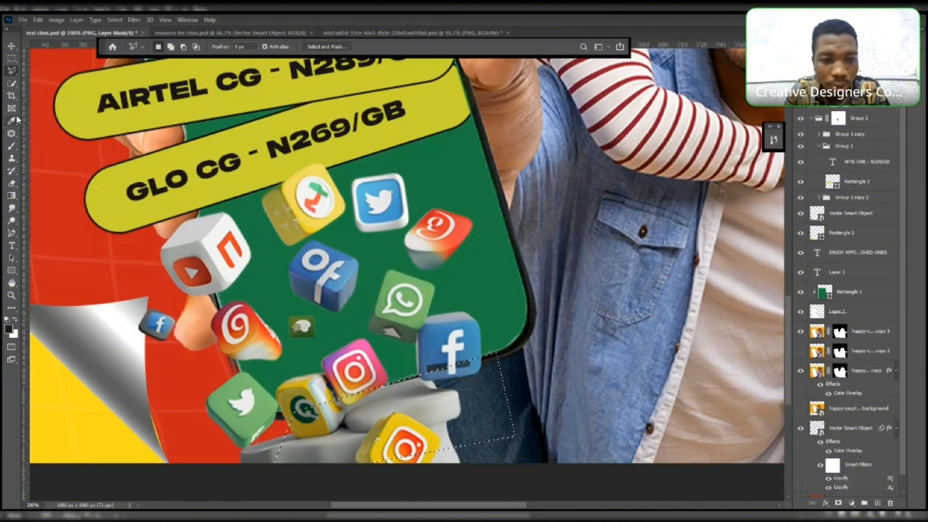
{"action": "left_click", "coordinate": [12, 146]}
{"action": "mouse_move", "coordinate": [411, 421]}
{"action": "left_mouse_down"}
{"action": "mouse_move", "coordinate": [480, 408]}
{"action": "mouse_move", "coordinate": [442, 393]}
{"action": "mouse_move", "coordinate": [270, 451]}
{"action": "left_mouse_up"}
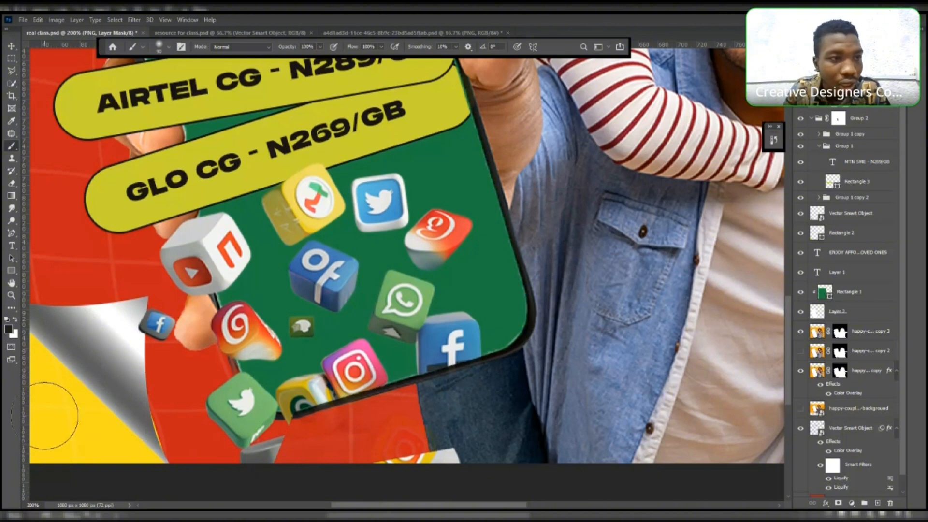
{"action": "left_click", "coordinate": [13, 69]}
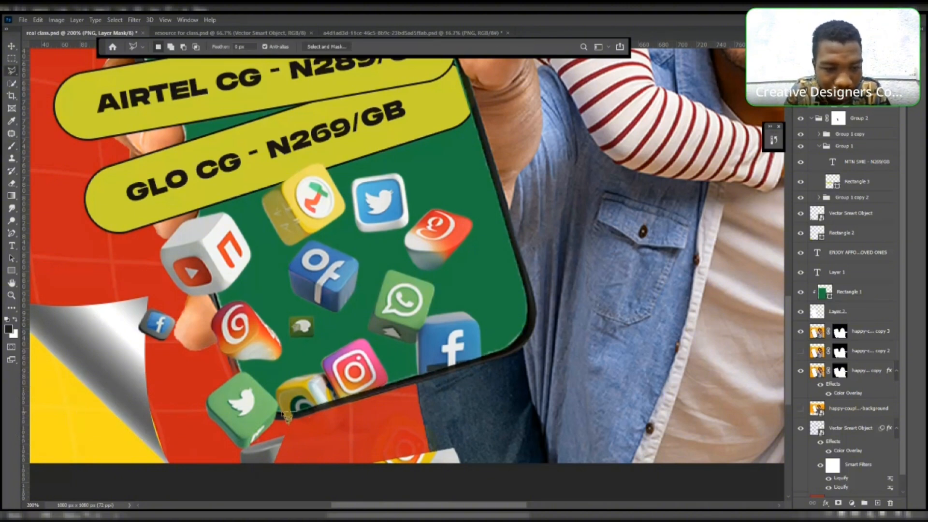
{"action": "mouse_move", "coordinate": [281, 415]}
{"action": "left_mouse_down"}
{"action": "mouse_move", "coordinate": [270, 439]}
{"action": "mouse_move", "coordinate": [232, 450]}
{"action": "mouse_move", "coordinate": [232, 477]}
{"action": "mouse_move", "coordinate": [484, 481]}
{"action": "mouse_move", "coordinate": [452, 427]}
{"action": "mouse_move", "coordinate": [300, 417]}
{"action": "left_mouse_up"}
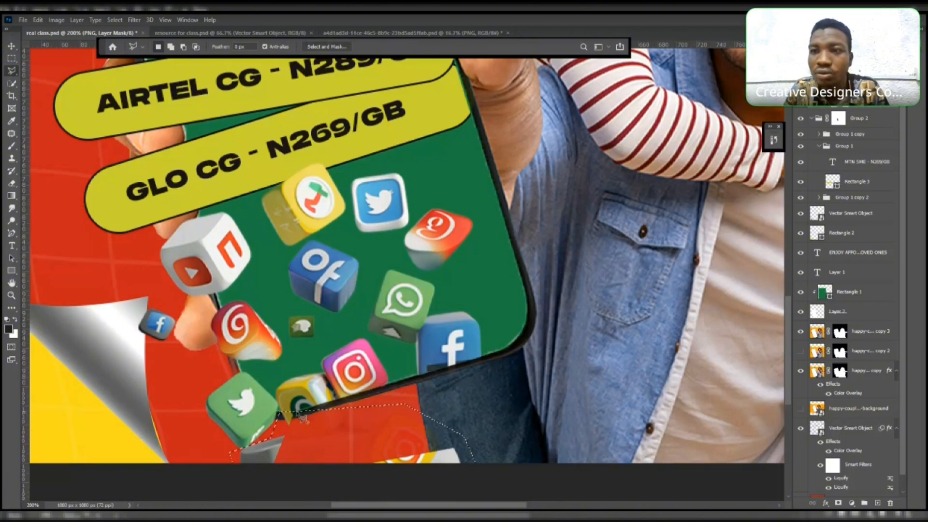
{"action": "left_click", "coordinate": [12, 146]}
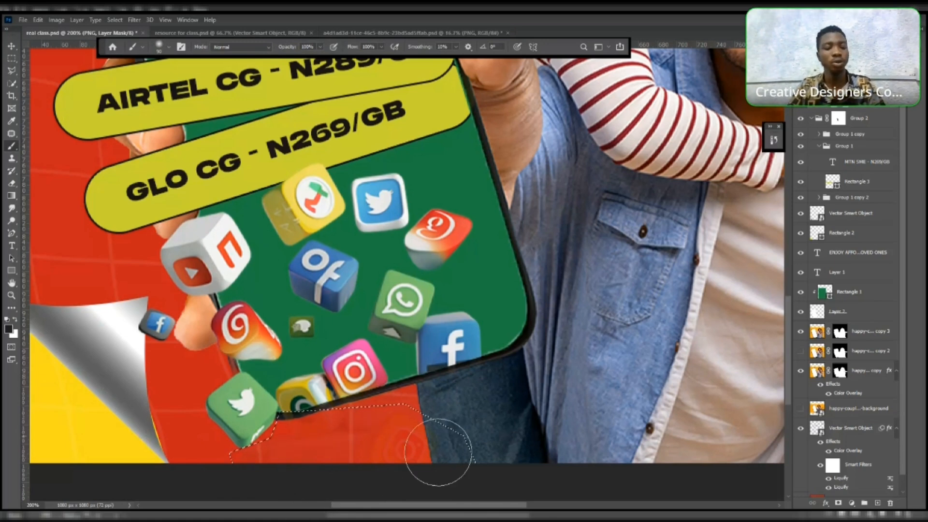
{"action": "key", "text": "ctrl+d"}
- Bring the Texture layer from the resource file into the ad and shift it left to align over the canvas
{"action": "left_click", "coordinate": [6, 45]}
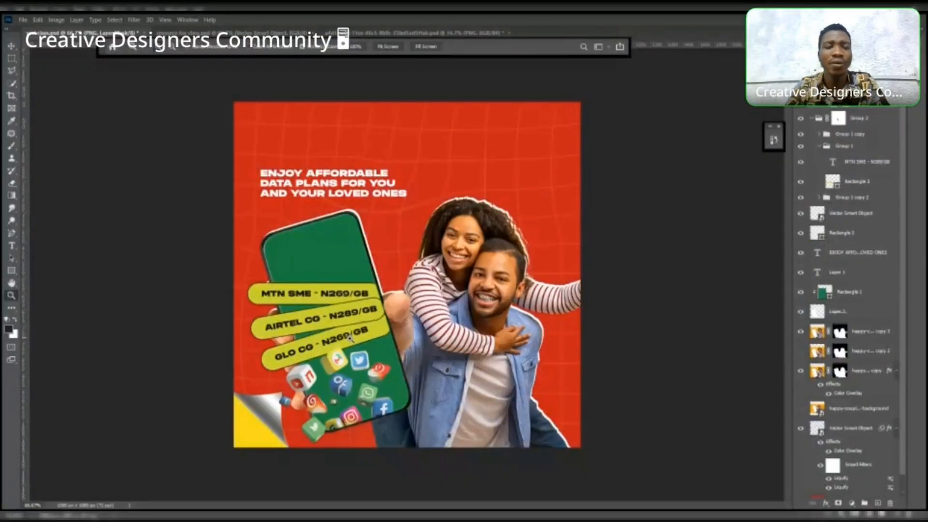
{"action": "left_click", "coordinate": [11, 46]}
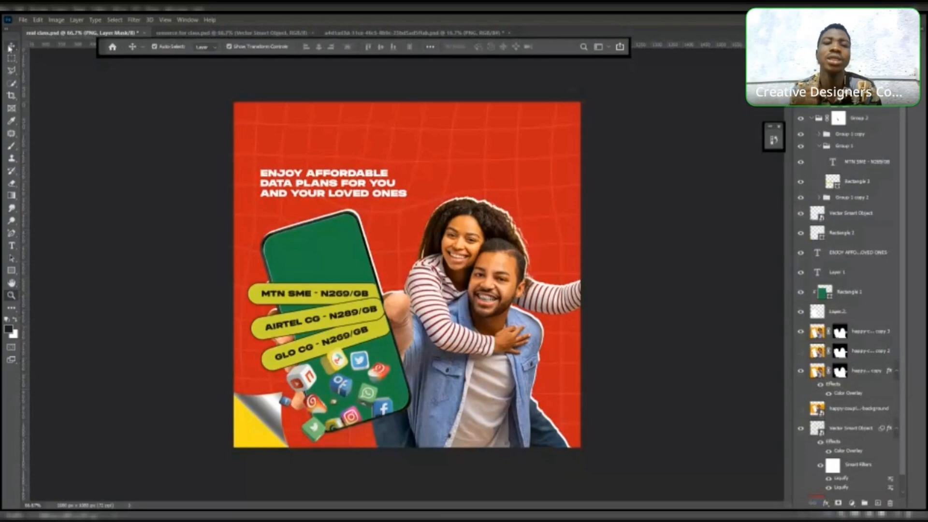
{"action": "left_click", "coordinate": [167, 160]}
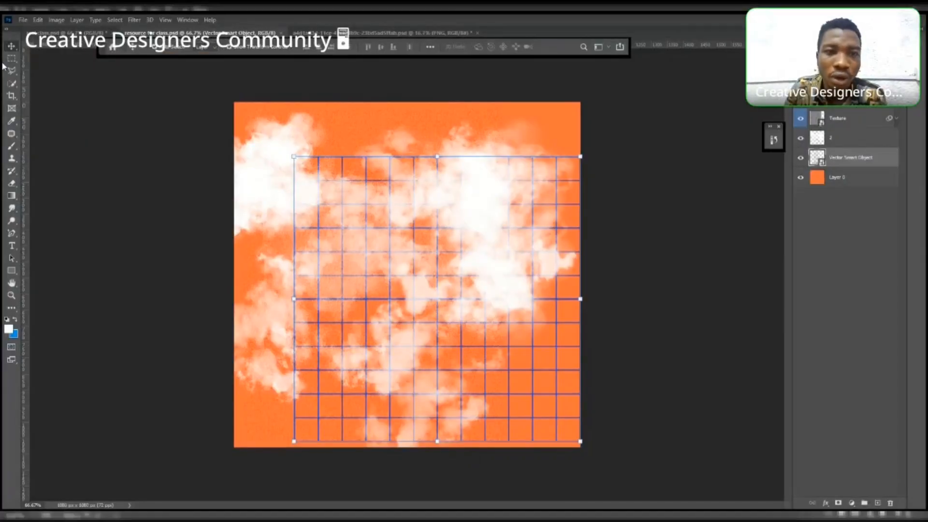
{"action": "left_click", "coordinate": [89, 93]}
{"action": "left_click", "coordinate": [321, 110]}
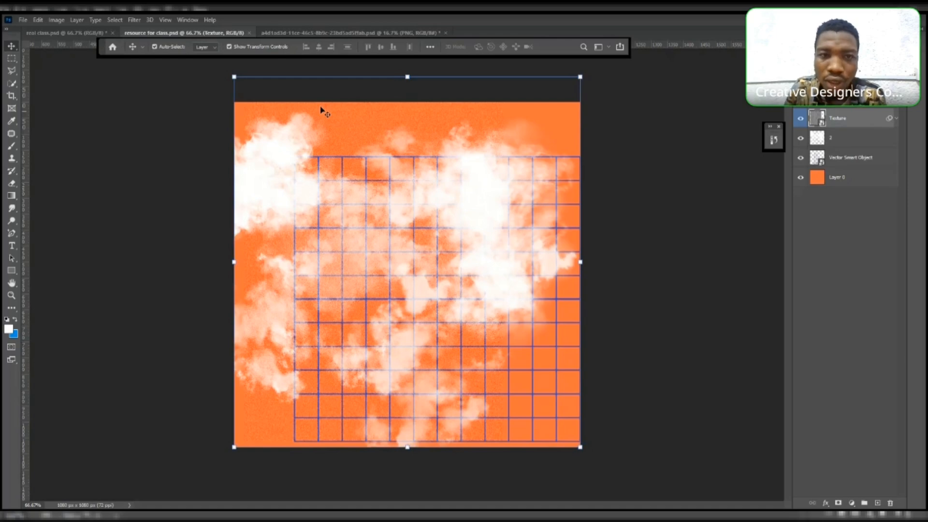
{"action": "left_click_drag", "start_coordinate": [335, 114], "coordinate": [50, 37]}
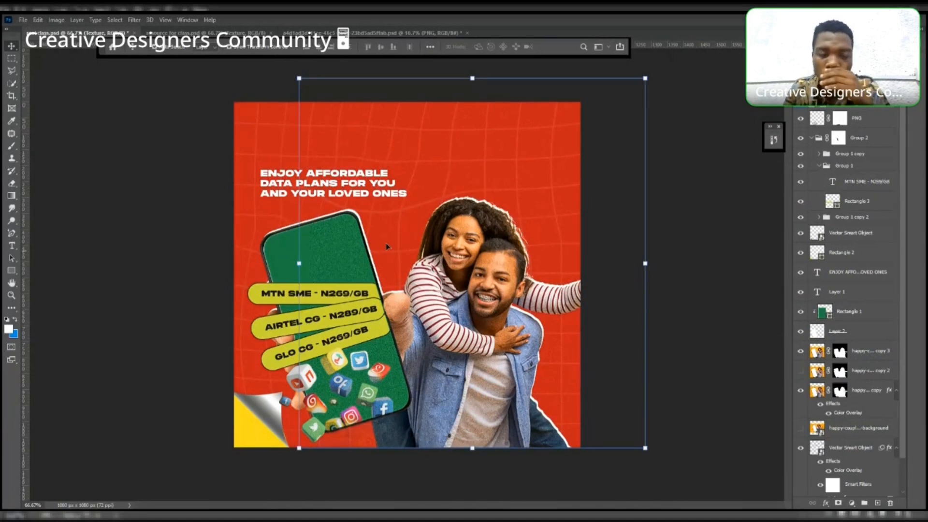
{"action": "left_click_drag", "start_coordinate": [346, 233], "coordinate": [260, 234]}
{"action": "key", "text": "Return"}
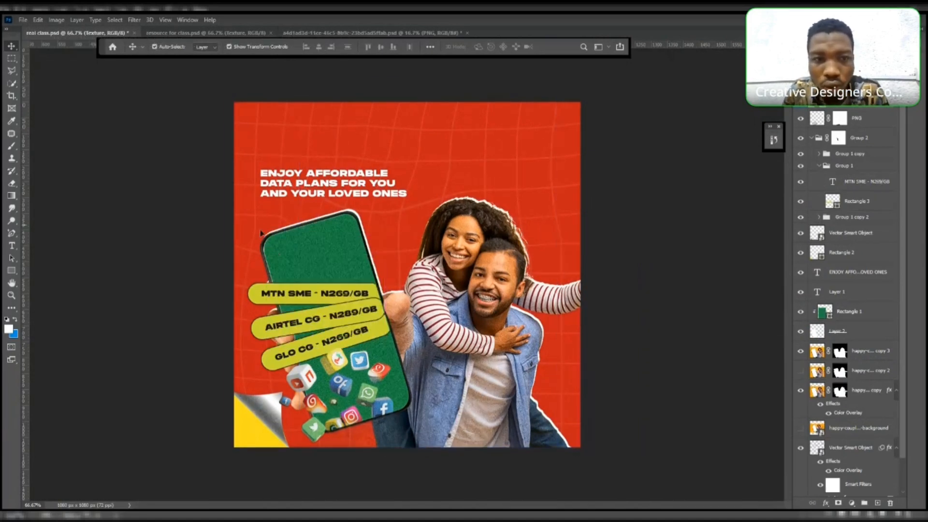
{"action": "left_click", "coordinate": [298, 237]}
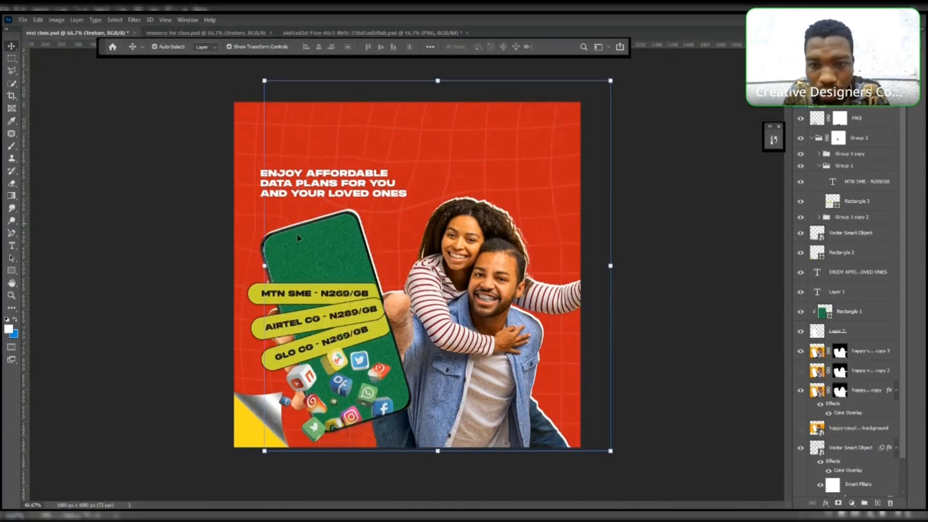
- Stretch the Texture layer horizontally with Free Transform so it extends past both canvas sides, then commit
{"action": "left_click_drag", "start_coordinate": [298, 238], "coordinate": [268, 234]}
{"action": "left_click", "coordinate": [582, 263]}
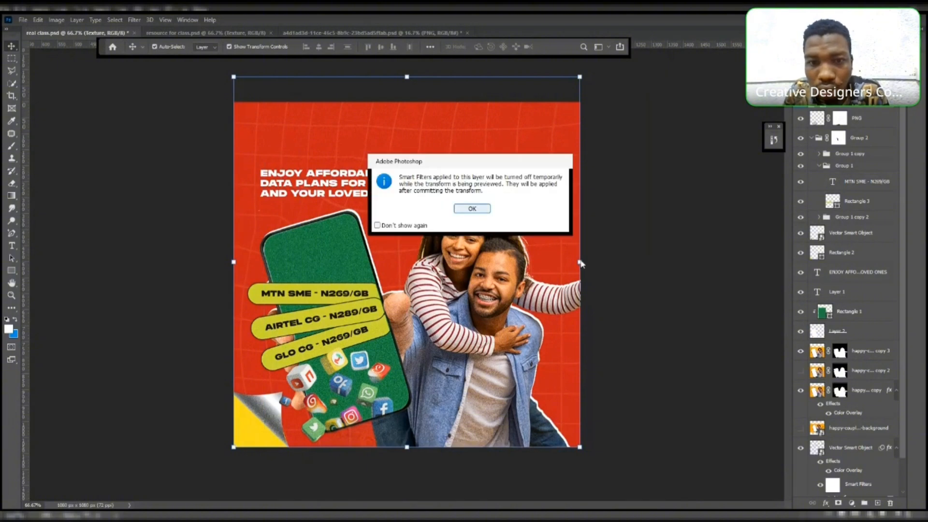
{"action": "left_click", "coordinate": [483, 210]}
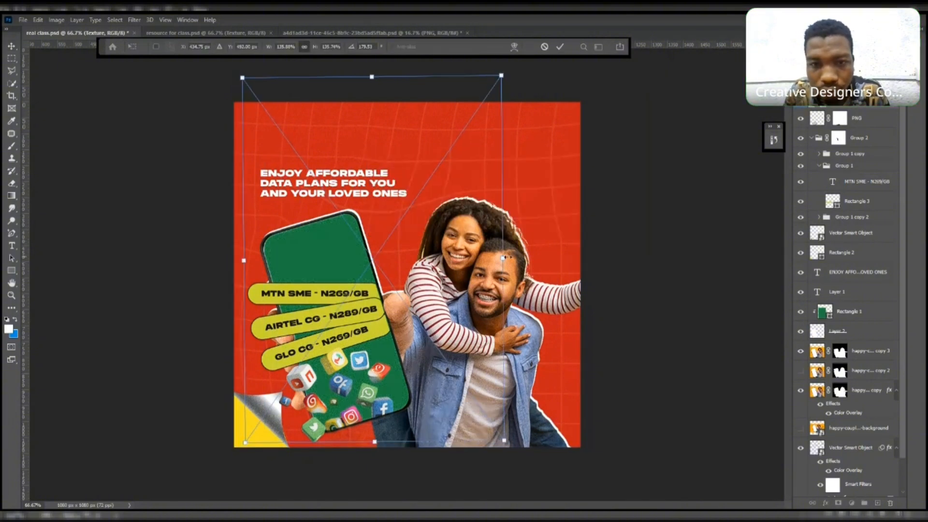
{"action": "left_click_drag", "start_coordinate": [506, 257], "coordinate": [617, 257]}
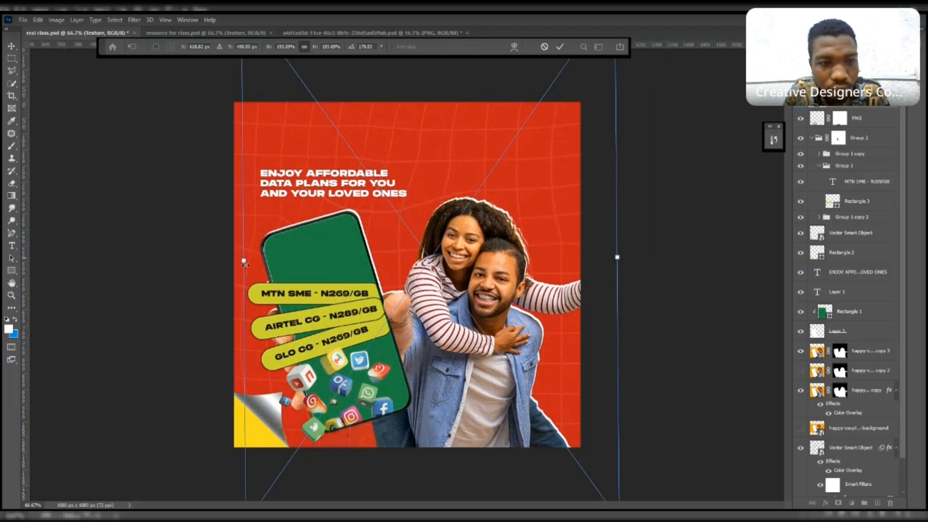
{"action": "left_click_drag", "start_coordinate": [244, 261], "coordinate": [198, 259]}
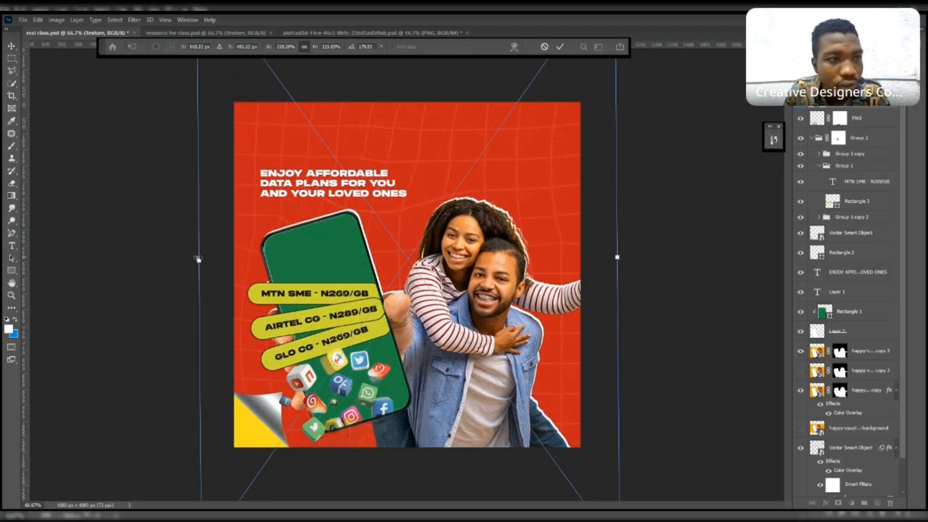
{"action": "left_click", "coordinate": [9, 44]}
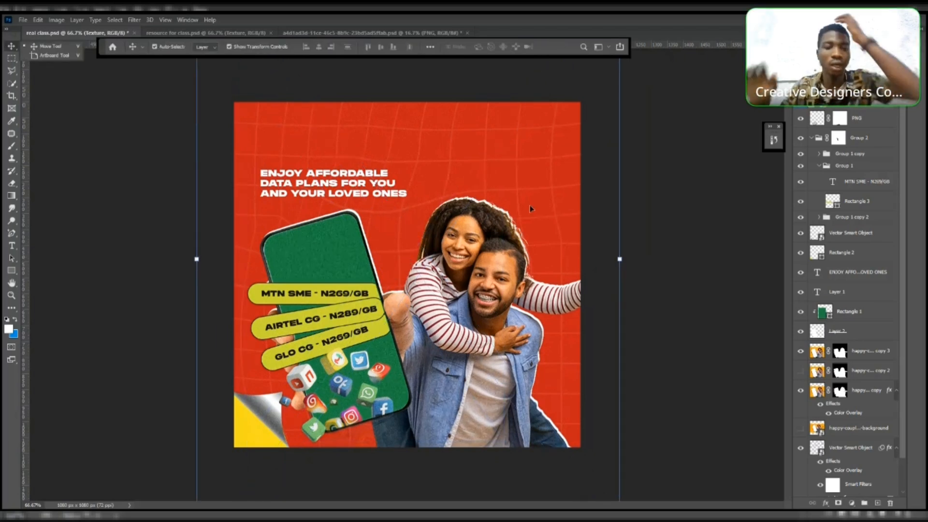
{"action": "left_click", "coordinate": [603, 207]}
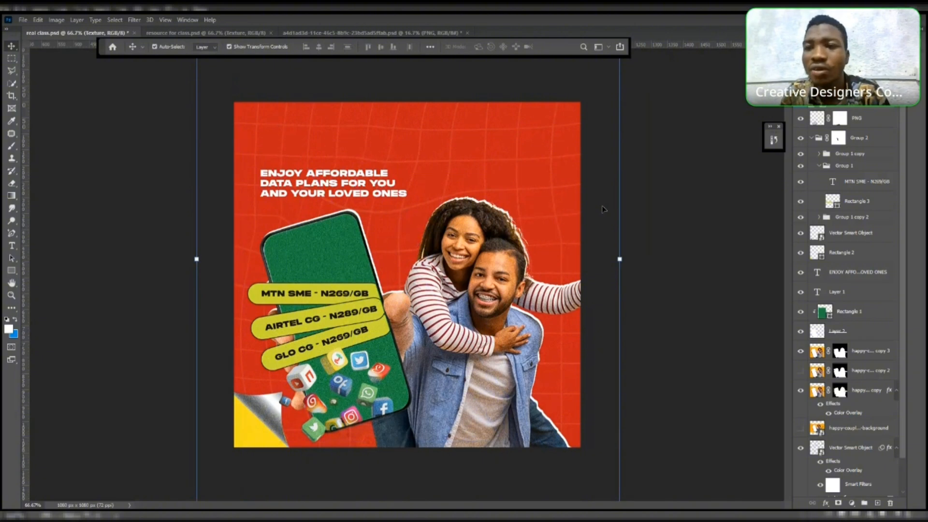
{"action": "left_click", "coordinate": [686, 188]}
{"action": "key", "text": "ctrl+z"}
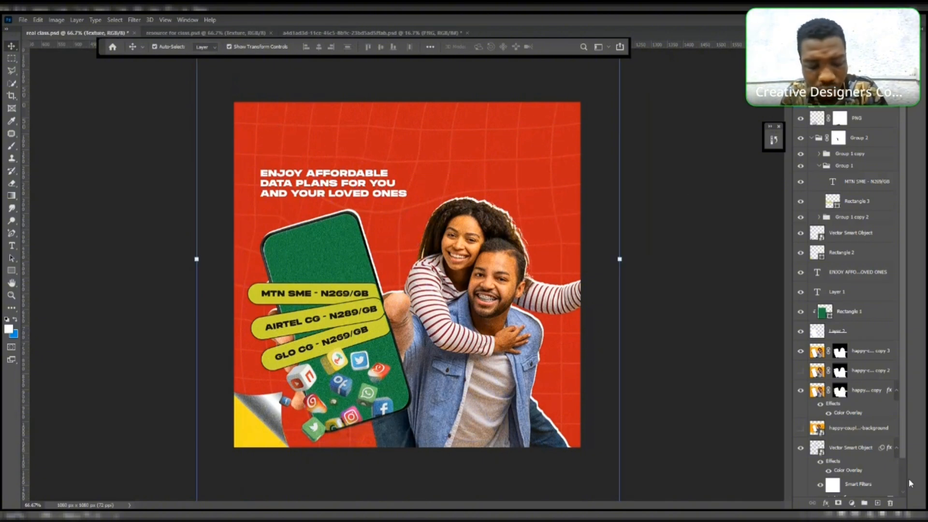
{"action": "left_click", "coordinate": [878, 504]}
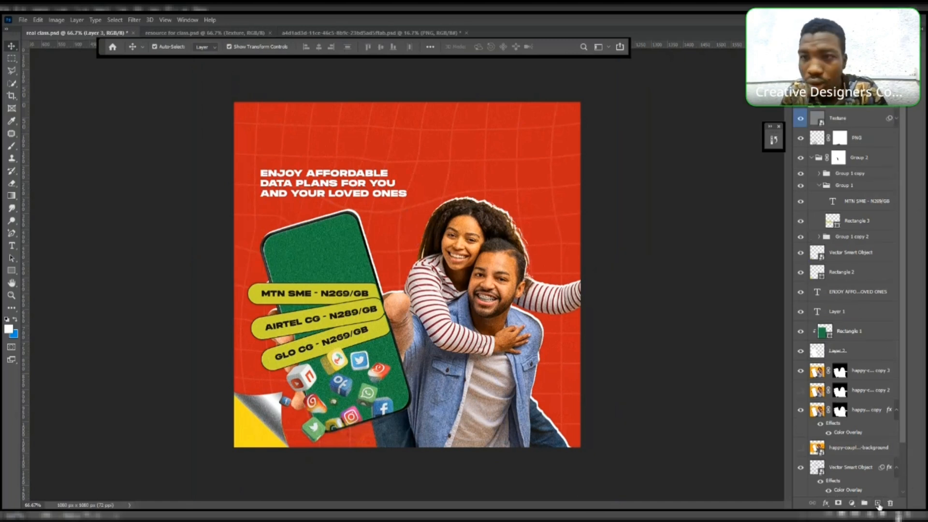
{"action": "key", "text": "ctrl+z"}
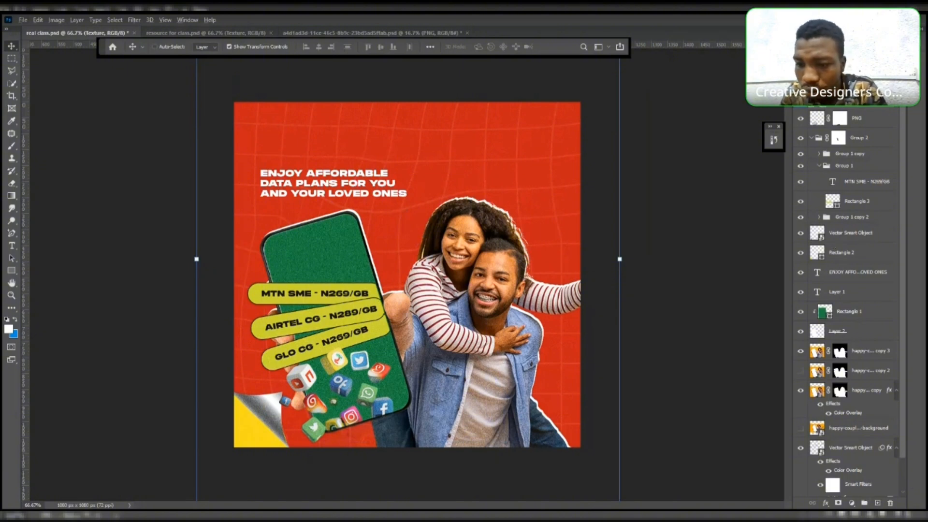
{"action": "left_click", "coordinate": [878, 503]}
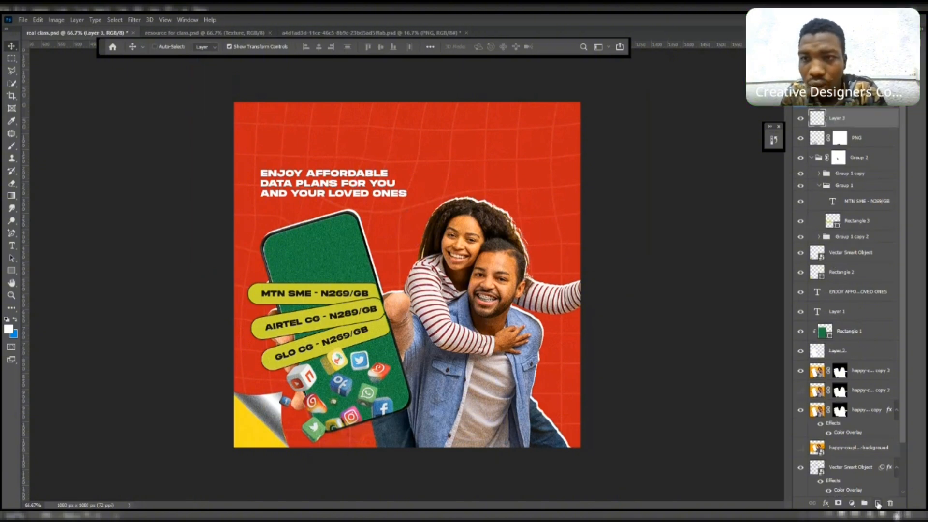
{"action": "key", "text": "ctrl+z"}
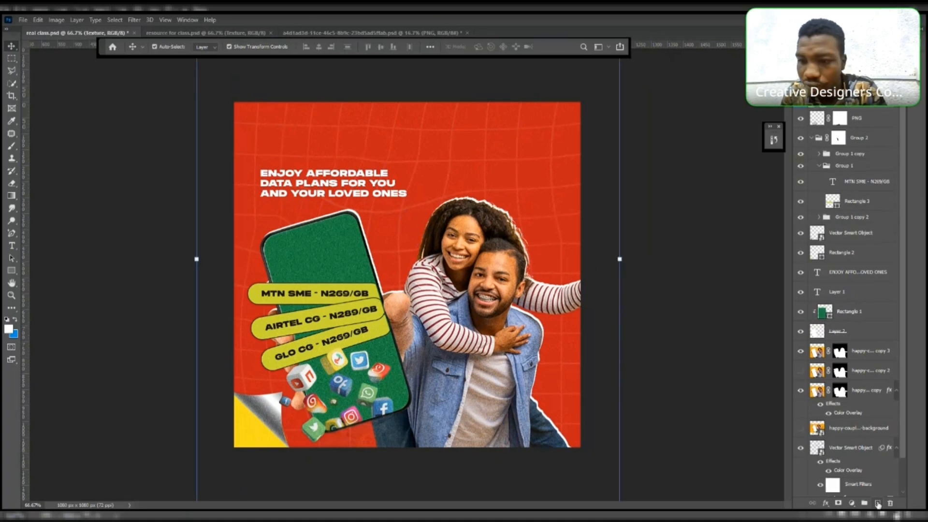
{"action": "left_click", "coordinate": [878, 504]}
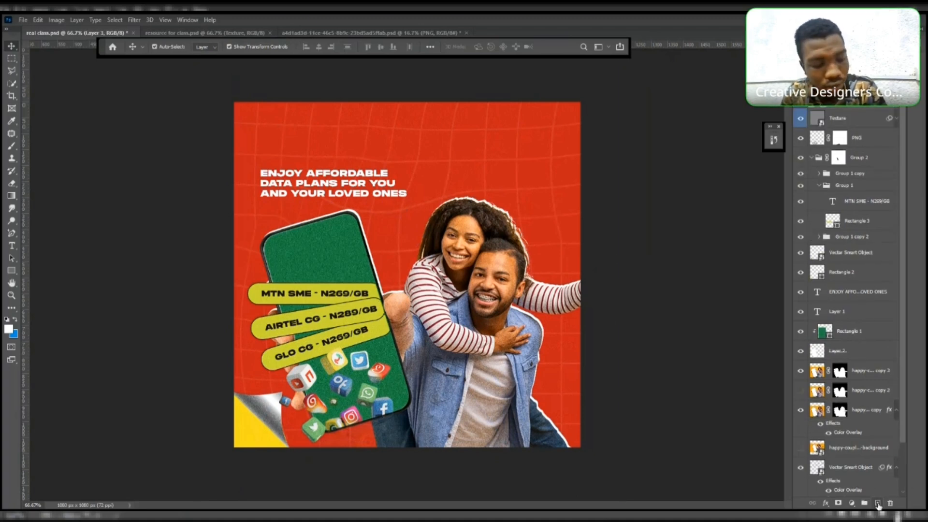
{"action": "key", "text": "ctrl+z"}
- Try adding a new layer with a Gray colour label through the New Layer dialog
{"action": "left_click", "coordinate": [878, 504], "text": "alt"}
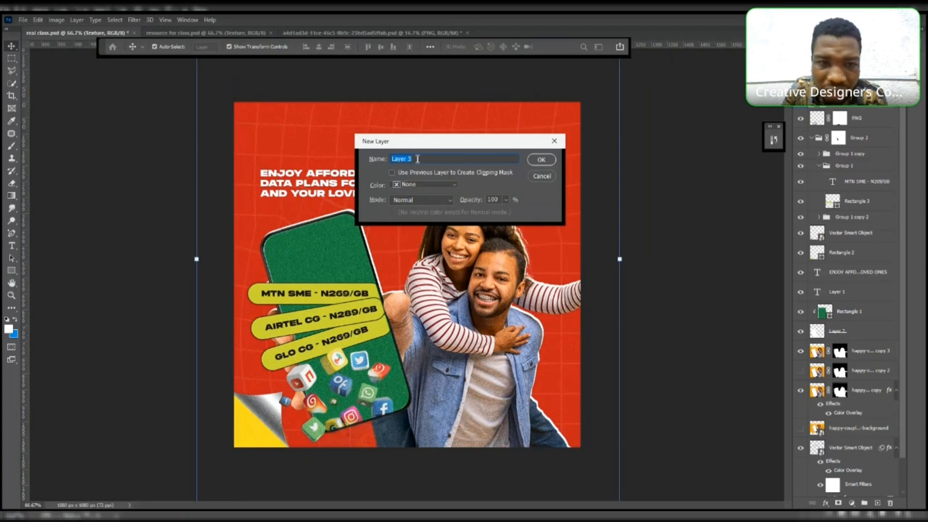
{"action": "left_click", "coordinate": [450, 187]}
{"action": "left_click", "coordinate": [448, 198]}
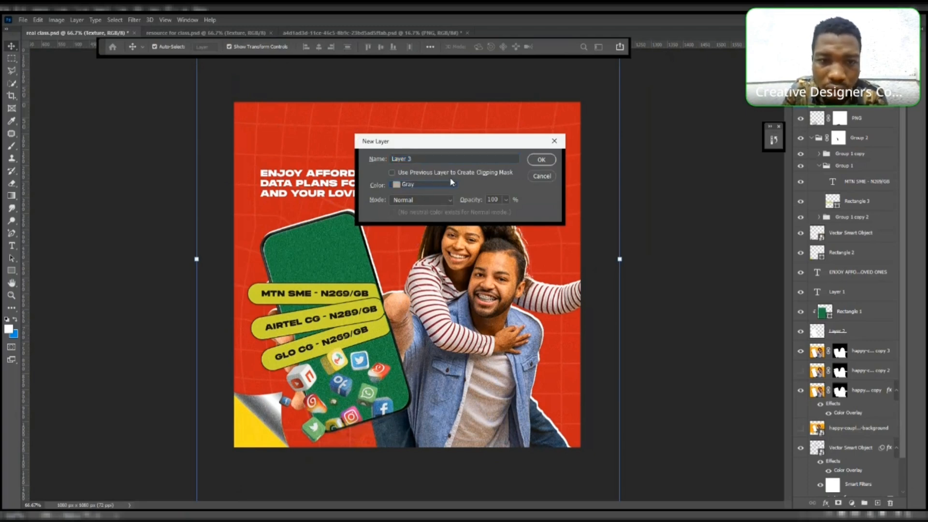
{"action": "left_click", "coordinate": [394, 202]}
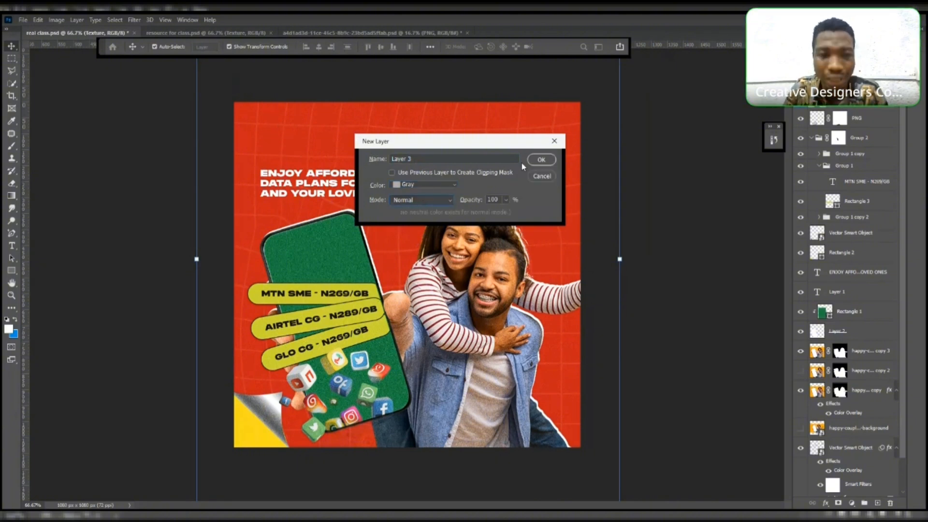
{"action": "left_click", "coordinate": [539, 161]}
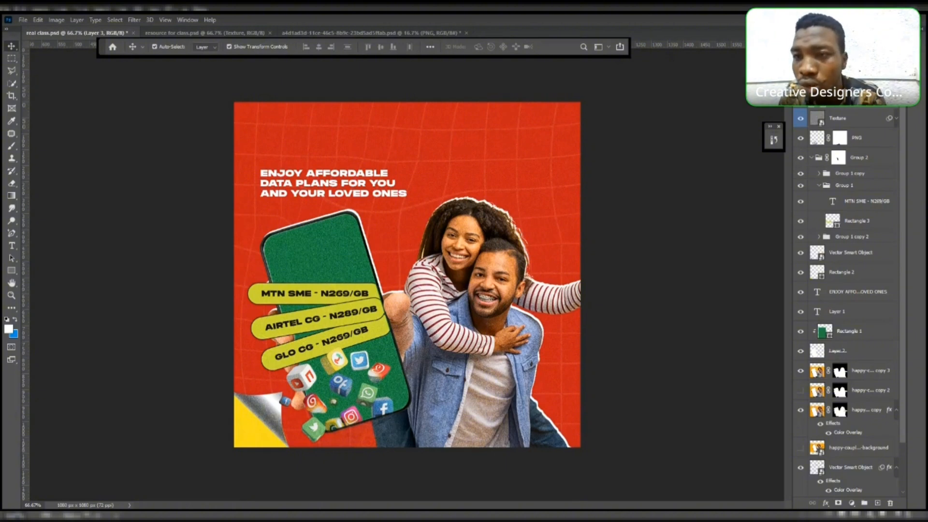
- Add a layer mask to the Texture layer and pick a large brush for masking
{"action": "left_click", "coordinate": [838, 119]}
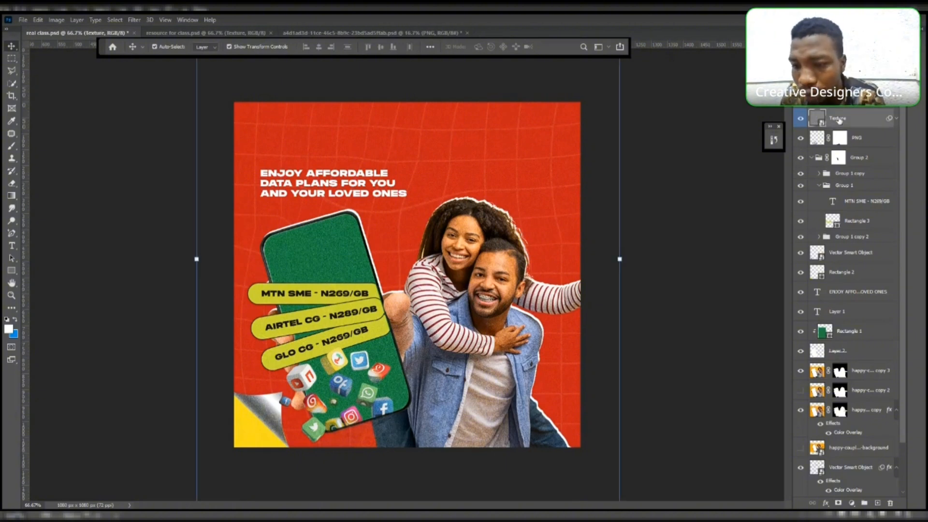
{"action": "left_click", "coordinate": [838, 503]}
{"action": "left_click", "coordinate": [11, 148]}
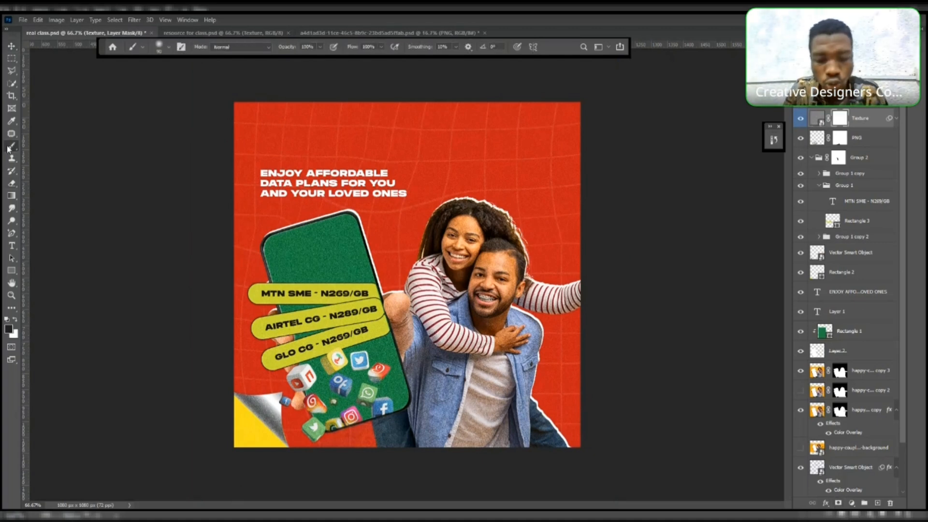
{"action": "key", "text": "bracketright"}
{"action": "key", "text": "bracketright"}
{"action": "key", "text": "bracketright"}
{"action": "key", "text": "bracketright"}
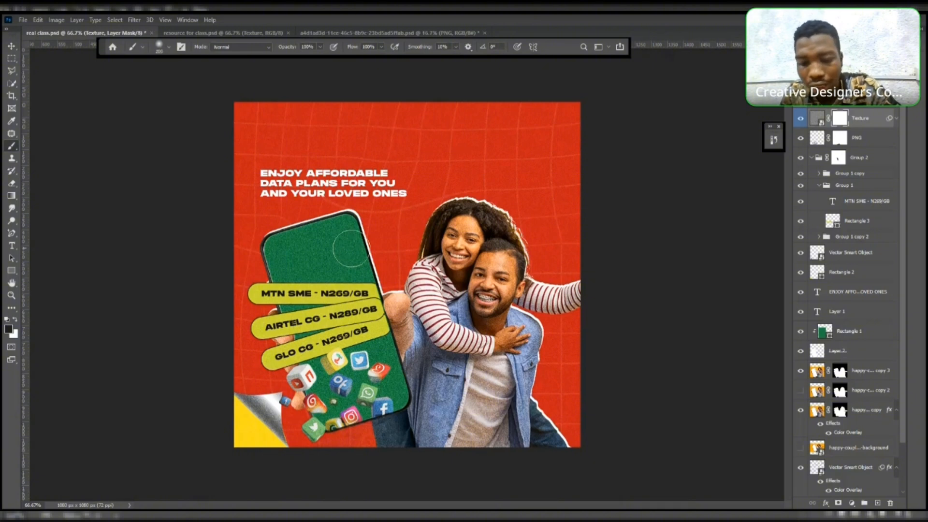
{"action": "key", "text": "bracketright"}
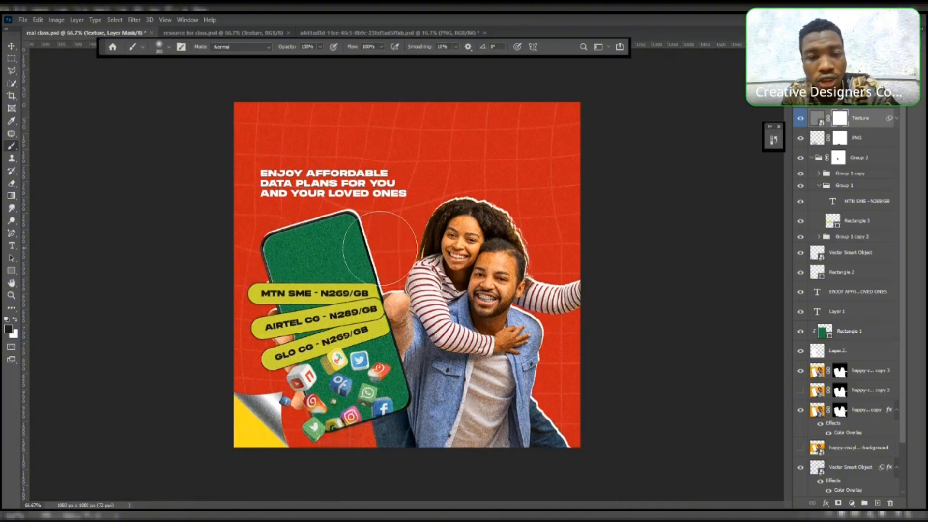
{"action": "key", "text": "bracketright"}
{"action": "key", "text": "bracketright"}
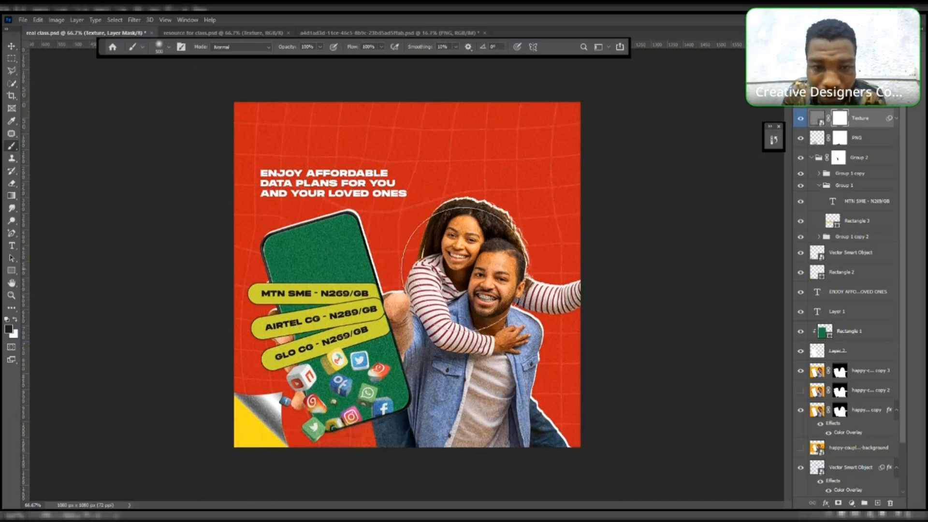
- Try brushing the texture off the couple on the mask at full opacity
{"action": "left_click_drag", "start_coordinate": [464, 269], "coordinate": [450, 388]}
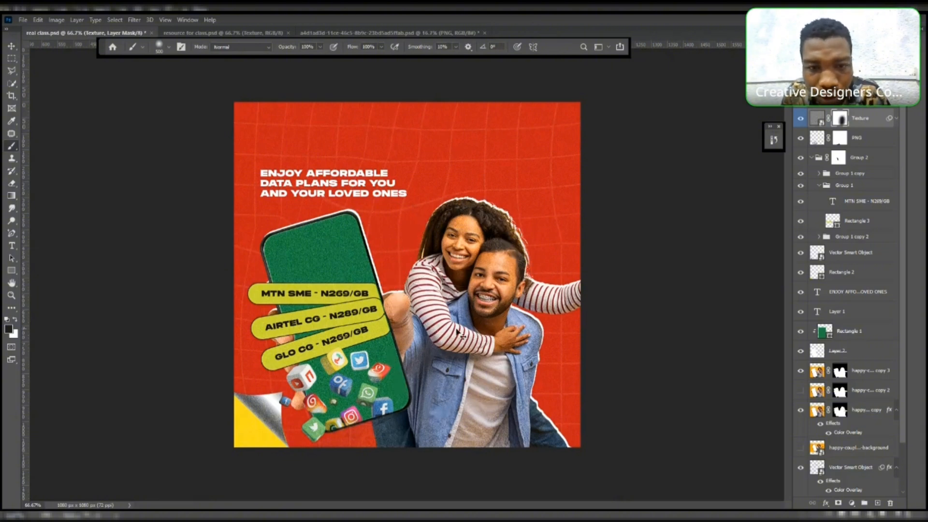
{"action": "key", "text": "ctrl+z"}
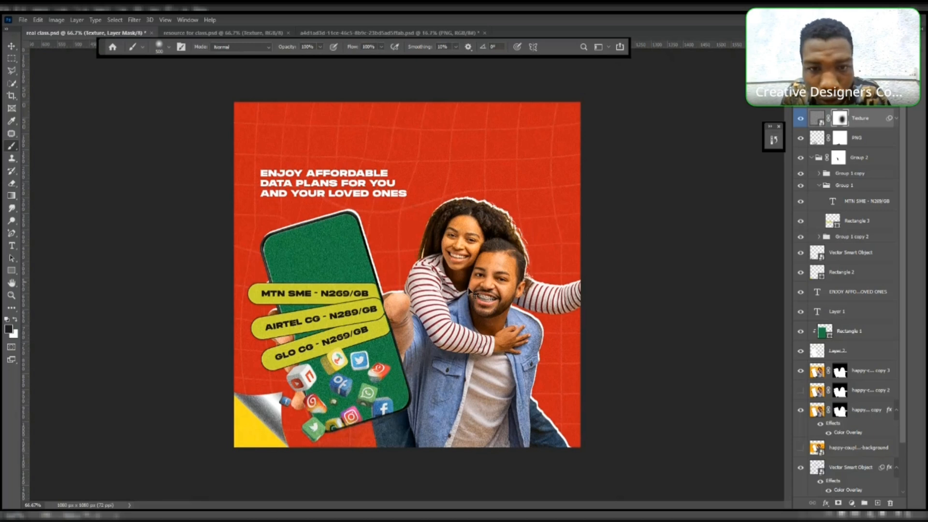
{"action": "key", "text": "ctrl+z"}
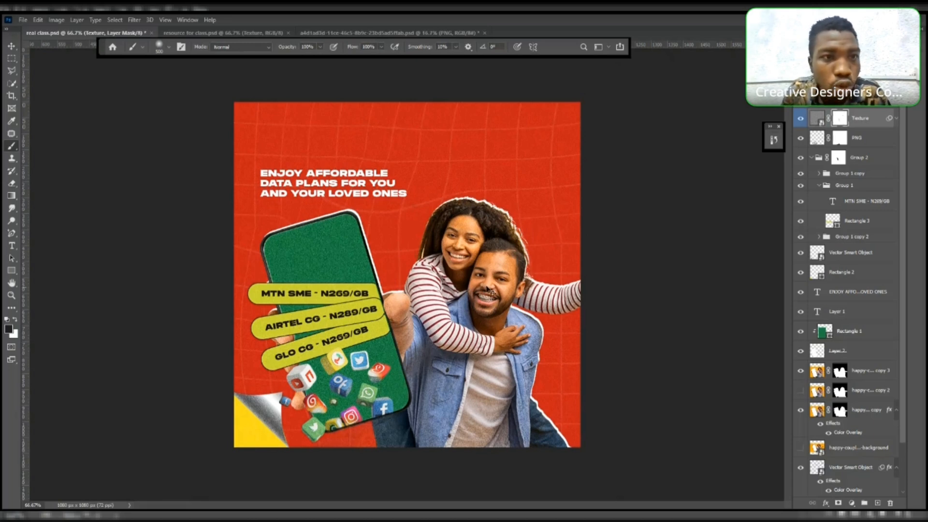
- Lower the brush opacity to 10% and lightly paint the texture off the couple on the mask
{"action": "left_click", "coordinate": [320, 47]}
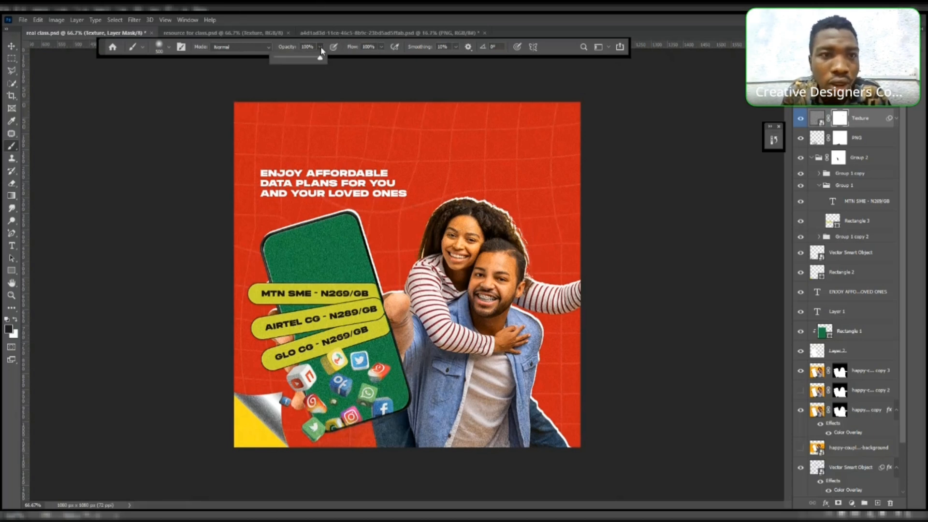
{"action": "left_click_drag", "start_coordinate": [301, 58], "coordinate": [282, 58]}
{"action": "left_click", "coordinate": [435, 248]}
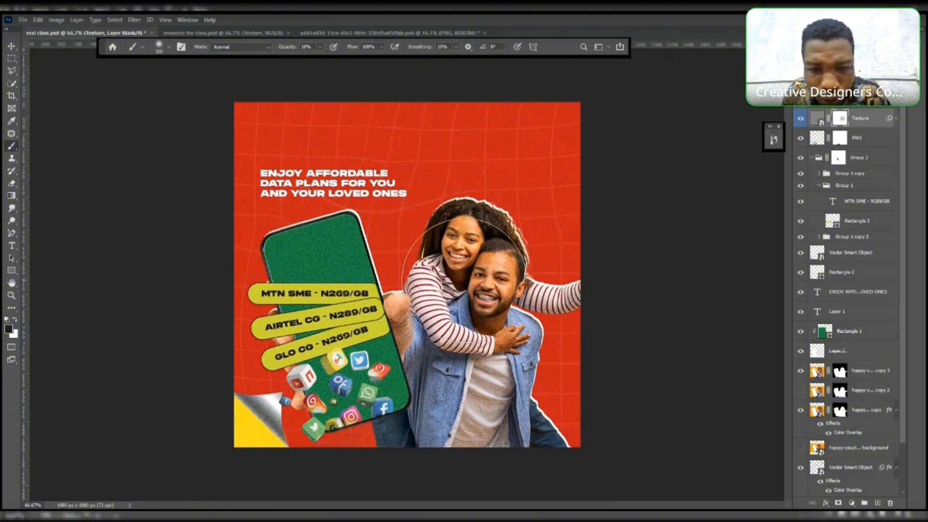
{"action": "mouse_move", "coordinate": [464, 276]}
{"action": "left_mouse_down"}
{"action": "mouse_move", "coordinate": [457, 371]}
{"action": "mouse_move", "coordinate": [471, 399]}
{"action": "left_mouse_up"}
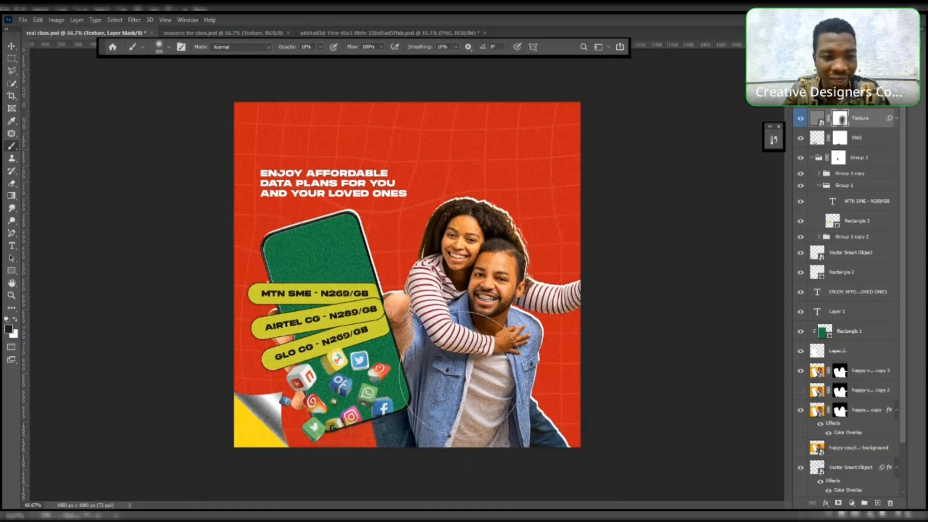
{"action": "key", "text": "v"}
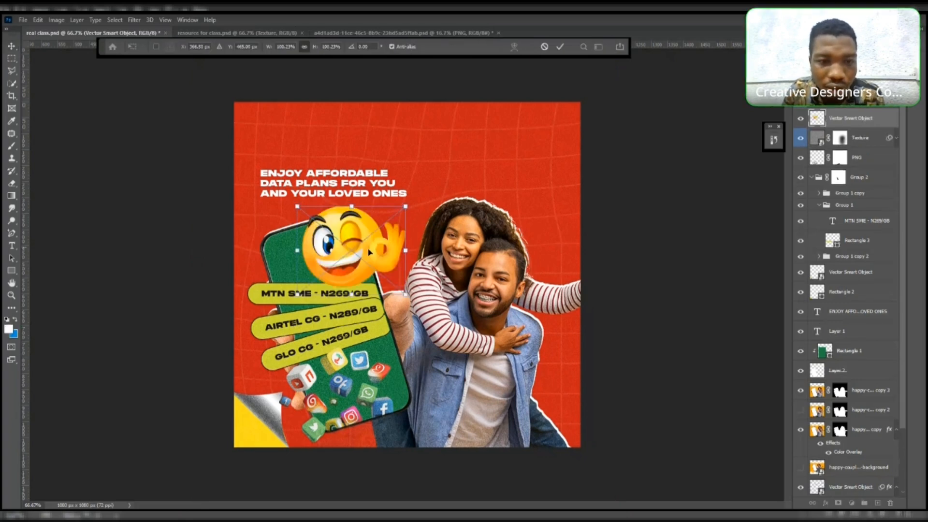
- Scale down the winking emoji and position it on the phone's screen above the price pills
{"action": "left_click_drag", "start_coordinate": [408, 251], "coordinate": [379, 253]}
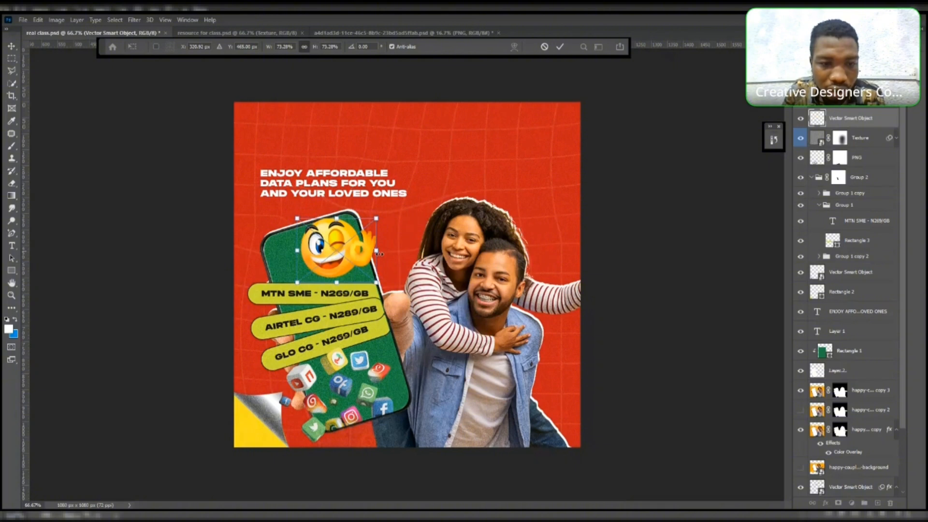
{"action": "left_click_drag", "start_coordinate": [347, 221], "coordinate": [337, 241]}
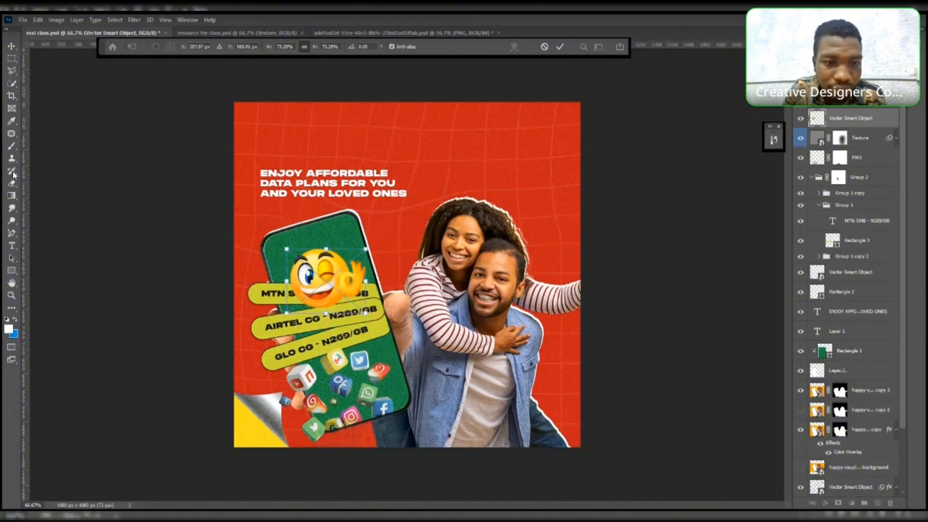
{"action": "left_click", "coordinate": [12, 47]}
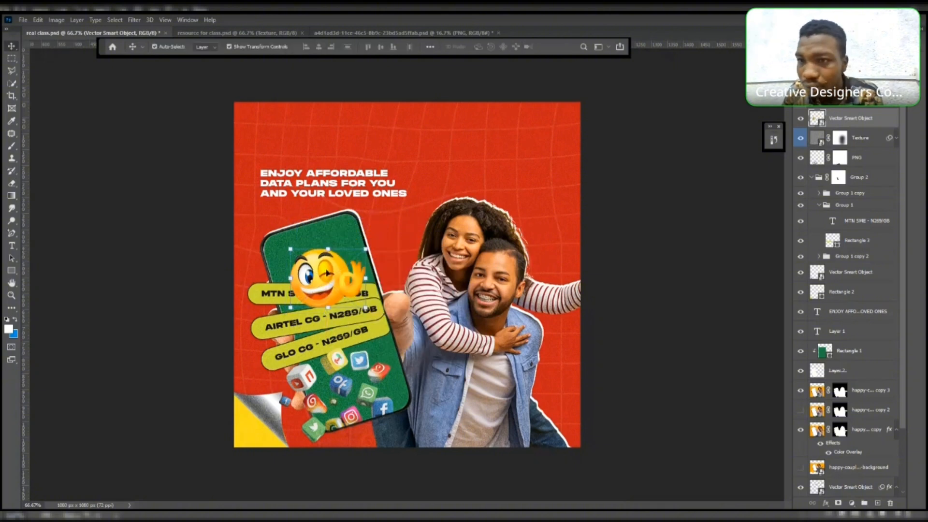
{"action": "left_click_drag", "start_coordinate": [329, 279], "coordinate": [328, 270]}
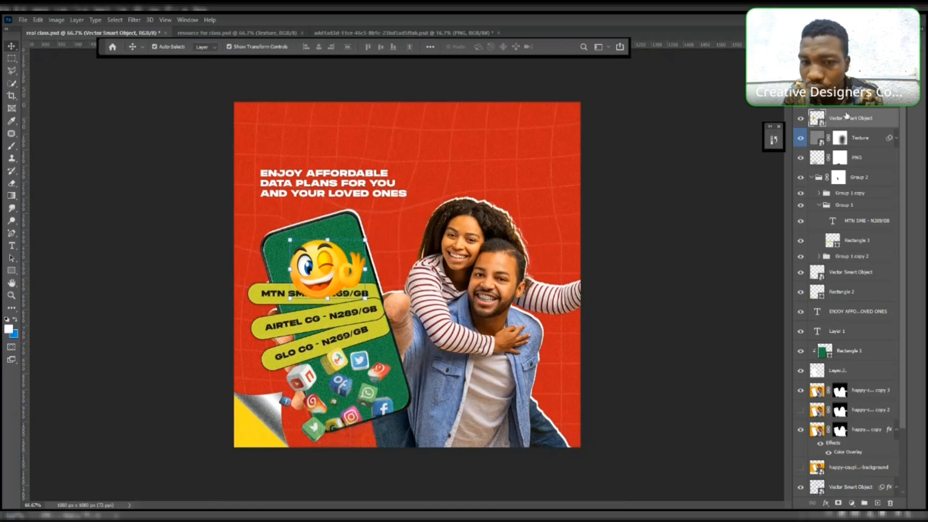
- Move the emoji layer beneath the phone group in the stack and nudge the emoji slightly upward
{"action": "left_click_drag", "start_coordinate": [847, 118], "coordinate": [852, 271]}
{"action": "left_click", "coordinate": [155, 46]}
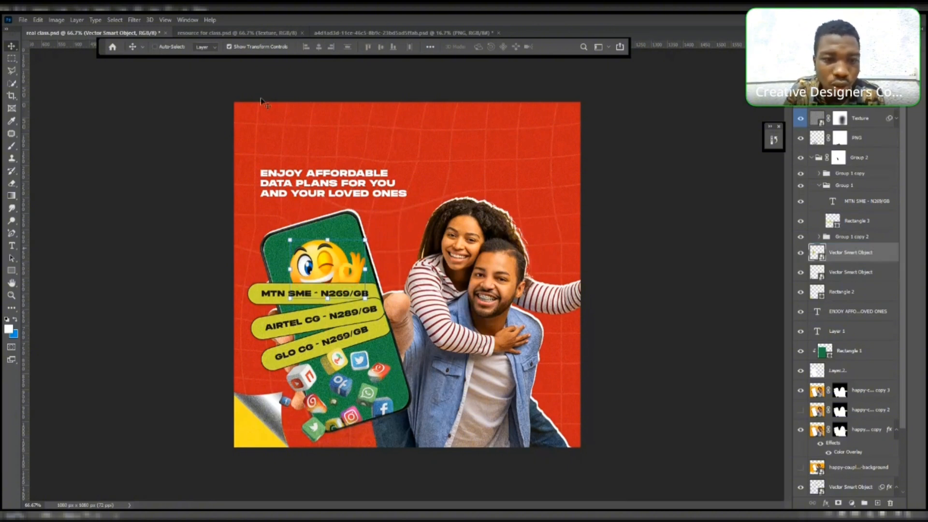
{"action": "left_click_drag", "start_coordinate": [321, 262], "coordinate": [321, 257]}
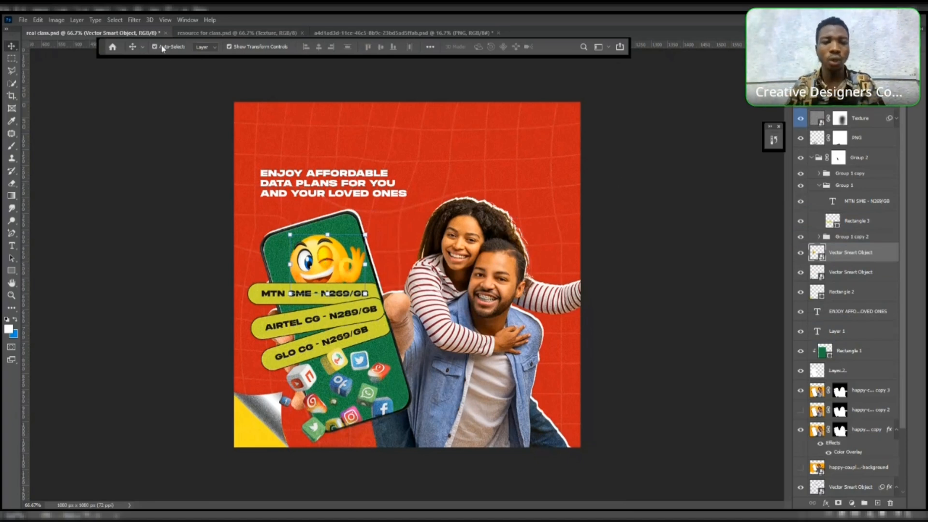
{"action": "left_click", "coordinate": [172, 74]}
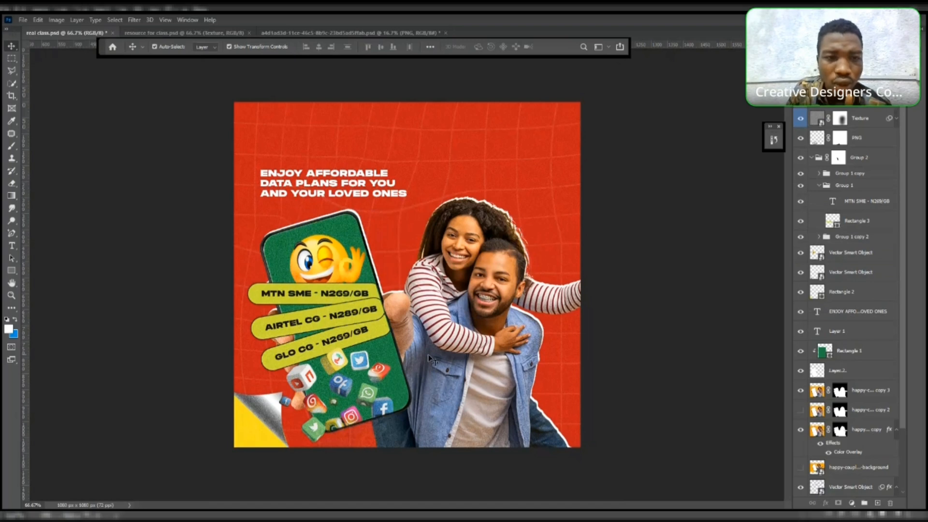
- Select the texture overlay layer and lock it
{"action": "left_click", "coordinate": [336, 188]}
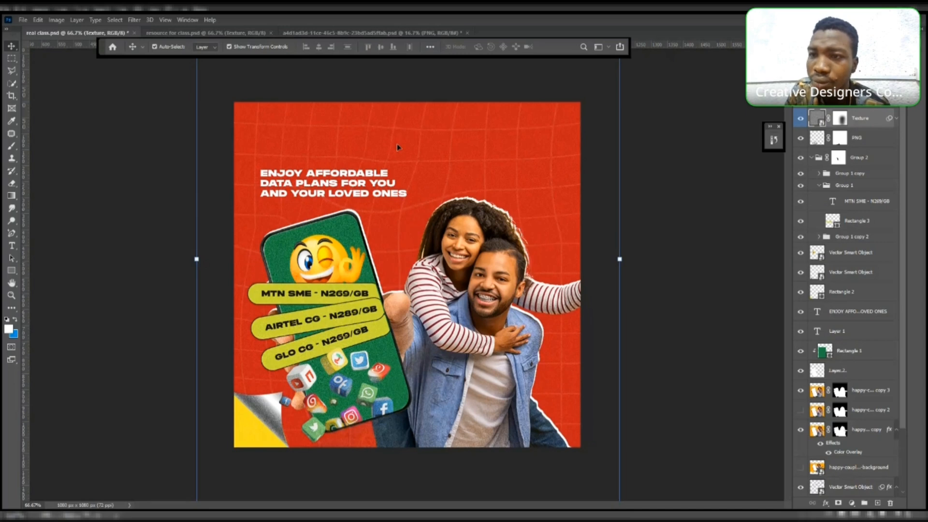
{"action": "key", "text": "ctrl+slash"}
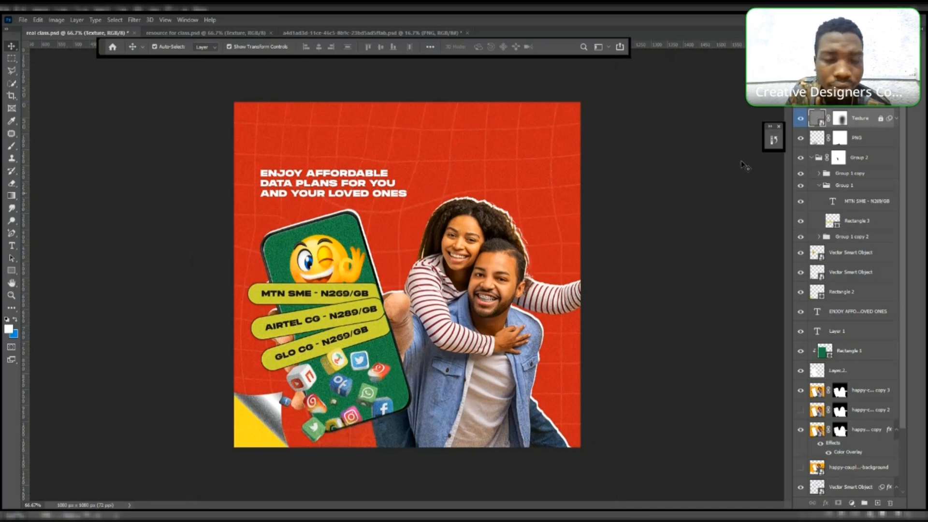
{"action": "left_click", "coordinate": [345, 185]}
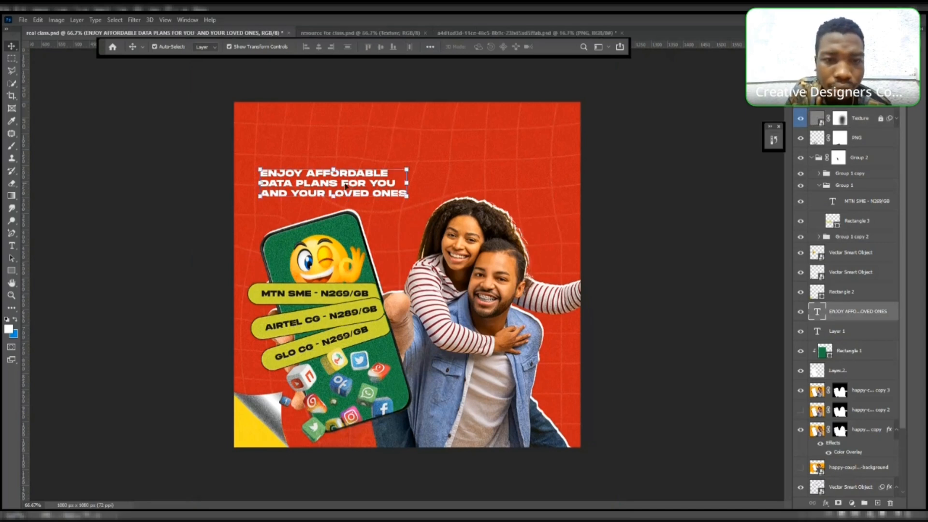
{"action": "left_click_drag", "start_coordinate": [345, 185], "coordinate": [377, 175]}
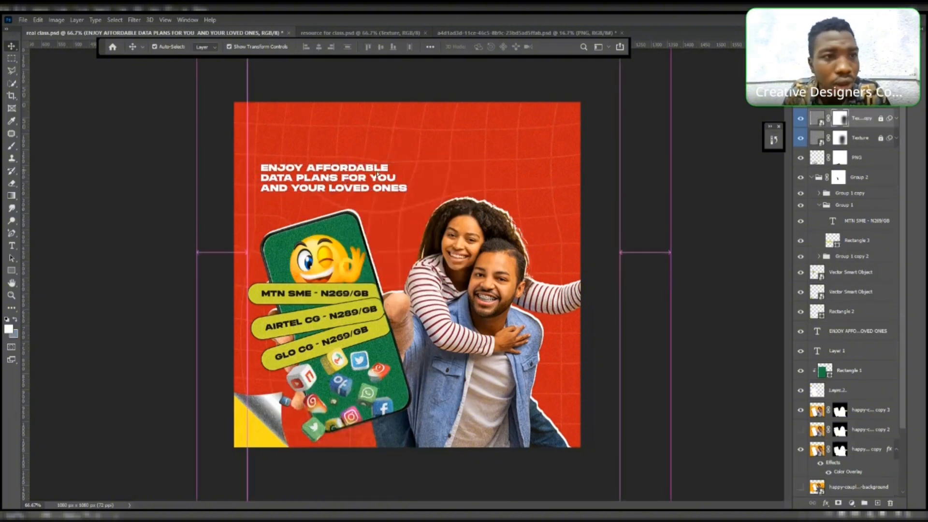
{"action": "key", "text": "ctrl+z"}
- Turn off auto-select and duplicate the headline, placing the copy near the top of the canvas
{"action": "left_click", "coordinate": [155, 47]}
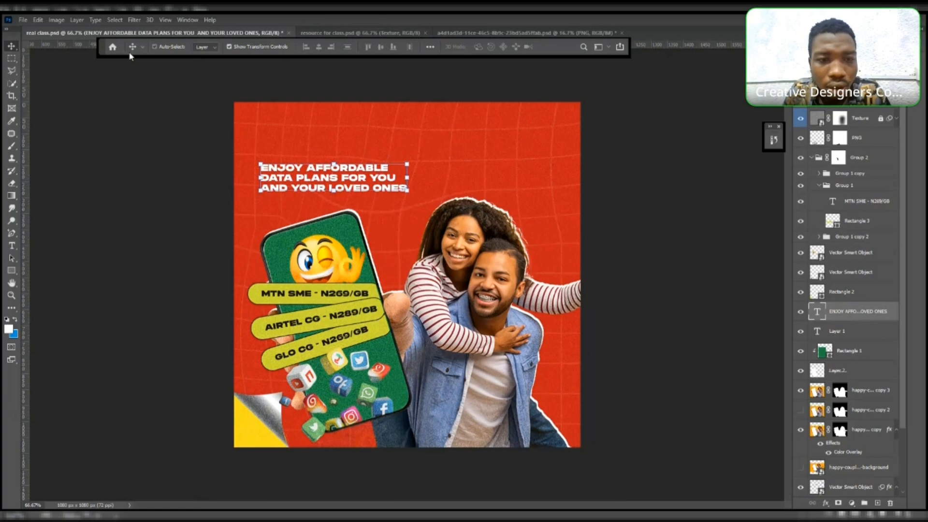
{"action": "left_click_drag", "start_coordinate": [315, 178], "coordinate": [414, 134]}
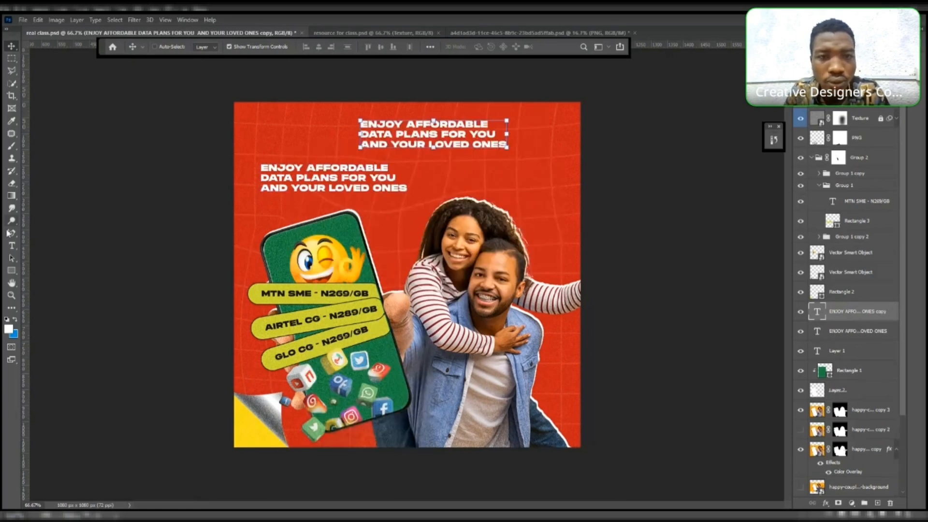
{"action": "left_click", "coordinate": [12, 248]}
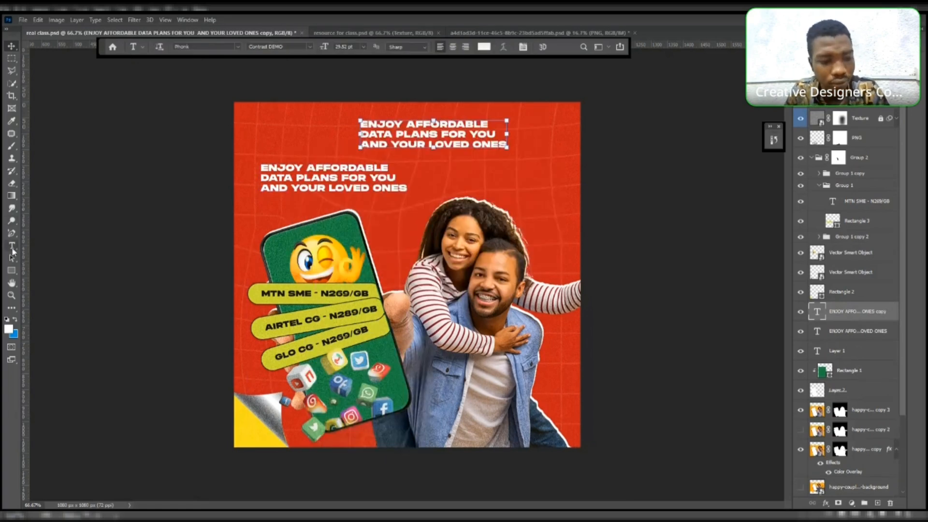
{"action": "left_click", "coordinate": [419, 134]}
{"action": "key", "text": "ctrl+a"}
{"action": "key", "text": "BackSpace"}
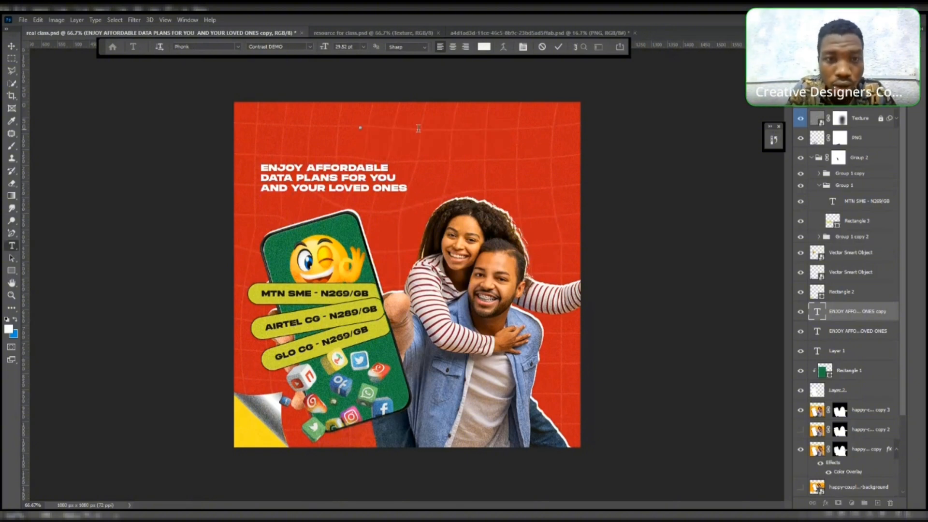
{"action": "type", "text": "www."}
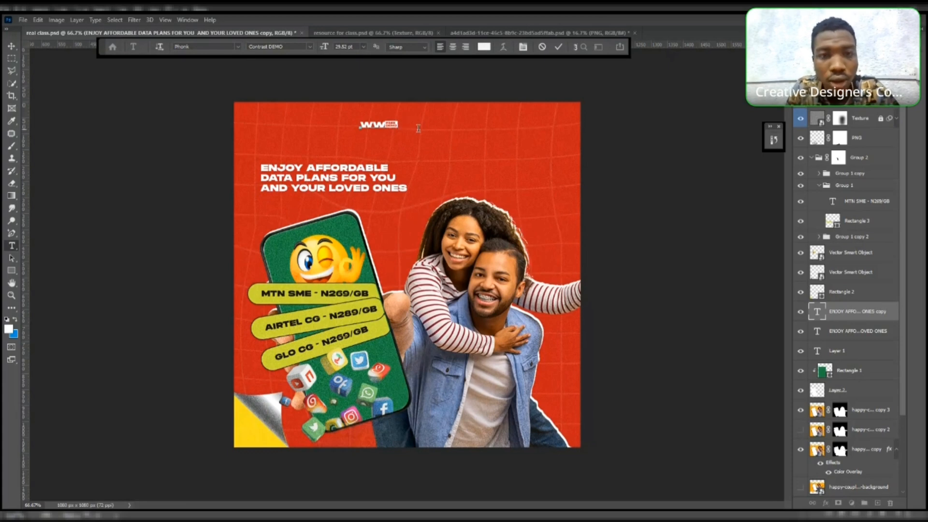
{"action": "type", "text": "cheaper"}
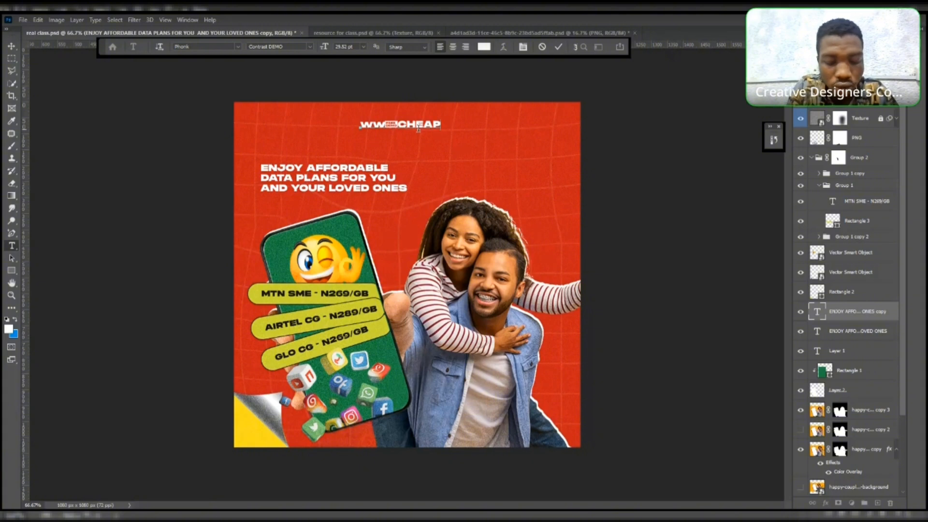
{"action": "type", "text": ".com"}
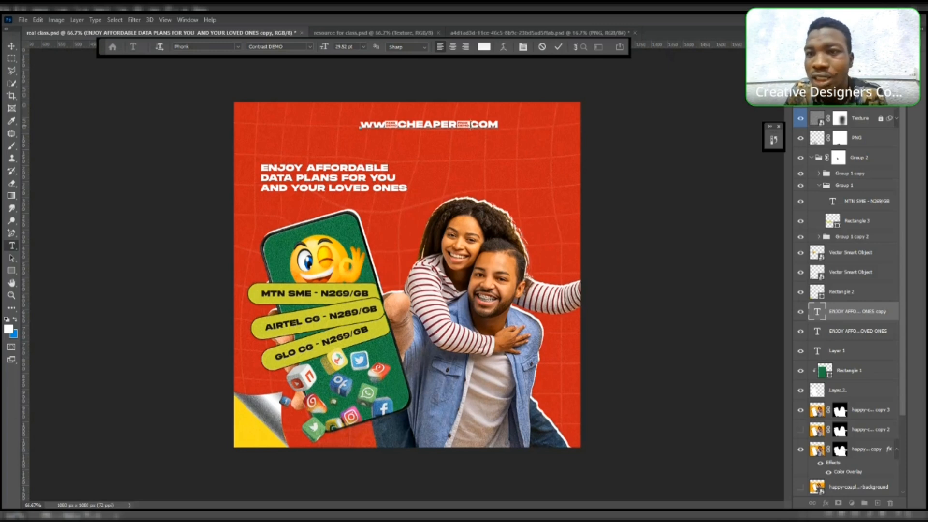
- Open the History and Character panels, adjust selected characters of the web address, and commit the text
{"action": "left_click_drag", "start_coordinate": [468, 125], "coordinate": [457, 124]}
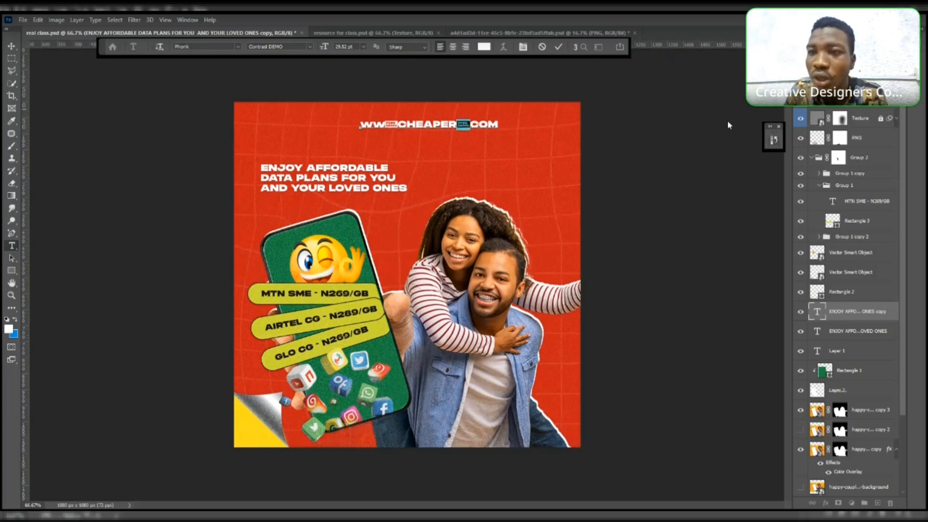
{"action": "left_click", "coordinate": [773, 139]}
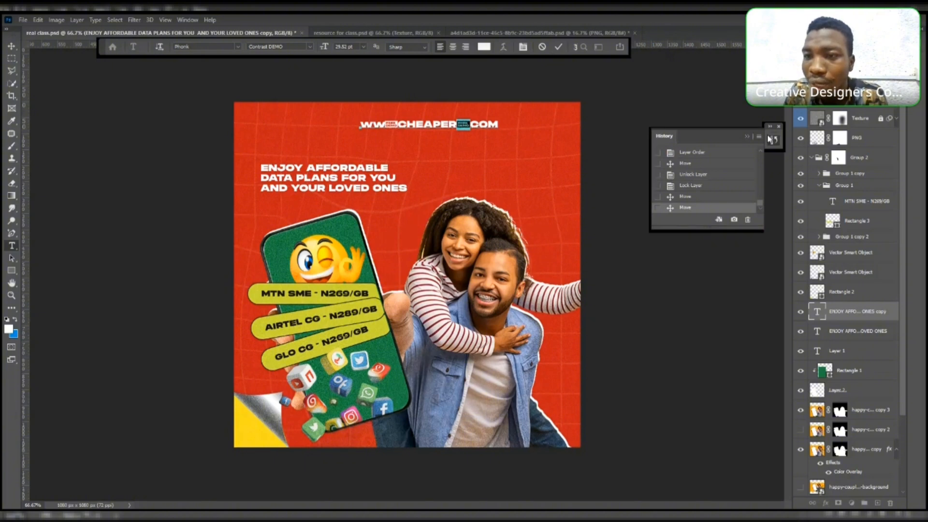
{"action": "left_click", "coordinate": [855, 37]}
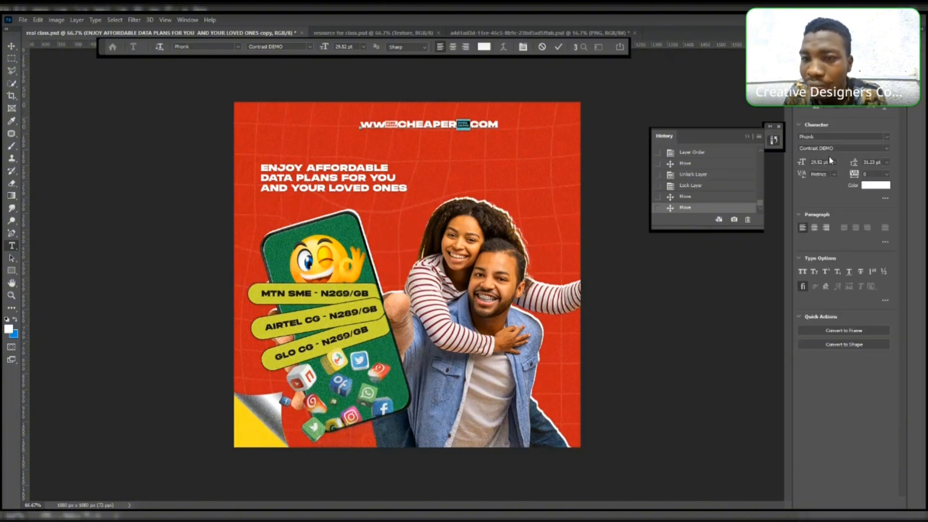
{"action": "left_click", "coordinate": [885, 137]}
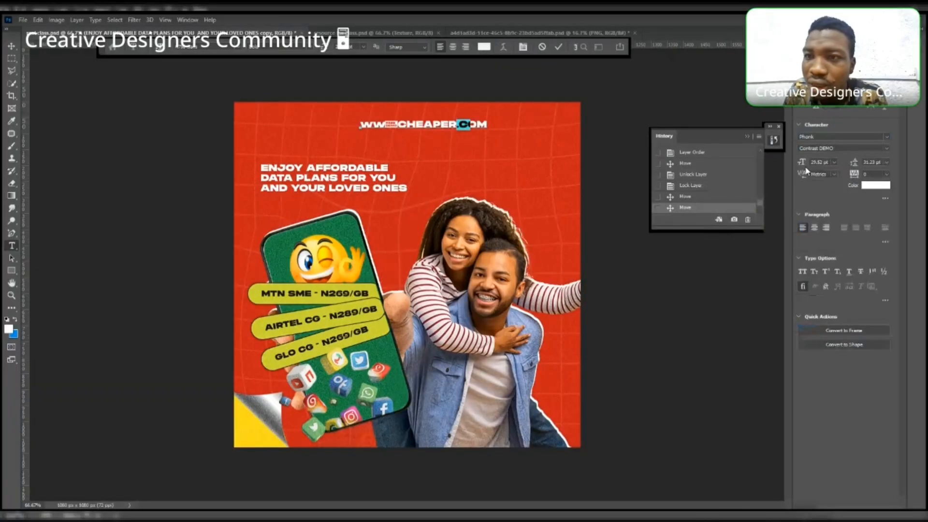
{"action": "left_click", "coordinate": [396, 124]}
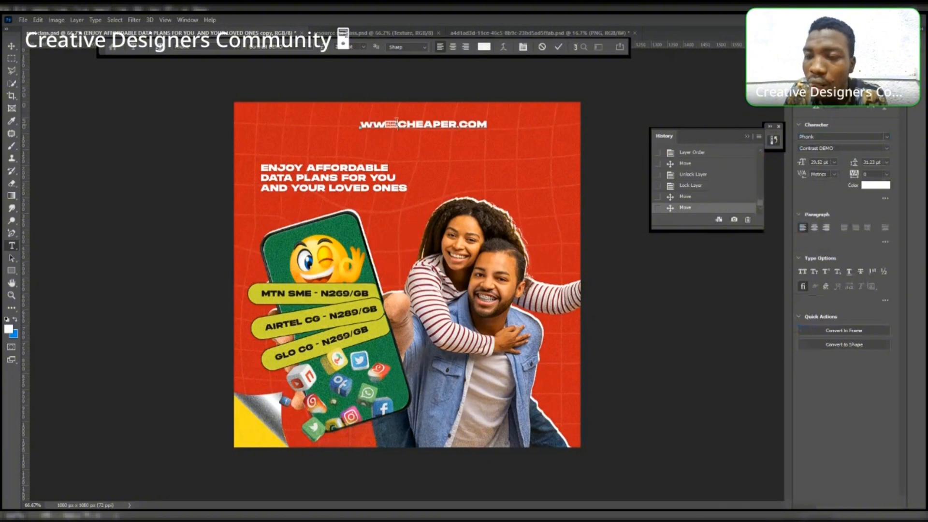
{"action": "key", "text": "shift+Left"}
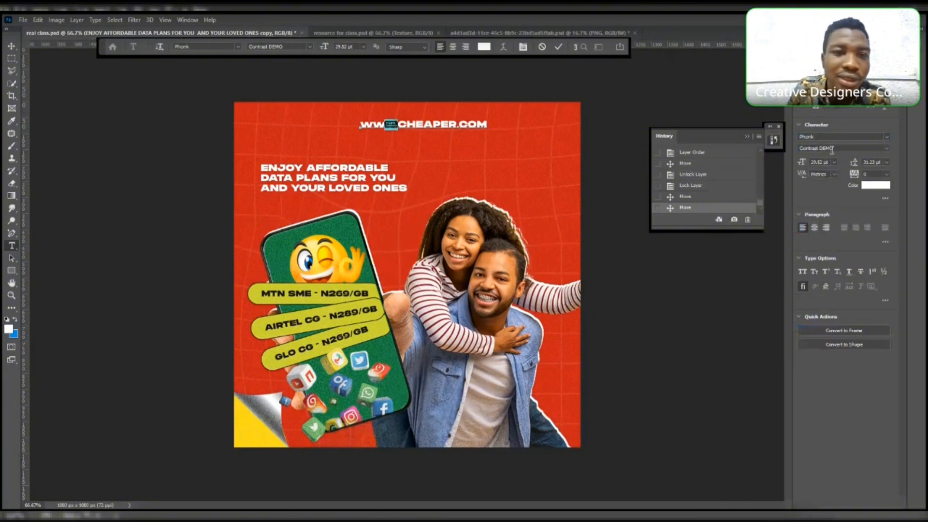
{"action": "left_click", "coordinate": [887, 137]}
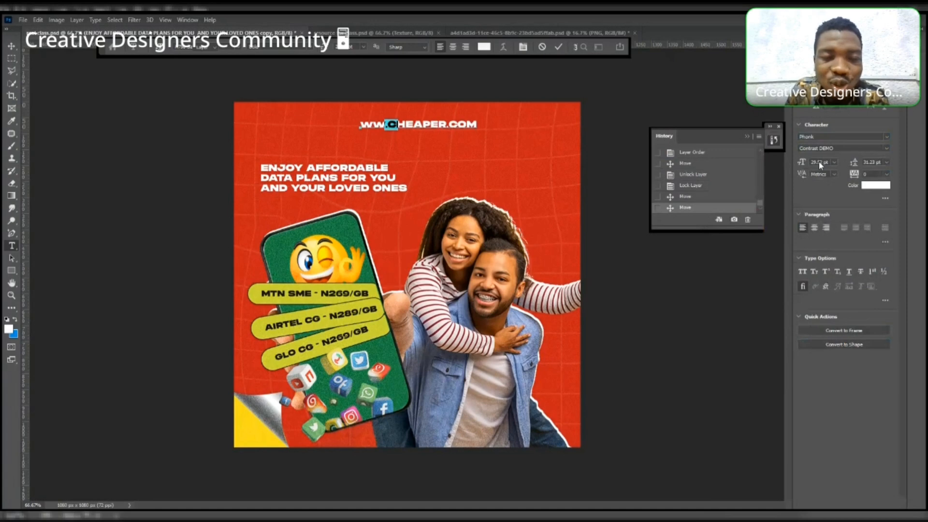
{"action": "left_click", "coordinate": [11, 45]}
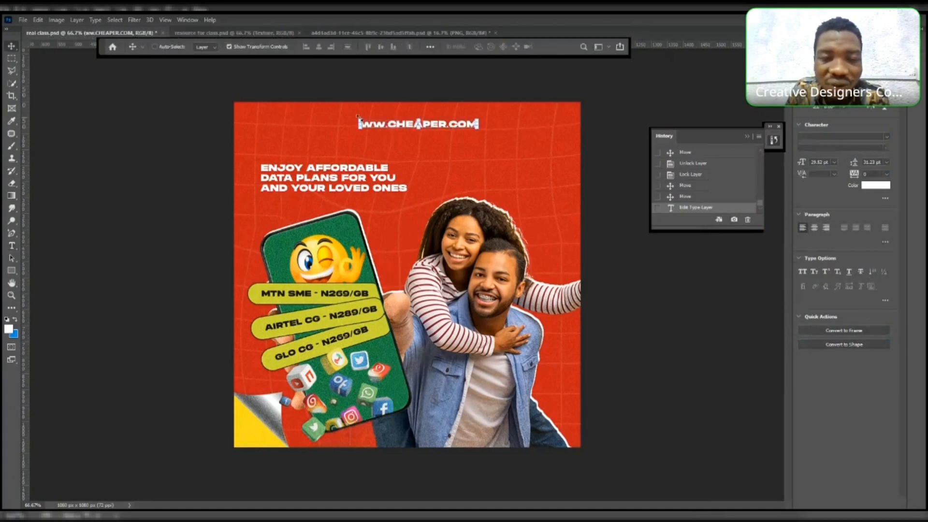
- Scale down the web address text and move it to the top-right corner of the canvas
{"action": "left_click_drag", "start_coordinate": [360, 118], "coordinate": [407, 117]}
{"action": "left_click_drag", "start_coordinate": [451, 127], "coordinate": [526, 136]}
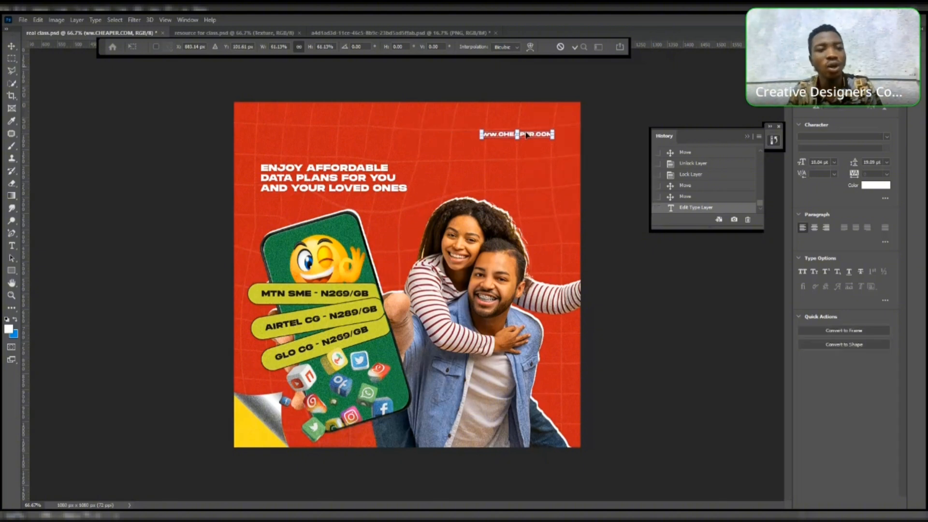
{"action": "key", "text": "Return"}
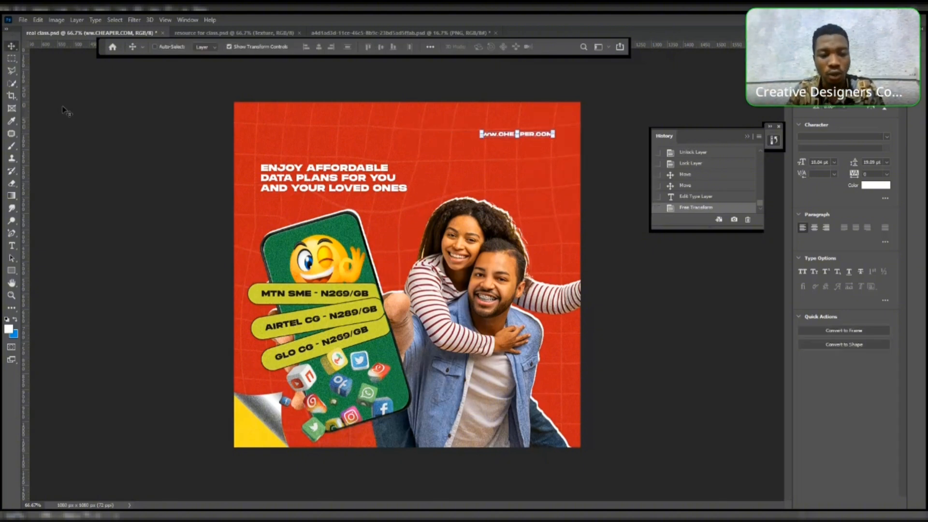
- Turn auto-select back on and position the pasted logo smart object in the top-left corner
{"action": "left_click", "coordinate": [163, 49]}
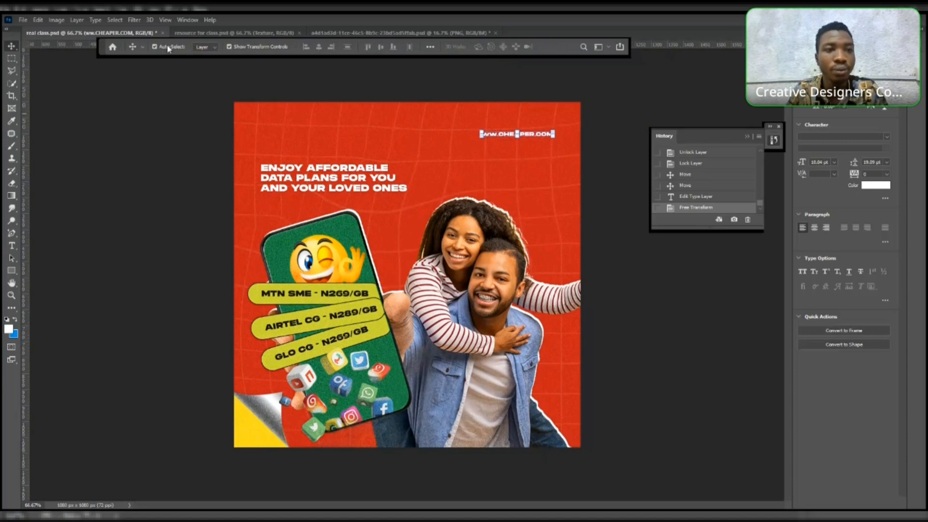
{"action": "left_click", "coordinate": [166, 111]}
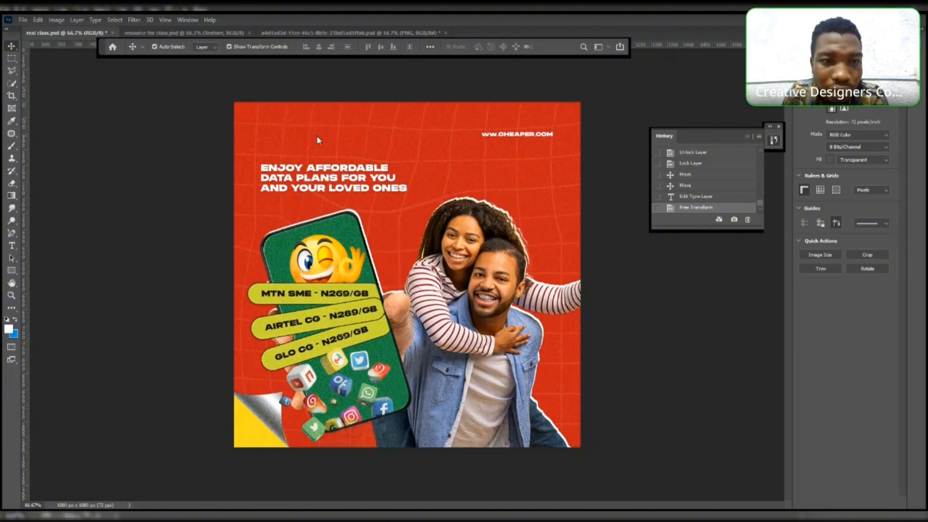
{"action": "key", "text": "ctrl+t"}
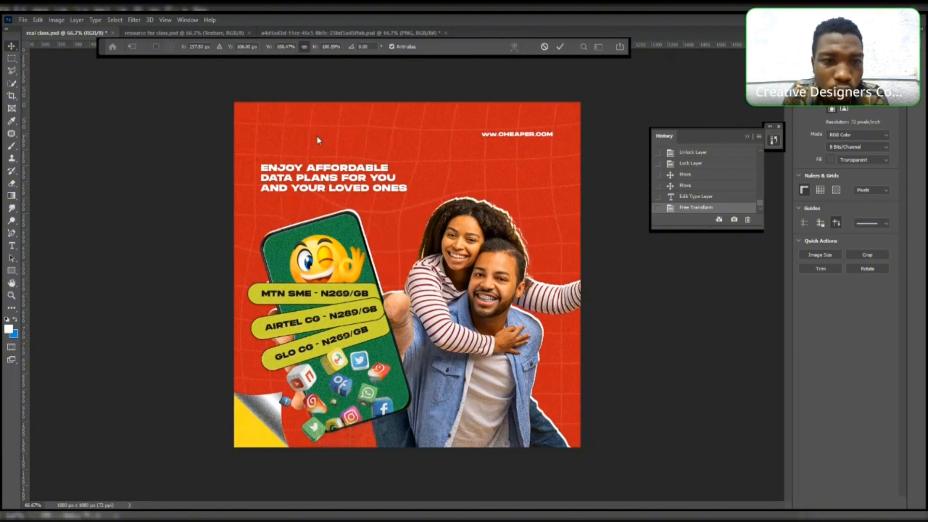
{"action": "left_click_drag", "start_coordinate": [338, 150], "coordinate": [267, 134]}
{"action": "key", "text": "Return"}
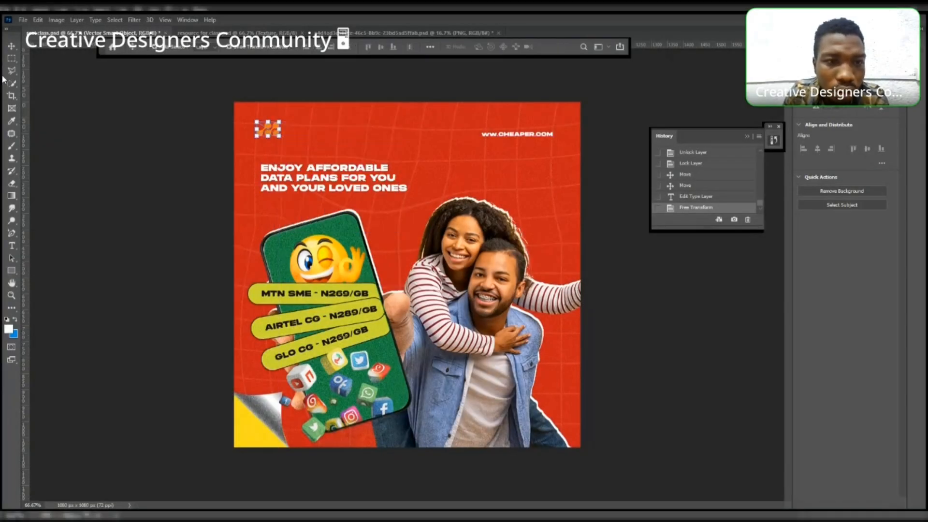
- Nudge the headline text slightly downward
{"action": "left_click", "coordinate": [12, 46]}
{"action": "left_click", "coordinate": [328, 170]}
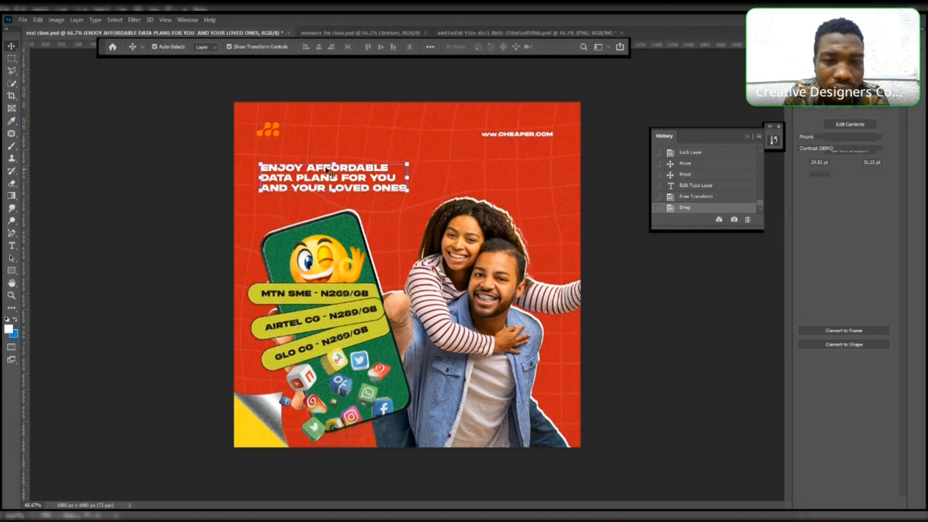
{"action": "left_click_drag", "start_coordinate": [330, 171], "coordinate": [328, 178]}
- Apply a white Color Overlay layer style to the logo
{"action": "left_click", "coordinate": [269, 135]}
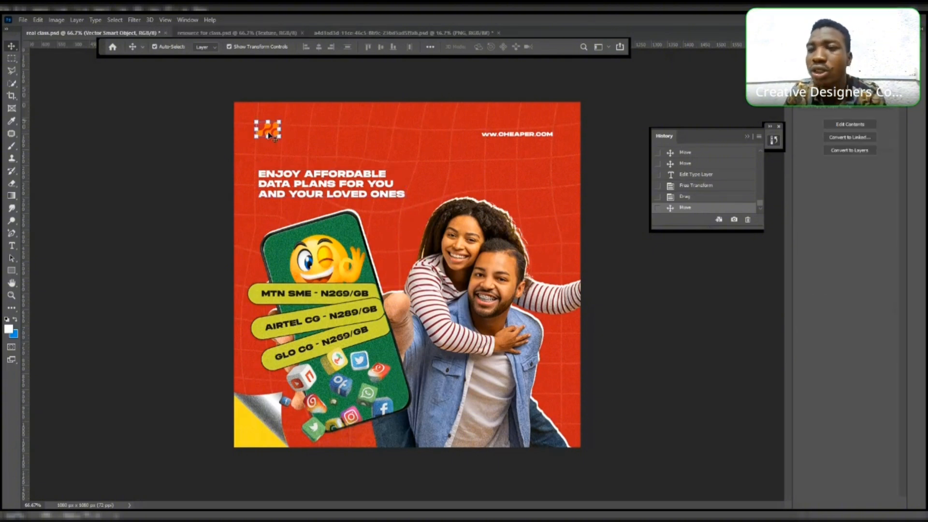
{"action": "left_click", "coordinate": [817, 37]}
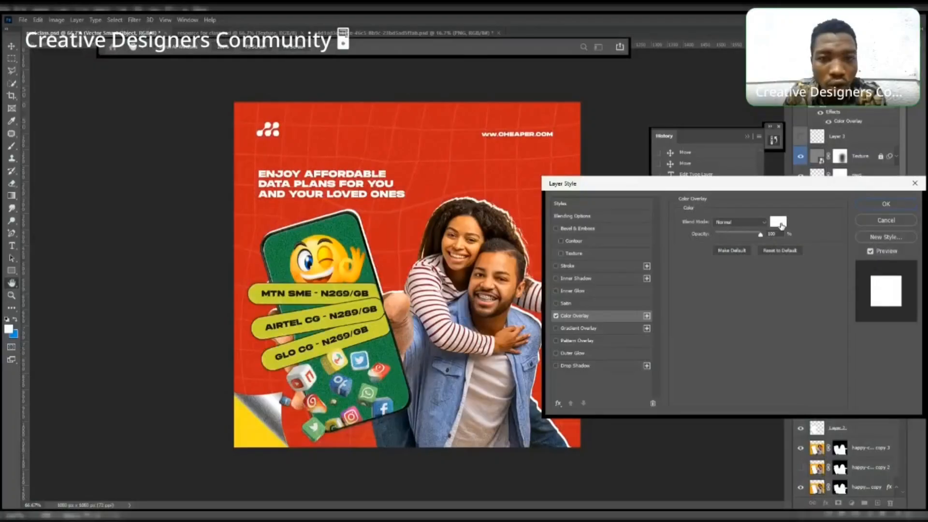
{"action": "left_click", "coordinate": [872, 207]}
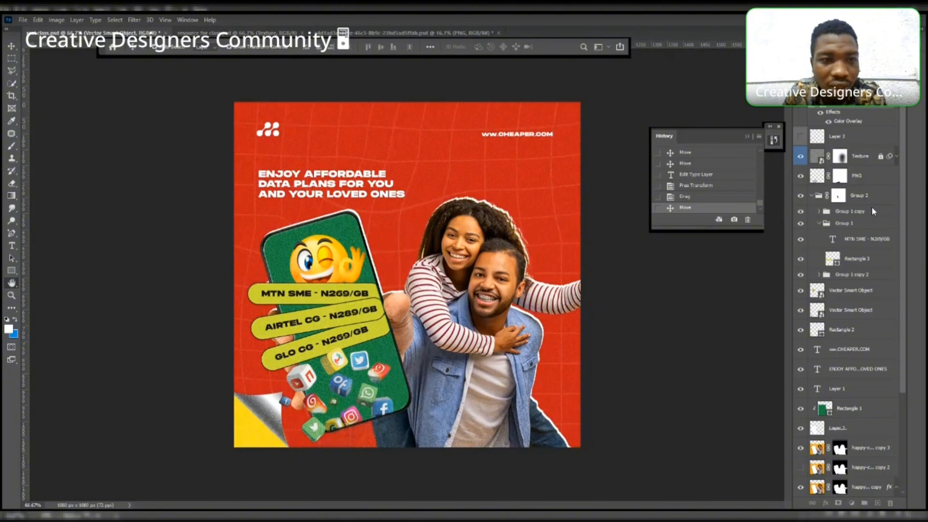
- Resize the logo with two Free Transform passes, keeping it in the top-left corner
{"action": "key", "text": "ctrl+t"}
{"action": "left_click_drag", "start_coordinate": [282, 127], "coordinate": [275, 121]}
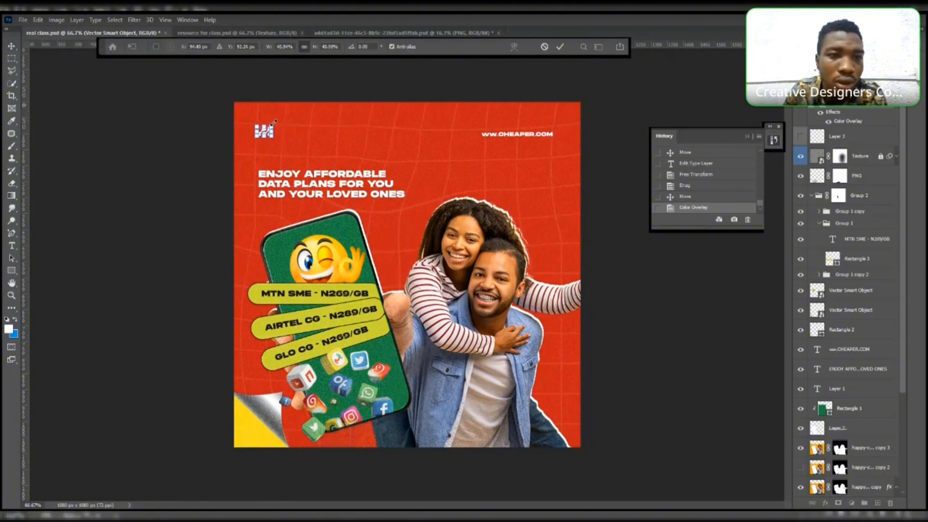
{"action": "key", "text": "Return"}
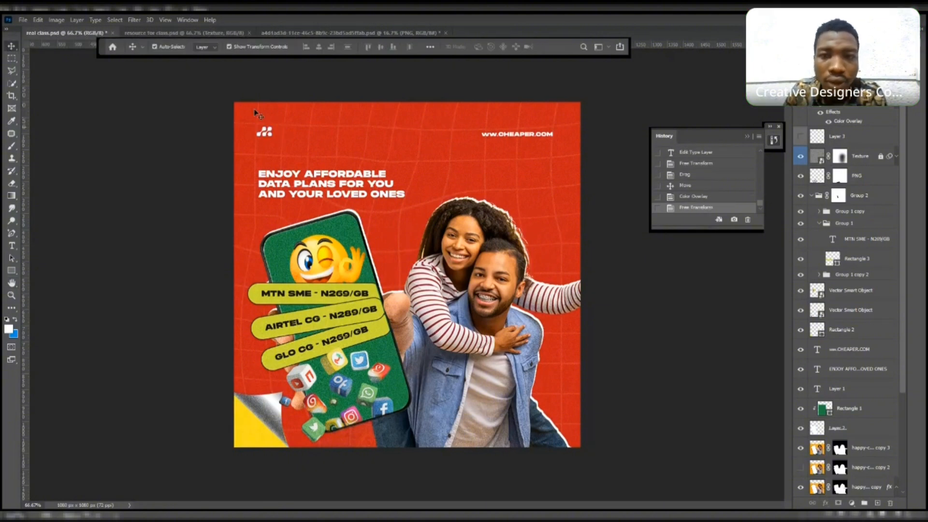
{"action": "left_click", "coordinate": [272, 131]}
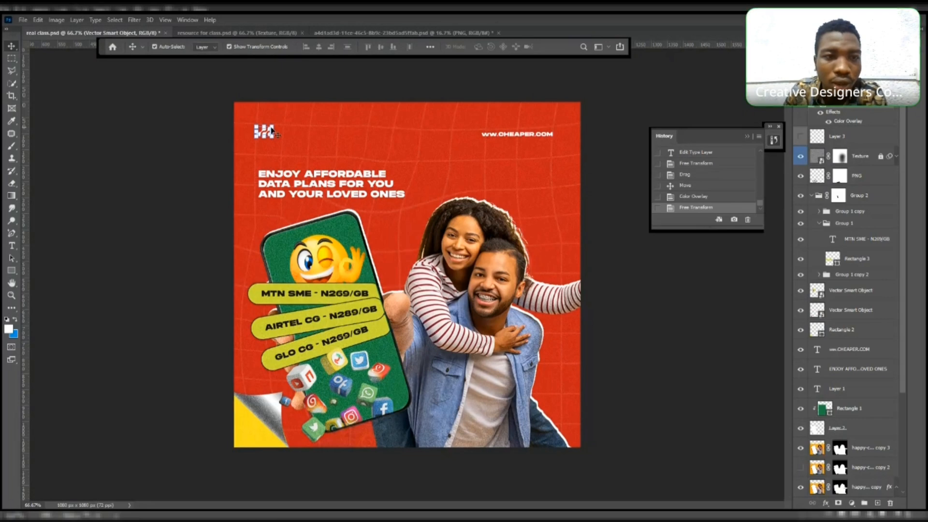
{"action": "key", "text": "ctrl+t"}
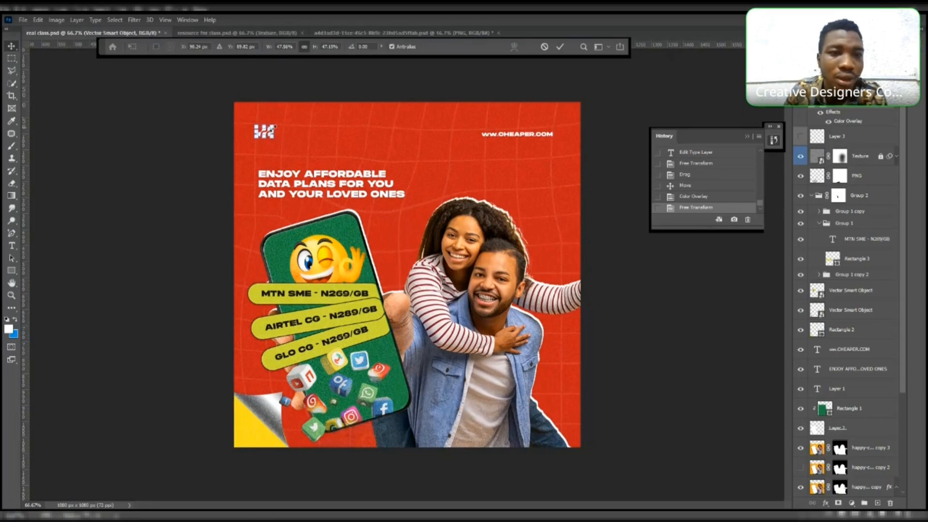
{"action": "left_click_drag", "start_coordinate": [276, 125], "coordinate": [279, 123]}
{"action": "key", "text": "Return"}
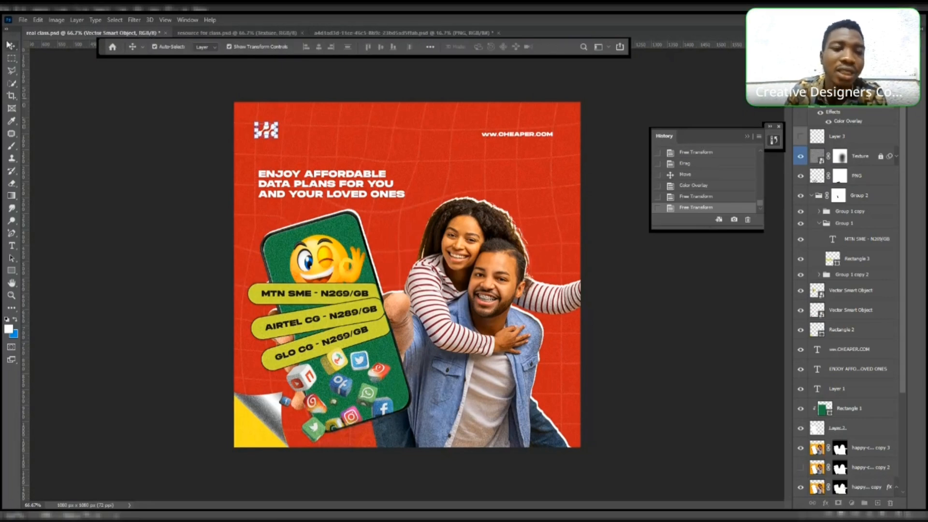
- Nudge the headline slightly up and left, and place the flying-money emoji beside its end with Free Transform
{"action": "left_click", "coordinate": [318, 175]}
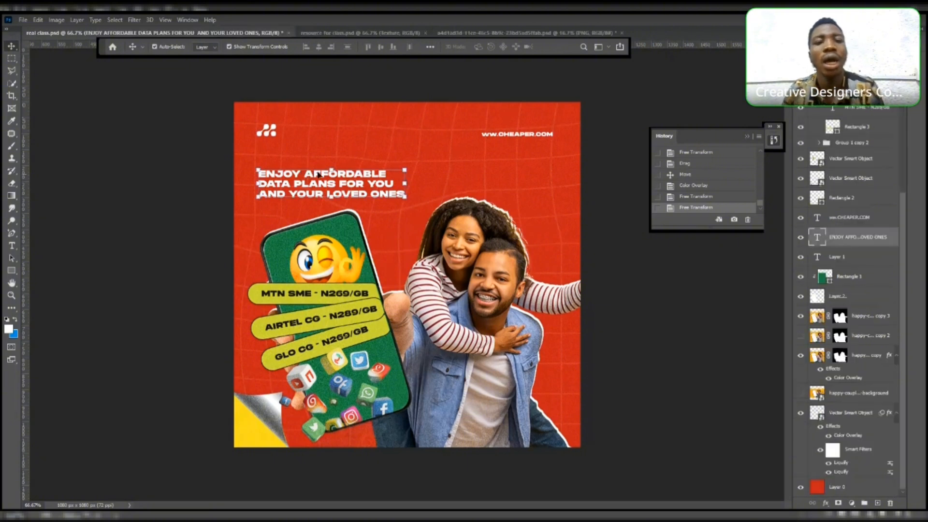
{"action": "left_click_drag", "start_coordinate": [318, 175], "coordinate": [315, 181]}
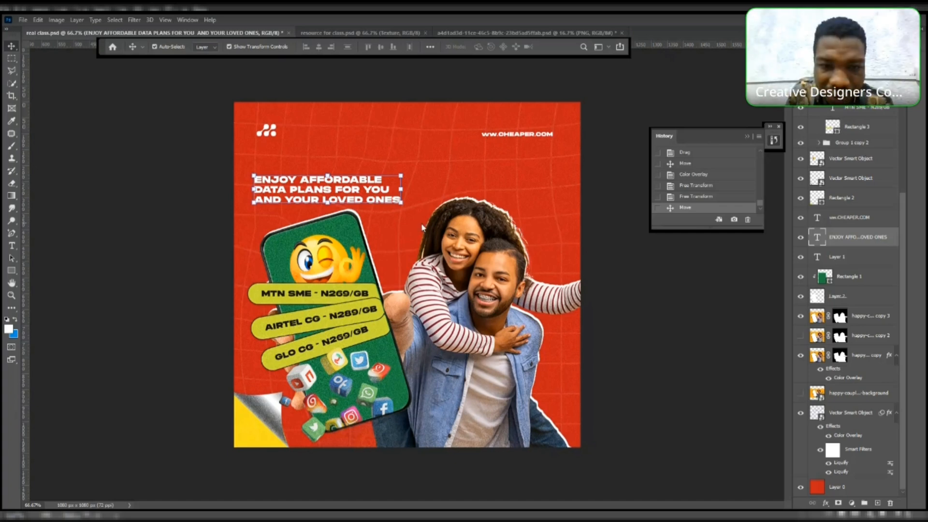
{"action": "key", "text": "ctrl+t"}
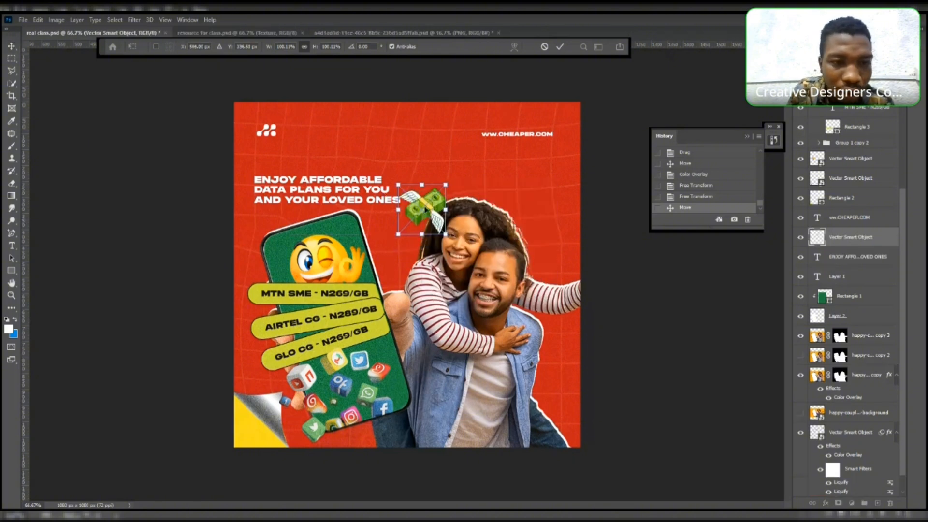
- Insert spaces in the headline between "DATA PLANS" and "FOR YOU" to open a gap for the emoji
{"action": "left_click", "coordinate": [10, 246]}
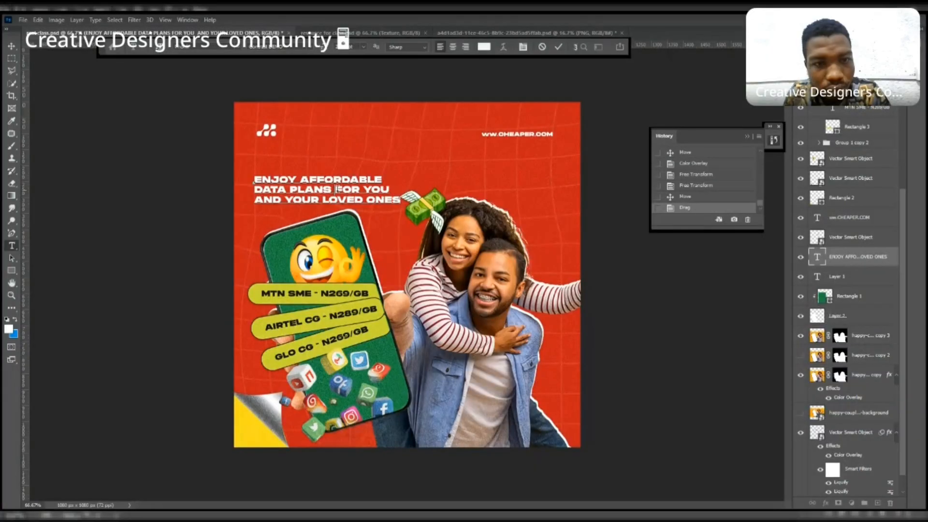
{"action": "left_click", "coordinate": [338, 189]}
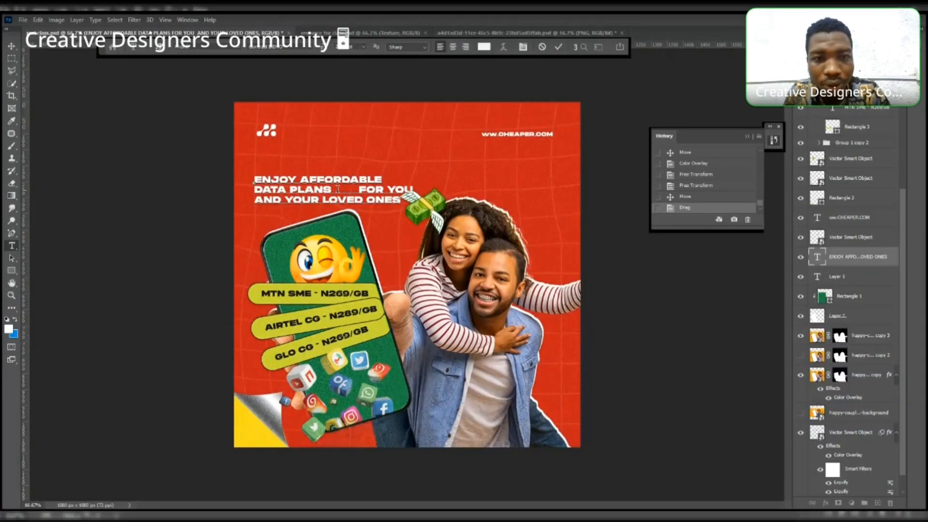
{"action": "left_click", "coordinate": [11, 47]}
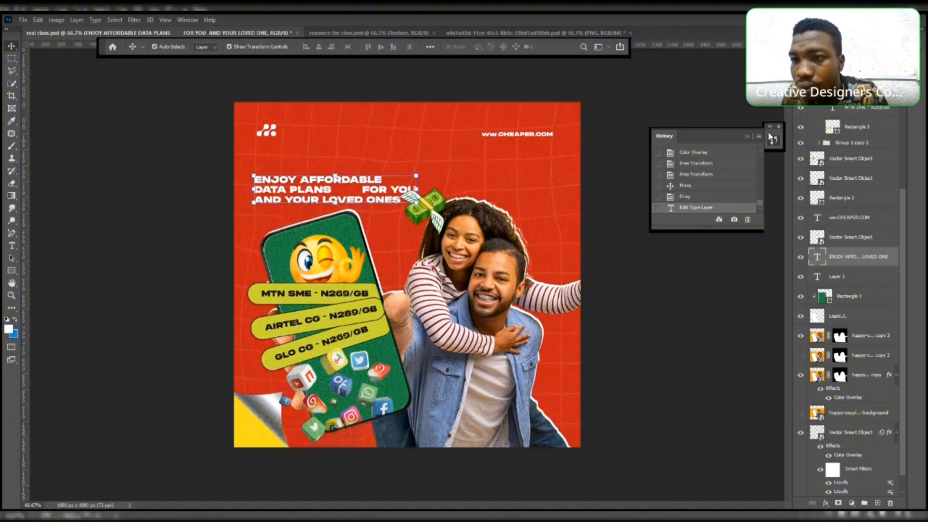
- Set the headline's line spacing (leading) to 45 pt
{"action": "left_click", "coordinate": [817, 37]}
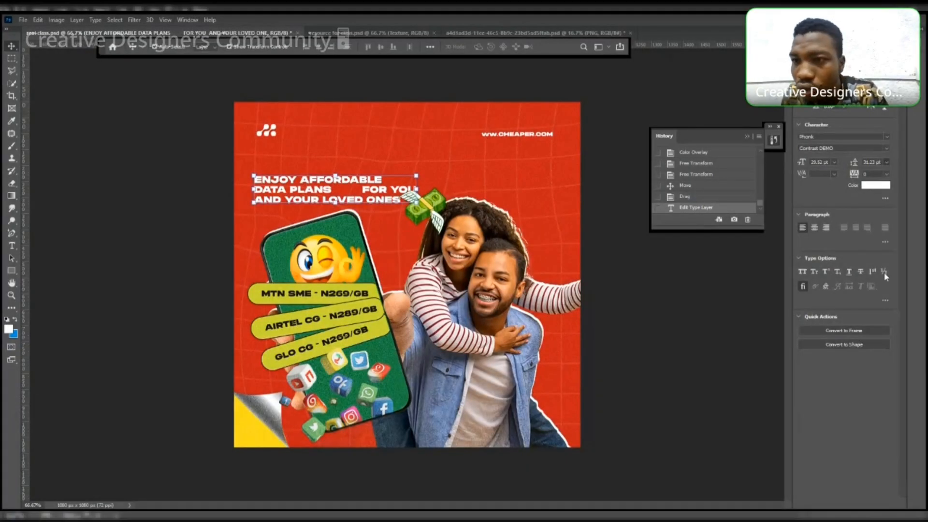
{"action": "type", "text": "50"}
{"action": "key", "text": "Return"}
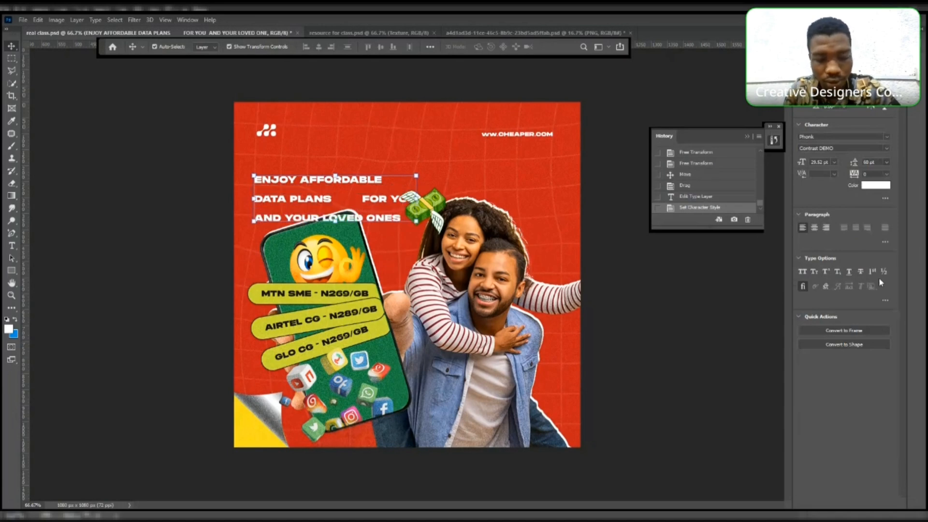
{"action": "type", "text": "5"}
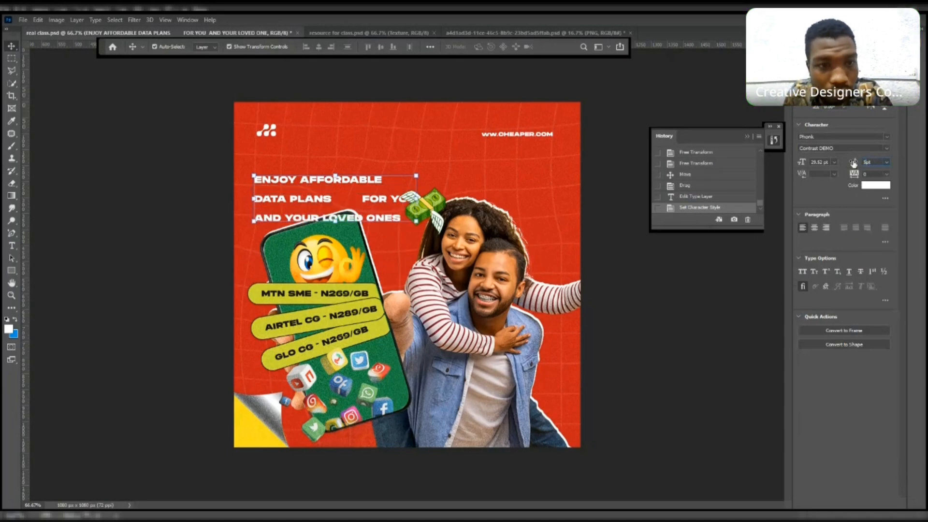
{"action": "type", "text": "0"}
{"action": "key", "text": "Return"}
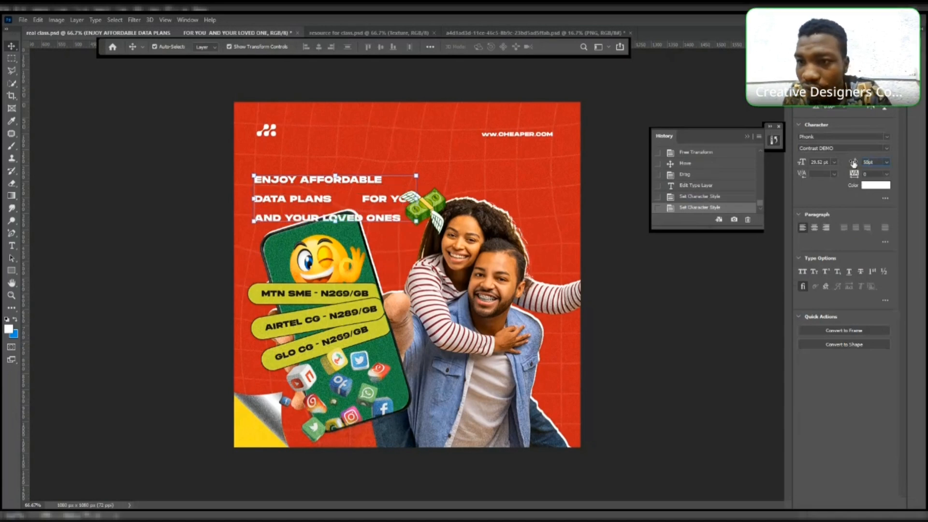
{"action": "left_click", "coordinate": [852, 163]}
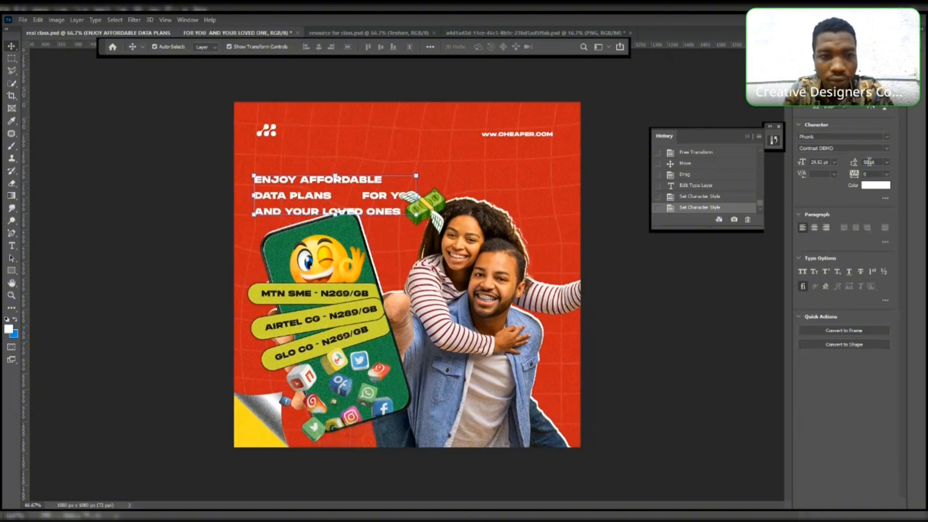
{"action": "type", "text": "45"}
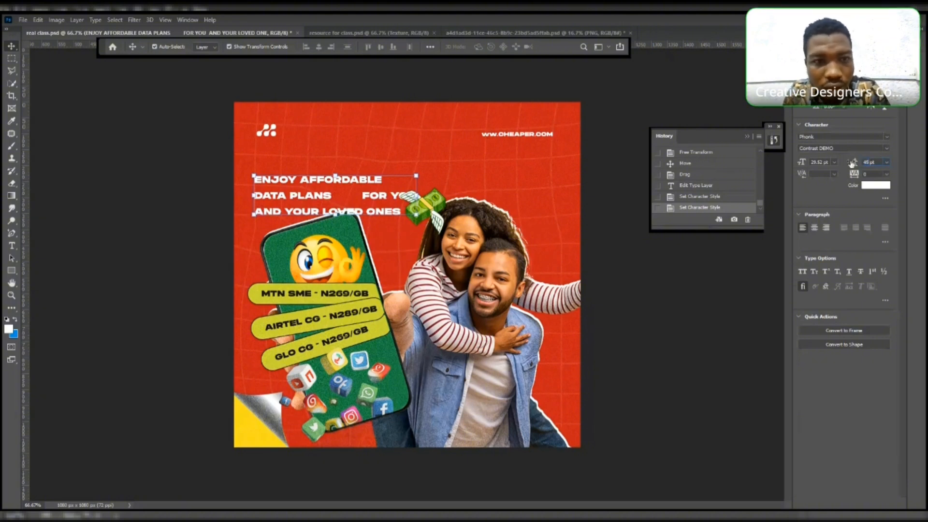
{"action": "key", "text": "Return"}
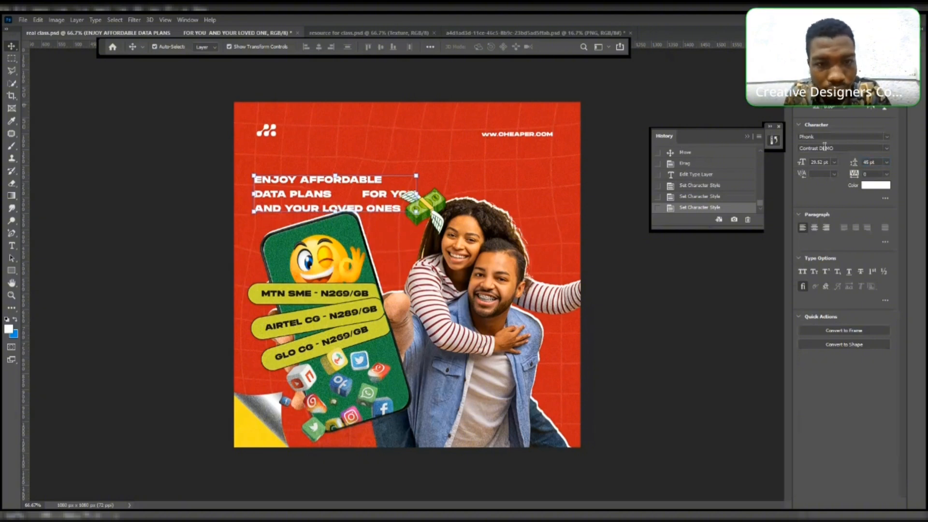
- Move the money emoji into the gap after "DATA PLANS" and scale it down to about 57%
{"action": "left_click", "coordinate": [51, 80]}
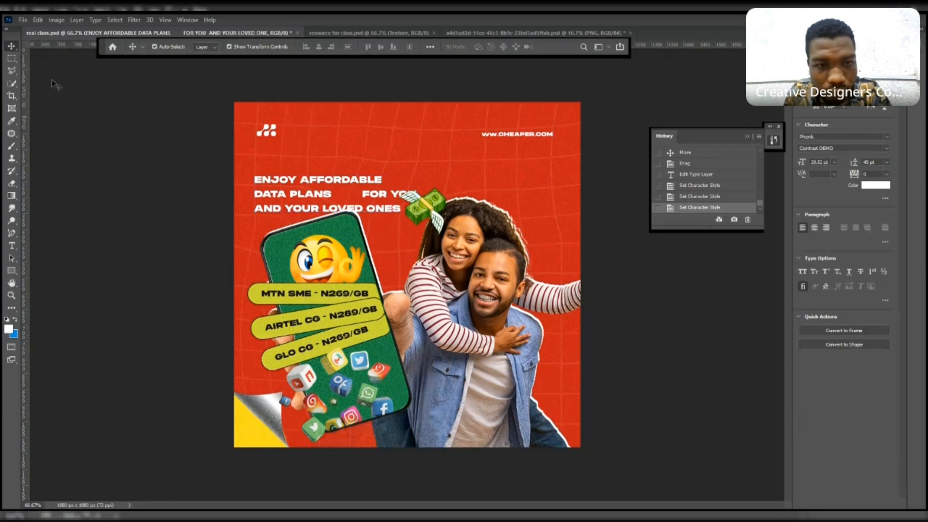
{"action": "left_click_drag", "start_coordinate": [424, 207], "coordinate": [361, 207]}
{"action": "key", "text": "ctrl+t"}
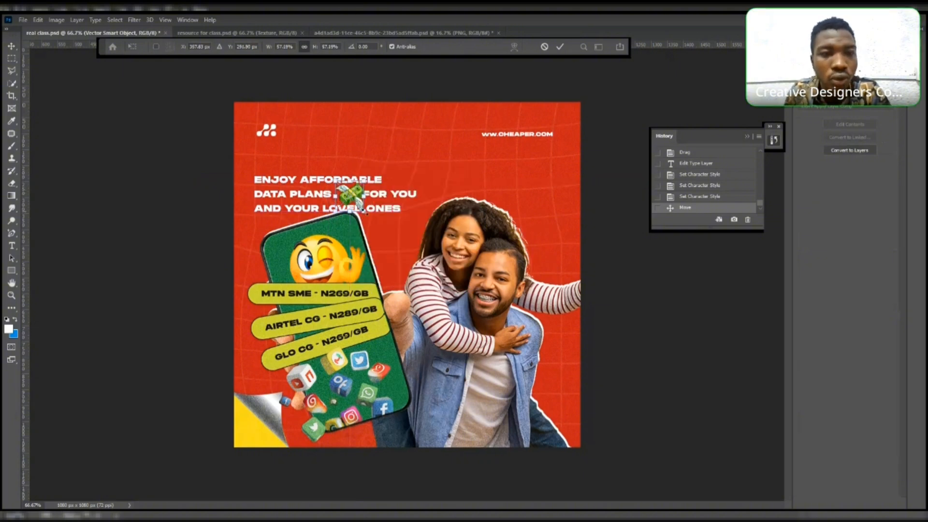
{"action": "key", "text": "Return"}
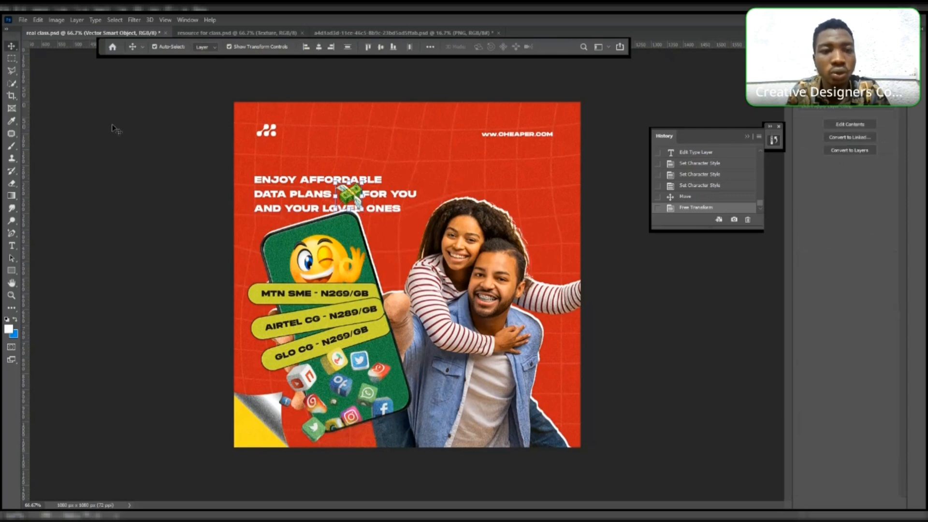
{"action": "left_click", "coordinate": [113, 127]}
{"action": "left_click", "coordinate": [613, 174]}
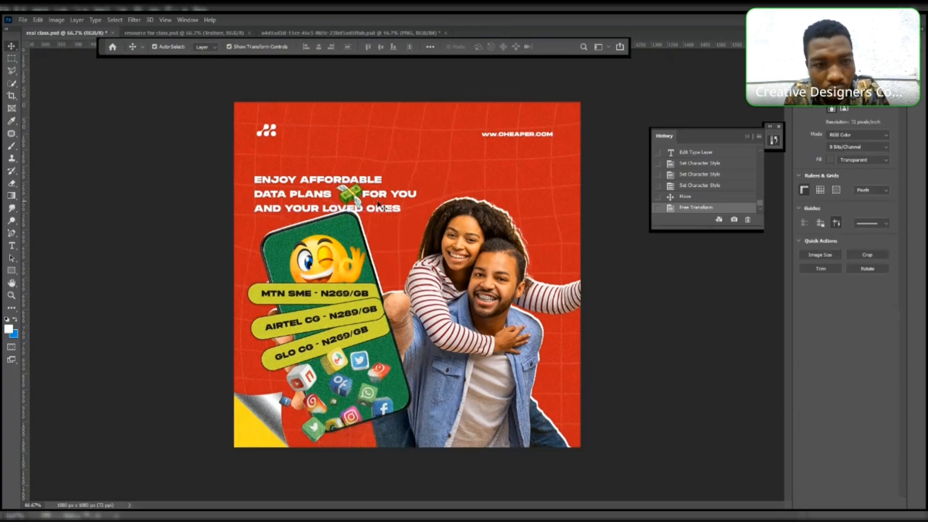
- Raise the headline block and shrink the money emoji slightly to about 52% so it fits the gap
{"action": "left_click_drag", "start_coordinate": [357, 201], "coordinate": [356, 189]}
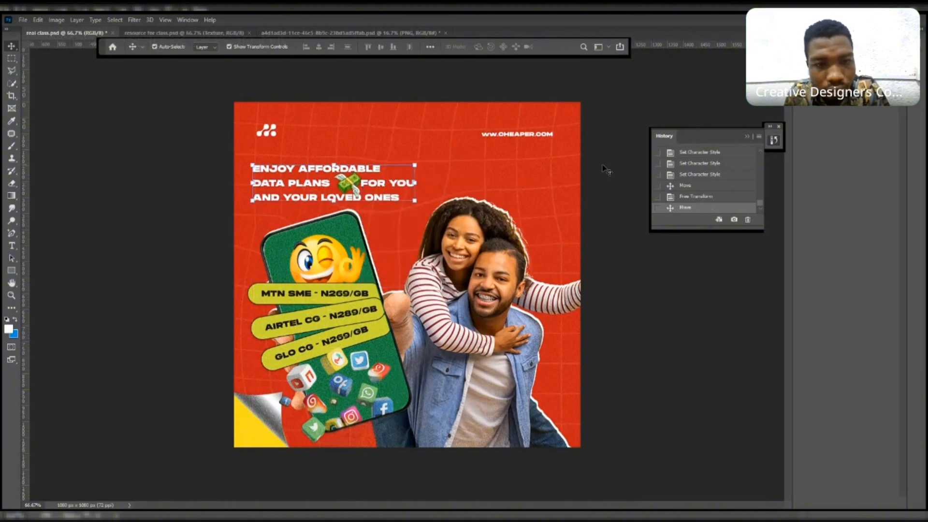
{"action": "key", "text": "ctrl+t"}
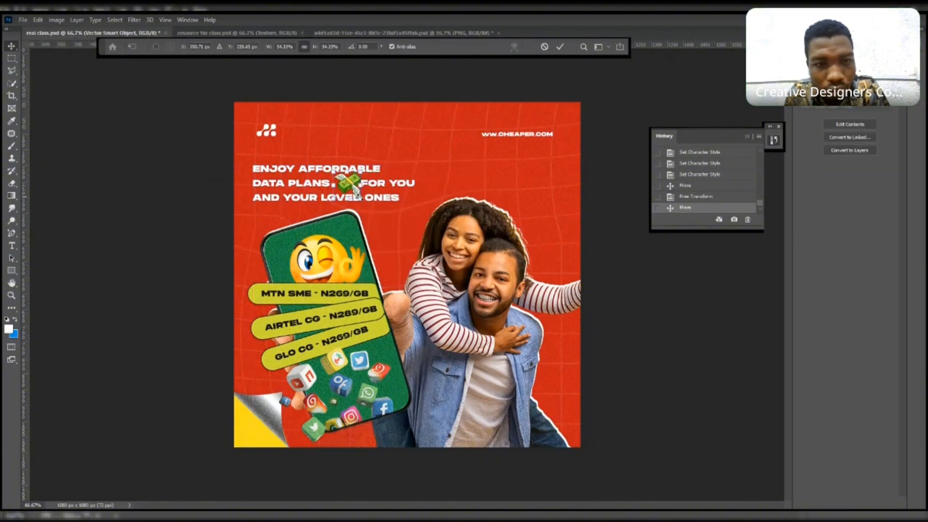
{"action": "left_click_drag", "start_coordinate": [359, 193], "coordinate": [356, 190]}
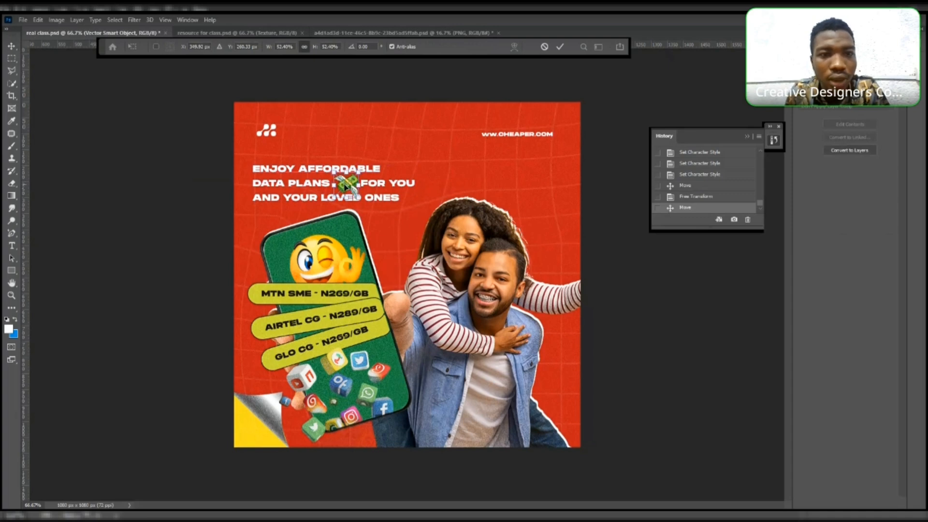
{"action": "left_click", "coordinate": [12, 47]}
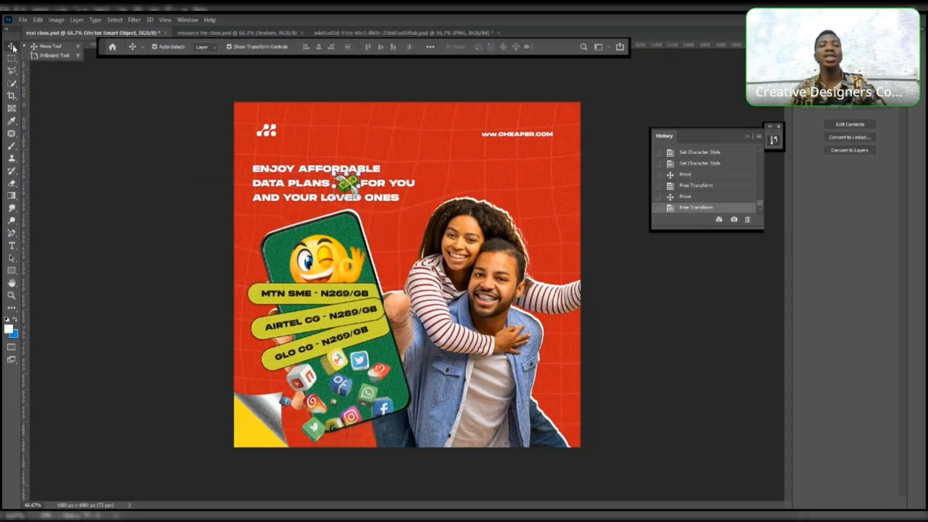
{"action": "left_click", "coordinate": [589, 176]}
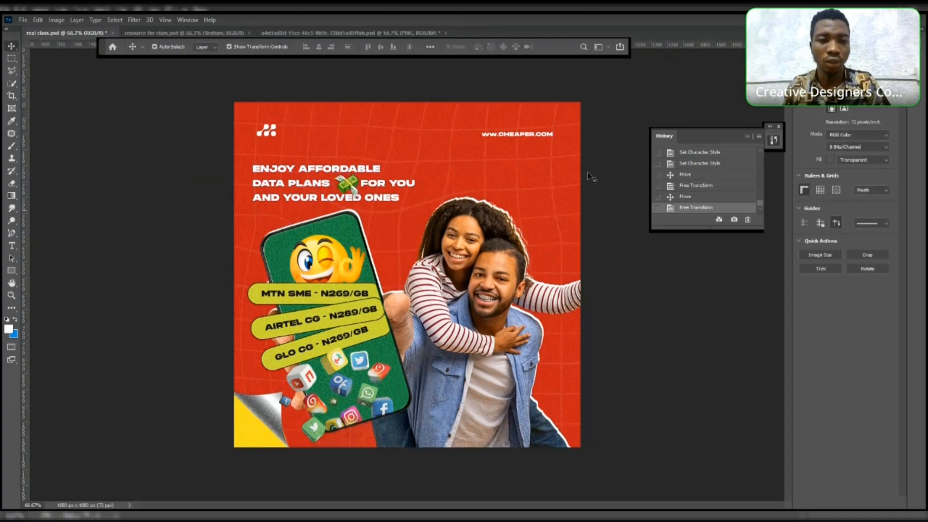
{"action": "left_click", "coordinate": [323, 184]}
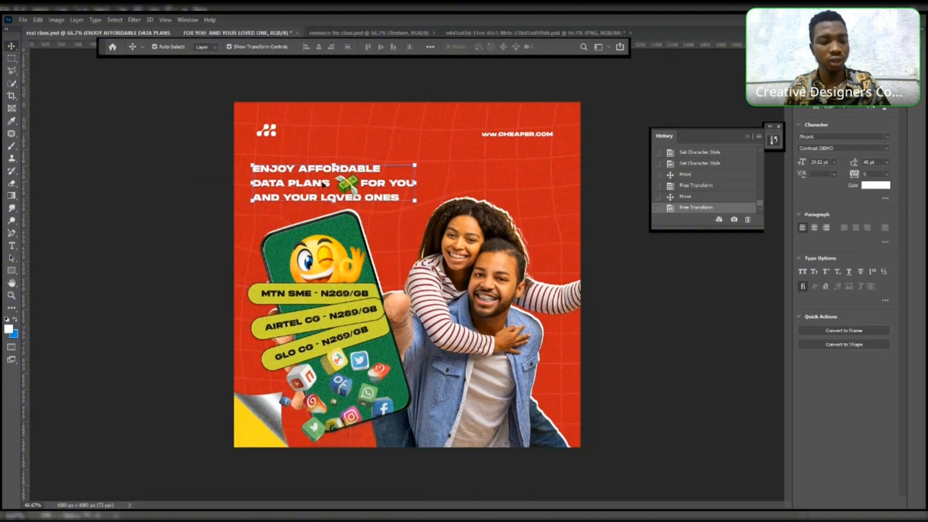
{"action": "left_click_drag", "start_coordinate": [323, 184], "coordinate": [323, 192]}
{"action": "key", "text": "ctrl+z"}
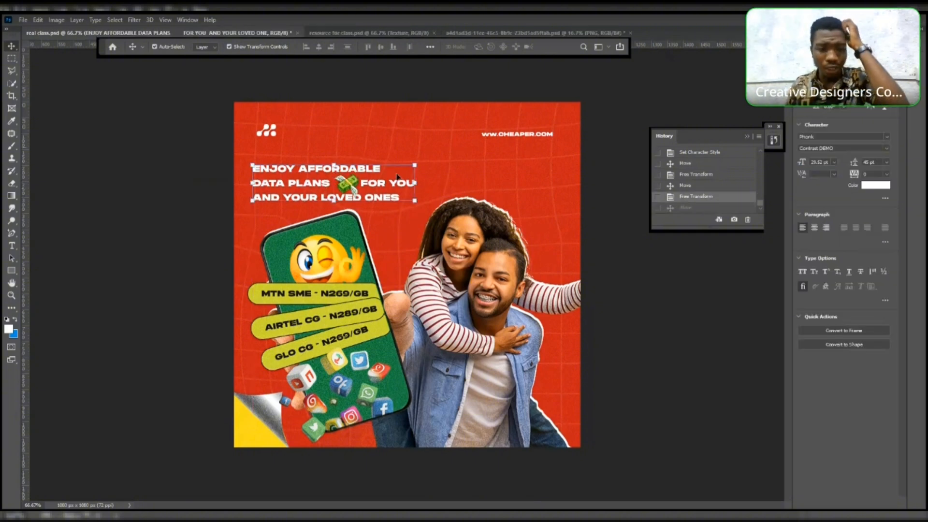
{"action": "left_click", "coordinate": [645, 193]}
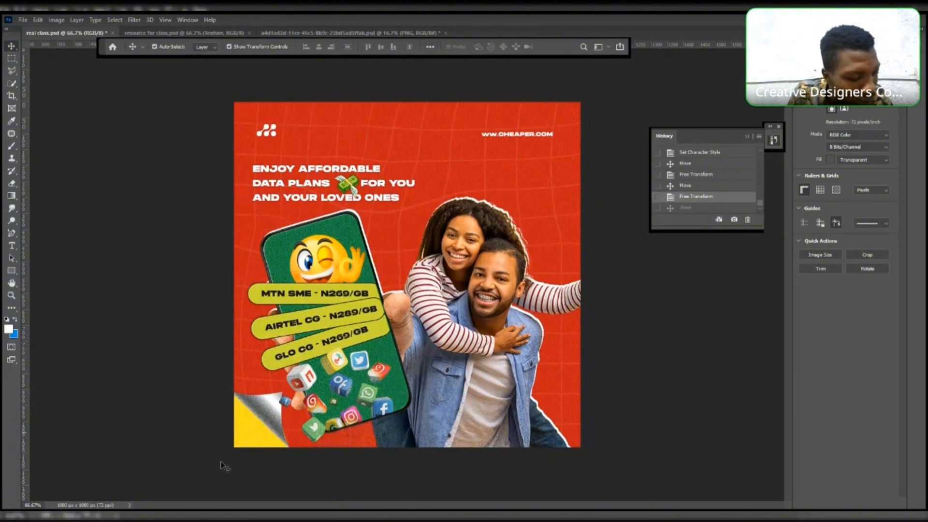
- Add a vertical guide at the headline's left edge
{"action": "left_click", "coordinate": [252, 426]}
{"action": "key", "text": "F7"}
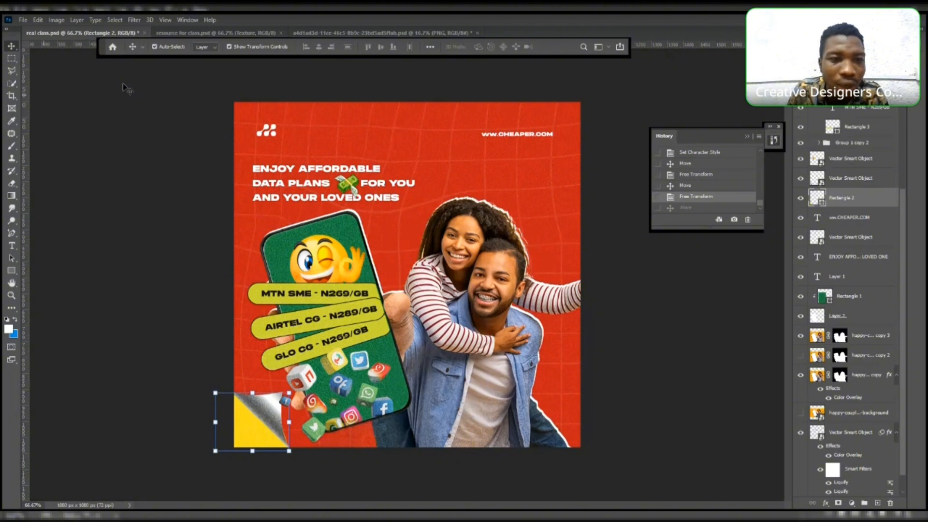
{"action": "left_click_drag", "start_coordinate": [26, 93], "coordinate": [253, 125]}
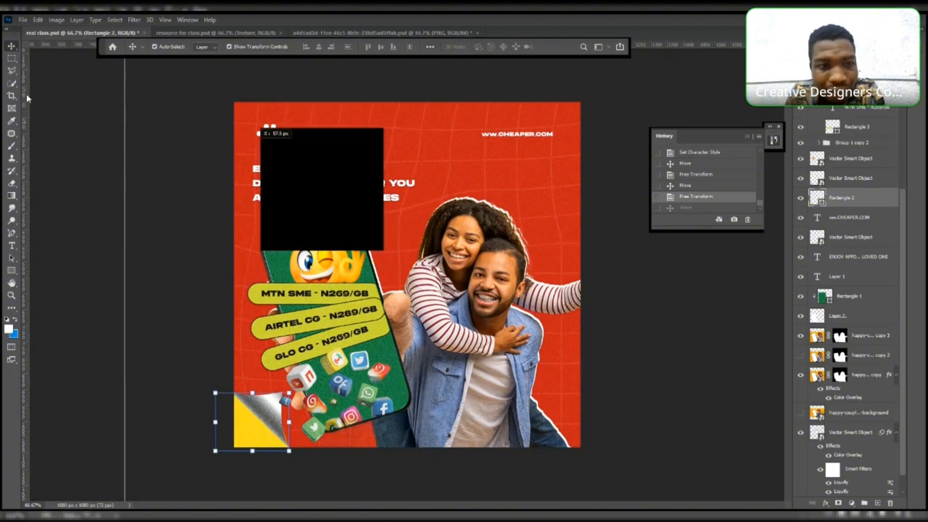
{"action": "left_click_drag", "start_coordinate": [26, 94], "coordinate": [253, 134]}
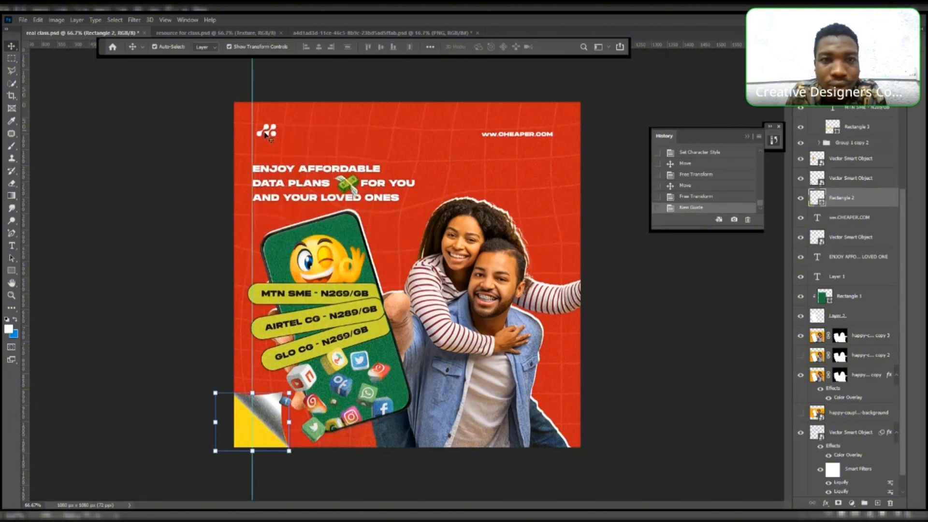
- Nudge the logo left to align it with the vertical guide
{"action": "left_click", "coordinate": [266, 135]}
{"action": "key", "text": "shift+Left"}
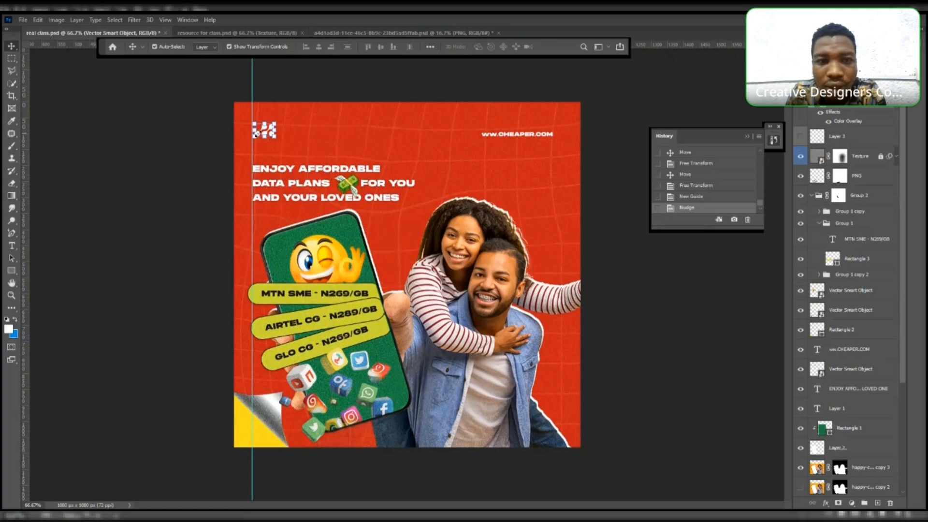
{"action": "key", "text": "Left"}
{"action": "key", "text": "Left"}
{"action": "key", "text": "Left"}
{"action": "key", "text": "Left"}
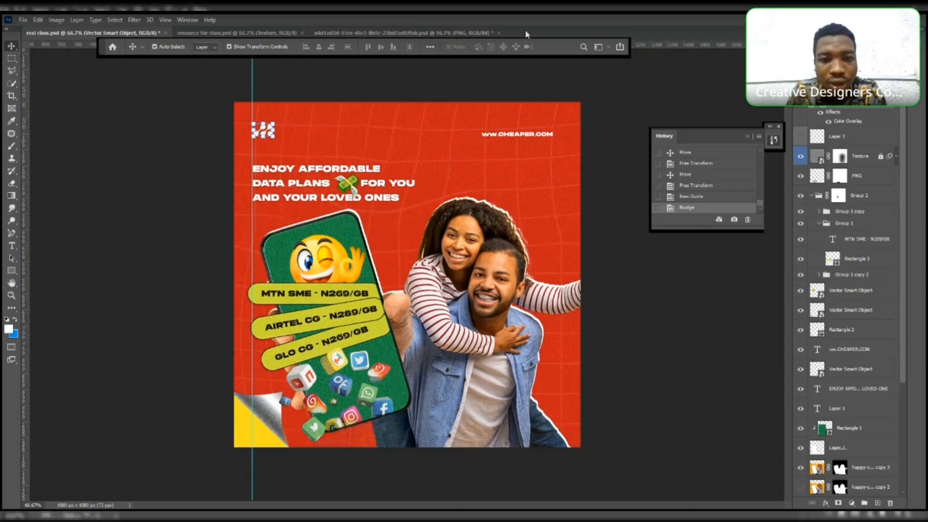
- Add a horizontal guide through the logo and web address row
{"action": "left_click_drag", "start_coordinate": [638, 44], "coordinate": [643, 138]}
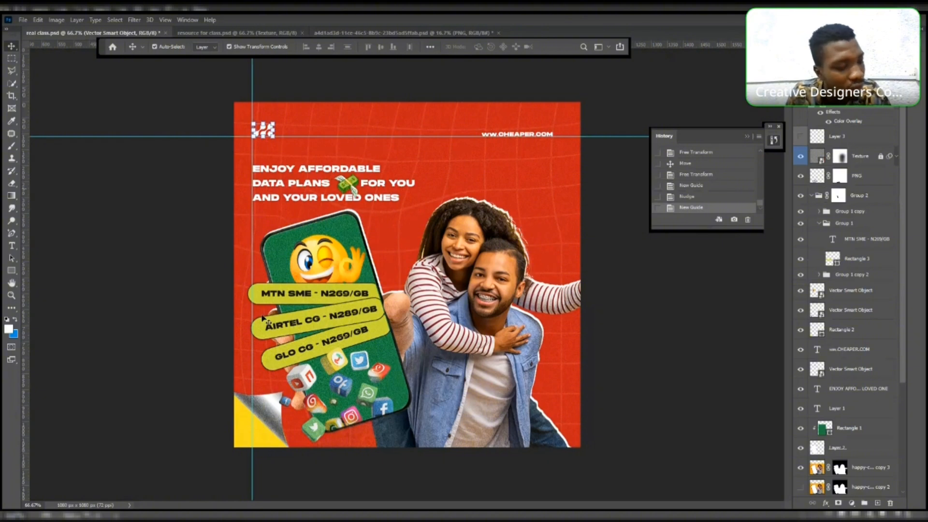
{"action": "left_click", "coordinate": [270, 188]}
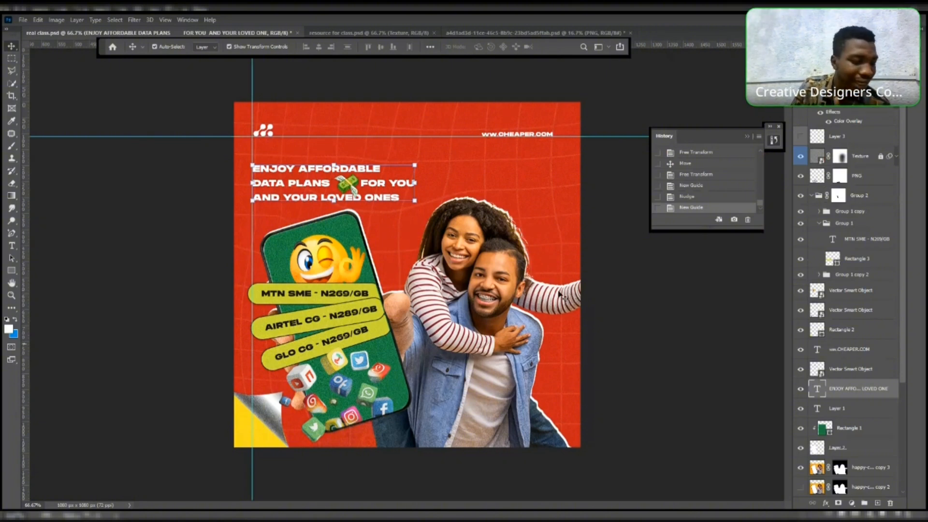
{"action": "left_click", "coordinate": [247, 425]}
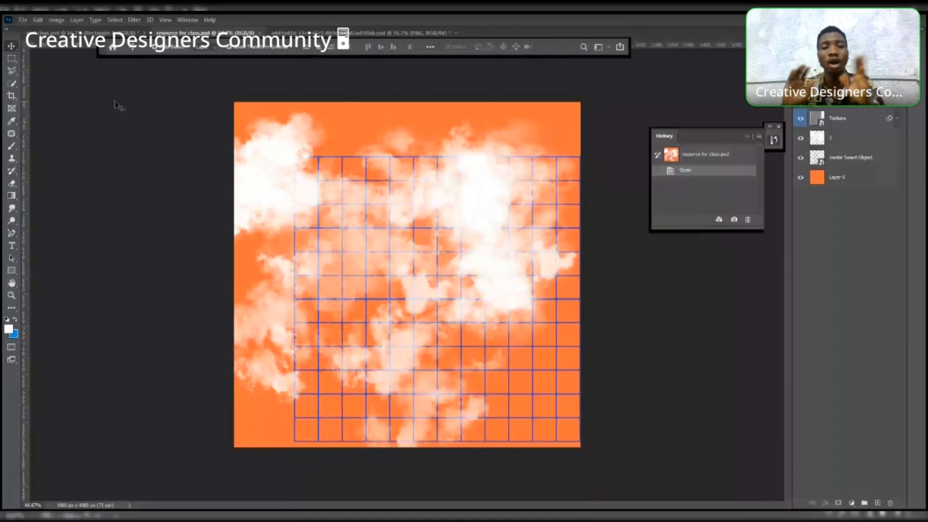
- Switch to the finished Pre Class.psd design and zoom into its data-plan ad for comparison
{"action": "left_click", "coordinate": [100, 34]}
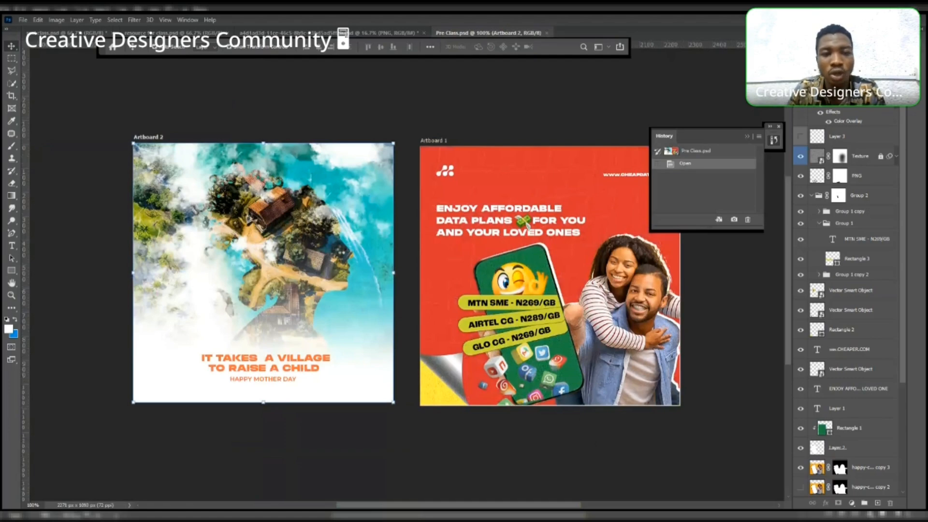
{"action": "key", "text": "z"}
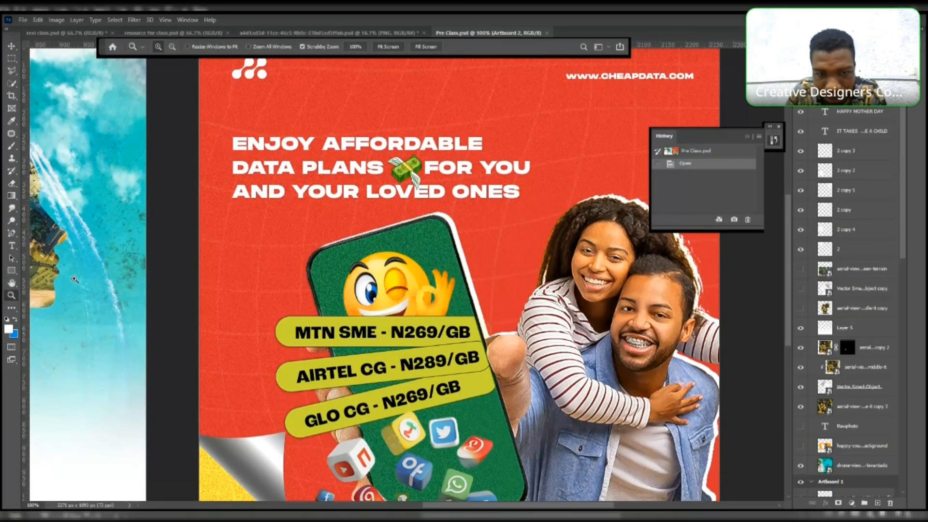
- Pan across the finished Pre Class design, then return to the working real class.psd file
{"action": "left_click_drag", "start_coordinate": [682, 309], "coordinate": [530, 301]}
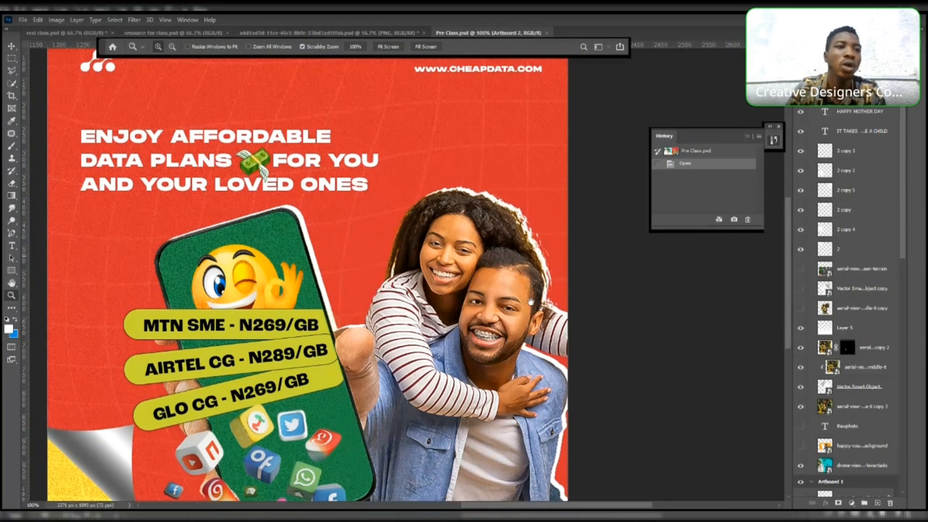
{"action": "key", "text": "v"}
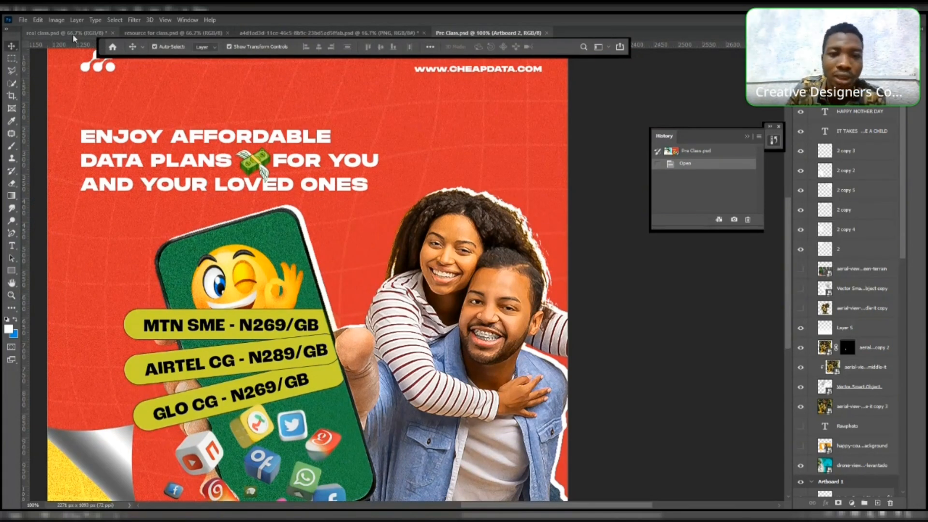
{"action": "left_click", "coordinate": [76, 33]}
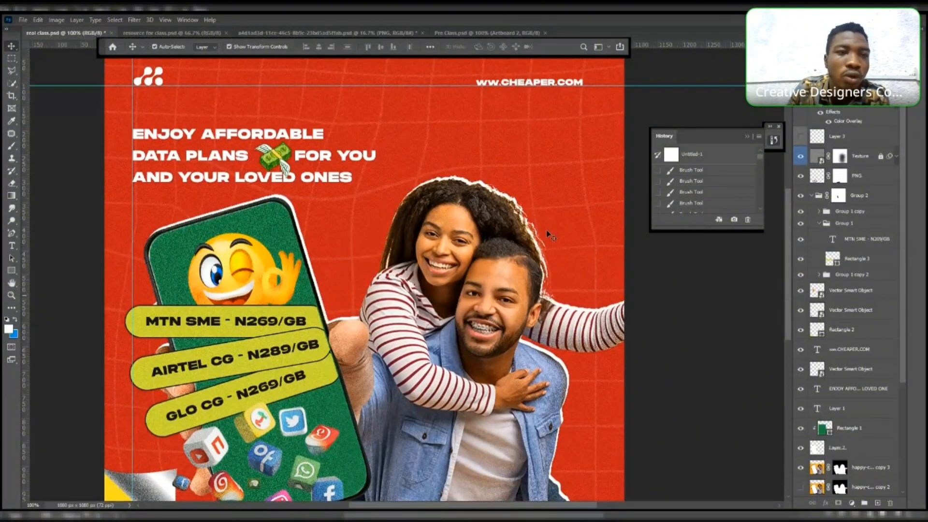
- Group the phone screen and couple cut-out layers into a single group
{"action": "left_click", "coordinate": [548, 234]}
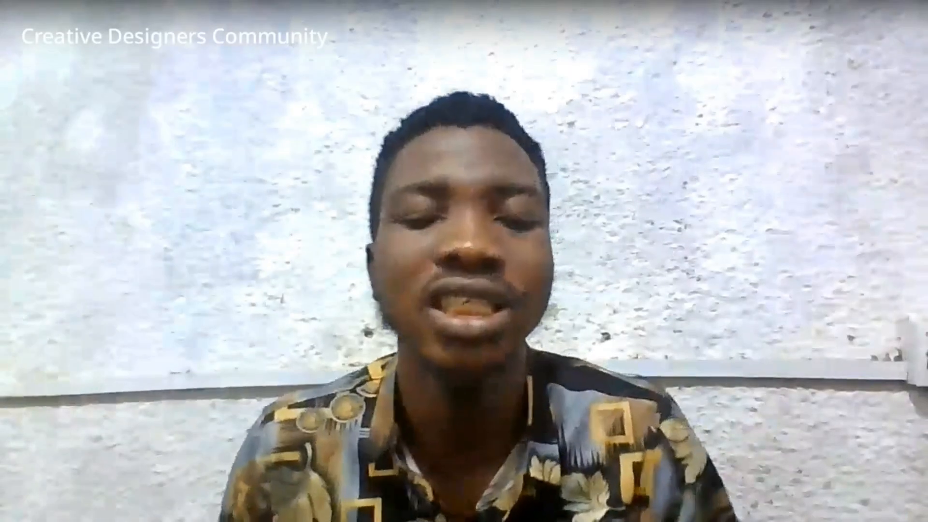
{"action": "key", "text": "ctrl+minus"}
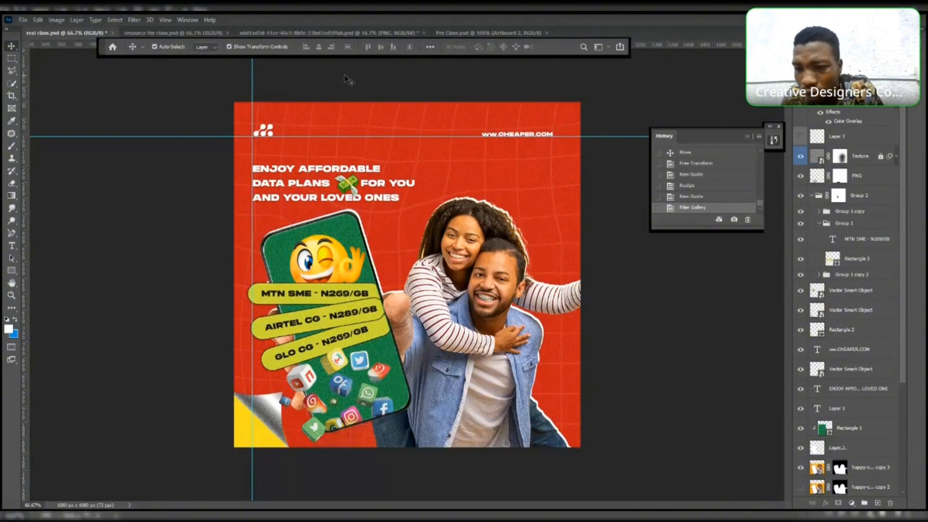
{"action": "left_click", "coordinate": [484, 253]}
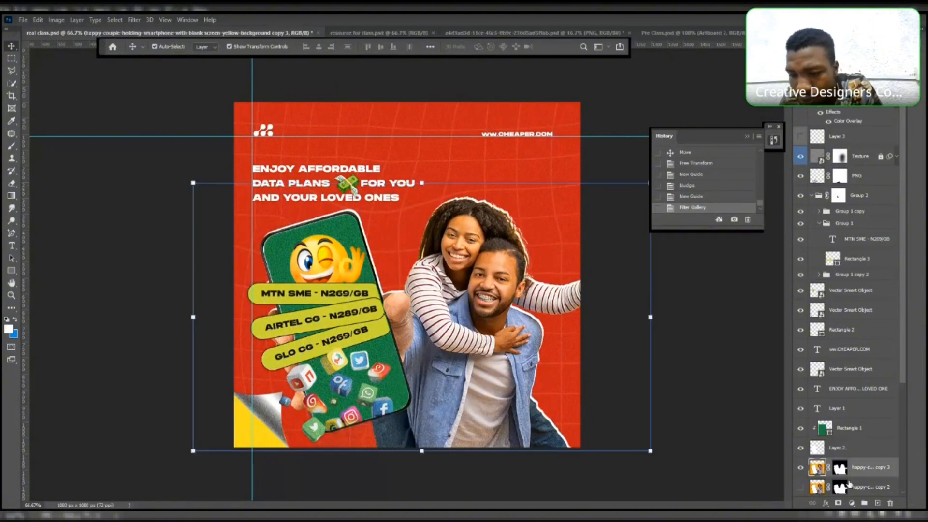
{"action": "left_click", "coordinate": [853, 430]}
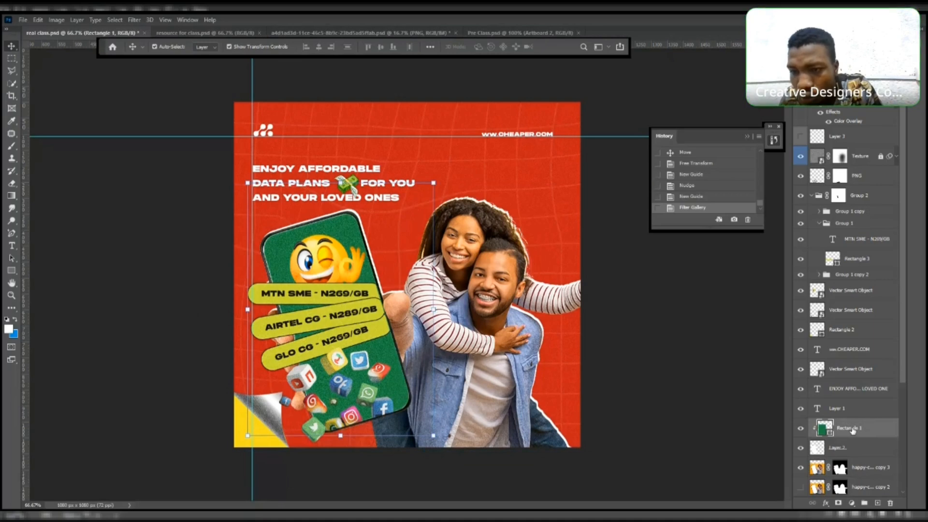
{"action": "left_click", "coordinate": [851, 448], "text": "shift"}
{"action": "scroll", "coordinate": [855, 467], "scroll_direction": "down", "scroll_amount": 3}
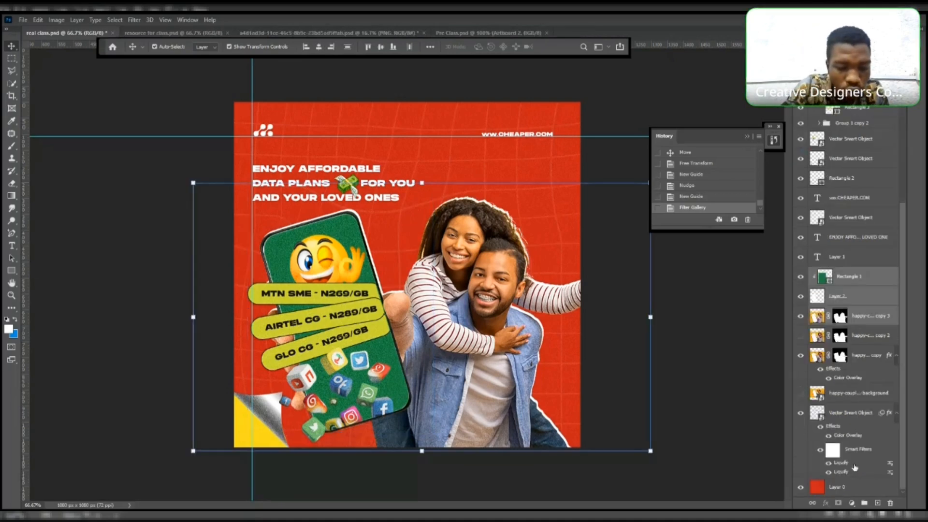
{"action": "key", "text": "ctrl"}
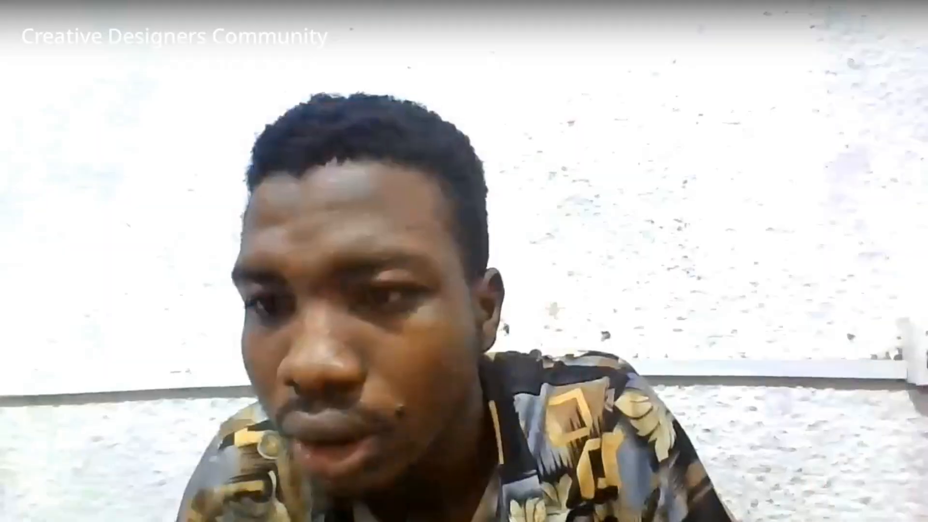
{"action": "key", "text": "ctrl+g"}
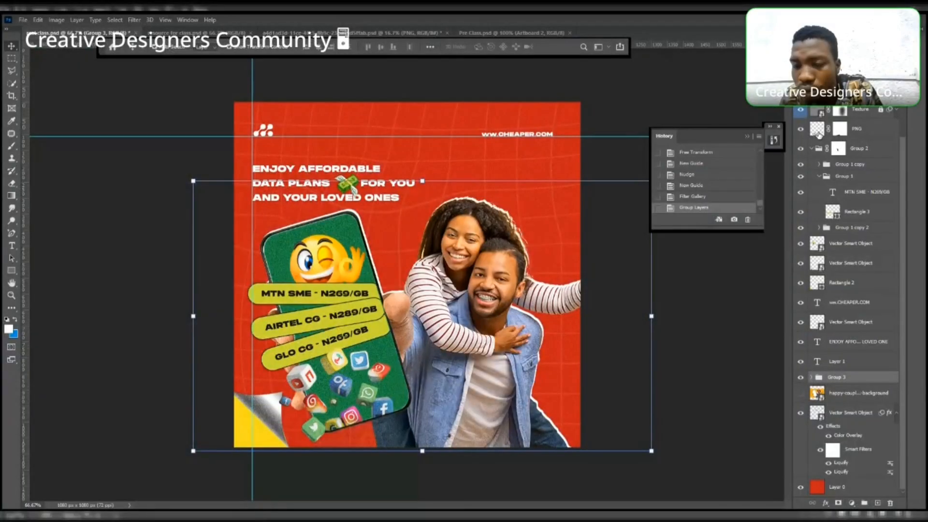
{"action": "left_click", "coordinate": [812, 148]}
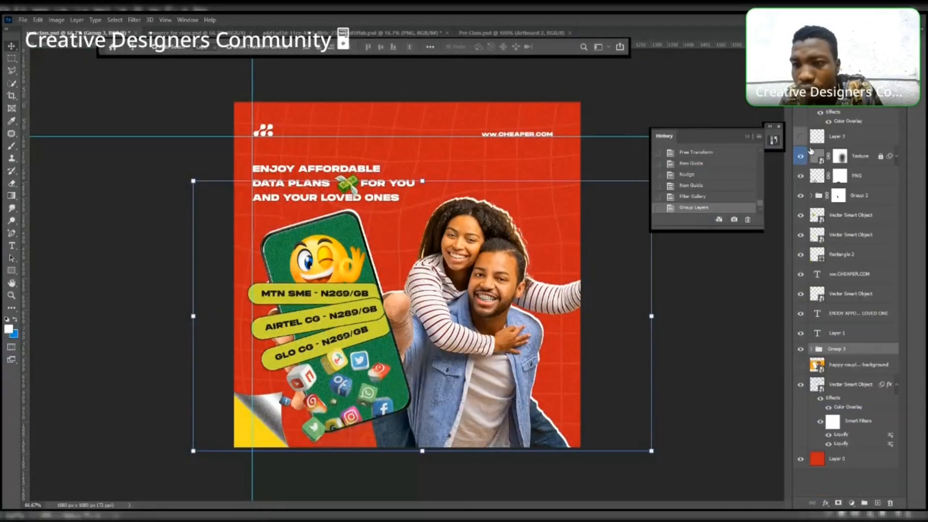
{"action": "left_click", "coordinate": [800, 348]}
{"action": "left_click", "coordinate": [801, 349]}
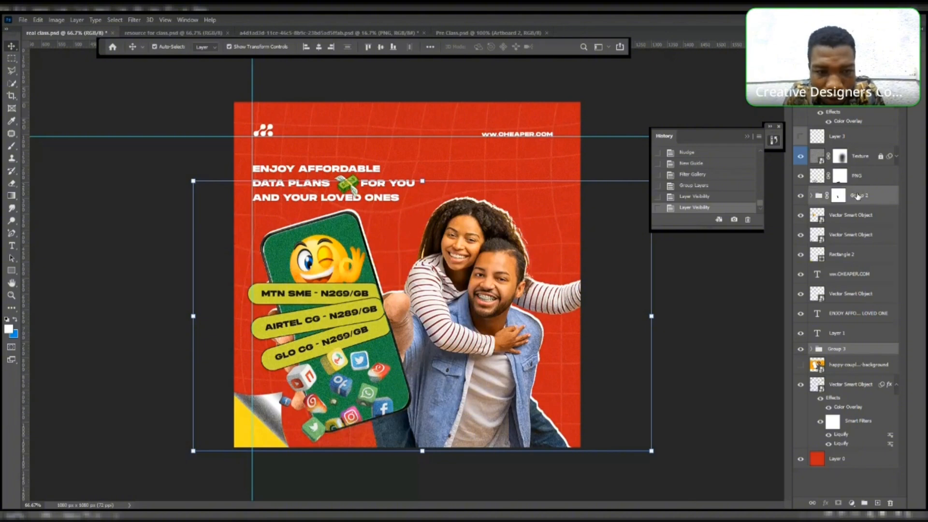
{"action": "key", "text": "Up"}
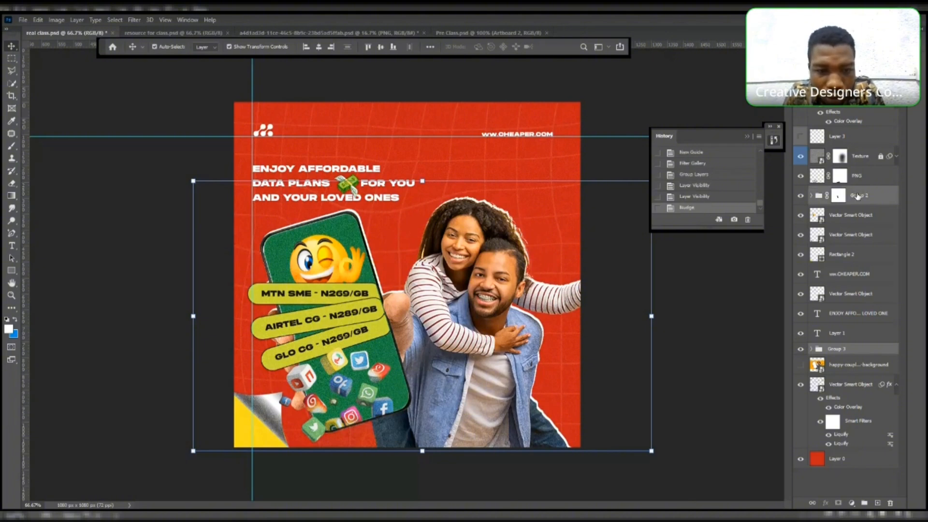
{"action": "key", "text": "Right"}
{"action": "key", "text": "Right"}
{"action": "key", "text": "Right"}
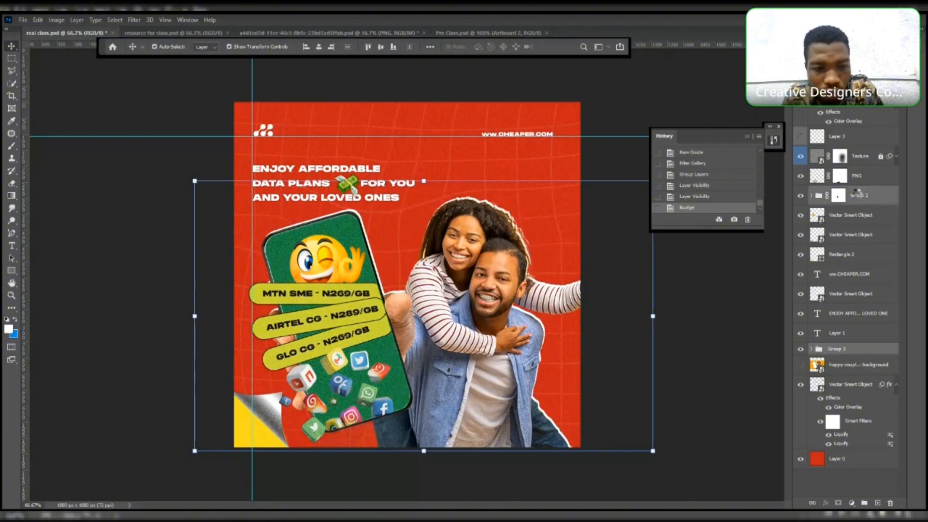
{"action": "key", "text": "ctrl+z"}
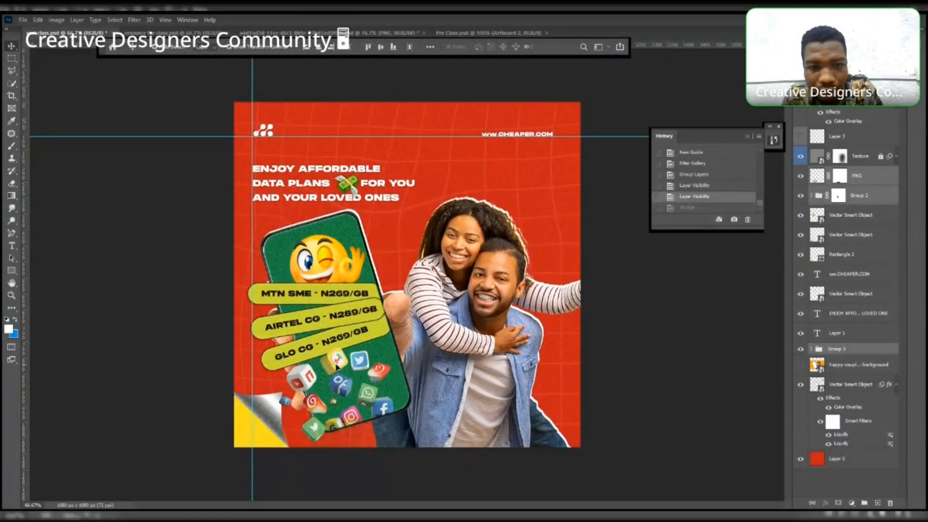
- Move the new group about 61 px right, then shift the winking emoji slightly right
{"action": "left_click_drag", "start_coordinate": [337, 366], "coordinate": [365, 365]}
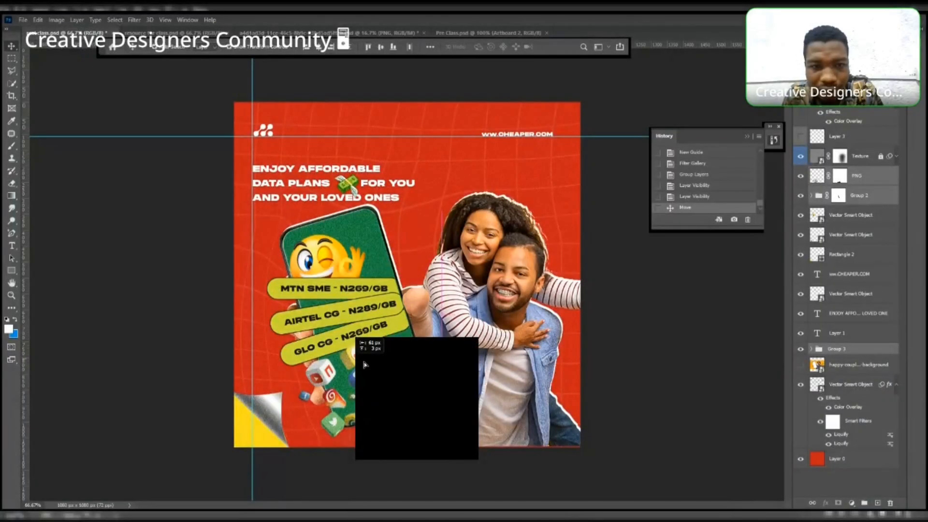
{"action": "left_click_drag", "start_coordinate": [365, 365], "coordinate": [364, 366]}
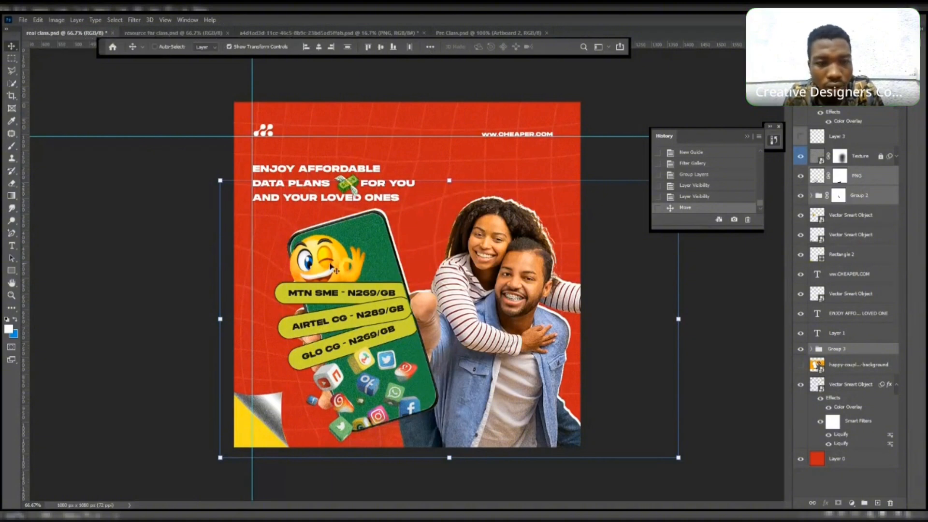
{"action": "left_click", "coordinate": [168, 50]}
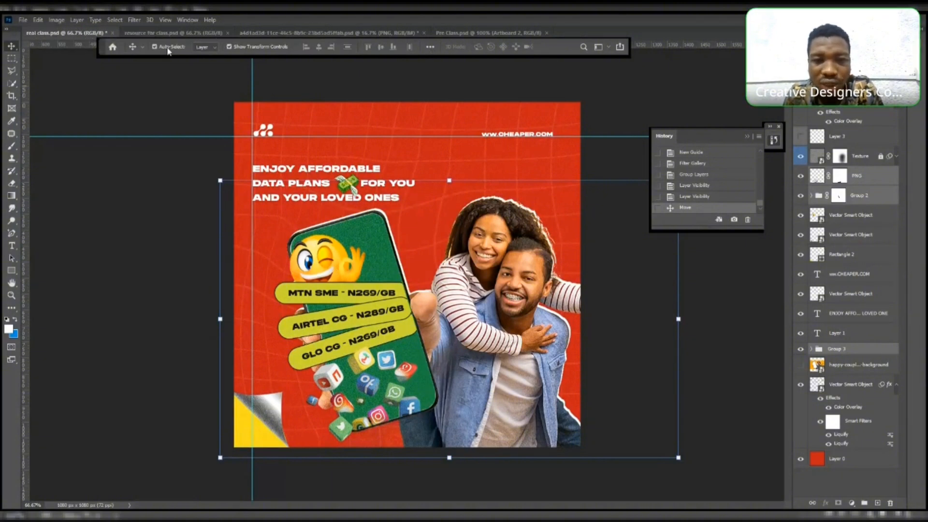
{"action": "left_click_drag", "start_coordinate": [316, 268], "coordinate": [341, 265]}
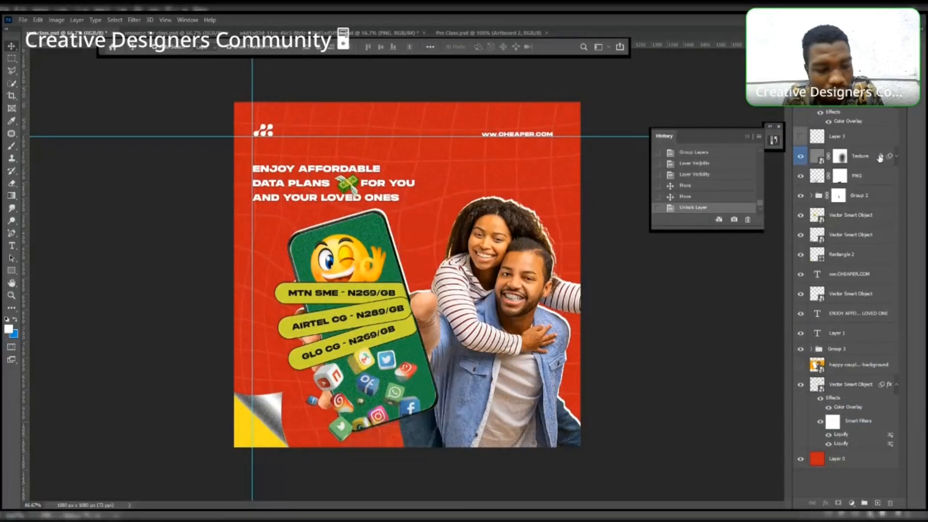
- Paint on the Texture layer mask over the couple with a 10% opacity brush to hide the texture there
{"action": "left_click", "coordinate": [12, 146]}
{"action": "left_click_drag", "start_coordinate": [466, 240], "coordinate": [483, 256]}
{"action": "left_click_drag", "start_coordinate": [483, 256], "coordinate": [493, 264]}
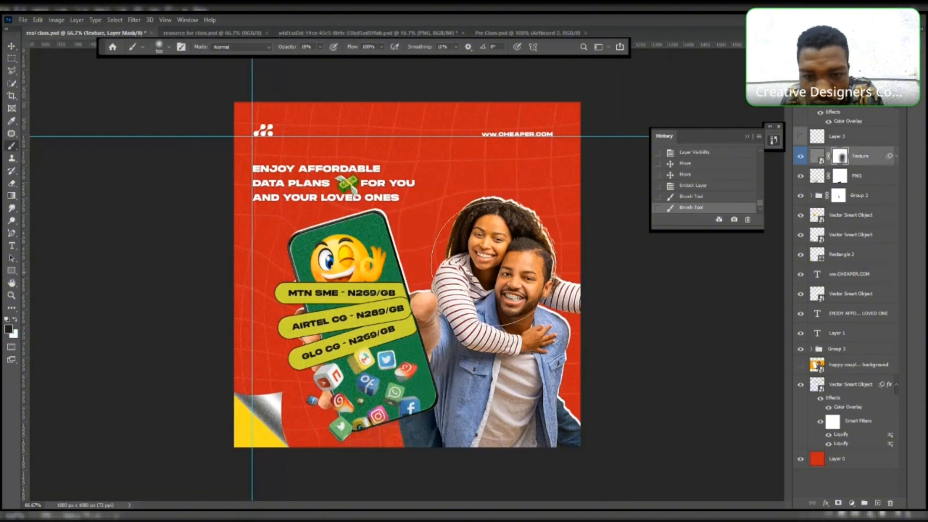
{"action": "left_click", "coordinate": [494, 264]}
{"action": "left_click", "coordinate": [498, 269]}
{"action": "left_click", "coordinate": [501, 275]}
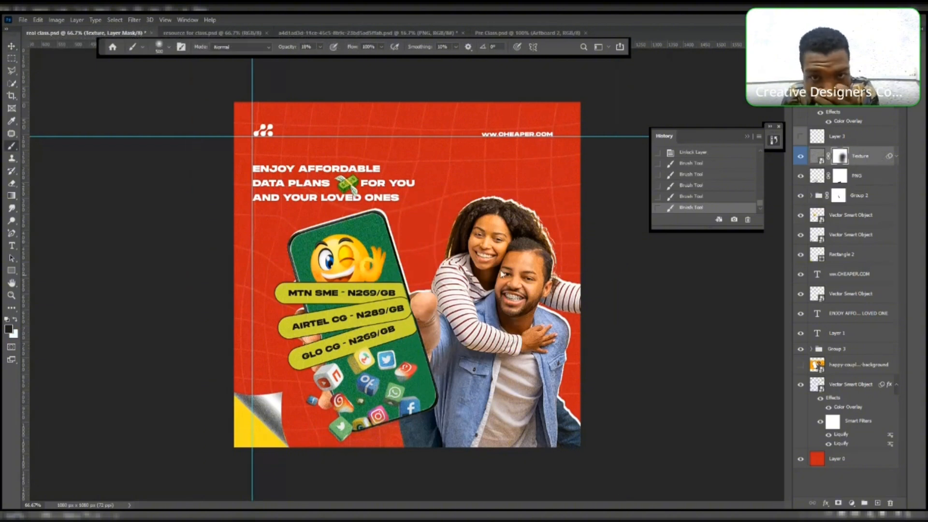
{"action": "left_click_drag", "start_coordinate": [501, 275], "coordinate": [507, 344]}
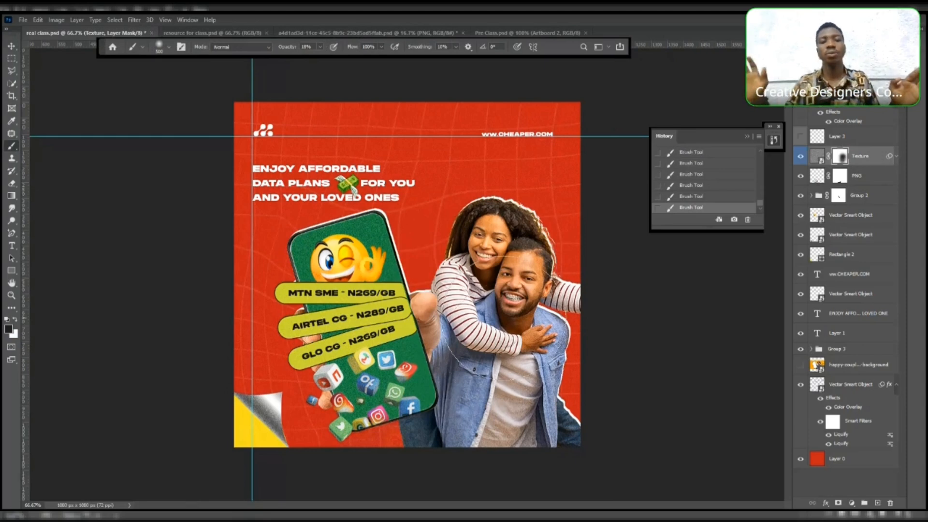
- Compare against the finished Pre Class design, then return to the working file and select the Texture layer
{"action": "key", "text": "v"}
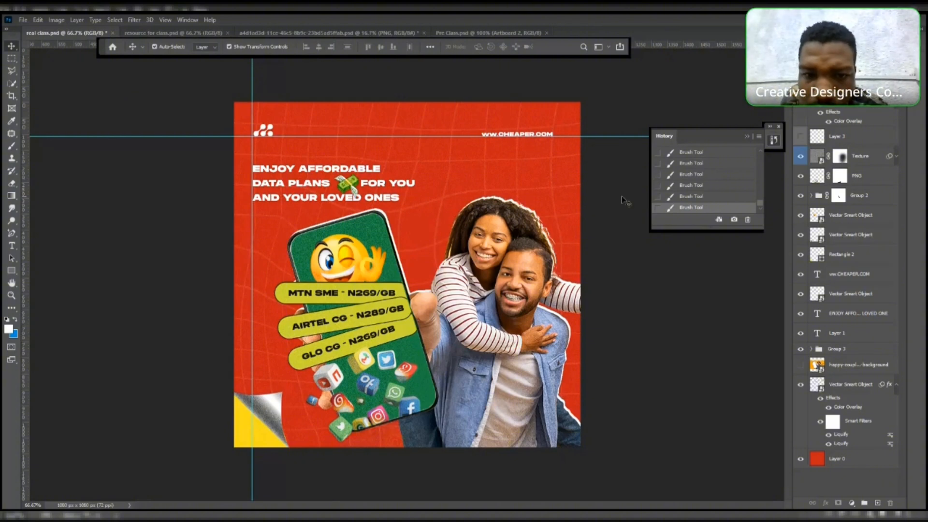
{"action": "left_click", "coordinate": [586, 234]}
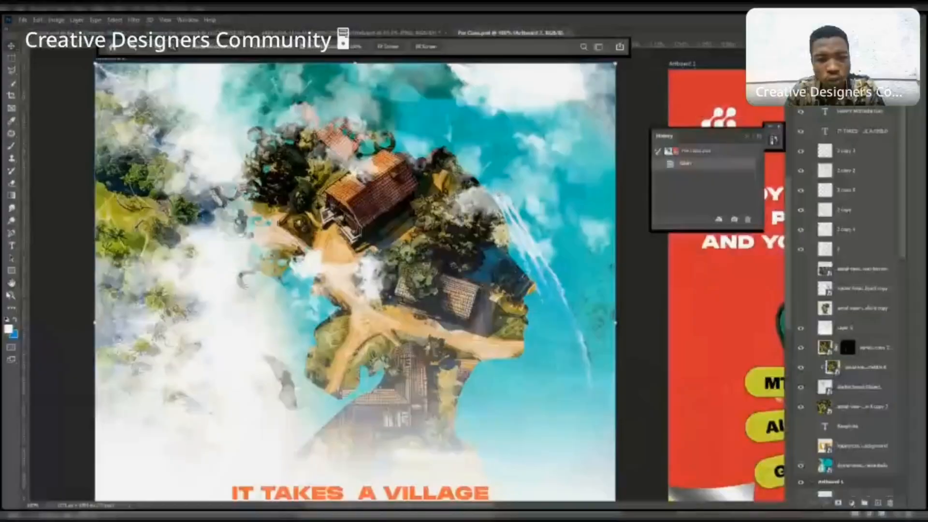
{"action": "key", "text": "v"}
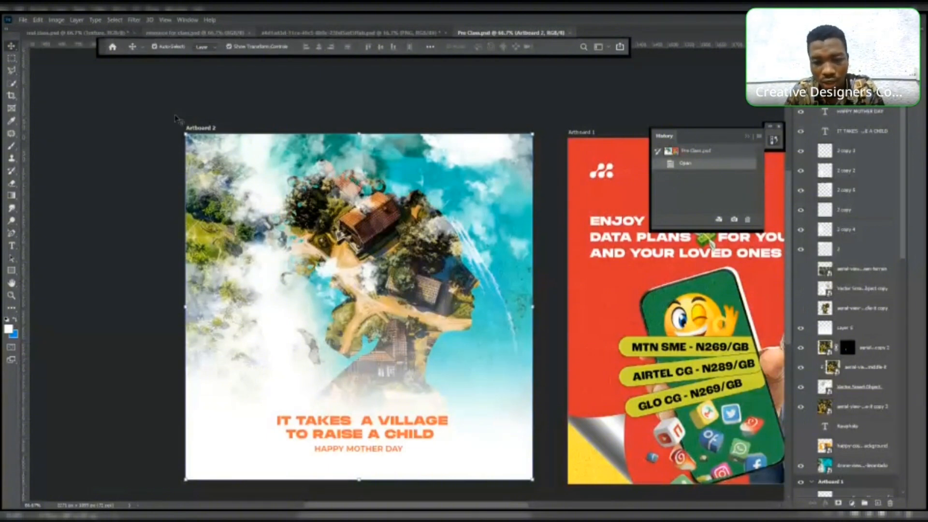
{"action": "key", "text": "ctrl+Tab"}
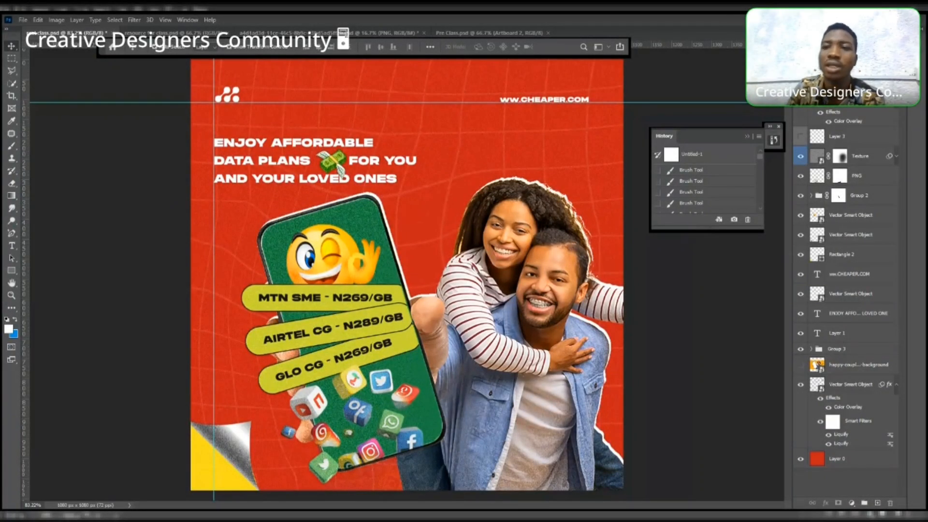
{"action": "left_click", "coordinate": [860, 156]}
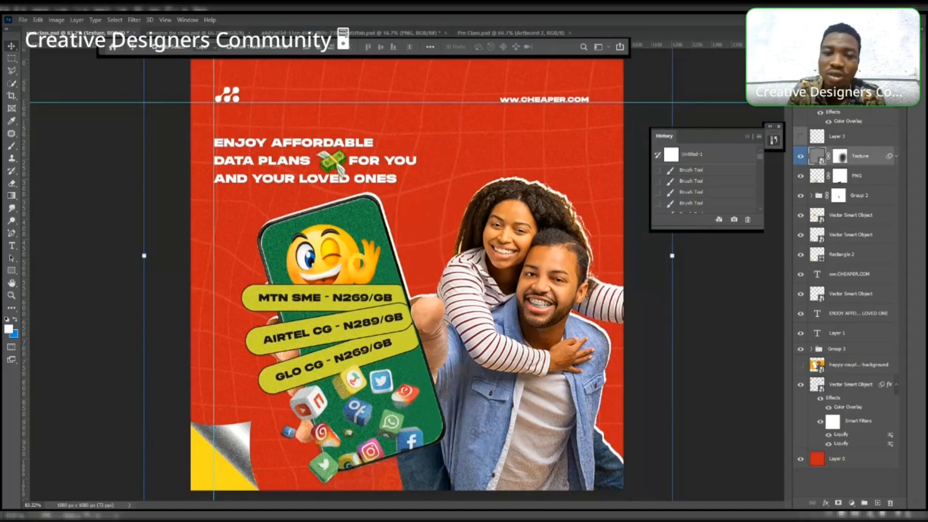